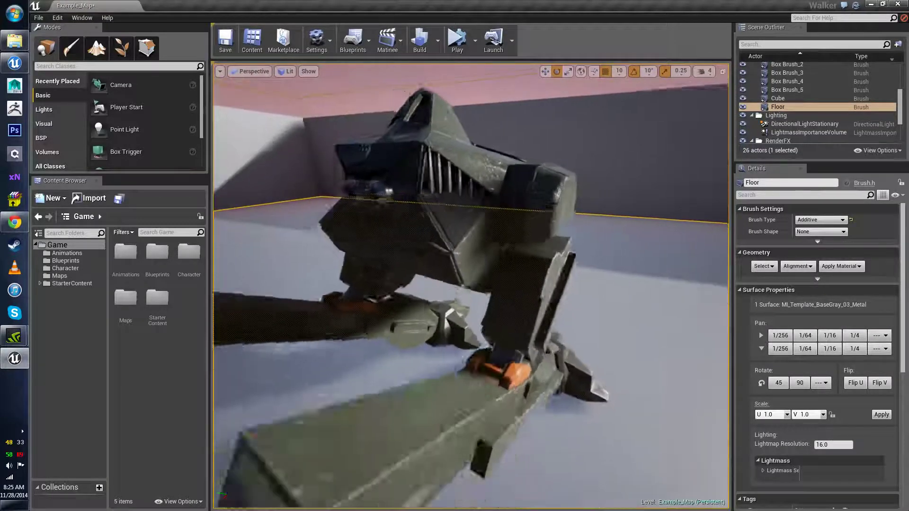
# - Clear the selection of the Floor brush so that no actor in the level is selected
pyautogui.moveTo(333, 345); pyautogui.dragTo(333, 345, button='right')
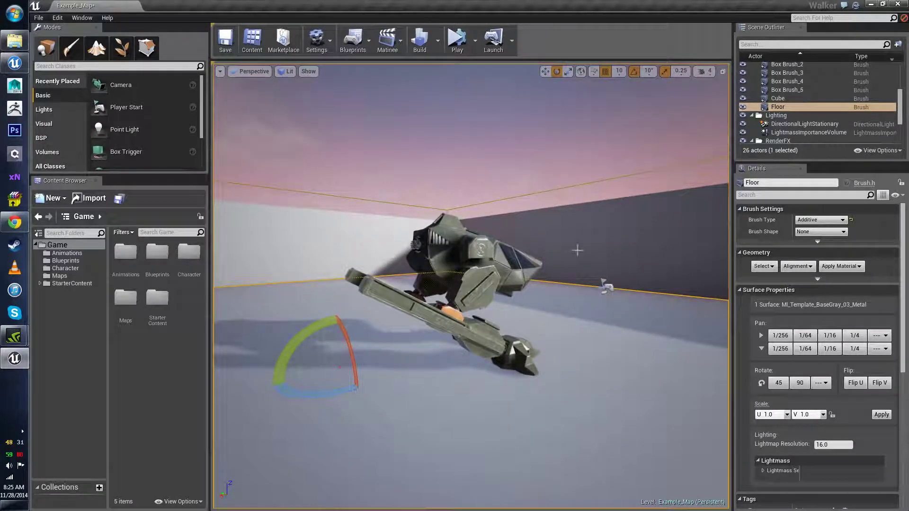
pyautogui.click(554, 243)
pyautogui.press('Escape')
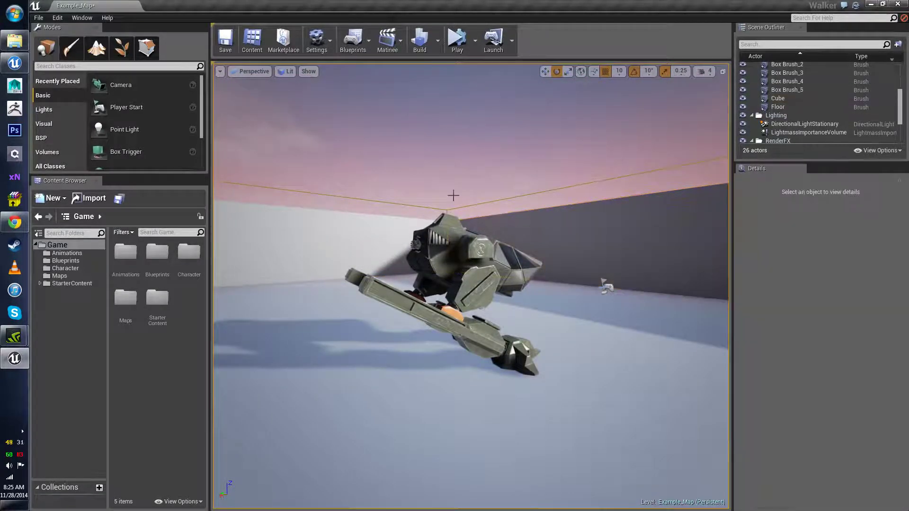
# - Examine the walker model and the surrounding level, including the stairs and blocks, from several angles
pyautogui.moveTo(453, 195); pyautogui.dragTo(475, 188, button='right')
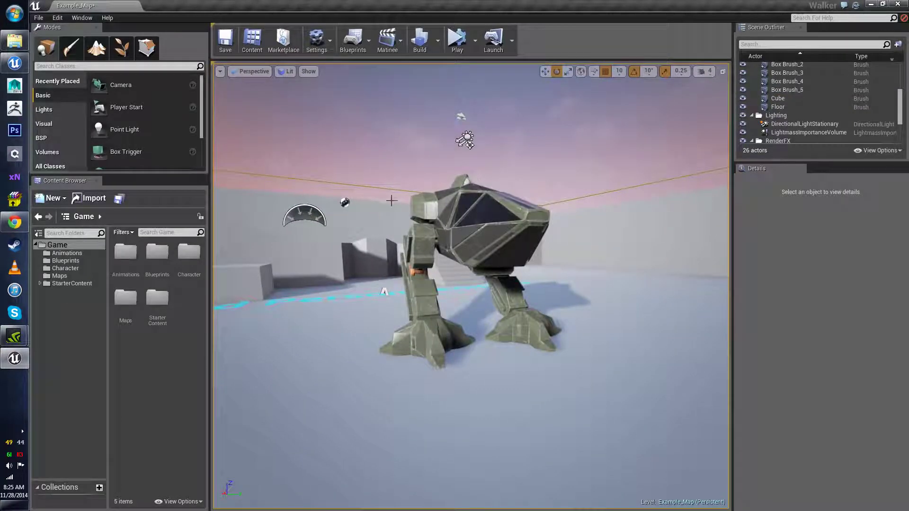
pyautogui.moveTo(391, 200); pyautogui.dragTo(395, 206, button='right')
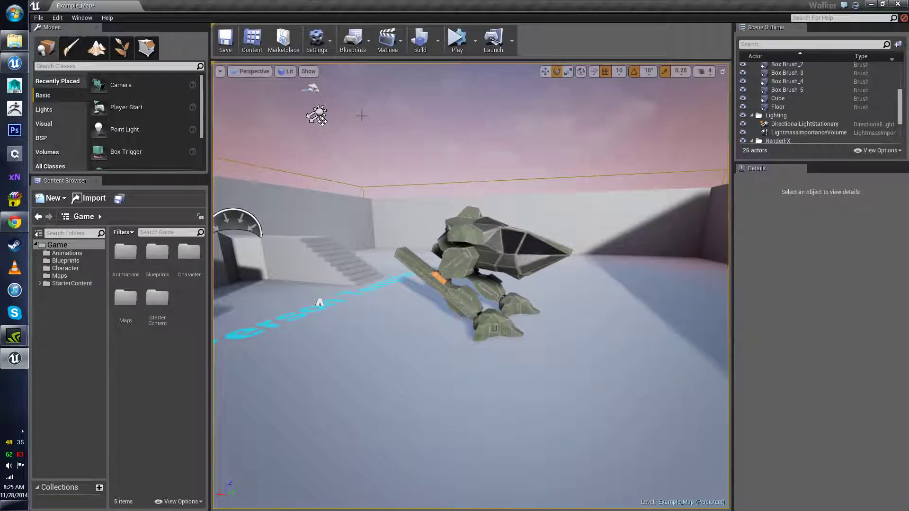
pyautogui.moveTo(389, 155)
pyautogui.mouseDown()
pyautogui.moveTo(369, 178)
pyautogui.moveTo(387, 164)
pyautogui.mouseUp()
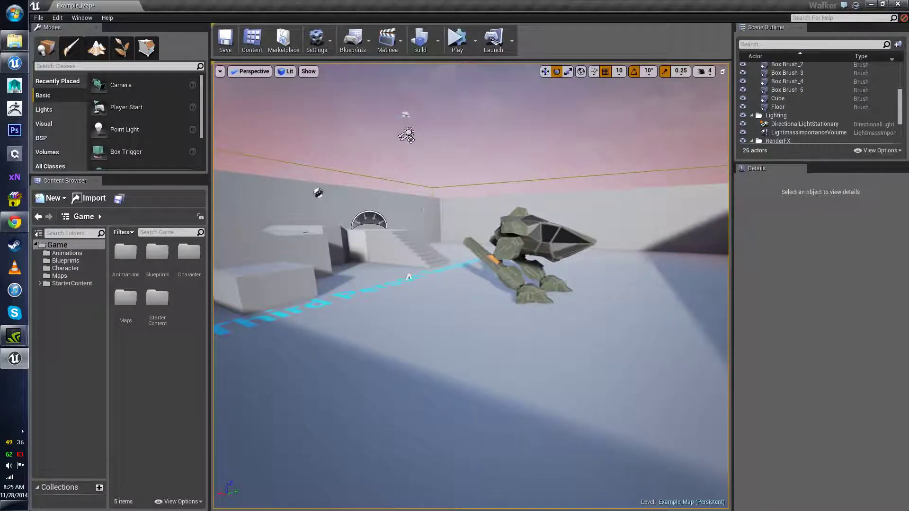
pyautogui.moveTo(419, 210); pyautogui.dragTo(448, 207, button='right')
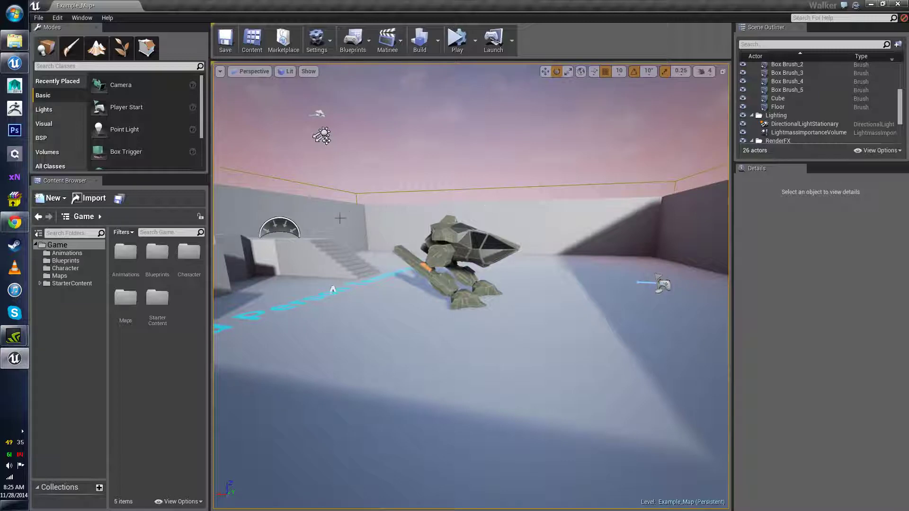
pyautogui.moveTo(497, 319); pyautogui.dragTo(510, 334, button='right')
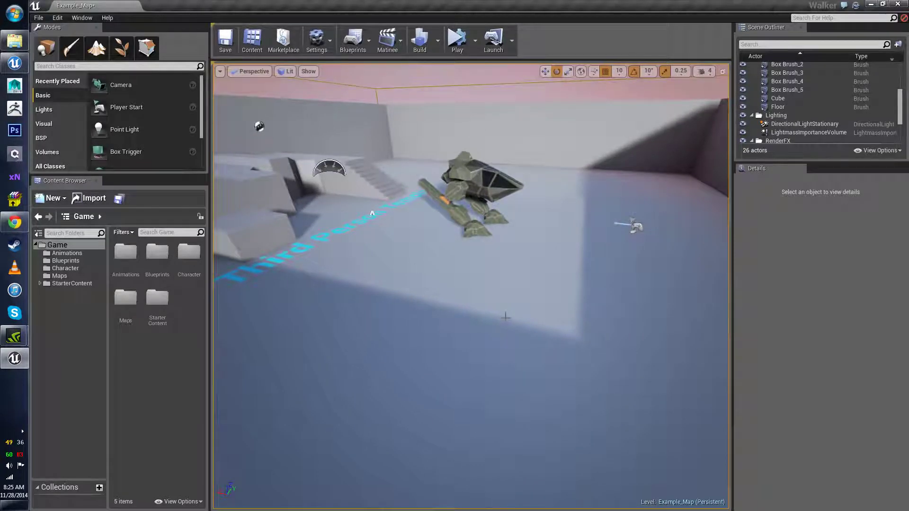
pyautogui.moveTo(486, 305); pyautogui.dragTo(488, 305, button='right')
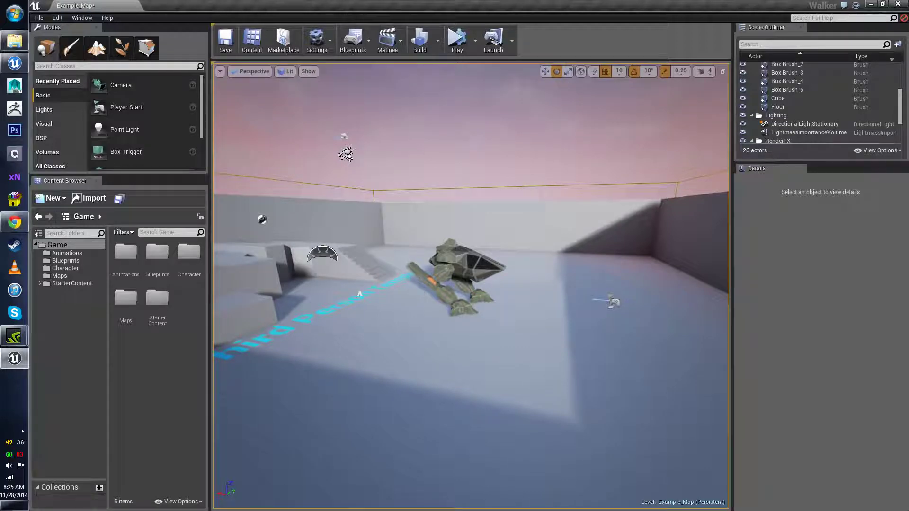
pyautogui.moveTo(488, 305); pyautogui.dragTo(484, 305, button='right')
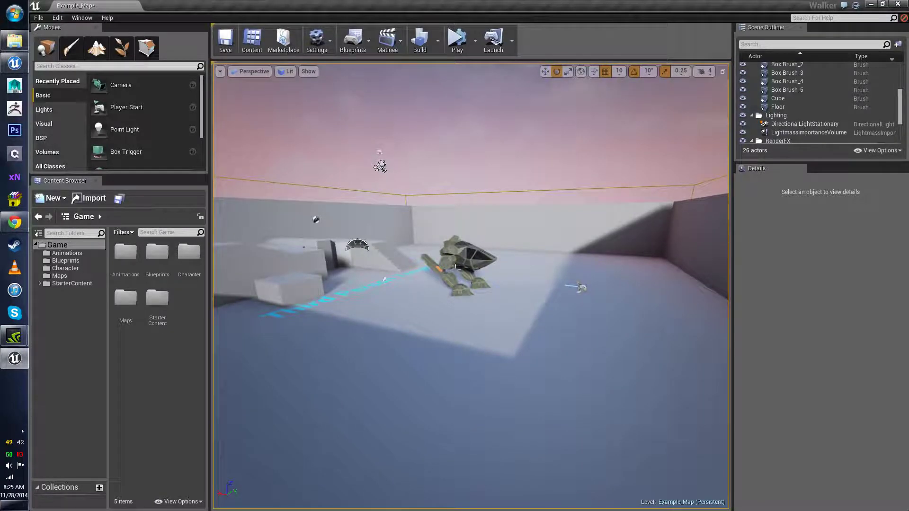
pyautogui.moveTo(483, 305); pyautogui.dragTo(486, 303, button='right')
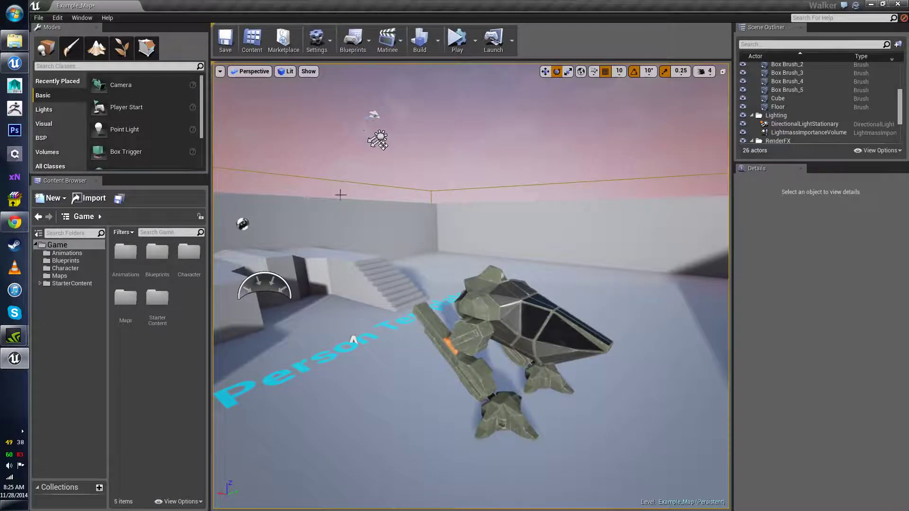
pyautogui.moveTo(340, 195)
pyautogui.mouseDown(button='right')
pyautogui.moveTo(388, 196)
pyautogui.moveTo(340, 193)
pyautogui.mouseUp(button='right')
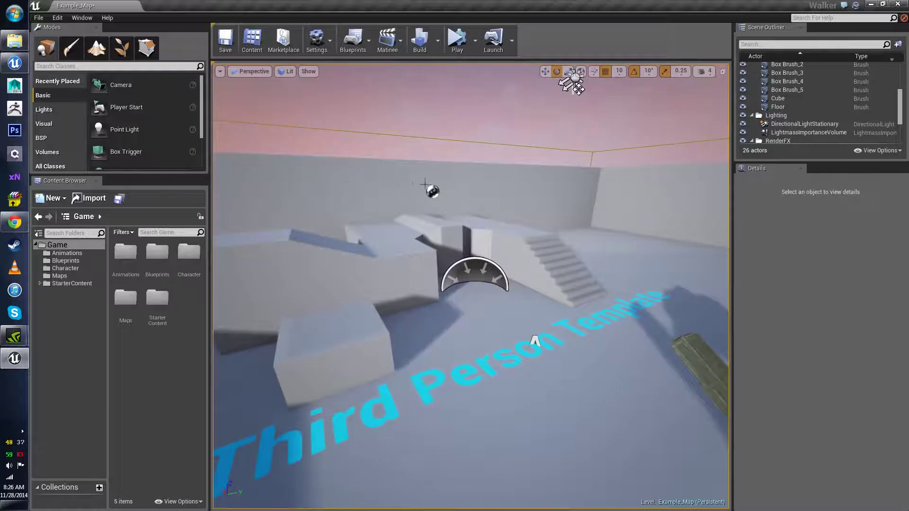
pyautogui.moveTo(572, 84); pyautogui.dragTo(293, 59, button='right')
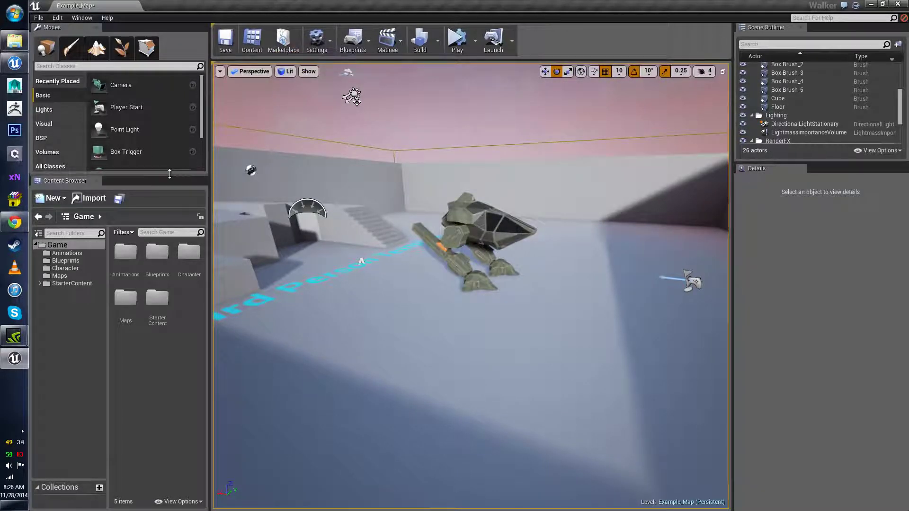
# - Give the Modes panel more height and add a new Matinee to the level
pyautogui.moveTo(169, 174); pyautogui.dragTo(170, 235)
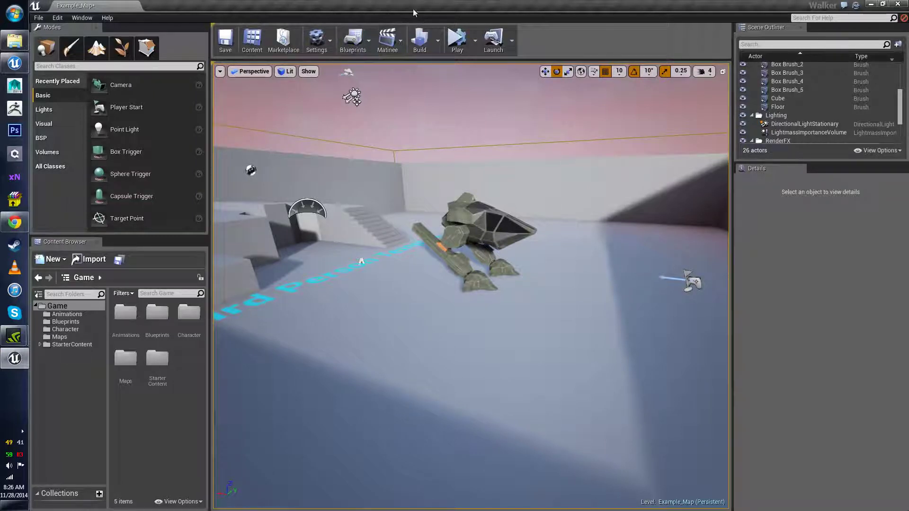
pyautogui.click(400, 41)
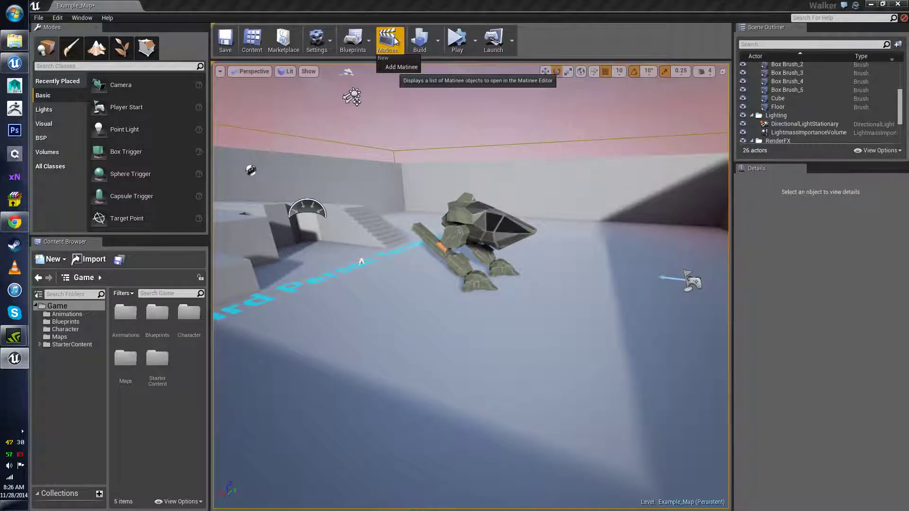
pyautogui.click(396, 67)
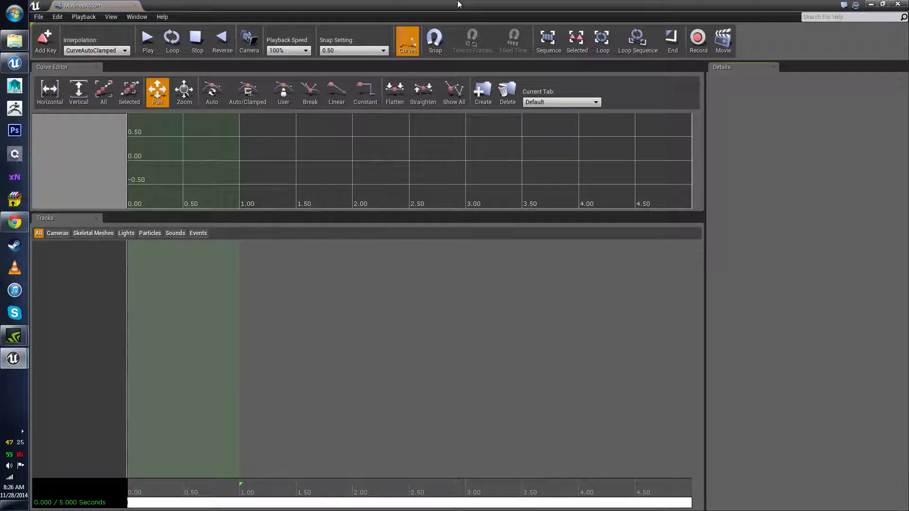
# - Minimize the Matinee editor window and raise the Matinee actor to a Z location of 580 above the walker
pyautogui.doubleClick(458, 4)
pyautogui.click(674, 68)
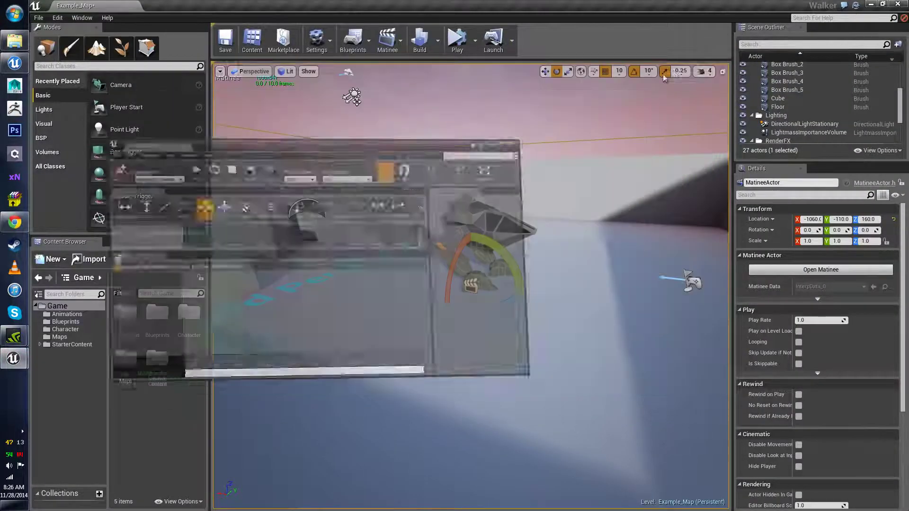
pyautogui.moveTo(550, 205); pyautogui.dragTo(550, 205, button='right')
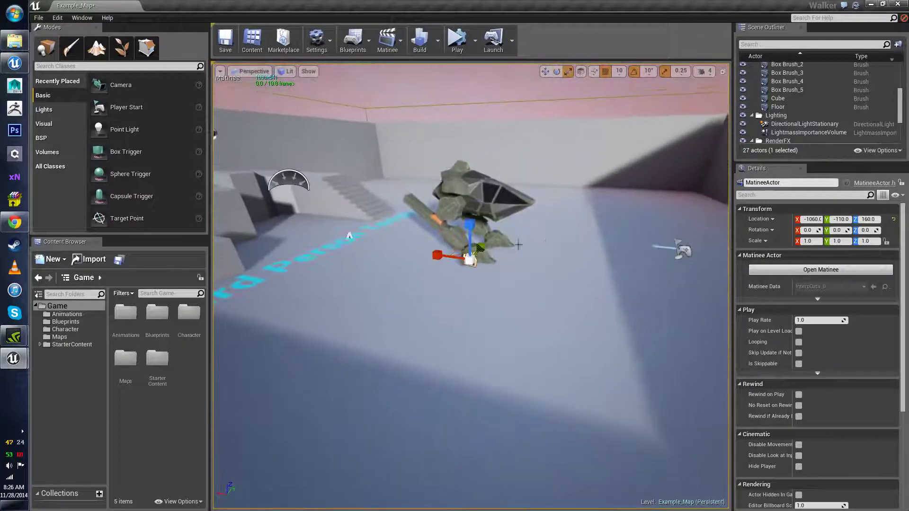
pyautogui.press('w')
pyautogui.moveTo(469, 226); pyautogui.dragTo(470, 65)
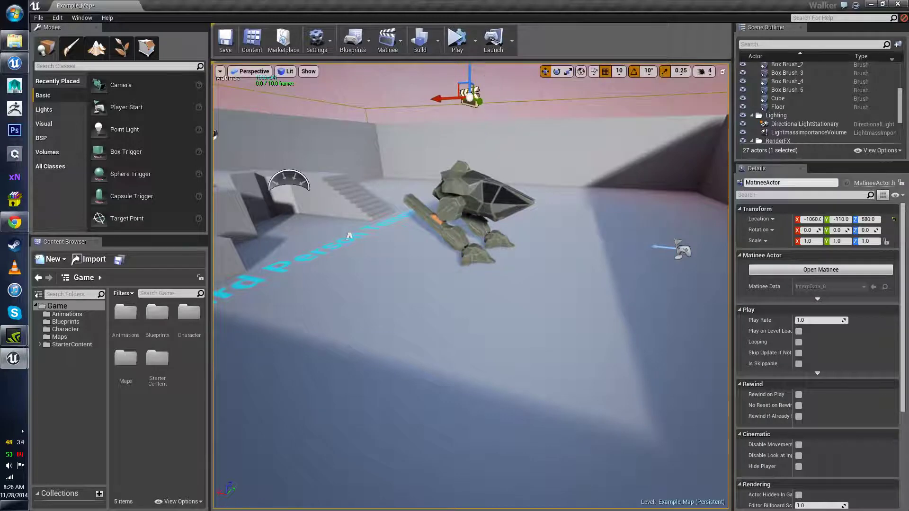
pyautogui.click(507, 172)
pyautogui.moveTo(507, 194); pyautogui.dragTo(506, 194, button='right')
pyautogui.click(490, 200)
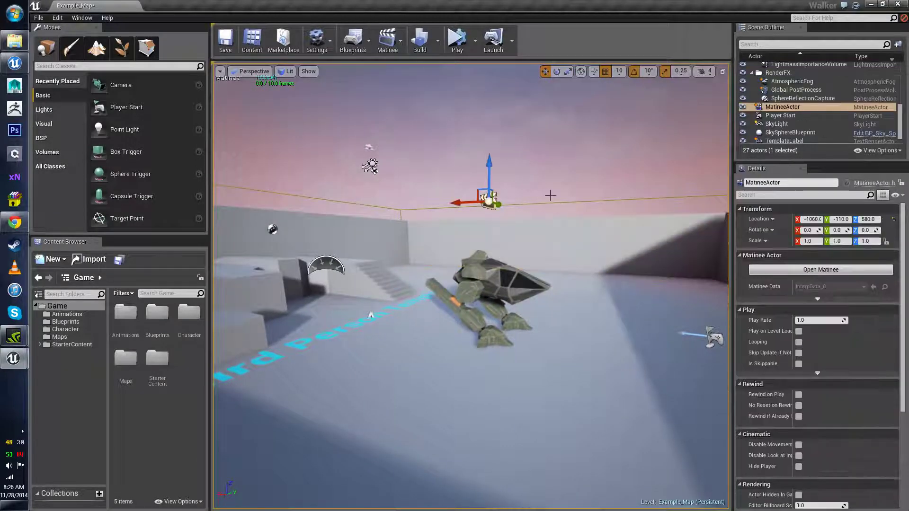
# - Move the Matinee actor along the X axis, away from the walker, to an X location of -30
pyautogui.moveTo(513, 304); pyautogui.dragTo(513, 304, button='right')
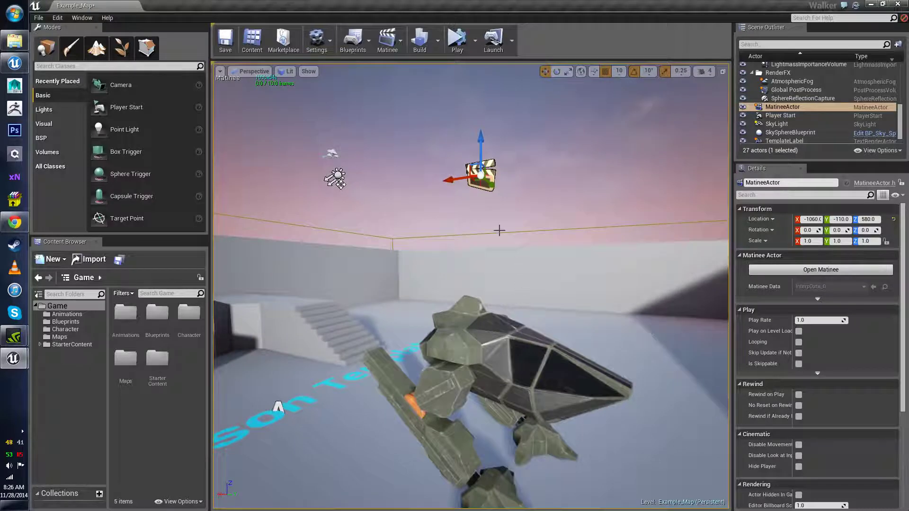
pyautogui.moveTo(499, 231); pyautogui.dragTo(496, 266, button='right')
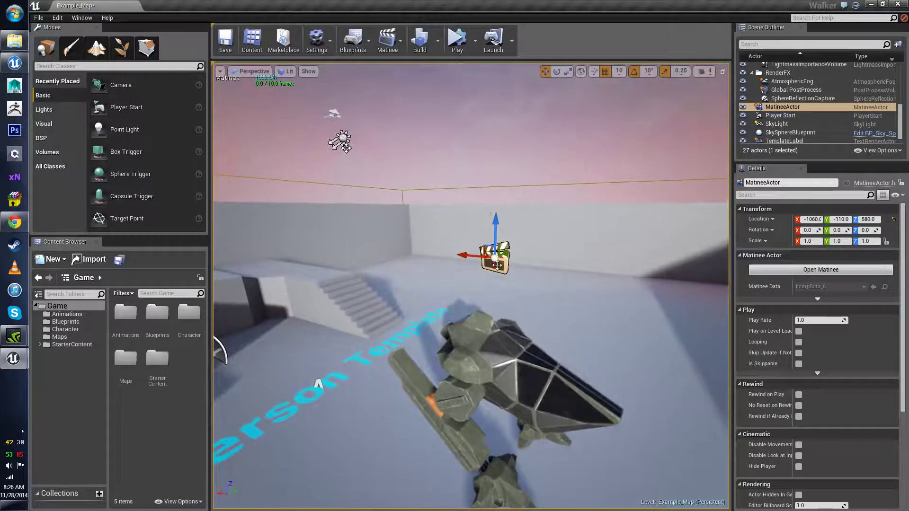
pyautogui.moveTo(457, 188); pyautogui.dragTo(536, 208, button='right')
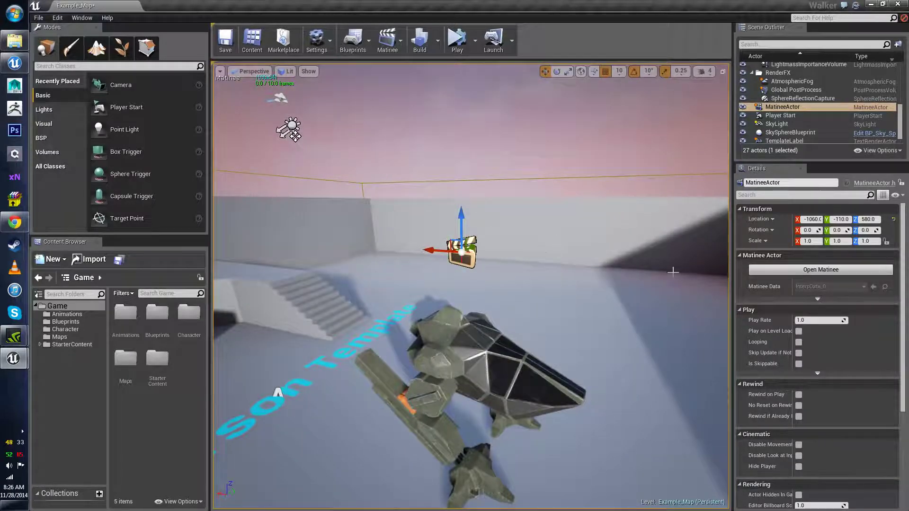
pyautogui.moveTo(503, 233); pyautogui.dragTo(503, 233, button='right')
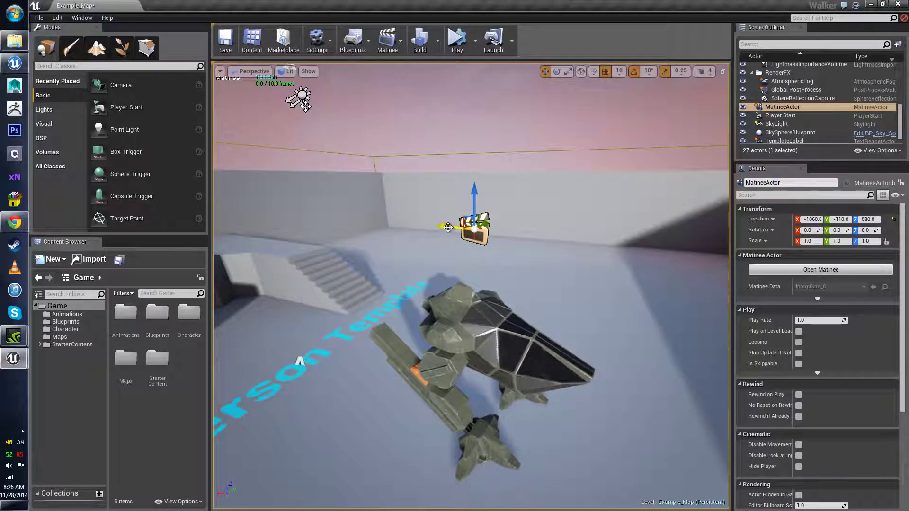
pyautogui.scroll(2, 483, 262)
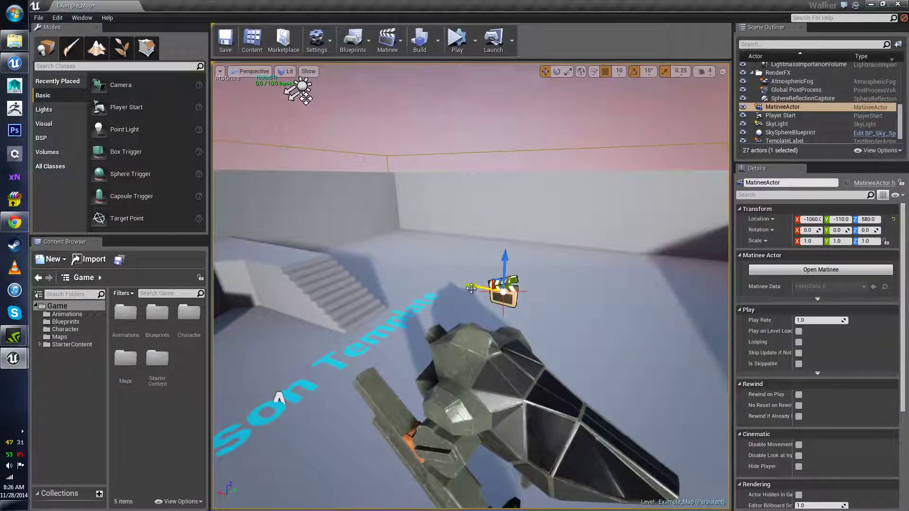
pyautogui.moveTo(462, 287); pyautogui.dragTo(284, 251)
pyautogui.scroll(-3, 279, 400)
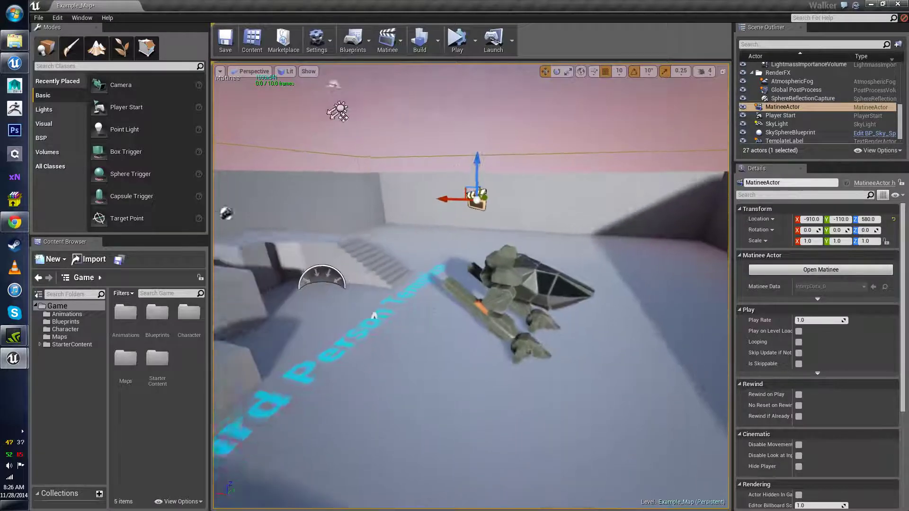
pyautogui.moveTo(467, 199); pyautogui.dragTo(265, 193)
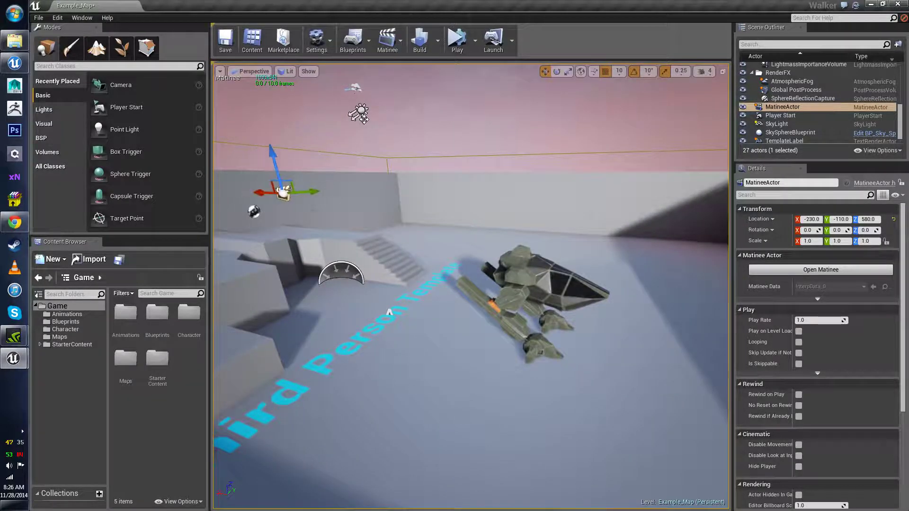
pyautogui.moveTo(432, 249); pyautogui.dragTo(452, 226)
pyautogui.moveTo(383, 182); pyautogui.dragTo(333, 182)
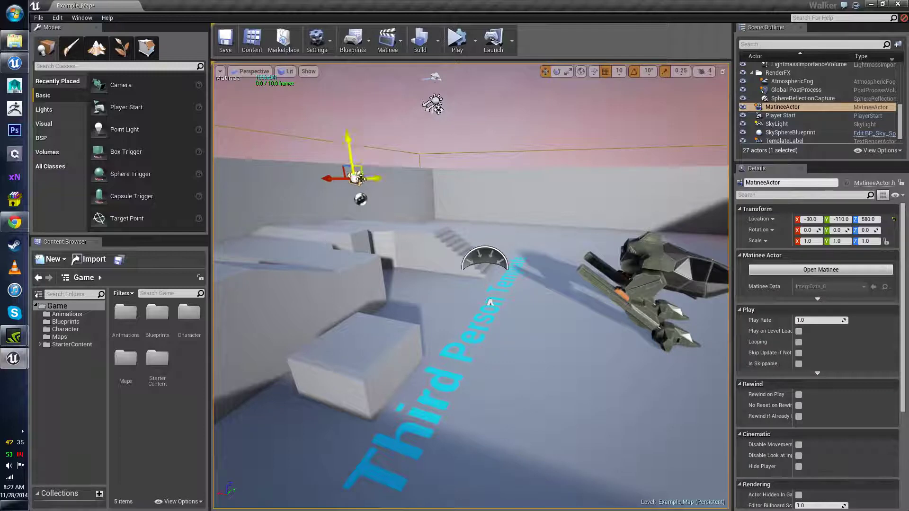
pyautogui.moveTo(479, 233); pyautogui.dragTo(523, 233, button='right')
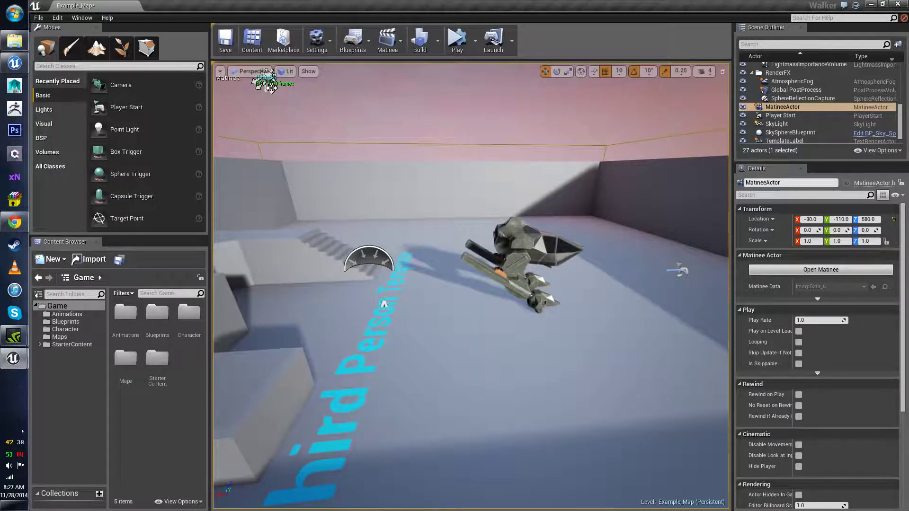
pyautogui.press('f')
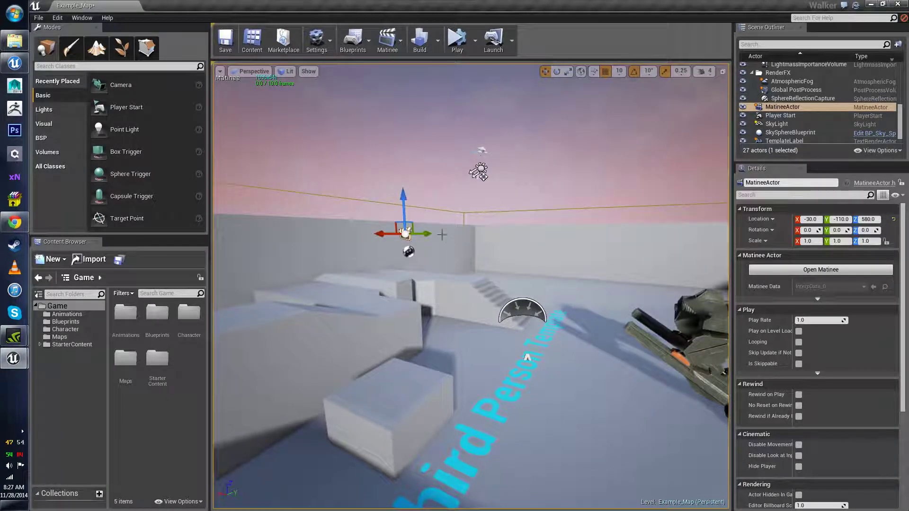
pyautogui.moveTo(468, 264); pyautogui.dragTo(559, 291, button='right')
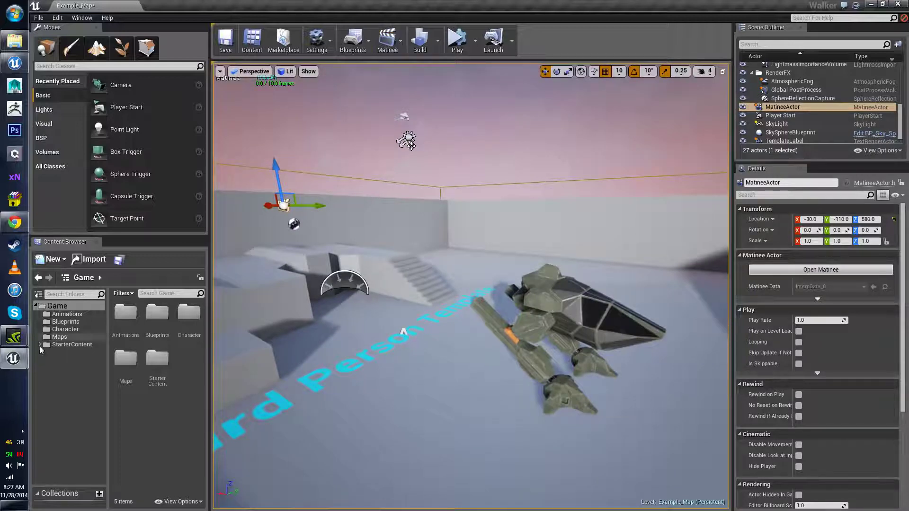
# - Try to open the existing MatineeActor for editing from the level editor
pyautogui.click(402, 47)
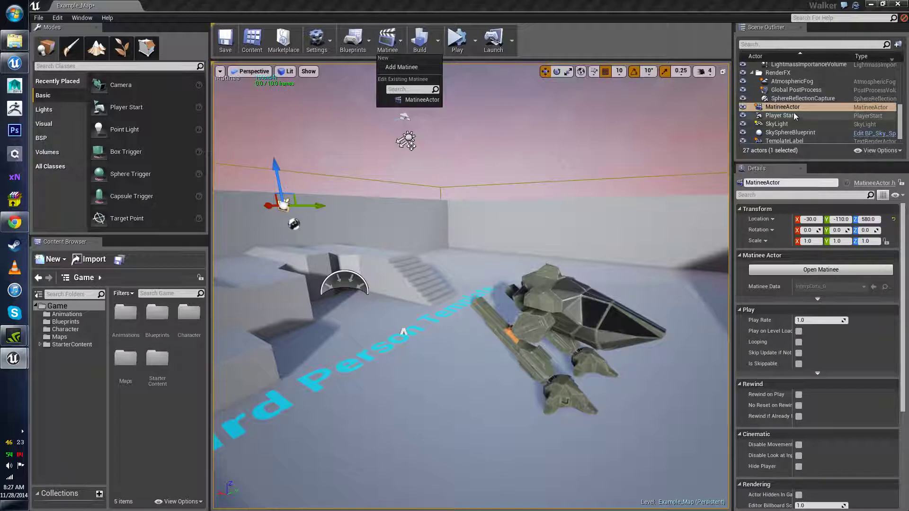
pyautogui.click(429, 99)
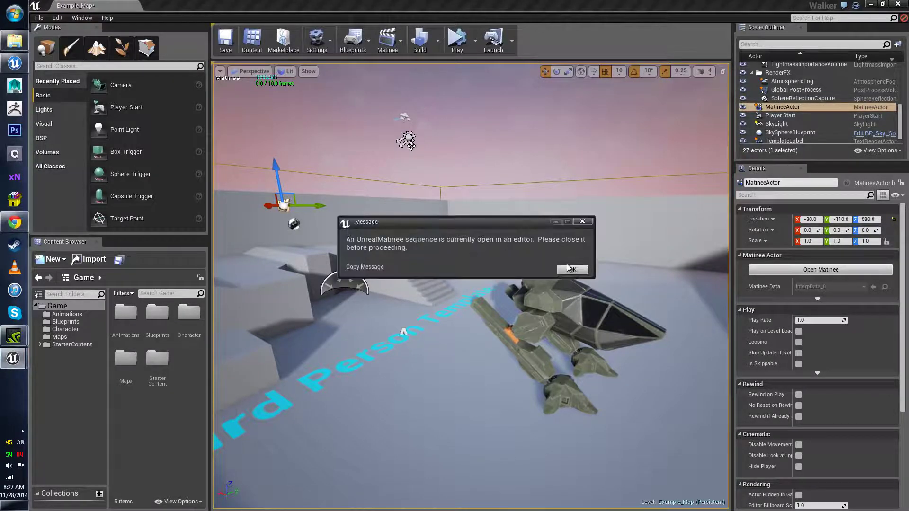
pyautogui.click(566, 270)
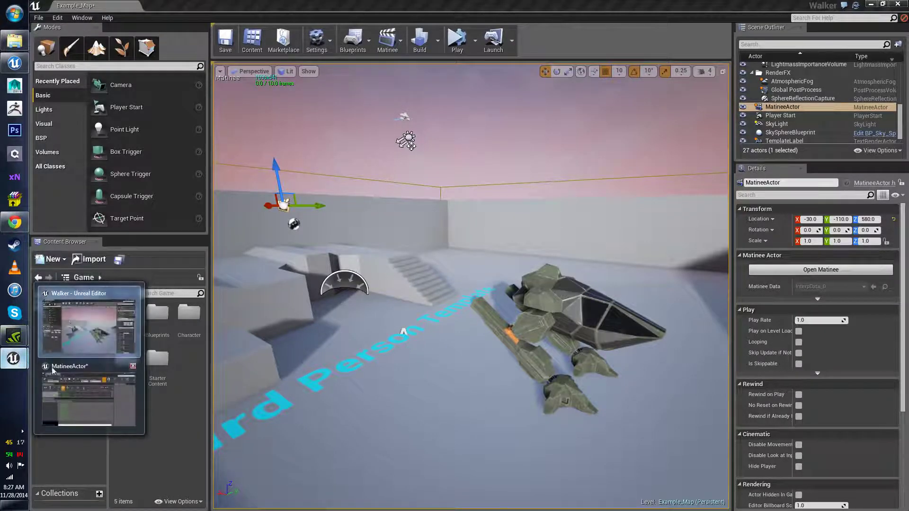
# - Bring back the minimized MatineeActor editor and leave it as a smaller floating window over the level editor
pyautogui.click(71, 389)
pyautogui.doubleClick(494, 65)
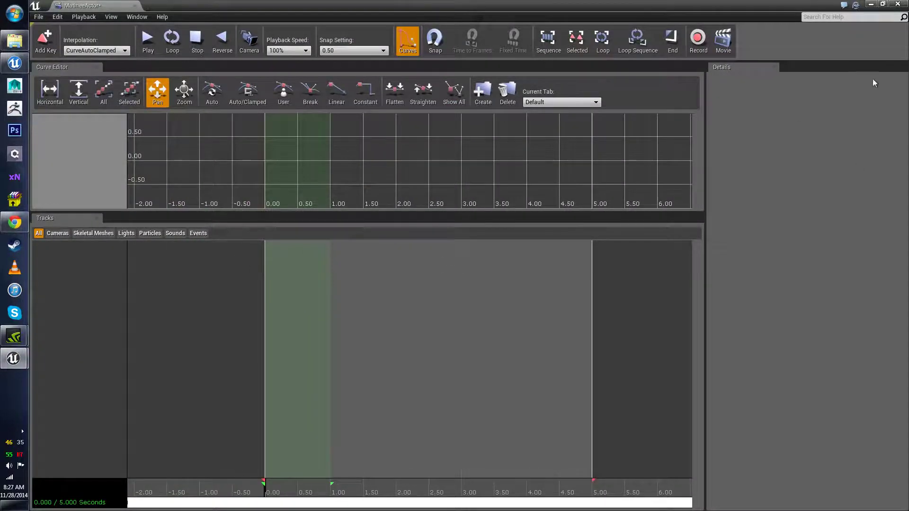
pyautogui.doubleClick(745, 9)
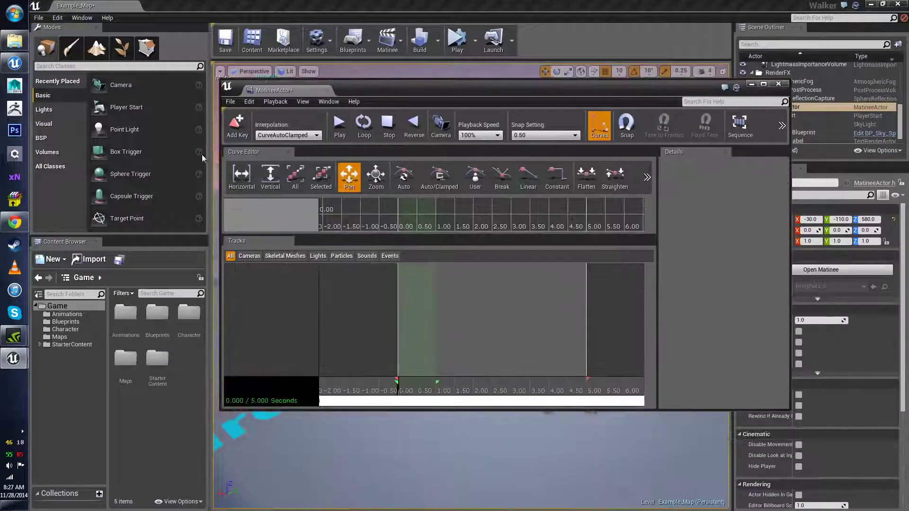
pyautogui.moveTo(14, 336)
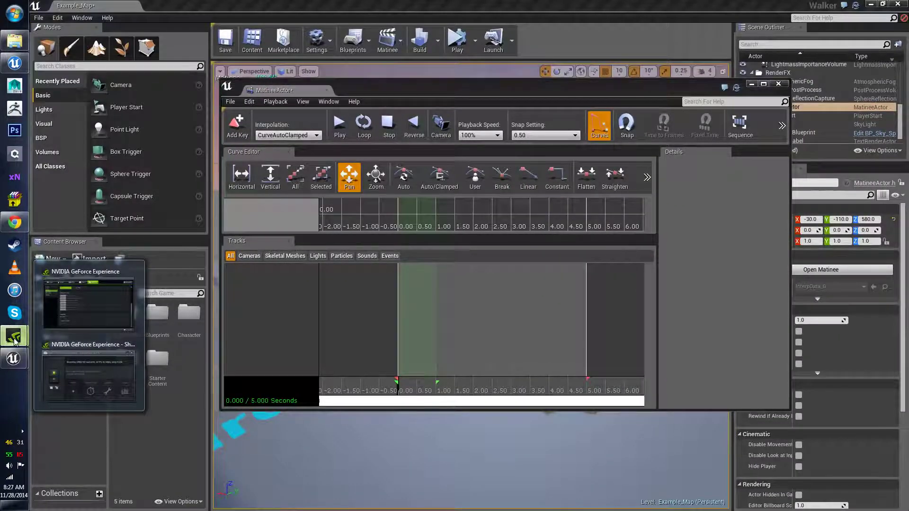
pyautogui.moveTo(96, 304)
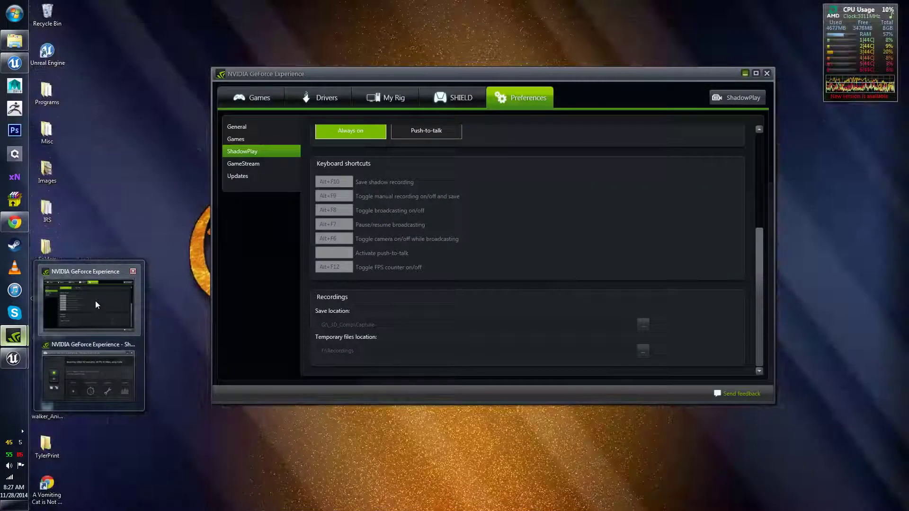
pyautogui.moveTo(95, 381)
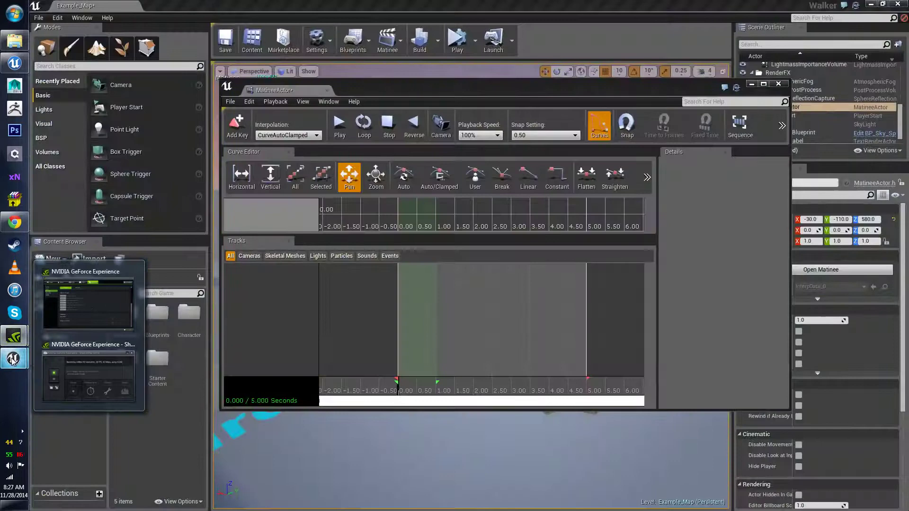
pyautogui.moveTo(14, 359)
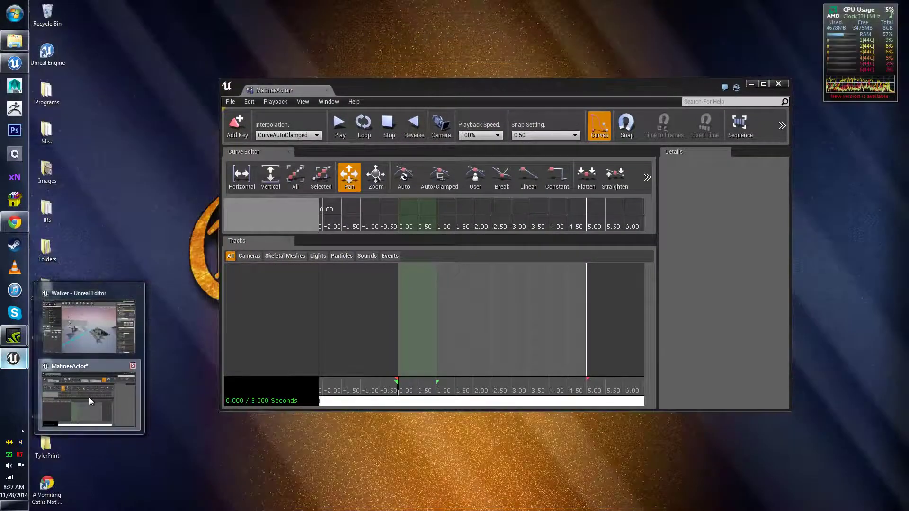
pyautogui.click(89, 397)
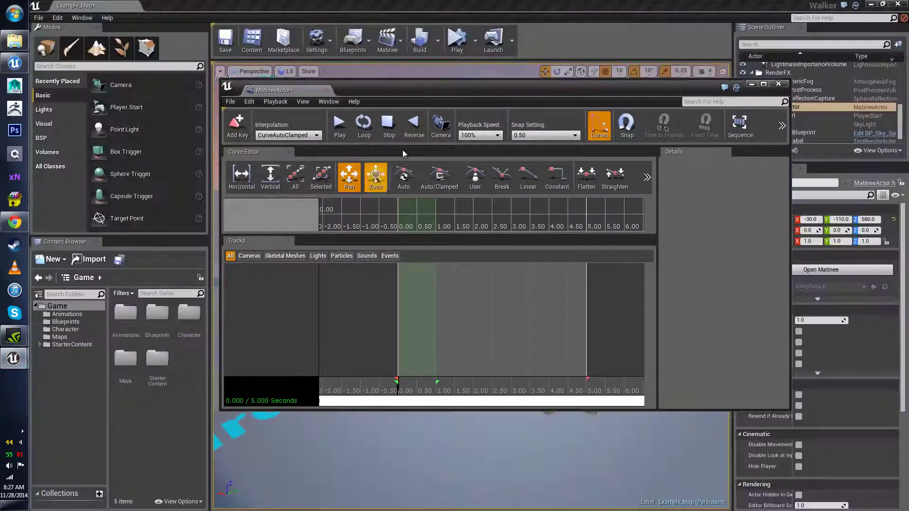
# - Maximize the MatineeActor editor window and make the Curve Editor area slightly taller above the tracks
pyautogui.moveTo(520, 87); pyautogui.dragTo(491, 52)
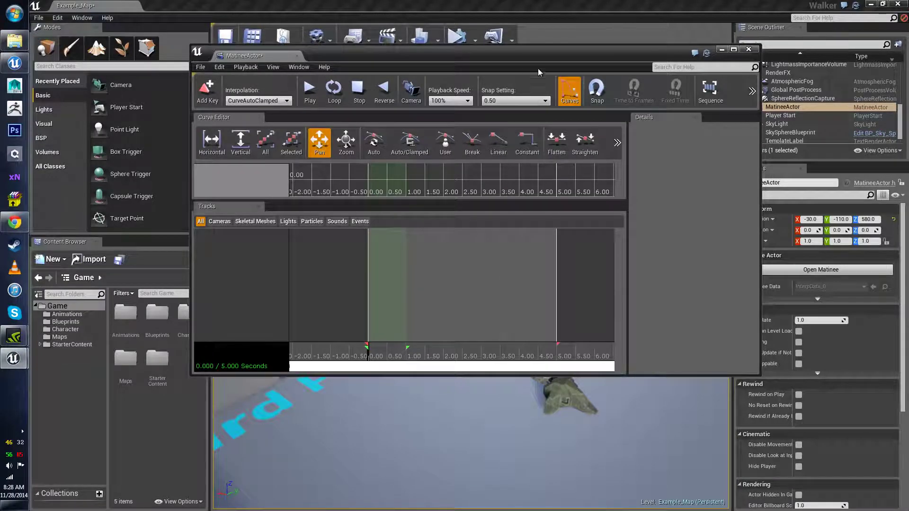
pyautogui.moveTo(539, 52)
pyautogui.mouseDown()
pyautogui.moveTo(535, 129)
pyautogui.moveTo(563, 76)
pyautogui.moveTo(534, 60)
pyautogui.mouseUp()
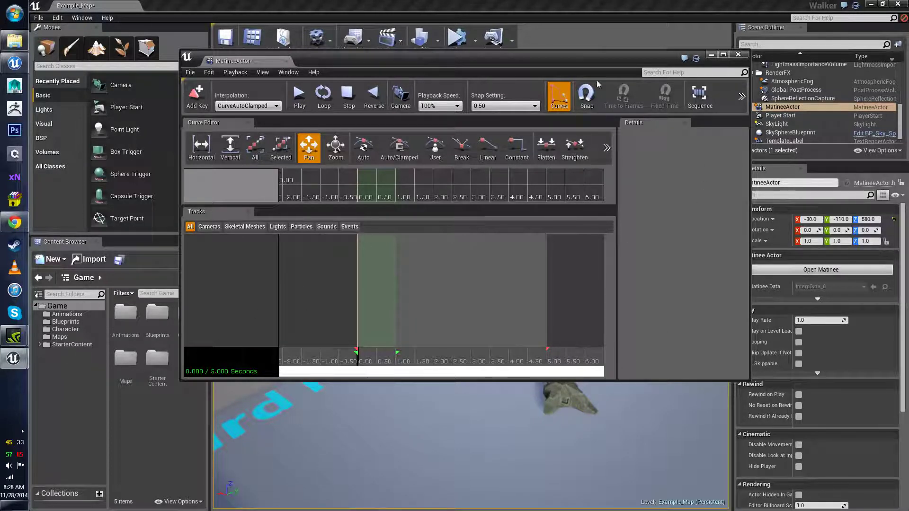
pyautogui.doubleClick(561, 64)
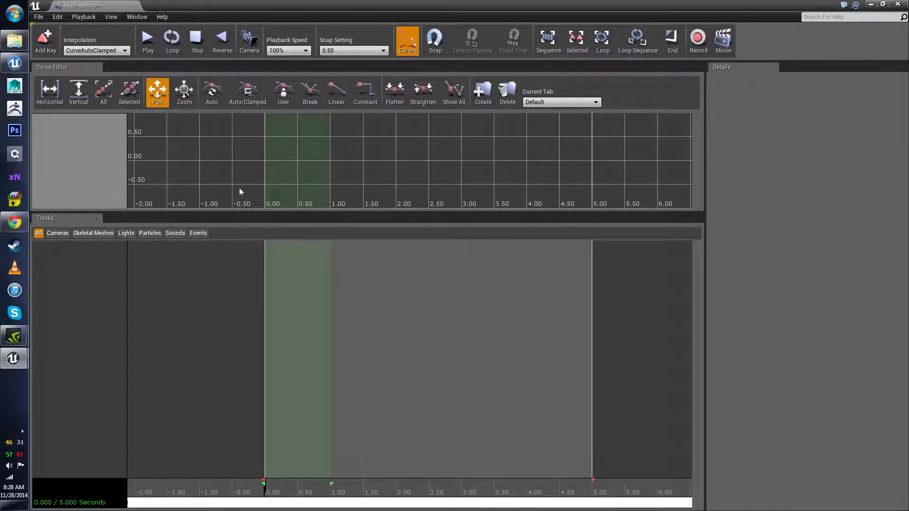
pyautogui.moveTo(369, 212); pyautogui.dragTo(370, 247)
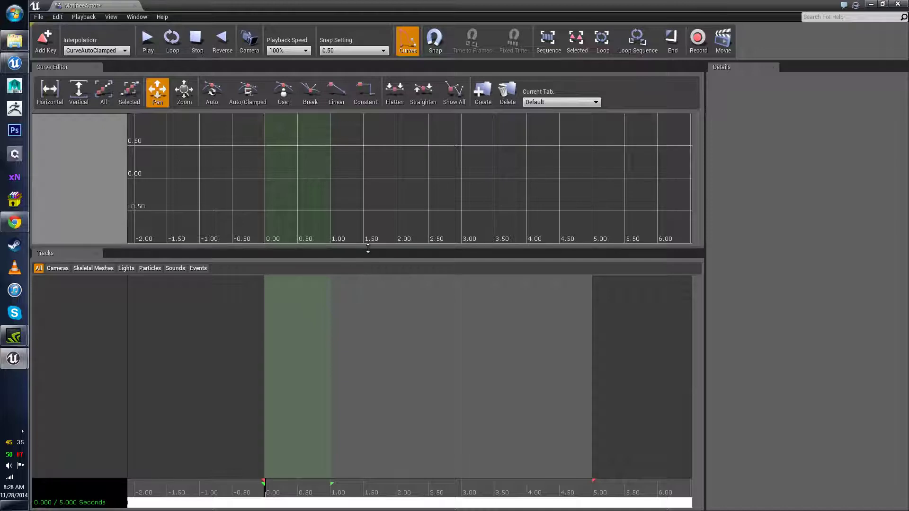
pyautogui.moveTo(368, 248); pyautogui.dragTo(365, 222)
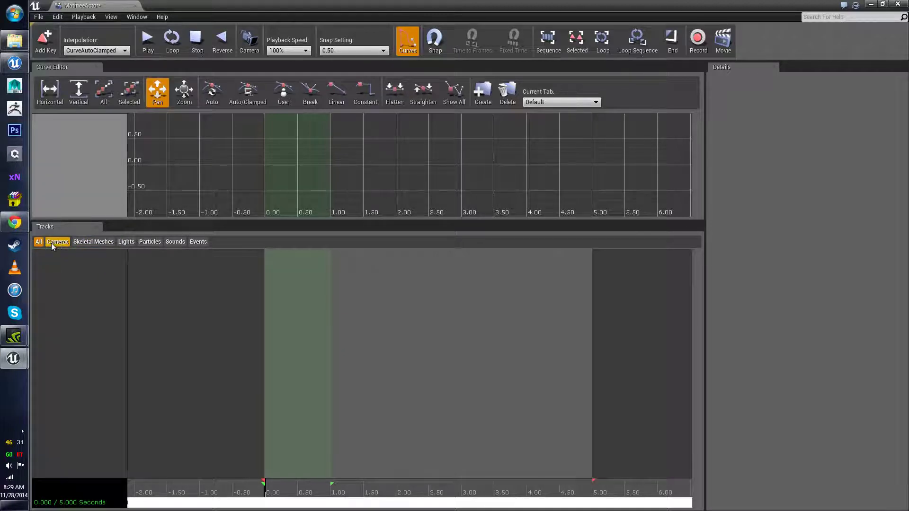
# - Look through the Skeletal Meshes, Lights, Particles, Sounds and Events track filters, ending on the filter that shows all tracks
pyautogui.click(93, 241)
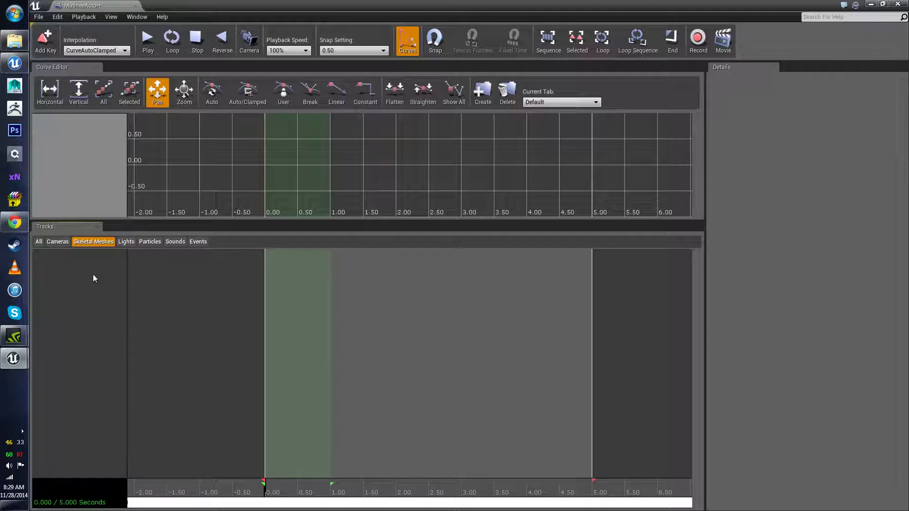
pyautogui.click(126, 241)
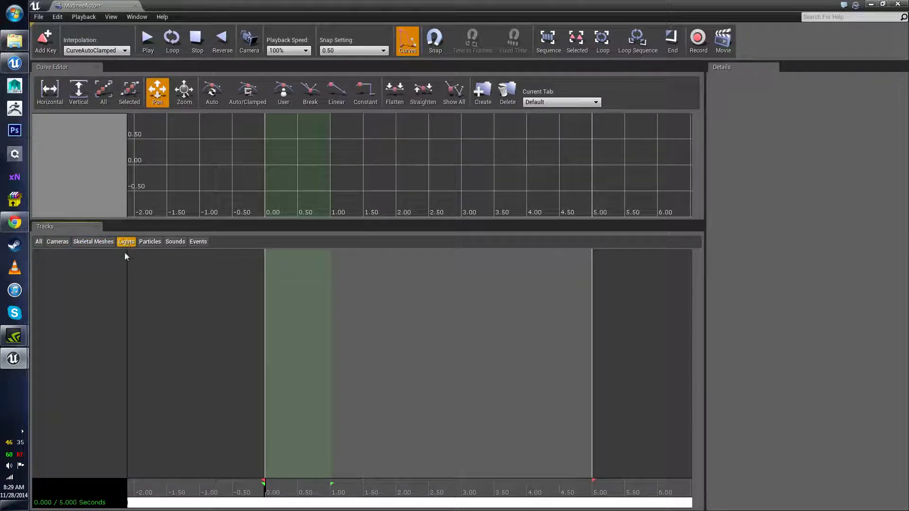
pyautogui.click(155, 243)
pyautogui.click(174, 244)
pyautogui.click(192, 245)
pyautogui.click(39, 242)
# - Add a new camera group named FlythroughCam1 to the Matinee's track list
pyautogui.moveTo(377, 4); pyautogui.dragTo(355, 136)
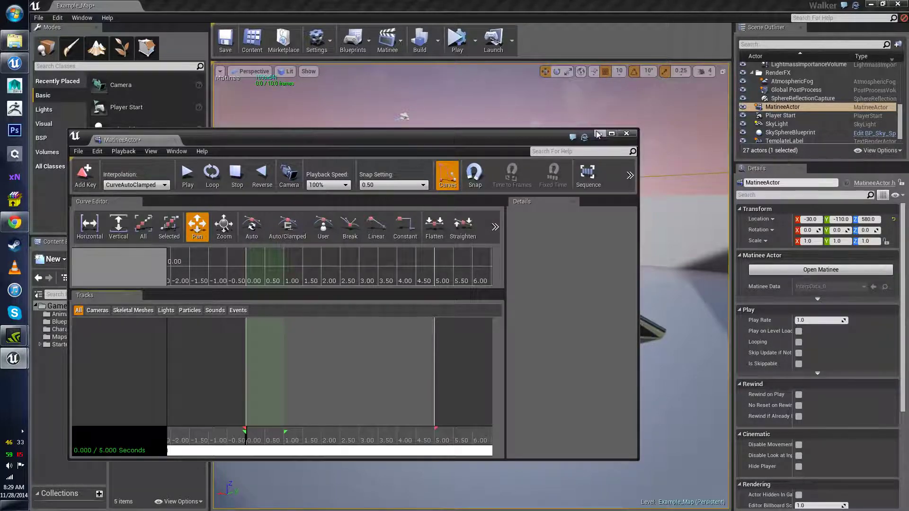
pyautogui.moveTo(464, 140); pyautogui.dragTo(577, 4)
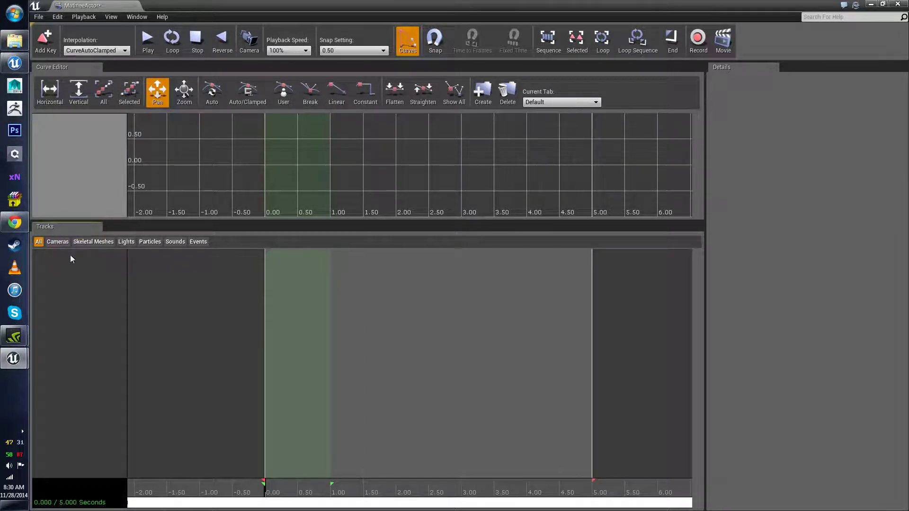
pyautogui.rightClick(78, 295)
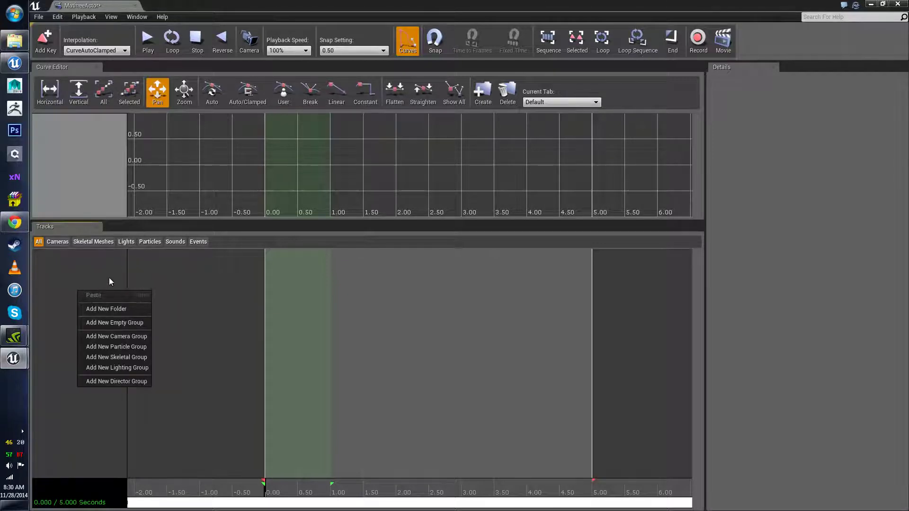
pyautogui.click(114, 337)
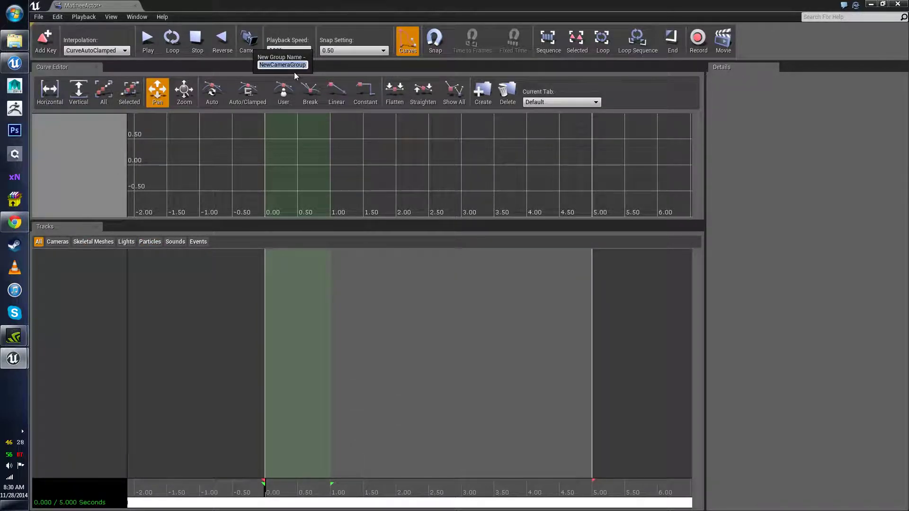
pyautogui.write('FlythroughCam1')
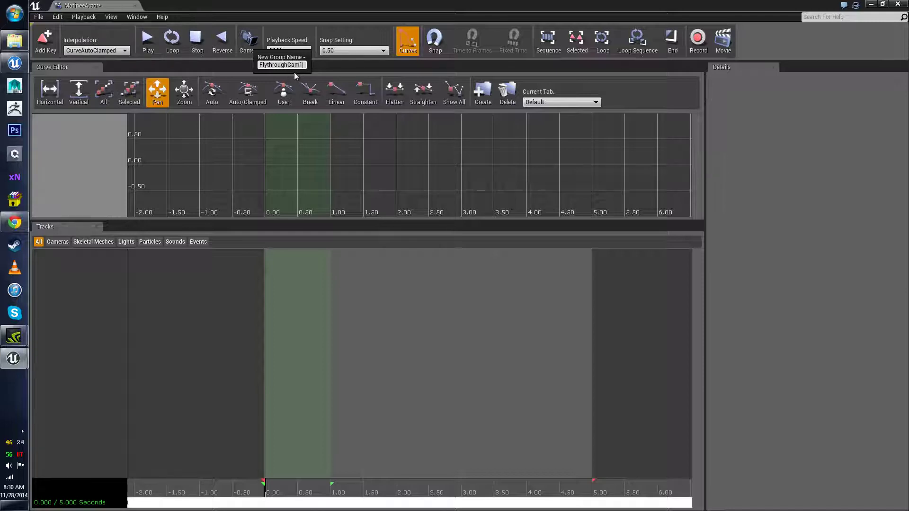
pyautogui.press('Return')
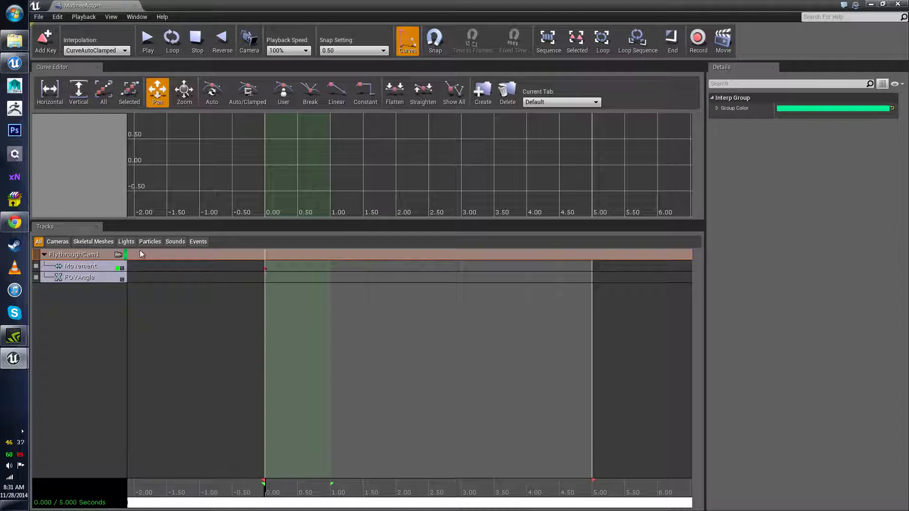
# - Examine the settings of the Movement and FOVAngle tracks in FlythroughCam1 and minimize the Matinee editor to reveal the level
pyautogui.click(74, 270)
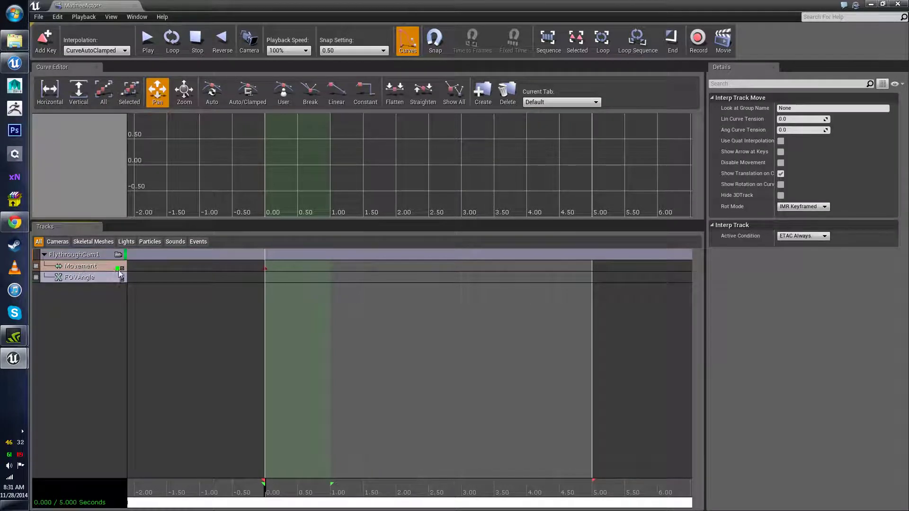
pyautogui.click(82, 277)
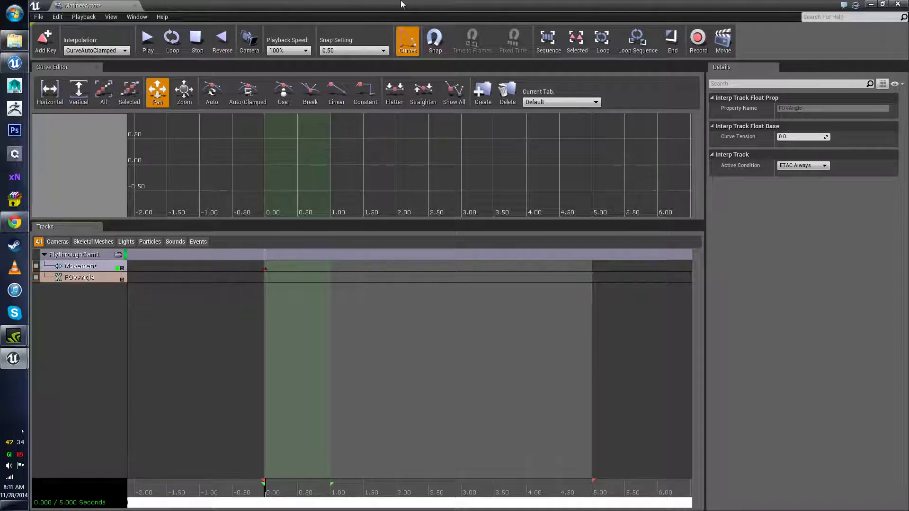
pyautogui.moveTo(403, 5); pyautogui.dragTo(357, 80)
pyautogui.click(602, 78)
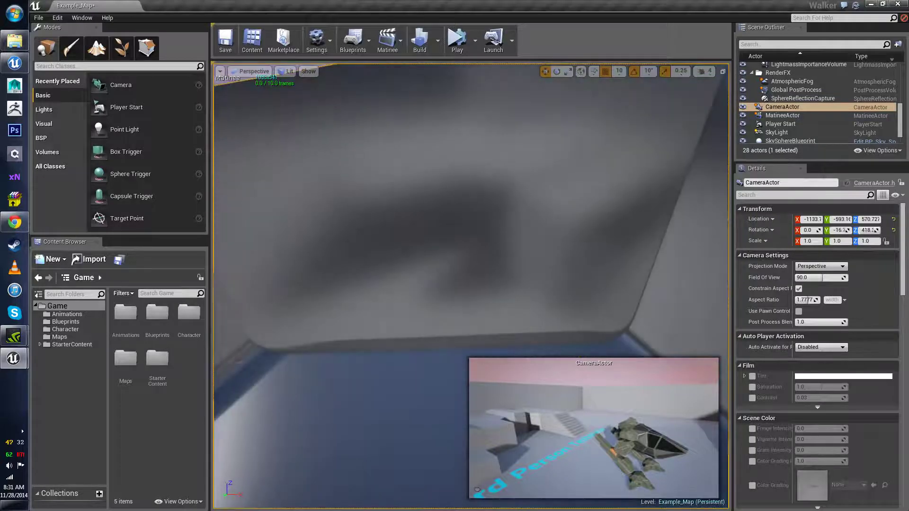
# - Move the new CameraActor close to the walker, to about X -1153, Y -153 and Z 361
pyautogui.press('f')
pyautogui.moveTo(471, 286); pyautogui.dragTo(459, 203, button='right')
pyautogui.press('w')
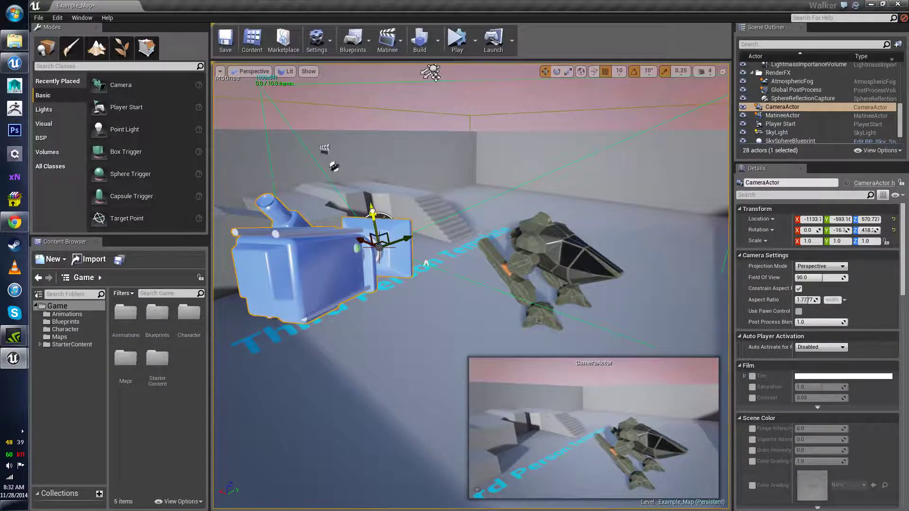
pyautogui.moveTo(372, 211); pyautogui.dragTo(578, 337)
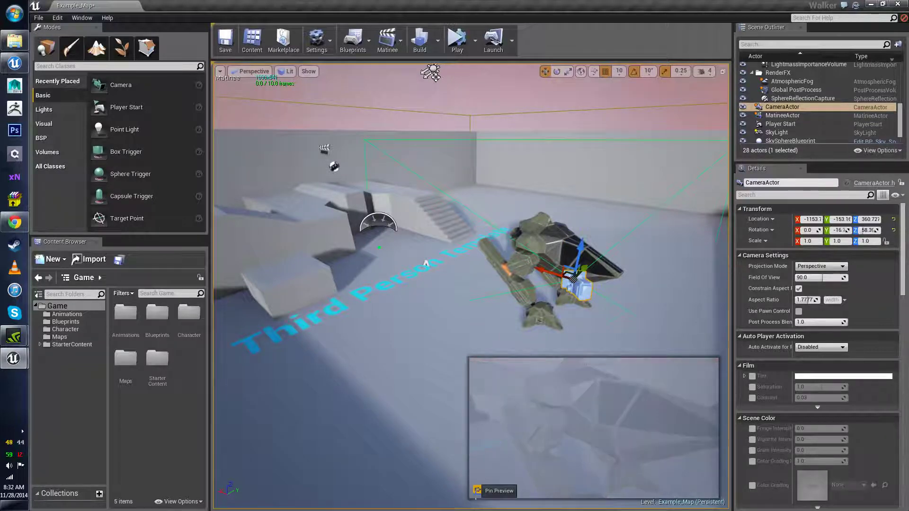
# - Lock the viewport to the CameraActor and turn the camera to a rotation of about -18 in Y and 56 in Z
pyautogui.moveTo(440, 326); pyautogui.dragTo(293, 327, button='right')
pyautogui.press('f')
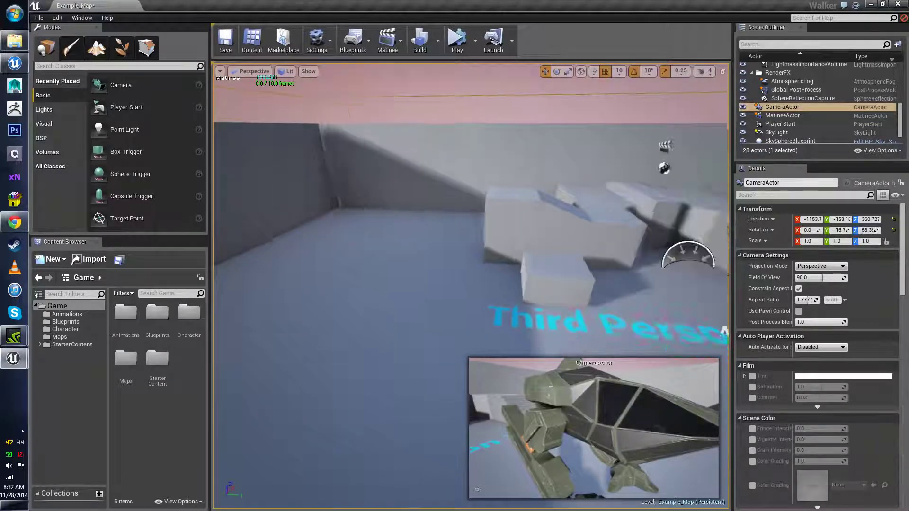
pyautogui.moveTo(501, 214); pyautogui.dragTo(502, 214, button='right')
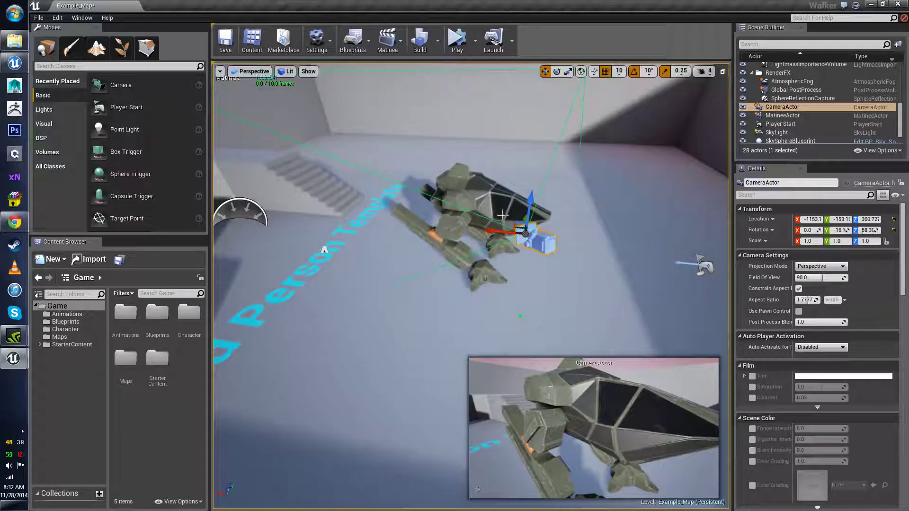
pyautogui.click(219, 71)
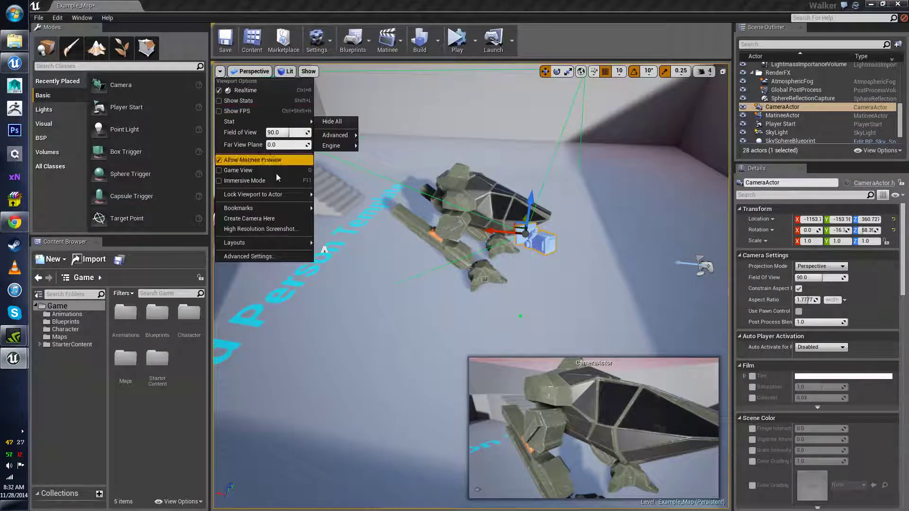
pyautogui.moveTo(276, 197)
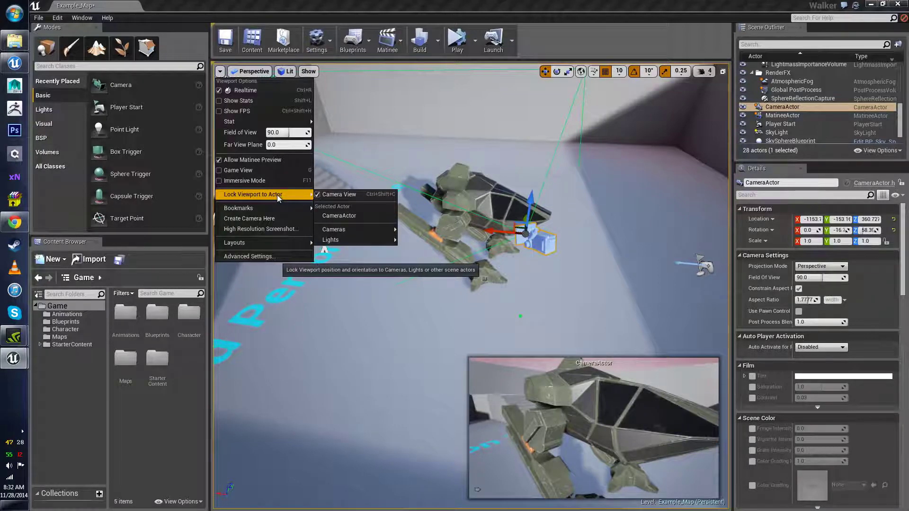
pyautogui.click(345, 217)
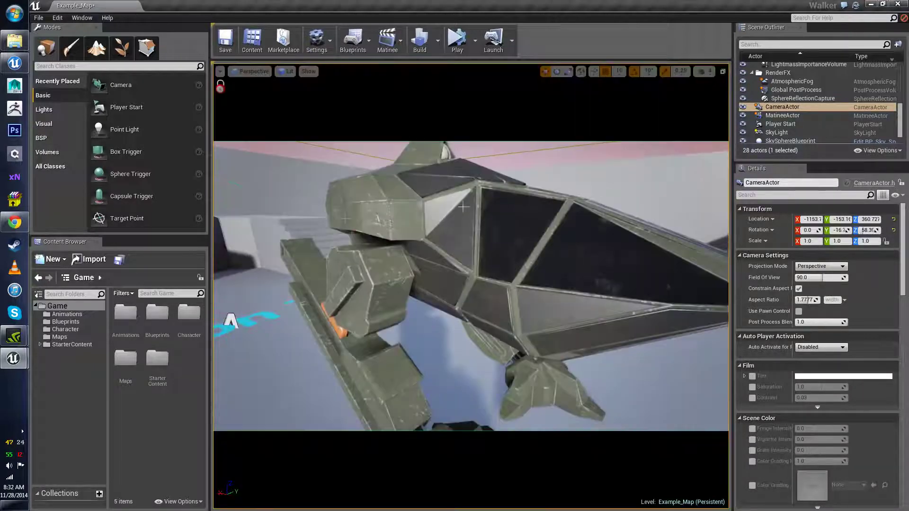
pyautogui.moveTo(524, 236); pyautogui.dragTo(428, 313, button='right')
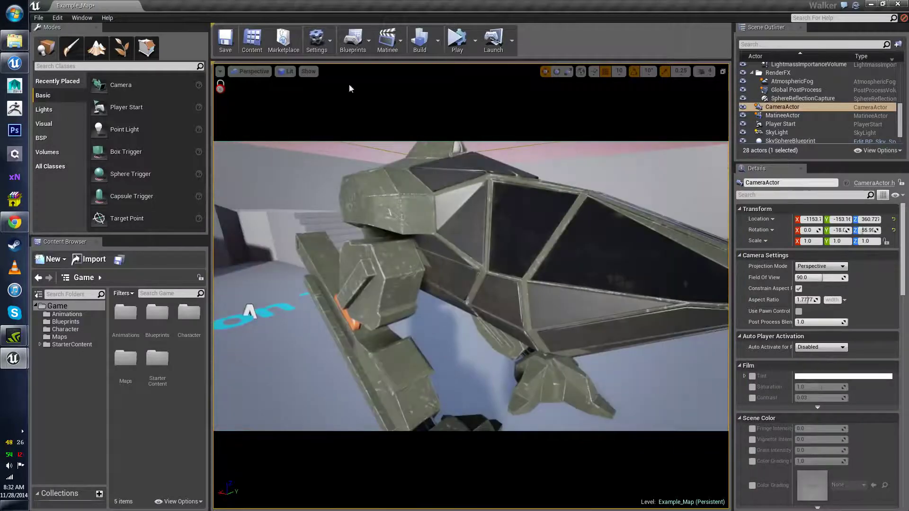
# - Unlock the viewport from the CameraActor and view the camera together with the front of the walker
pyautogui.click(220, 71)
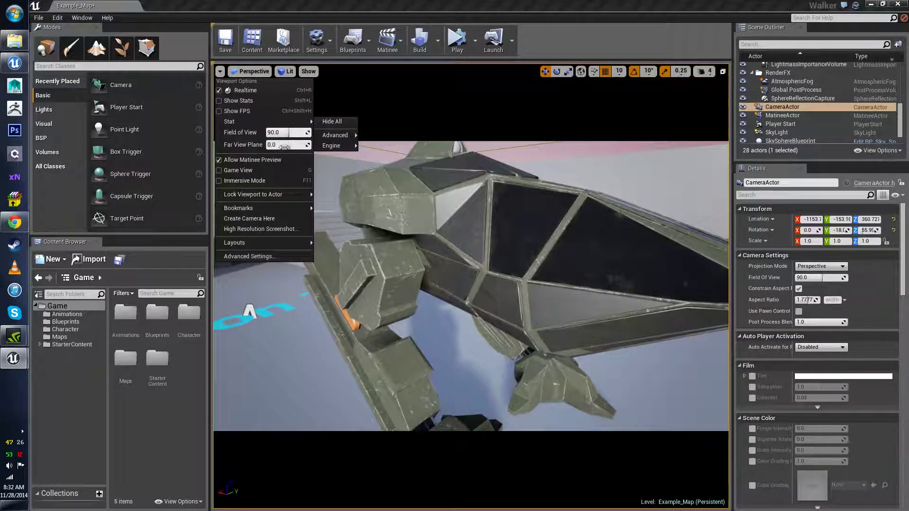
pyautogui.moveTo(302, 196)
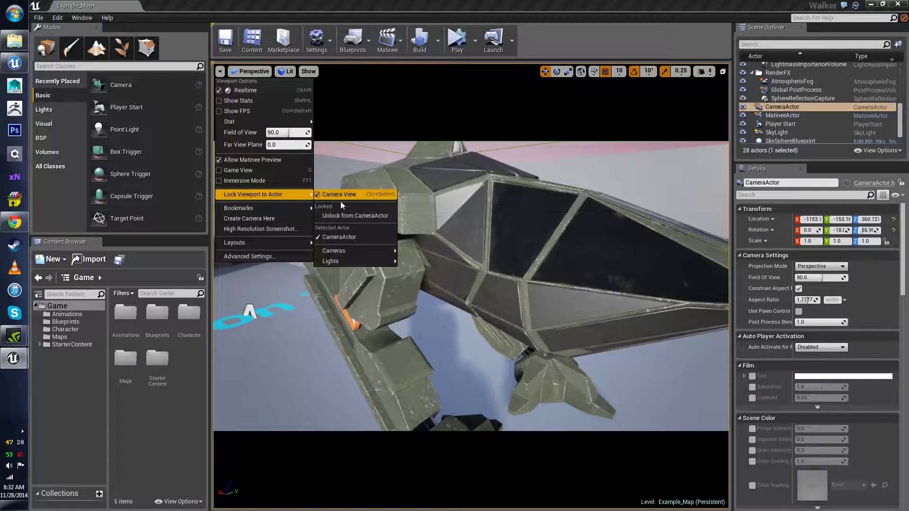
pyautogui.click(348, 217)
pyautogui.scroll(-6, 471, 286)
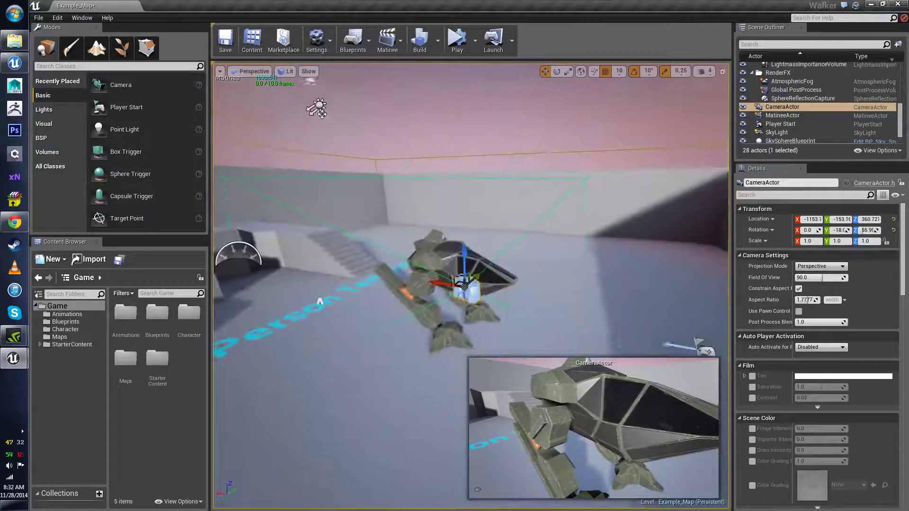
pyautogui.moveTo(470, 286); pyautogui.dragTo(424, 284, button='right')
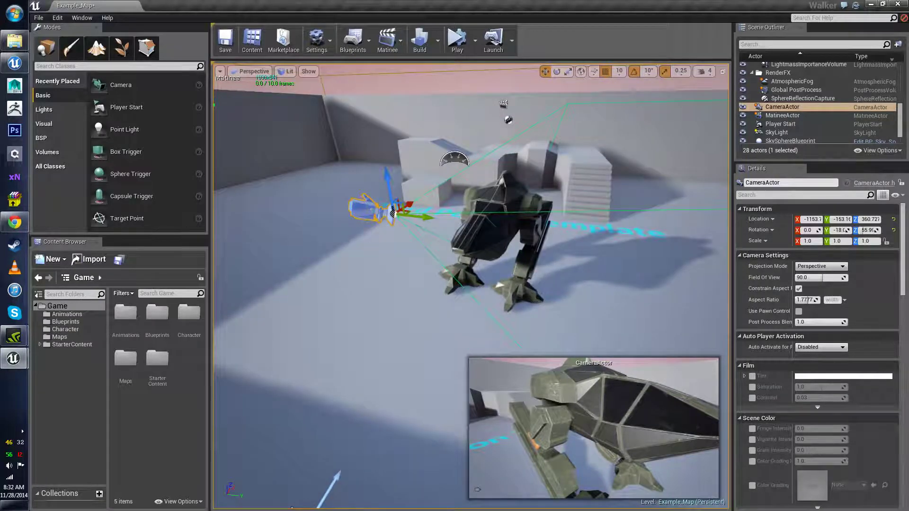
# - Lock the viewport to the CameraActor, reposition it at about X -1231, Y -335 aimed at the walker, and preview the shot in immersive mode
pyautogui.click(220, 72)
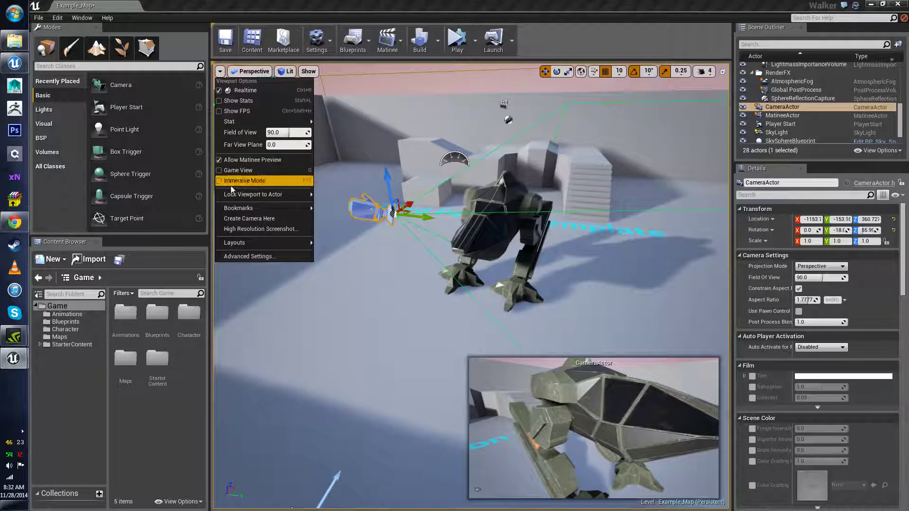
pyautogui.moveTo(234, 194)
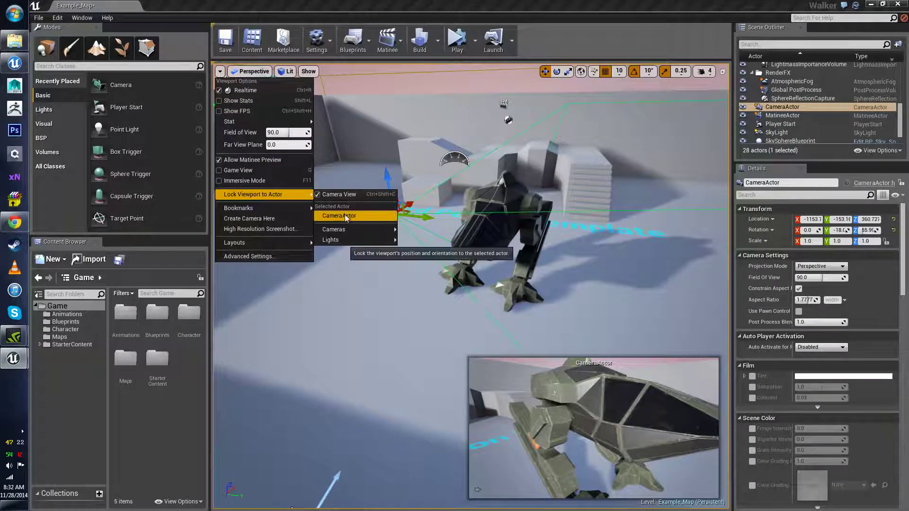
pyautogui.click(358, 216)
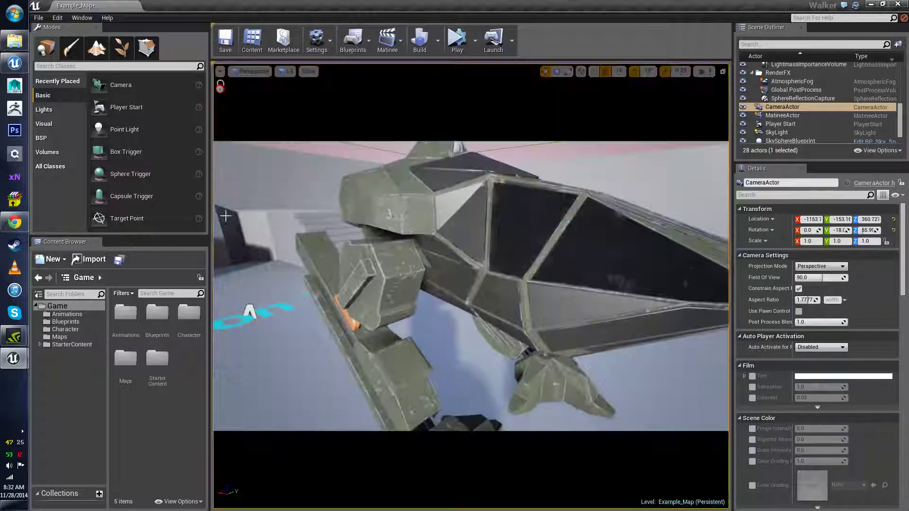
pyautogui.moveTo(471, 284); pyautogui.dragTo(470, 284, button='right')
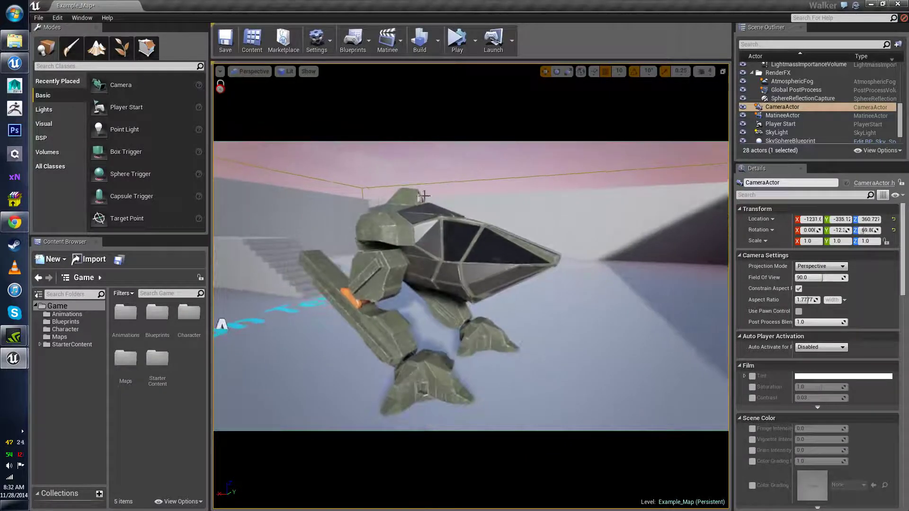
pyautogui.press('F11')
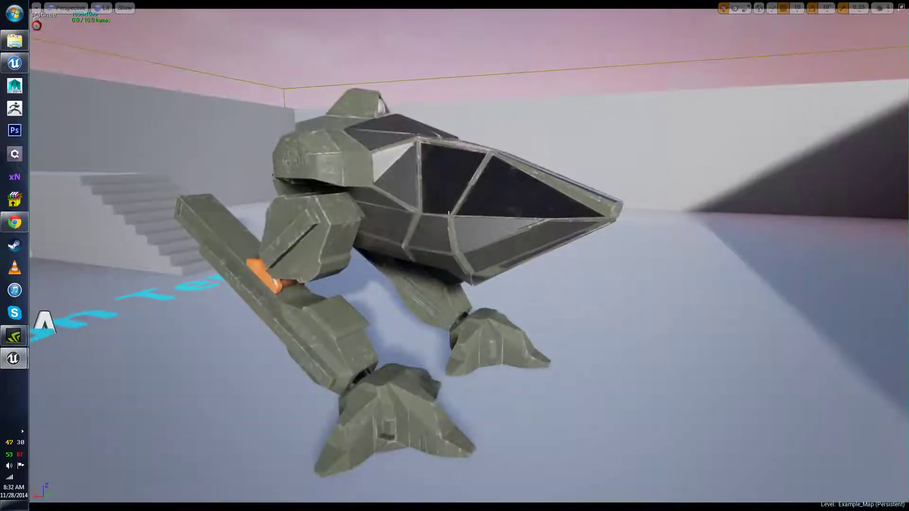
pyautogui.press('F11')
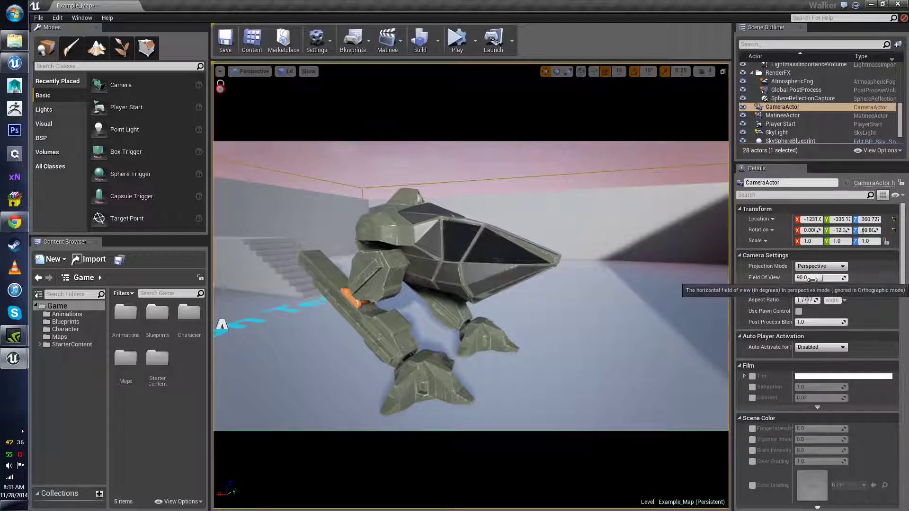
# - Try a field of view of about 75 and an aspect ratio of 2.5 on the CameraActor, resetting each to its default
pyautogui.moveTo(823, 278)
pyautogui.mouseDown()
pyautogui.moveTo(847, 278)
pyautogui.moveTo(817, 278)
pyautogui.mouseUp()
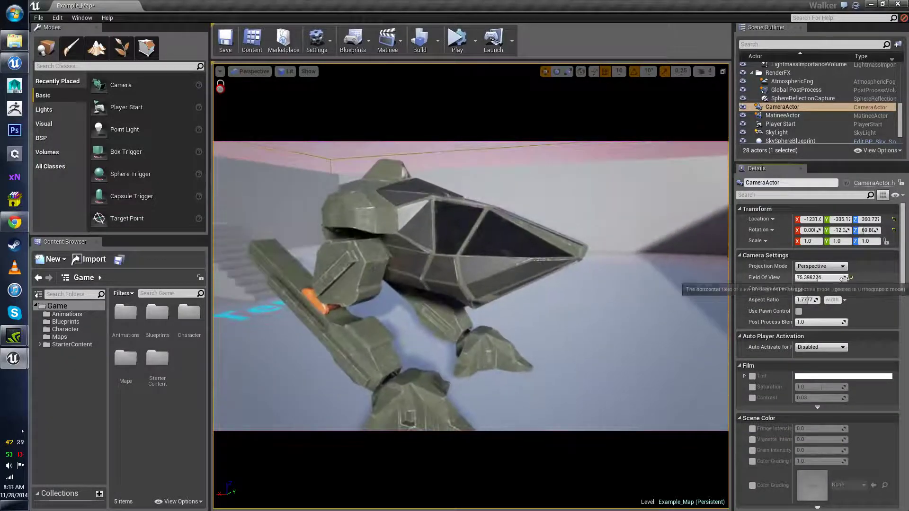
pyautogui.click(851, 277)
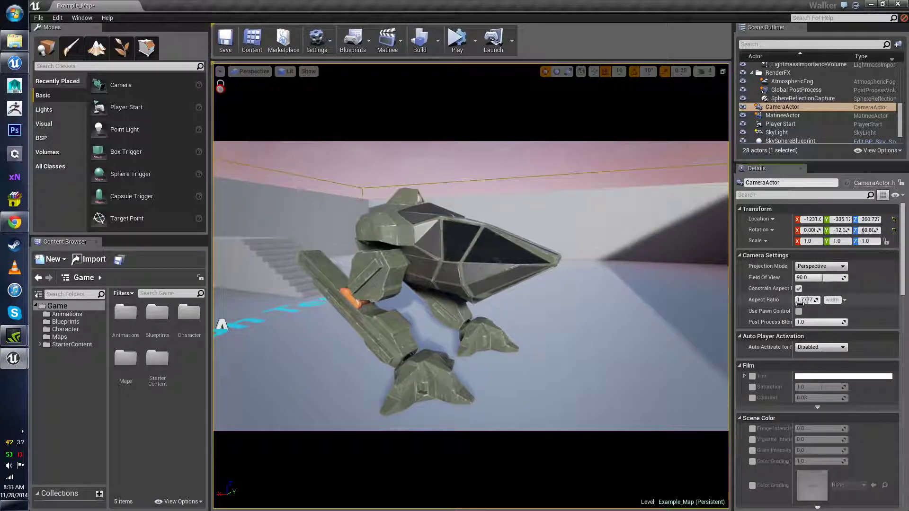
pyautogui.moveTo(811, 300); pyautogui.dragTo(838, 300)
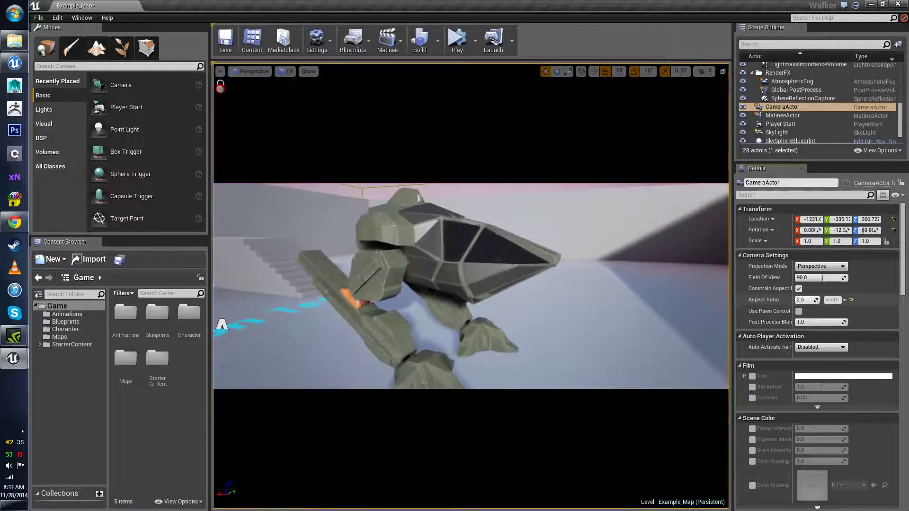
pyautogui.moveTo(733, 299); pyautogui.dragTo(680, 304)
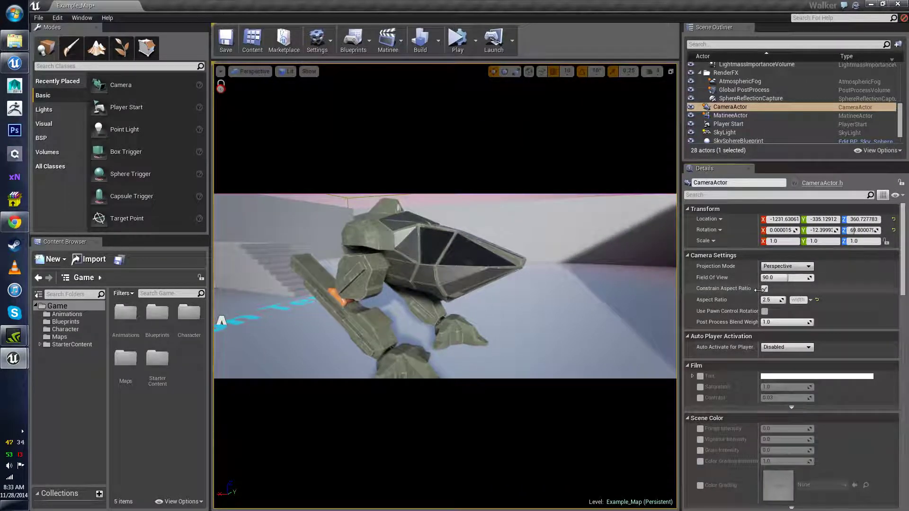
pyautogui.moveTo(759, 290)
pyautogui.mouseDown()
pyautogui.moveTo(773, 291)
pyautogui.moveTo(764, 291)
pyautogui.mouseUp()
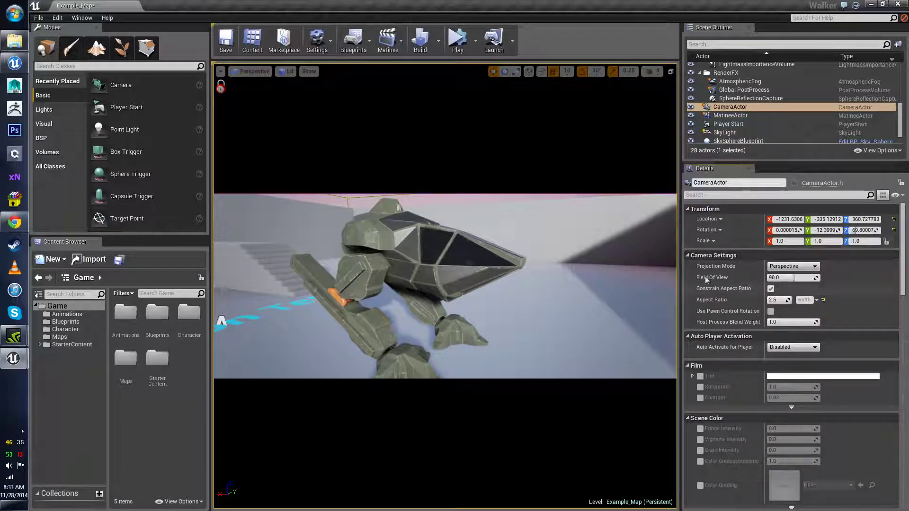
pyautogui.click(823, 300)
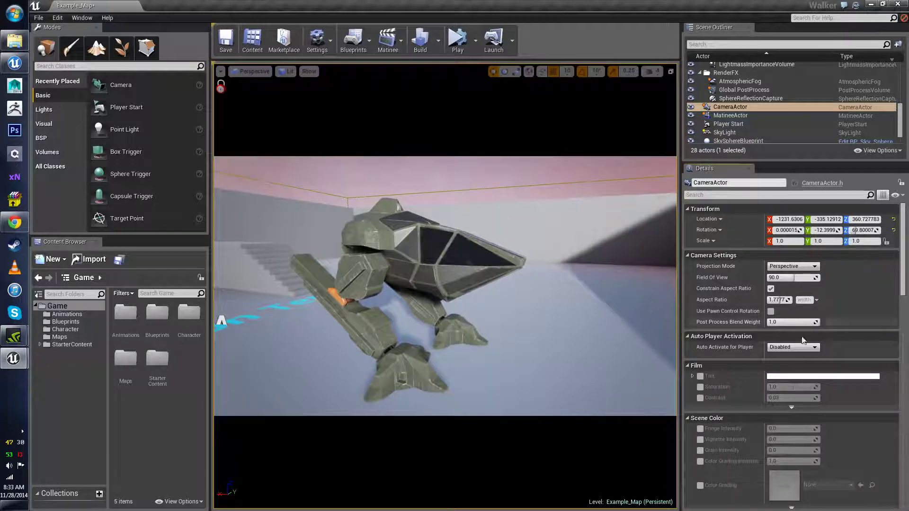
# - Look through the CameraActor's post-process settings, from Film, Scene Color and Bloom down to Lens Flares and Depth Of Field
pyautogui.scroll(-2, 803, 340)
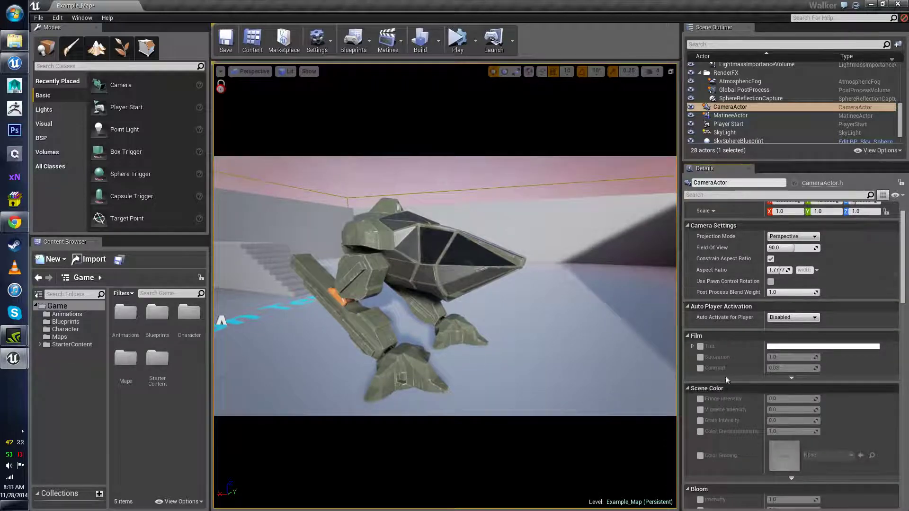
pyautogui.scroll(-4, 726, 376)
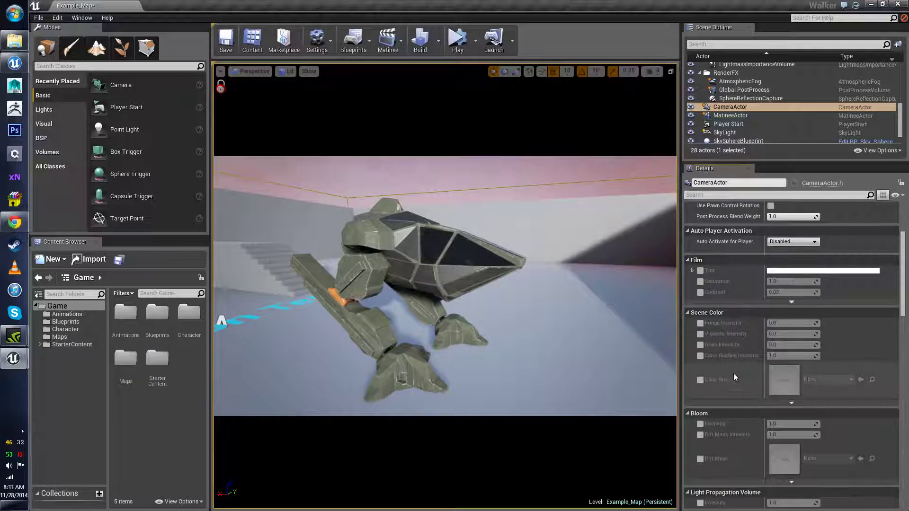
pyautogui.scroll(-3, 734, 373)
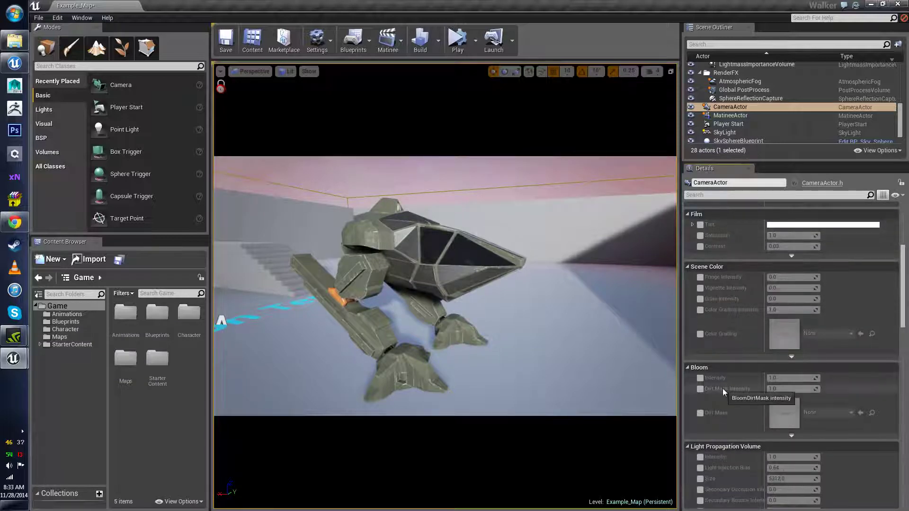
pyautogui.scroll(-20, 742, 304)
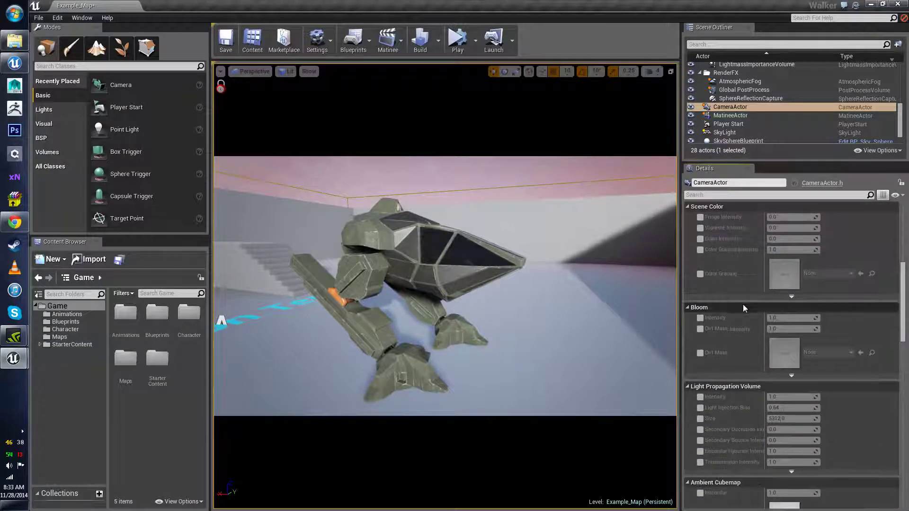
pyautogui.moveTo(905, 345); pyautogui.dragTo(905, 350)
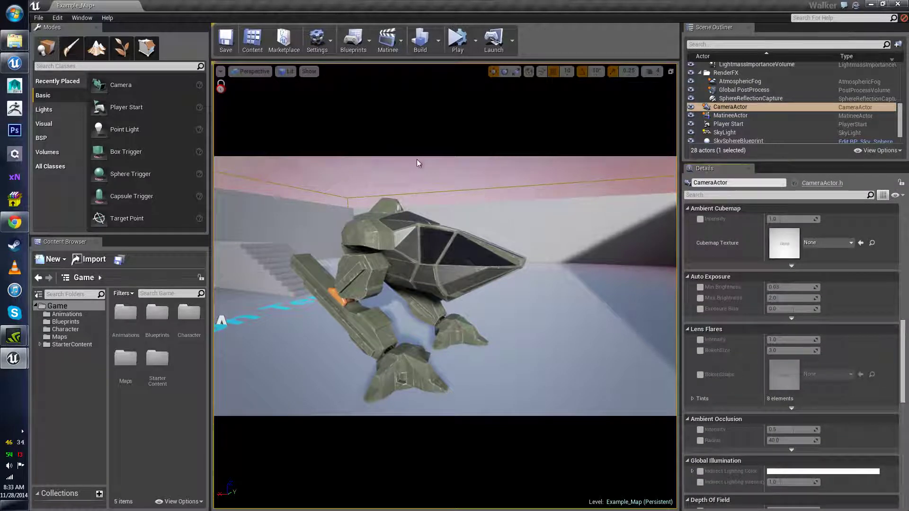
# - Move the locked camera farther back so that the whole walker and the surrounding room are framed
pyautogui.click(410, 194)
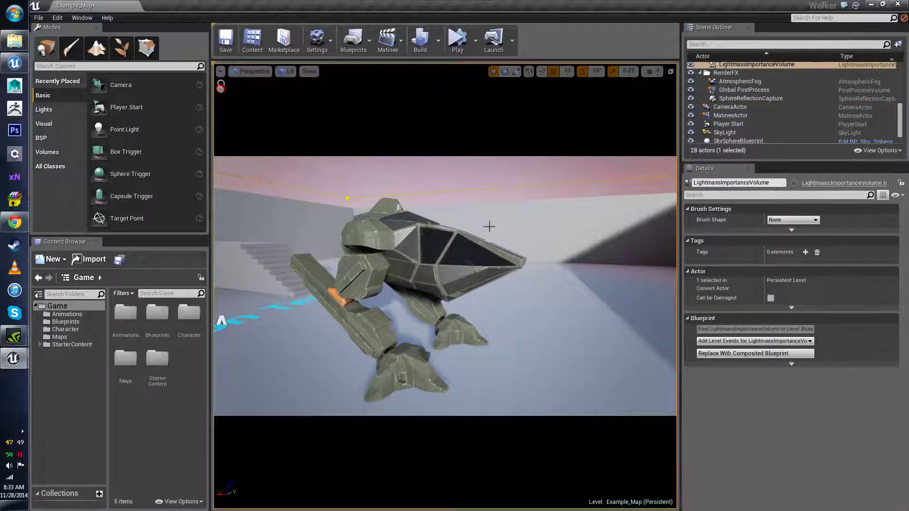
pyautogui.press('f')
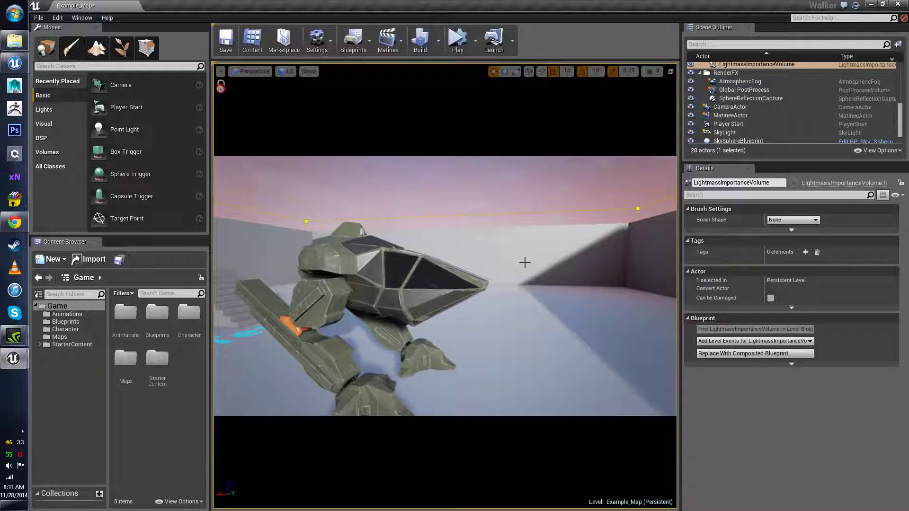
pyautogui.keyDown('alt'); pyautogui.moveTo(531, 263); pyautogui.dragTo(540, 272); pyautogui.keyUp('alt')
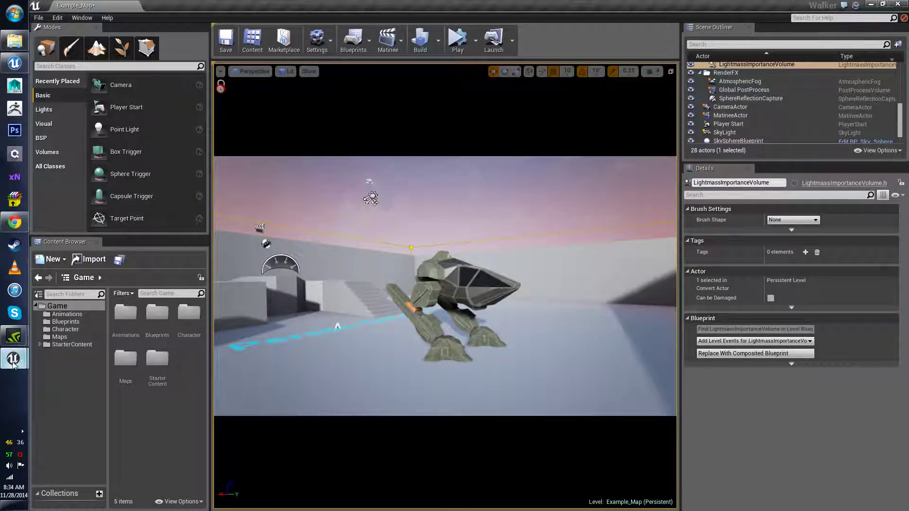
# - Return to the Matinee editor and select the Movement track of the FlythroughCam1 group
pyautogui.moveTo(14, 337)
pyautogui.moveTo(13, 358)
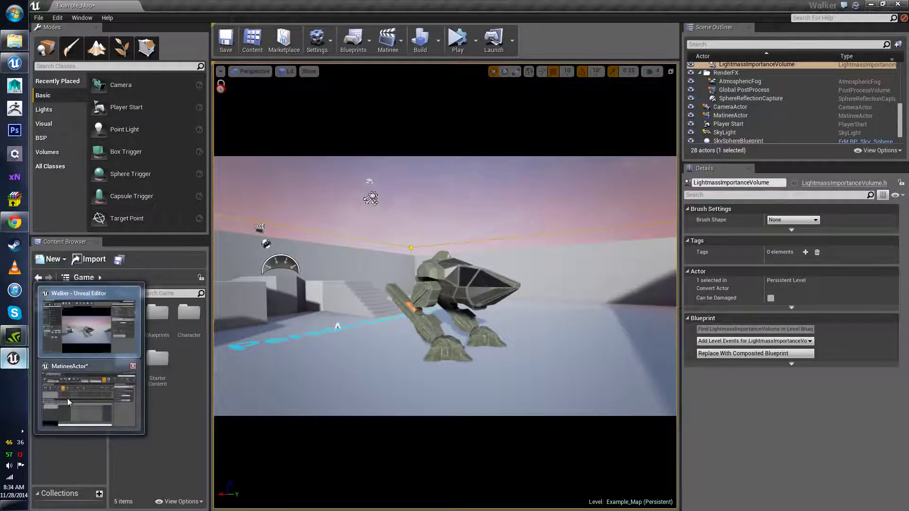
pyautogui.click(85, 312)
pyautogui.doubleClick(371, 85)
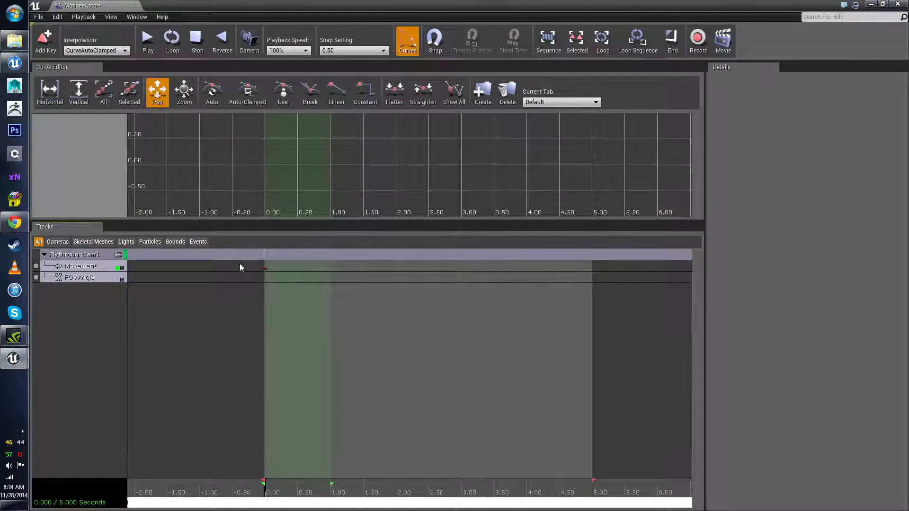
pyautogui.click(86, 256)
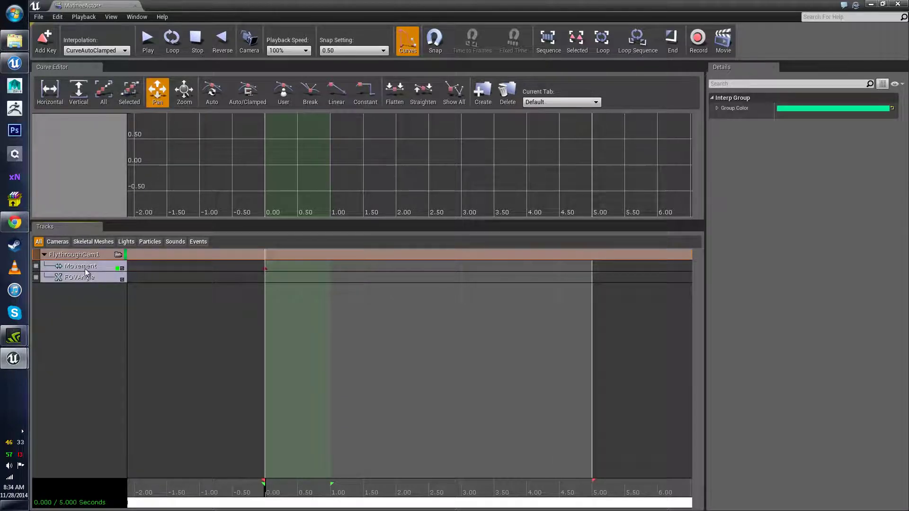
pyautogui.click(86, 268)
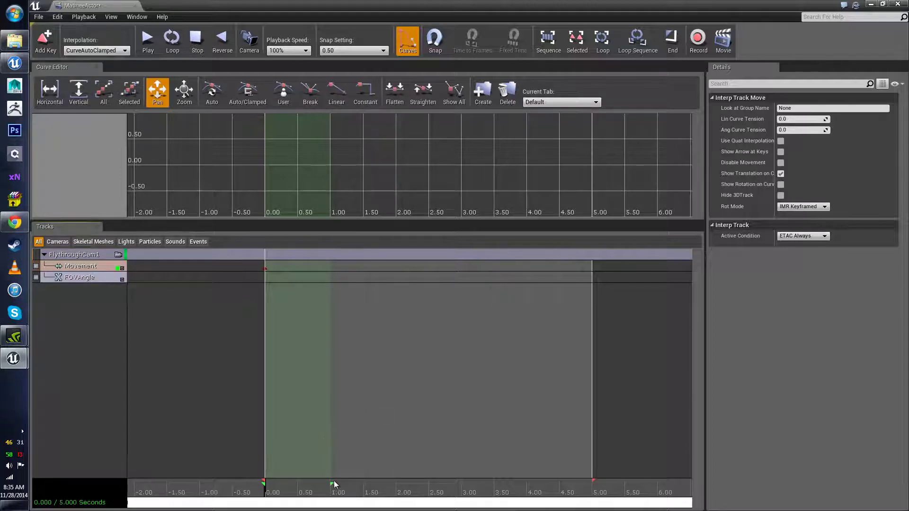
# - Extend the end of the Matinee sequence to about 20 seconds on the timeline
pyautogui.scroll(-3, 513, 412)
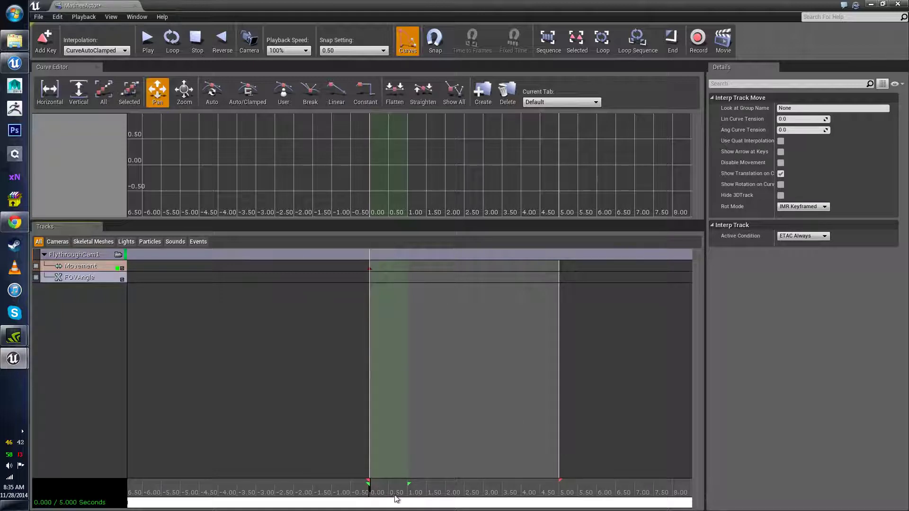
pyautogui.moveTo(455, 502); pyautogui.dragTo(576, 503)
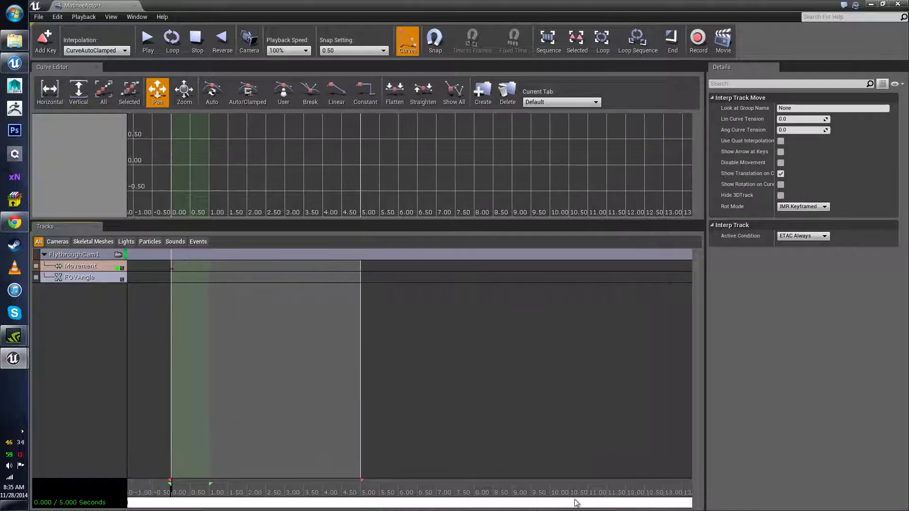
pyautogui.moveTo(362, 482); pyautogui.dragTo(609, 487)
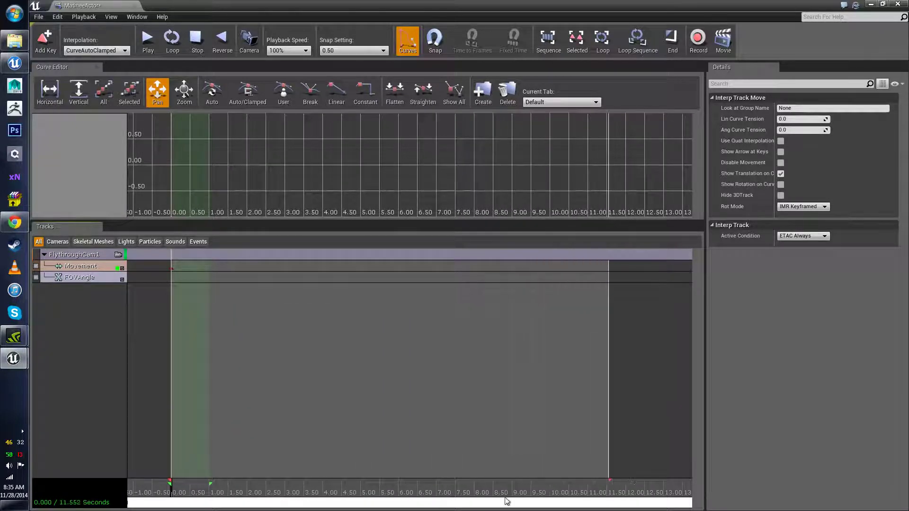
pyautogui.moveTo(488, 502); pyautogui.dragTo(696, 501)
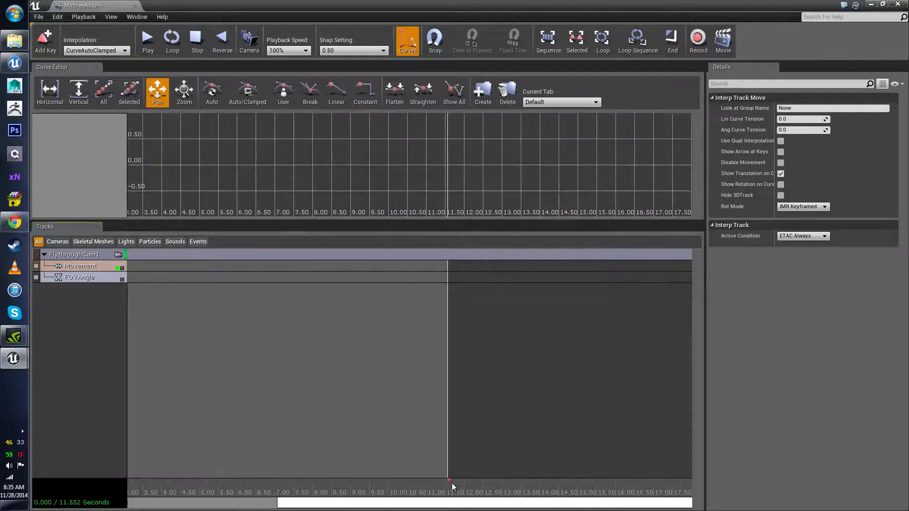
pyautogui.moveTo(450, 481)
pyautogui.mouseDown()
pyautogui.moveTo(643, 482)
pyautogui.moveTo(639, 501)
pyautogui.moveTo(658, 495)
pyautogui.mouseUp()
pyautogui.moveTo(552, 481)
pyautogui.mouseDown()
pyautogui.moveTo(683, 481)
pyautogui.moveTo(680, 490)
pyautogui.mouseUp()
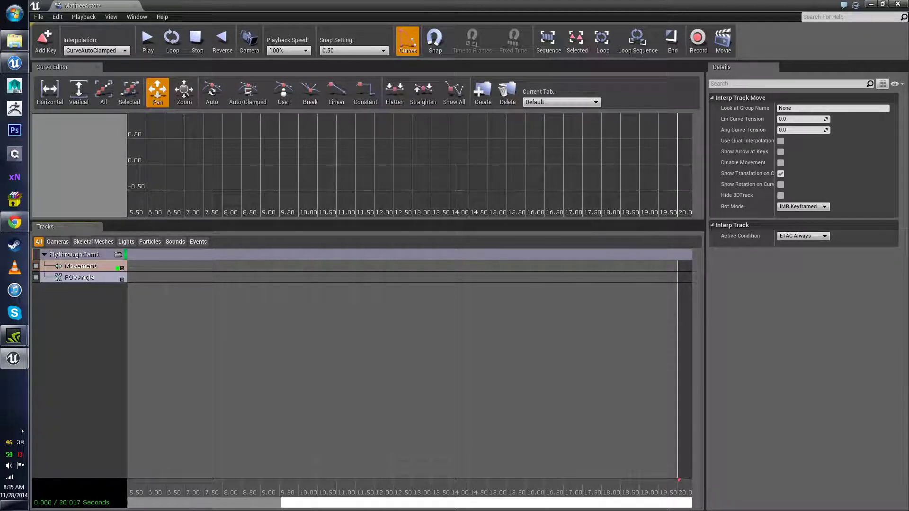
pyautogui.moveTo(522, 507); pyautogui.dragTo(551, 505)
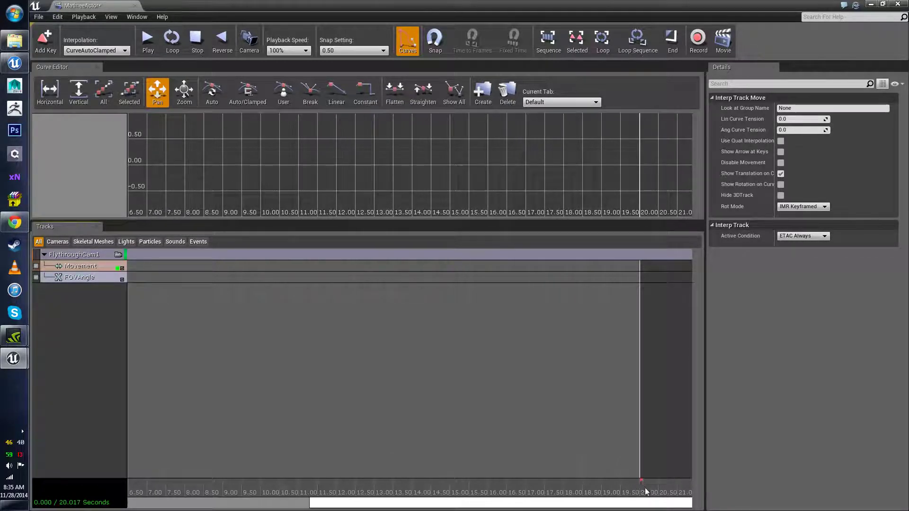
pyautogui.moveTo(640, 481)
pyautogui.mouseDown()
pyautogui.moveTo(548, 482)
pyautogui.moveTo(627, 479)
pyautogui.moveTo(598, 481)
pyautogui.moveTo(644, 482)
pyautogui.moveTo(639, 496)
pyautogui.mouseUp()
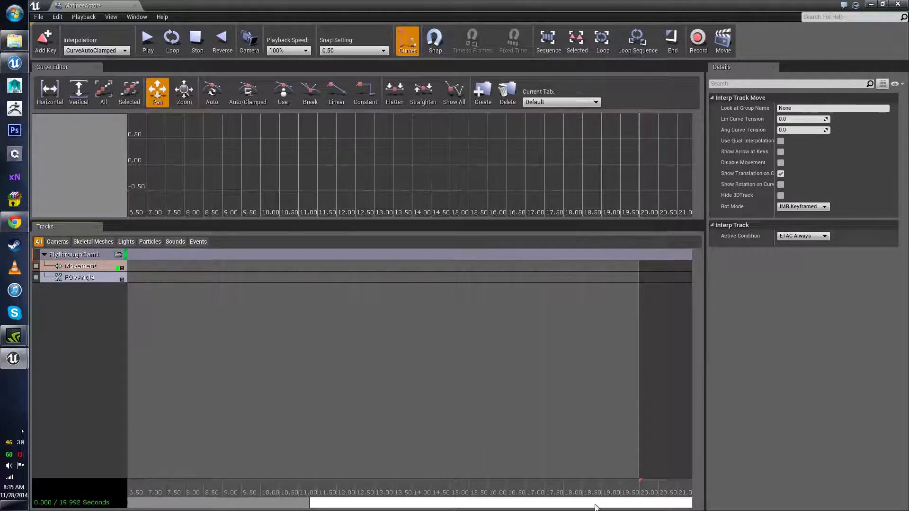
# - Stretch the green loop section from 0 out to the end of the sequence at about 20 seconds
pyautogui.moveTo(596, 502); pyautogui.dragTo(523, 508)
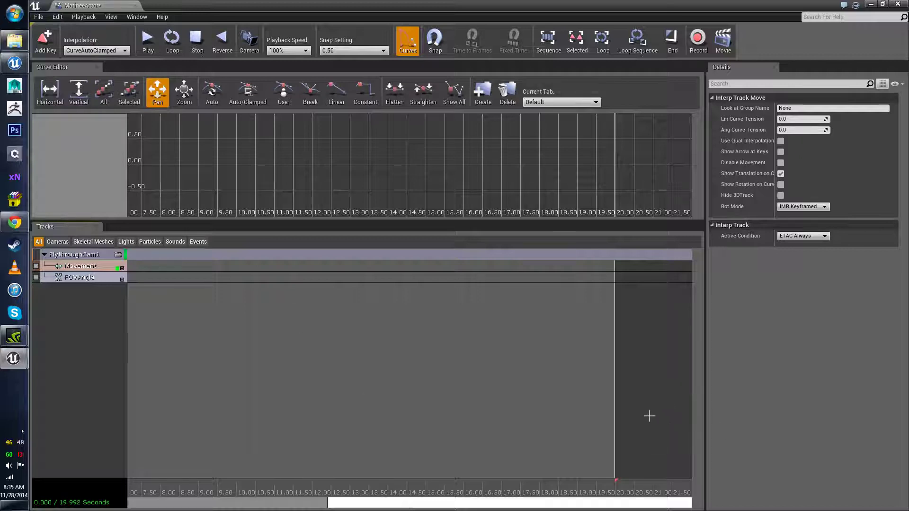
pyautogui.moveTo(607, 505); pyautogui.dragTo(243, 440)
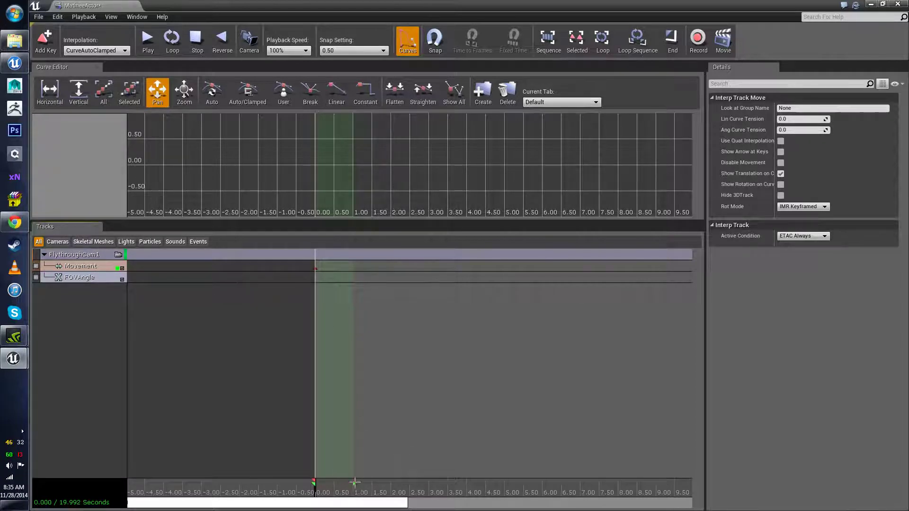
pyautogui.moveTo(354, 484)
pyautogui.mouseDown()
pyautogui.moveTo(387, 483)
pyautogui.moveTo(325, 488)
pyautogui.moveTo(691, 475)
pyautogui.mouseUp()
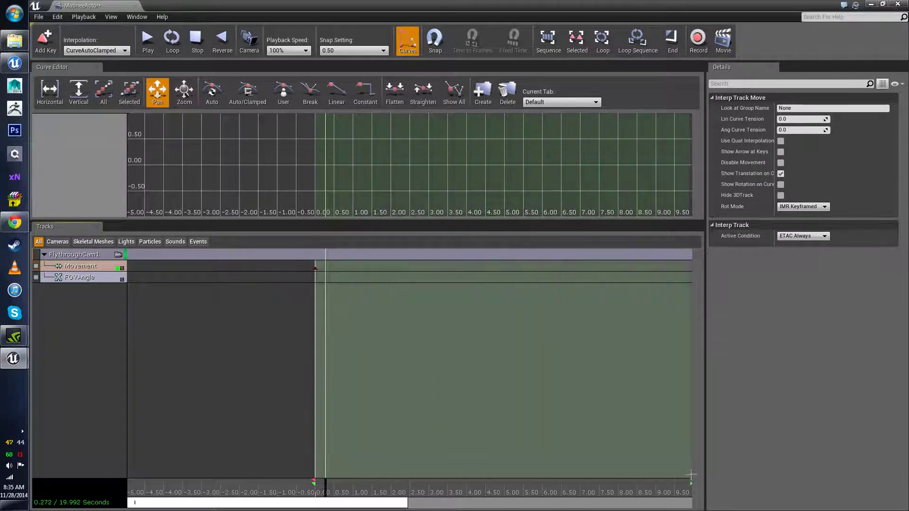
pyautogui.moveTo(383, 506); pyautogui.dragTo(564, 507)
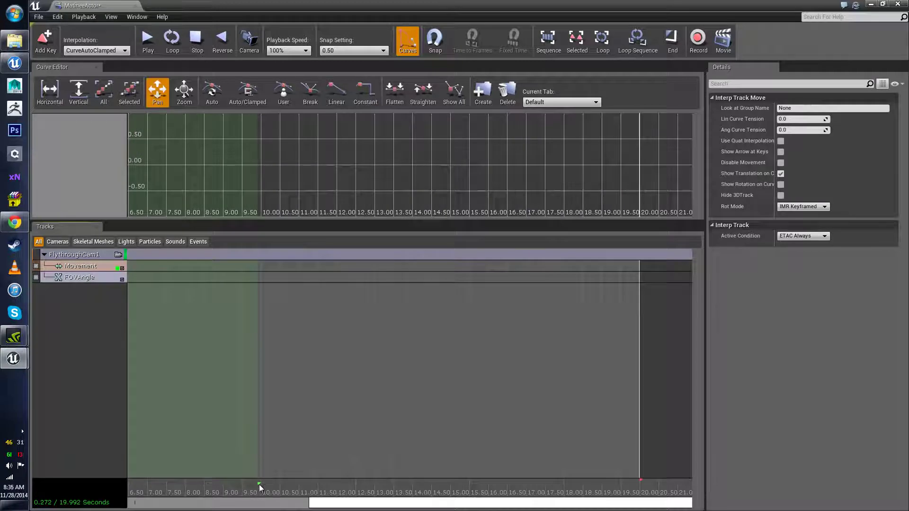
pyautogui.moveTo(259, 484); pyautogui.dragTo(640, 481)
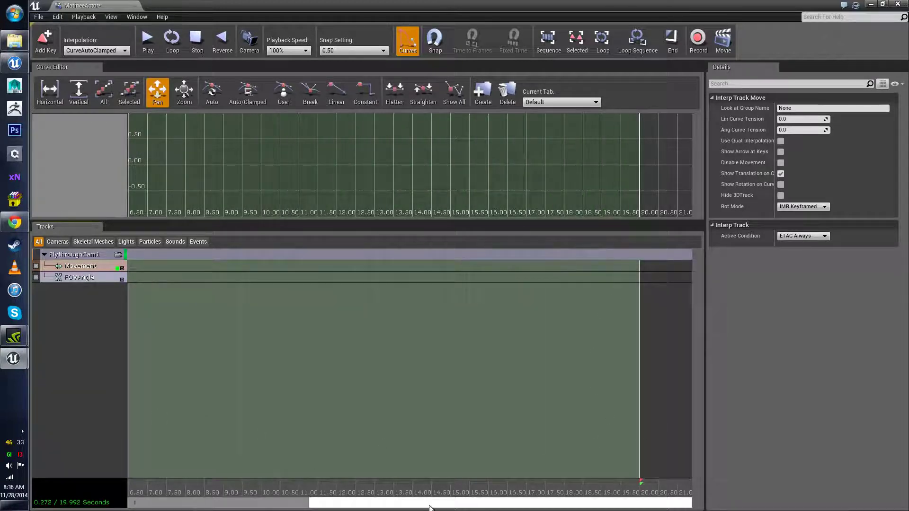
# - Examine the Matinee timeline at different zoom levels, ending with the whole loop section from 0 to about 20 seconds in view
pyautogui.scroll(-8, 434, 441)
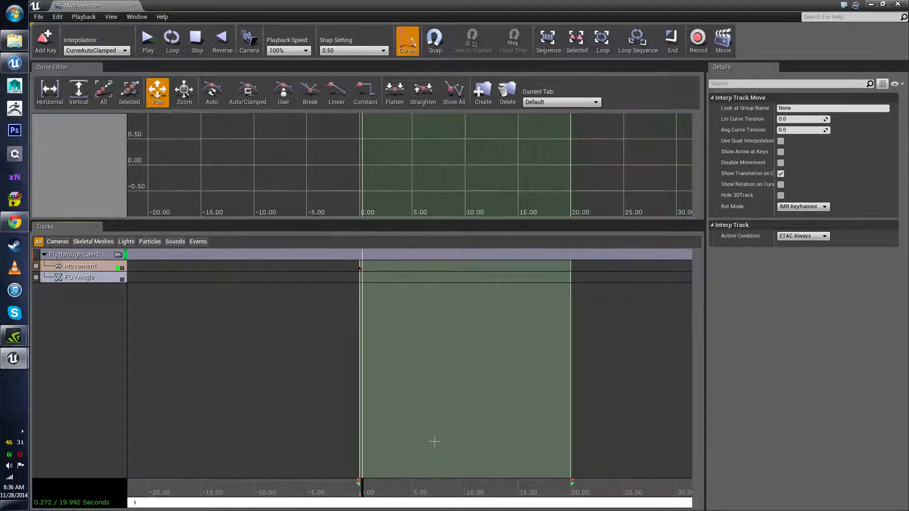
pyautogui.scroll(-6, 434, 442)
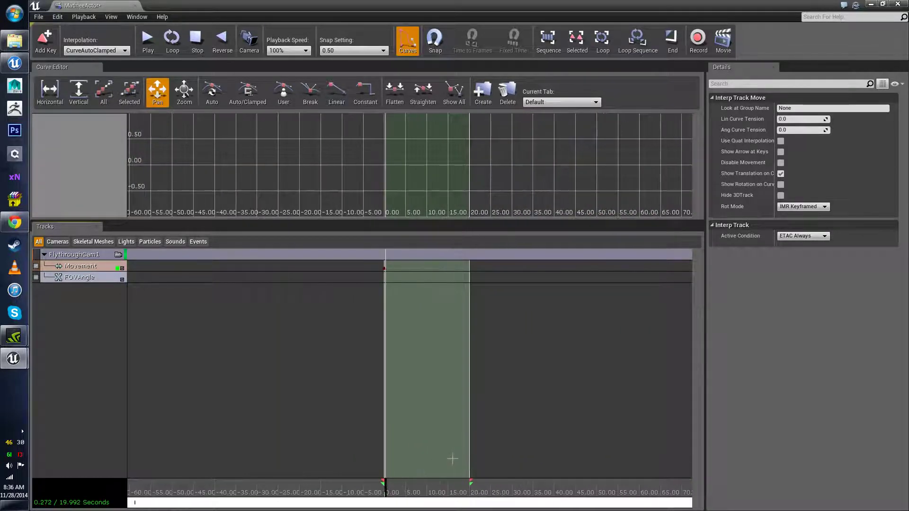
pyautogui.scroll(8, 452, 458)
pyautogui.scroll(-4, 450, 455)
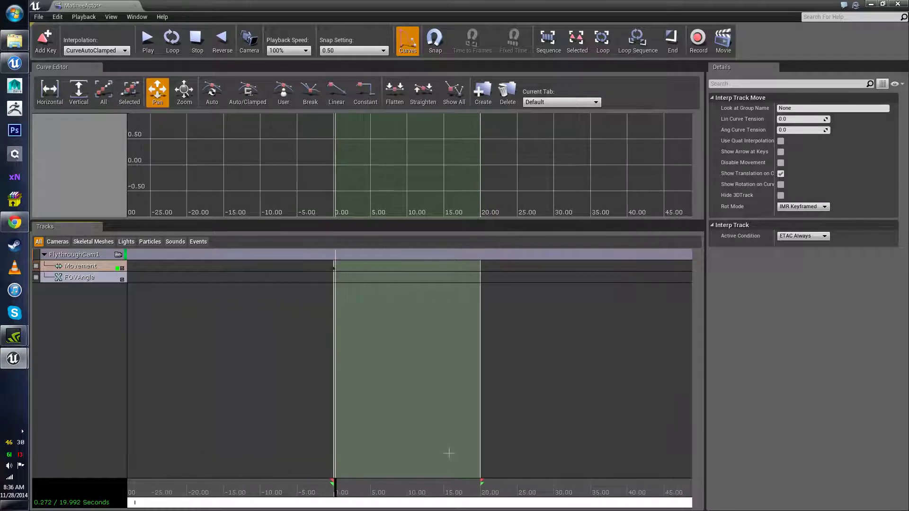
pyautogui.scroll(6, 445, 450)
pyautogui.scroll(-7, 331, 425)
pyautogui.scroll(6, 331, 422)
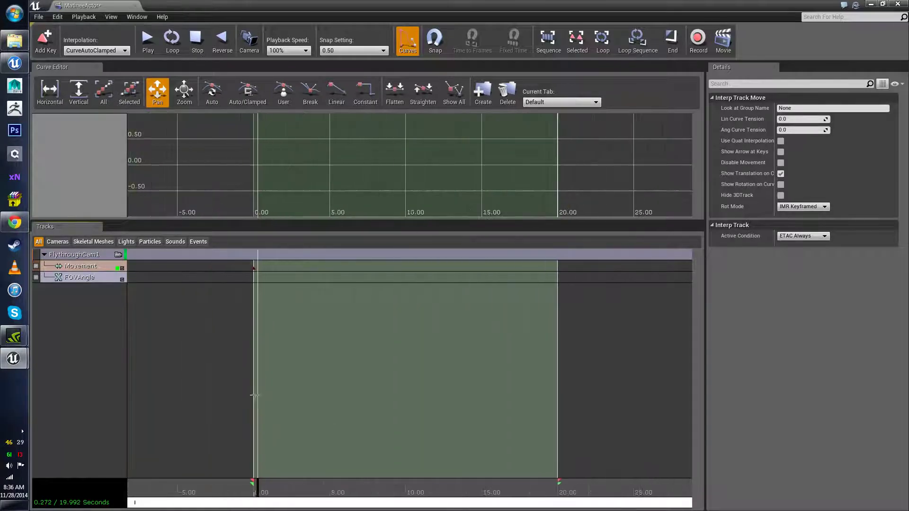
pyautogui.scroll(-4, 505, 395)
pyautogui.scroll(3, 473, 471)
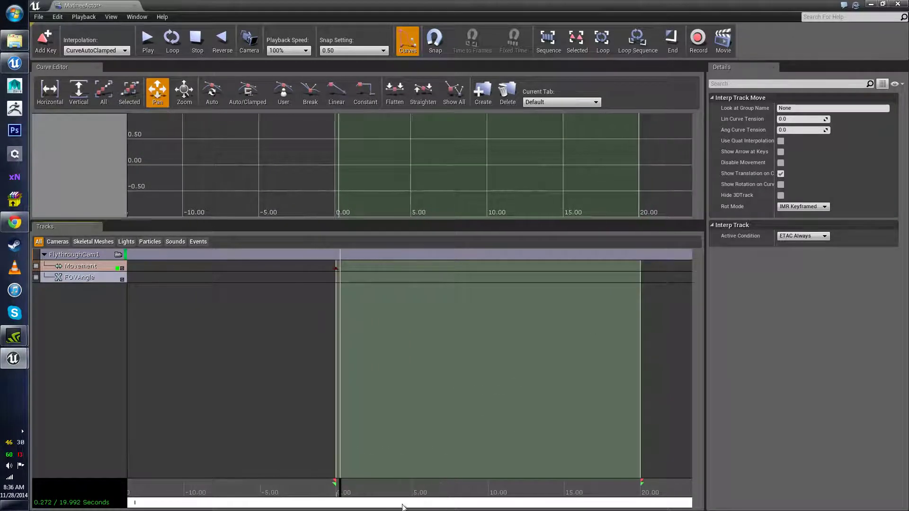
pyautogui.moveTo(473, 473); pyautogui.dragTo(414, 462)
pyautogui.scroll(3, 452, 447)
pyautogui.scroll(-3, 452, 447)
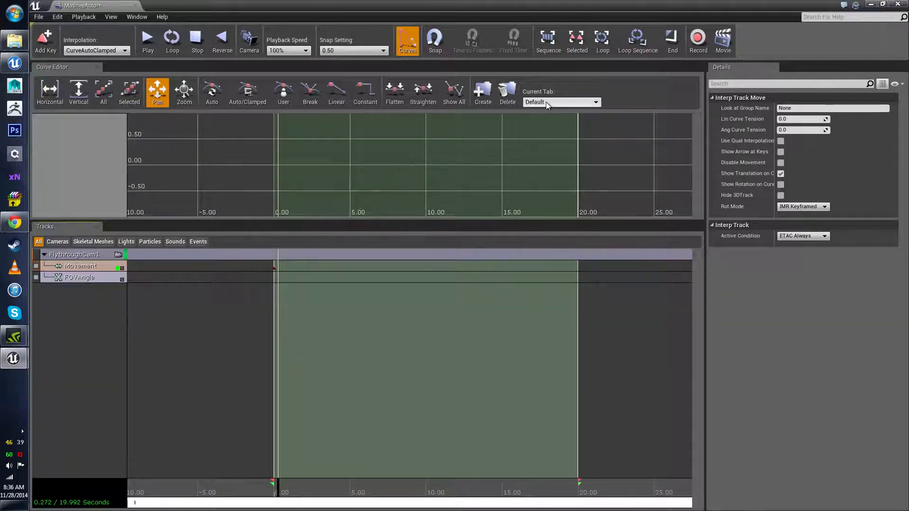
pyautogui.scroll(-3, 497, 384)
pyautogui.scroll(-5, 547, 390)
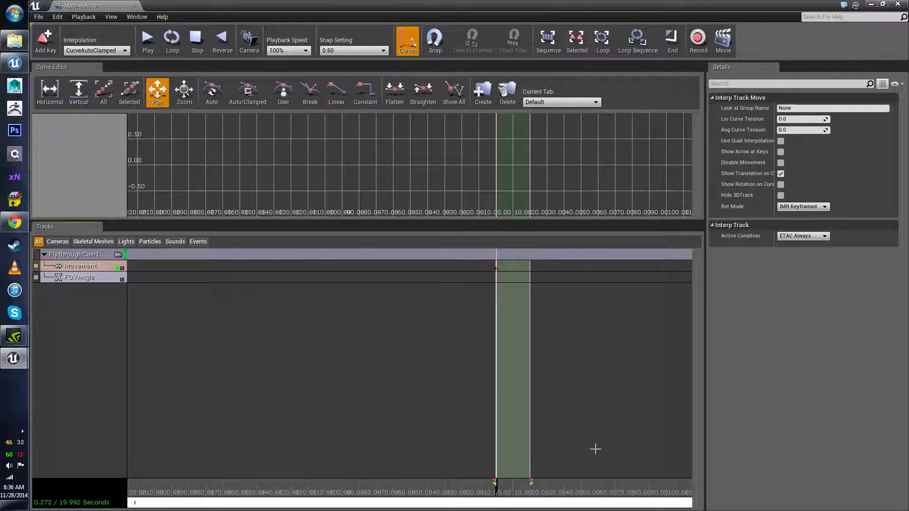
pyautogui.scroll(6, 566, 420)
pyautogui.scroll(8, 443, 412)
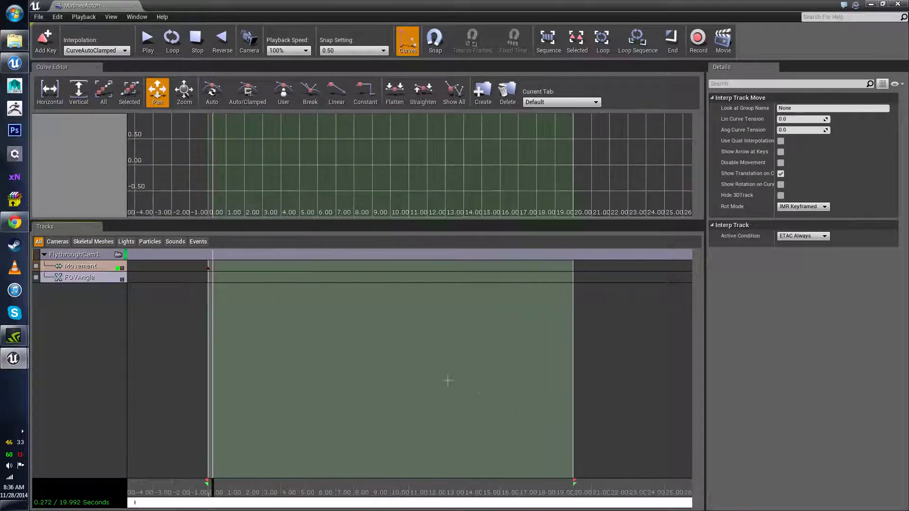
pyautogui.scroll(10, 279, 274)
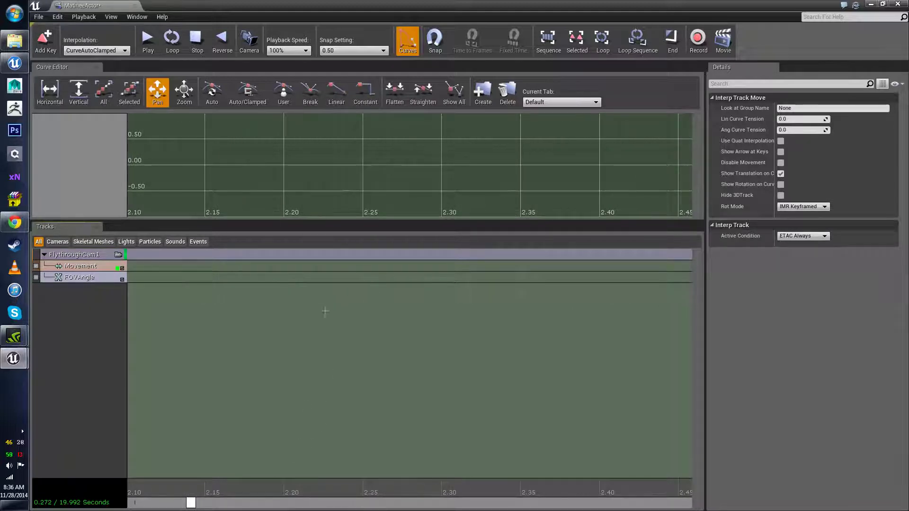
pyautogui.scroll(-10, 533, 361)
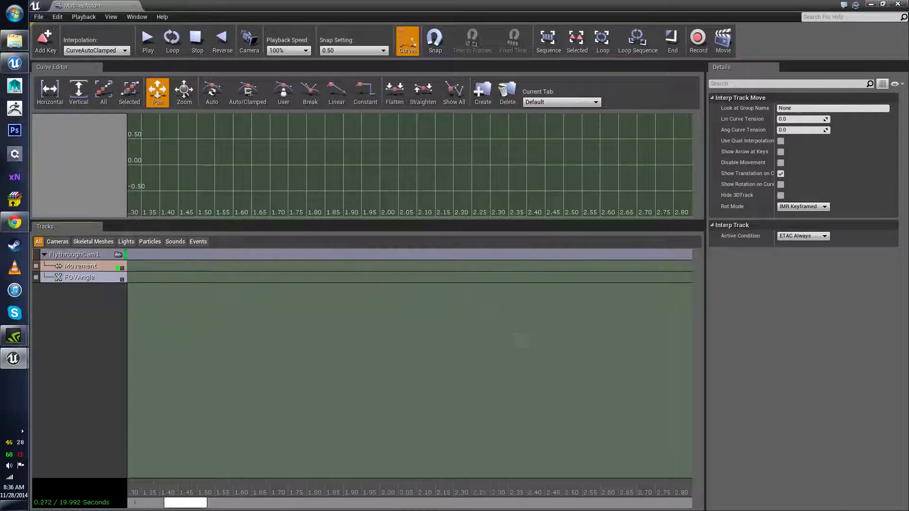
pyautogui.scroll(-5, 525, 393)
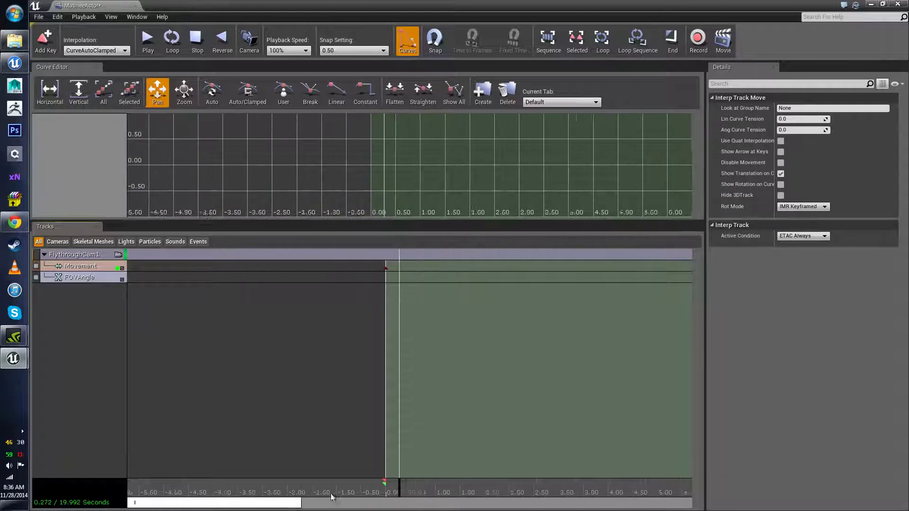
pyautogui.scroll(-4, 456, 503)
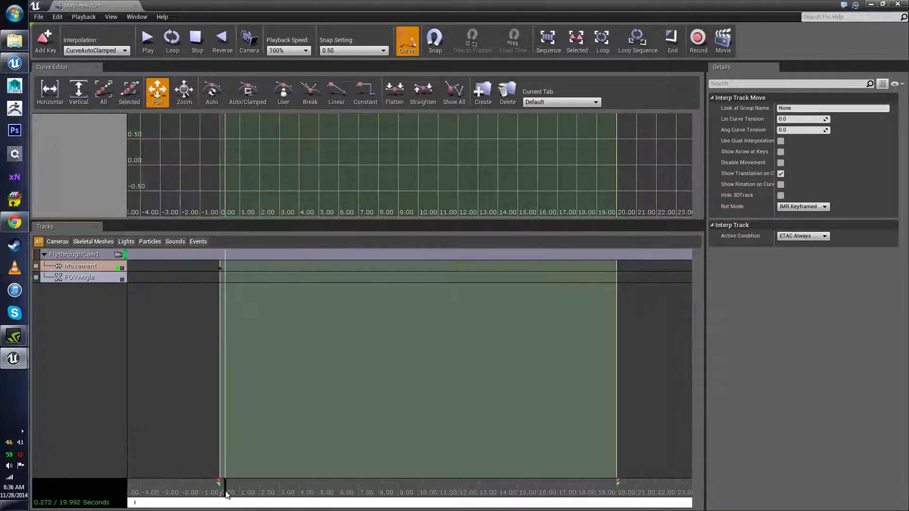
# - Return the time cursor to 0.00 and select the first key on the Movement track
pyautogui.moveTo(226, 494); pyautogui.dragTo(219, 499)
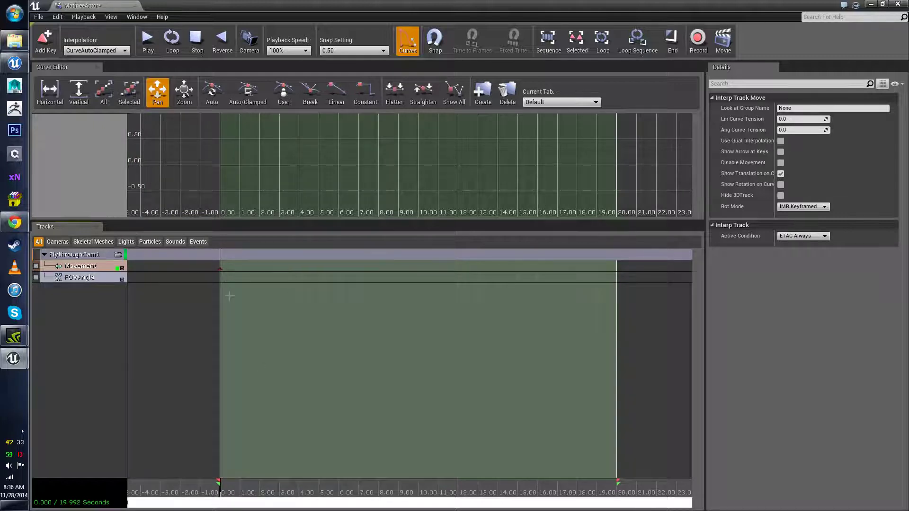
pyautogui.scroll(3, 210, 267)
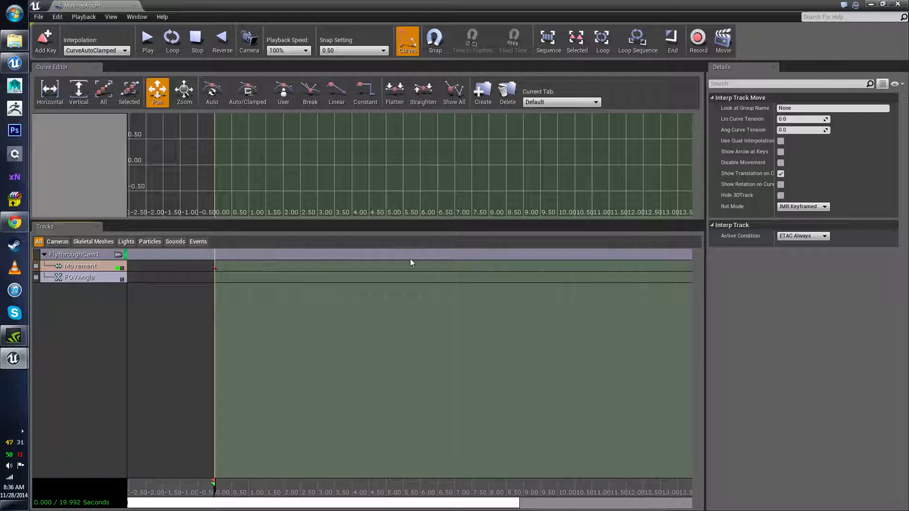
pyautogui.scroll(3, 202, 268)
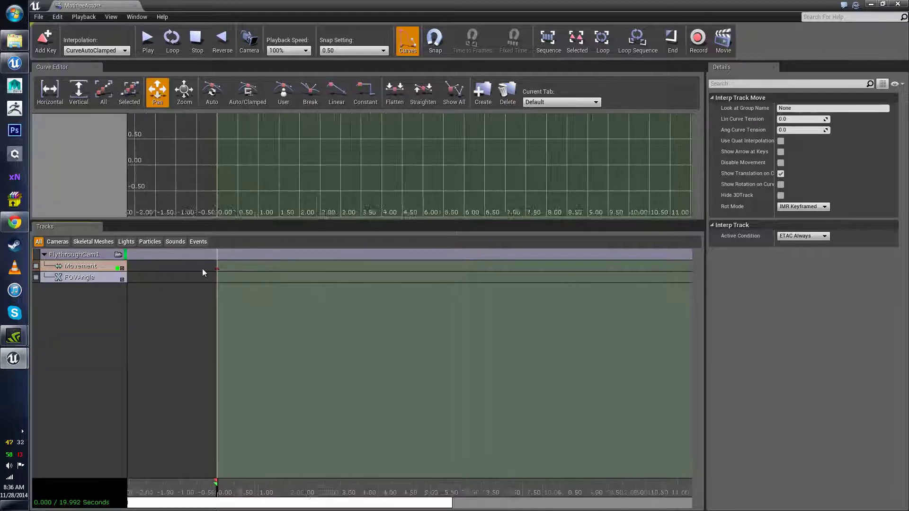
pyautogui.scroll(2, 208, 272)
pyautogui.press('Return')
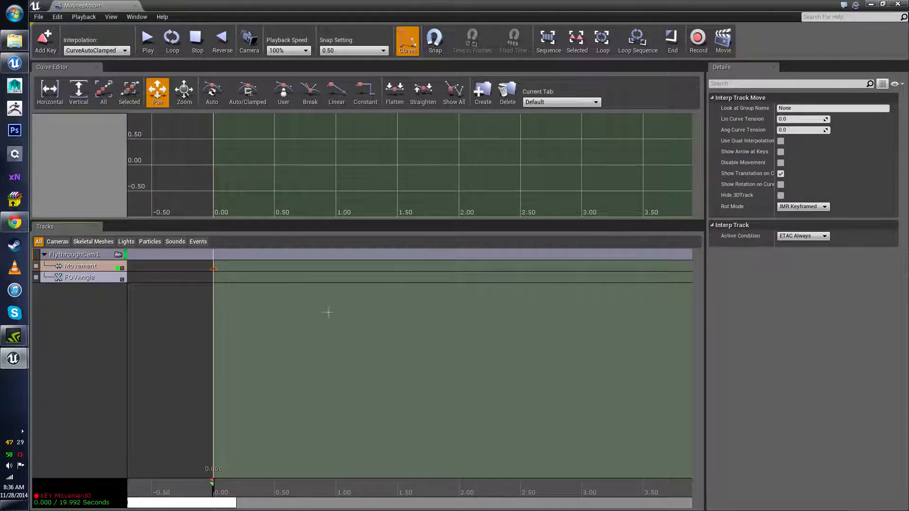
# - With the first Movement key selected, reposition the locked camera to about X -1530, Y -1232, Z 389 and restore the Matinee editor to full size
pyautogui.scroll(-2, 357, 346)
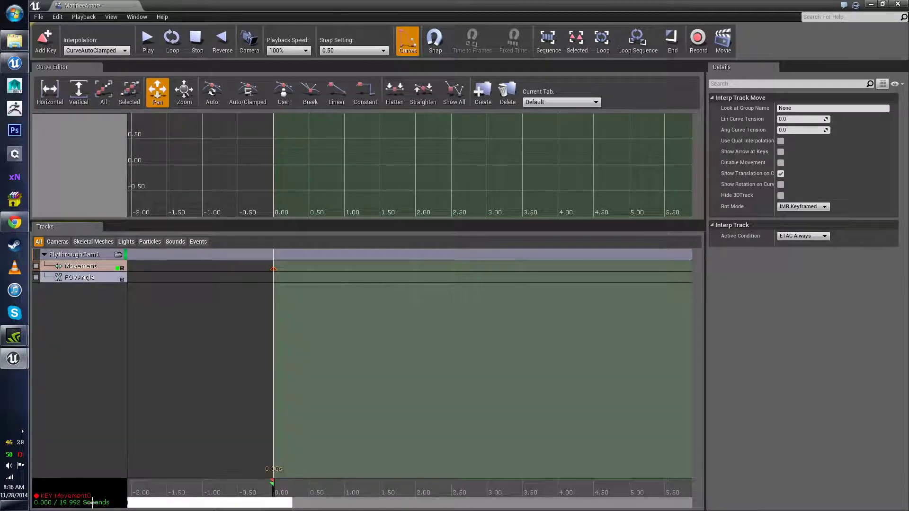
pyautogui.moveTo(140, 506)
pyautogui.mouseDown()
pyautogui.moveTo(190, 502)
pyautogui.moveTo(175, 435)
pyautogui.mouseUp()
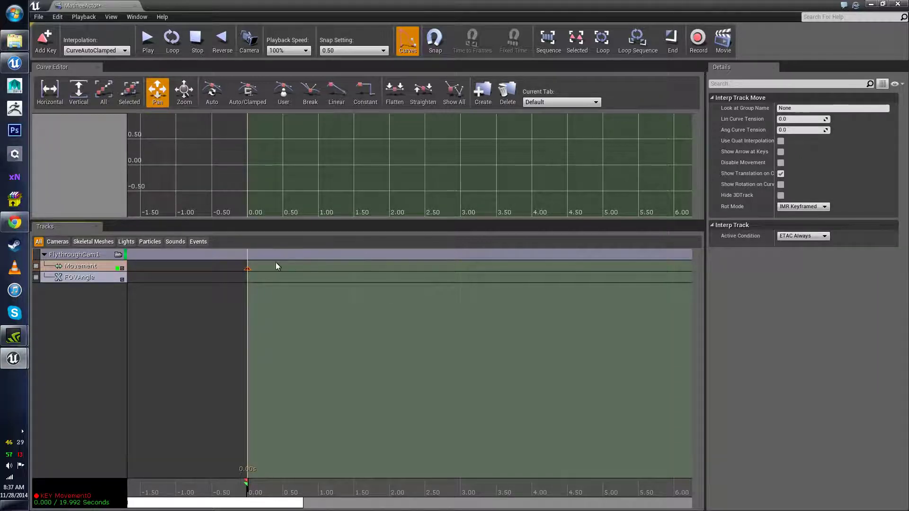
pyautogui.moveTo(277, 266); pyautogui.dragTo(301, 268)
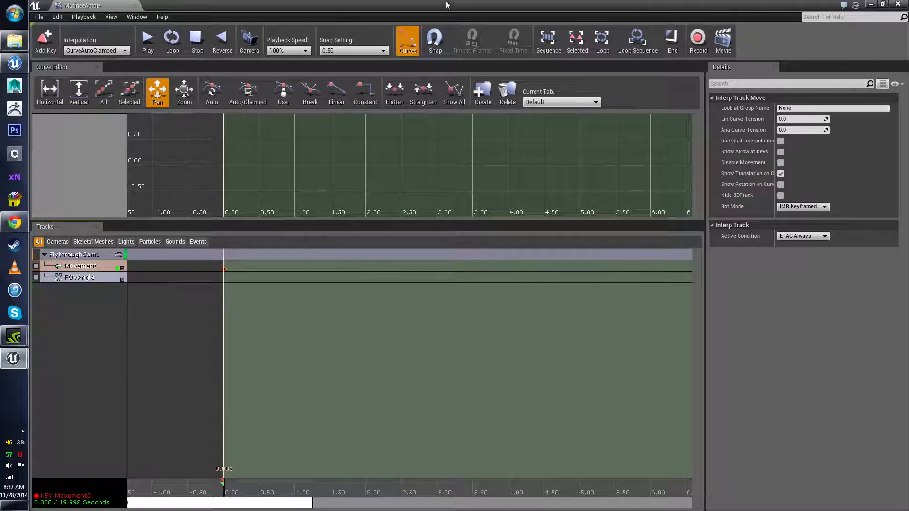
pyautogui.moveTo(447, 5); pyautogui.dragTo(437, 339)
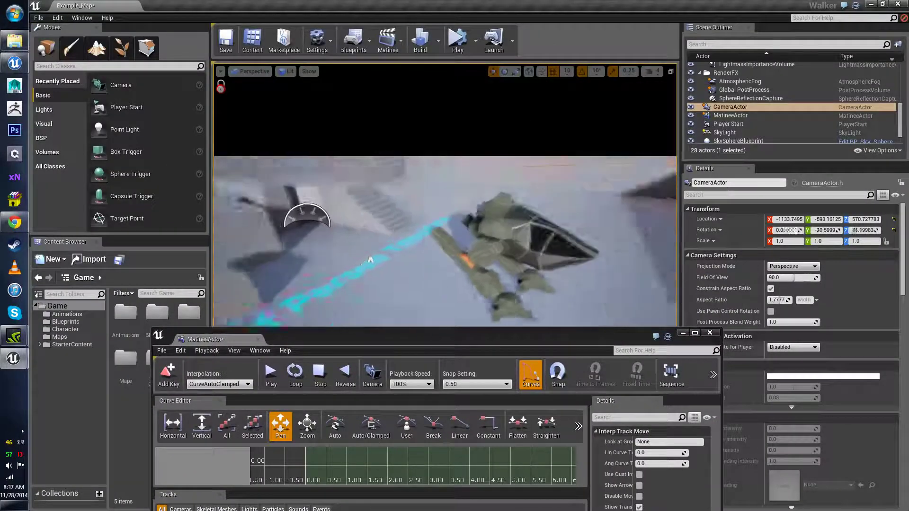
pyautogui.moveTo(459, 226)
pyautogui.mouseDown(button='right')
pyautogui.moveTo(465, 215)
pyautogui.moveTo(457, 244)
pyautogui.moveTo(440, 242)
pyautogui.moveTo(457, 232)
pyautogui.moveTo(457, 241)
pyautogui.mouseUp(button='right')
pyautogui.moveTo(439, 331); pyautogui.dragTo(452, 89)
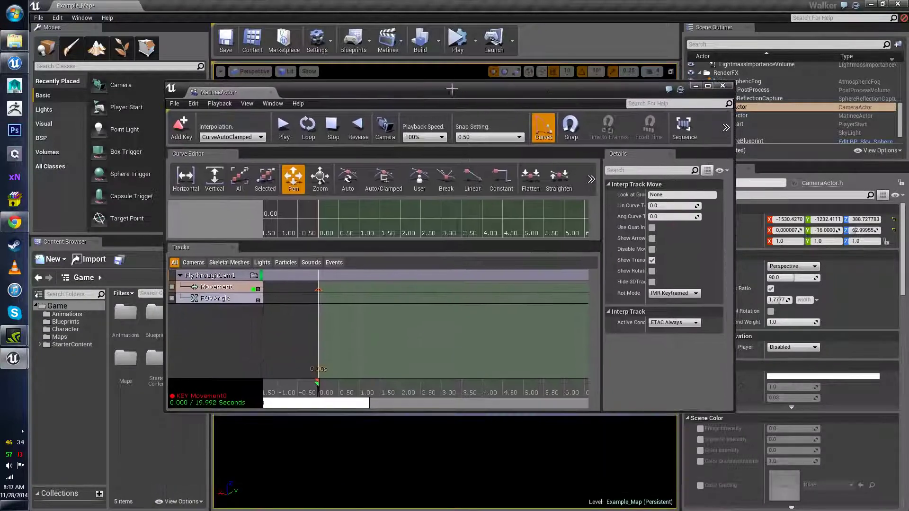
pyautogui.doubleClick(490, 97)
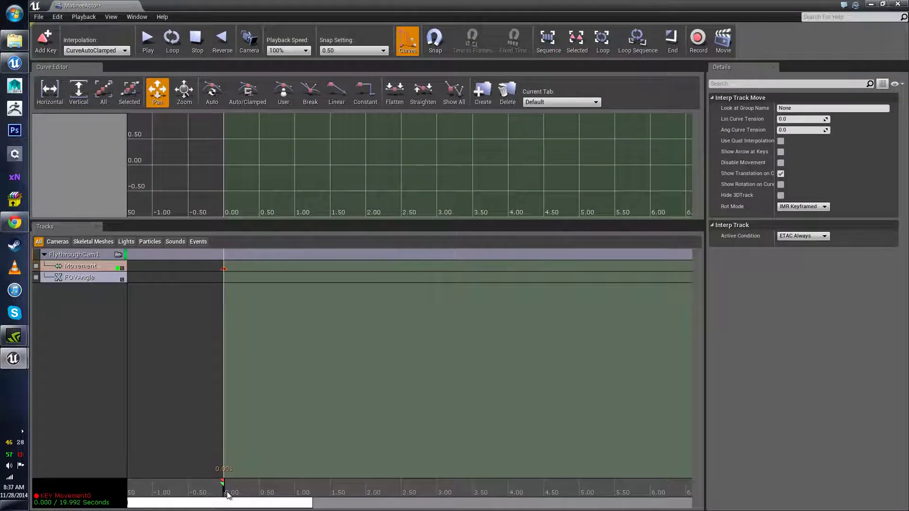
# - Move the time cursor to about 4.00 seconds and add a key to the Movement track there
pyautogui.moveTo(227, 493); pyautogui.dragTo(549, 485)
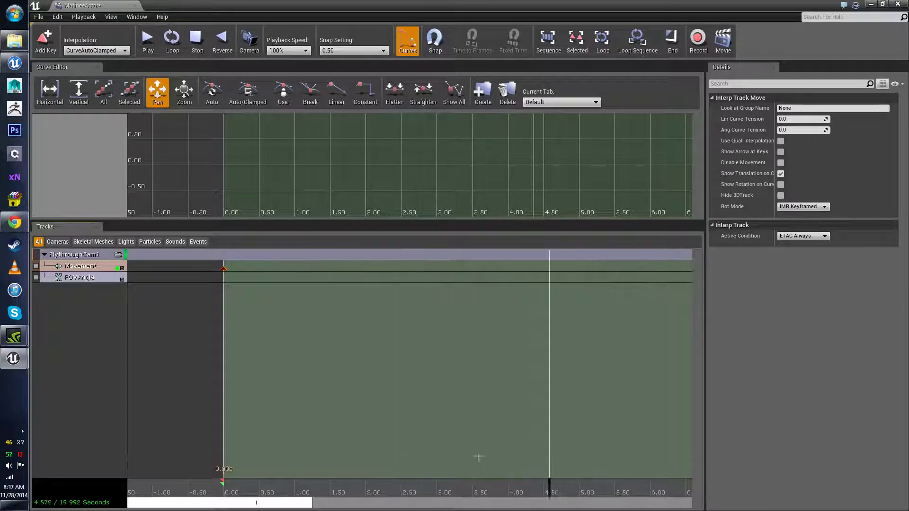
pyautogui.moveTo(478, 458); pyautogui.dragTo(511, 483)
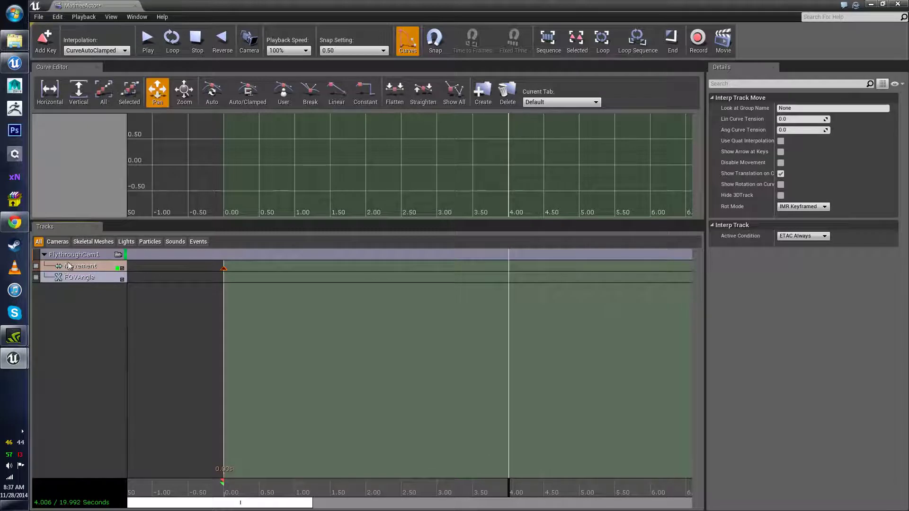
pyautogui.press('Return')
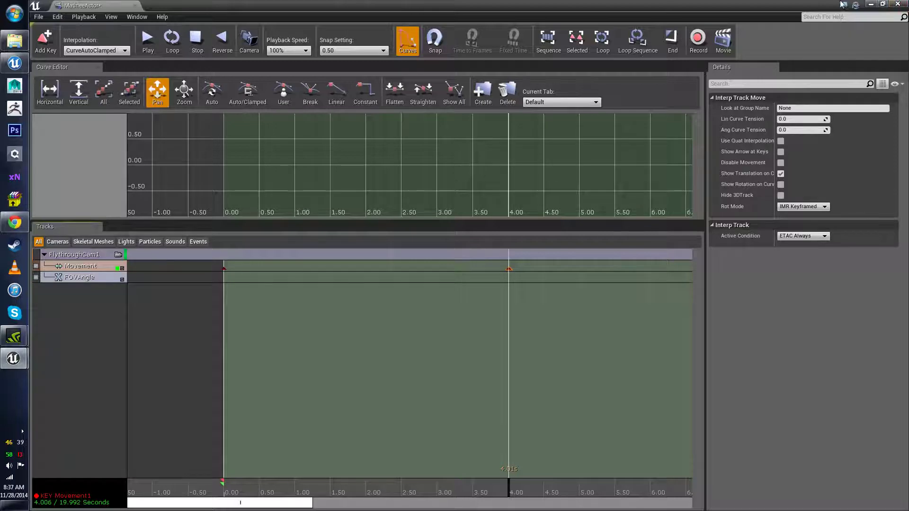
# - In the level viewport, fly the locked camera close to the walker's side, to about X -939, Y -520, Z 338, for the 4-second key
pyautogui.click(870, 5)
pyautogui.moveTo(445, 286); pyautogui.dragTo(558, 294, button='right')
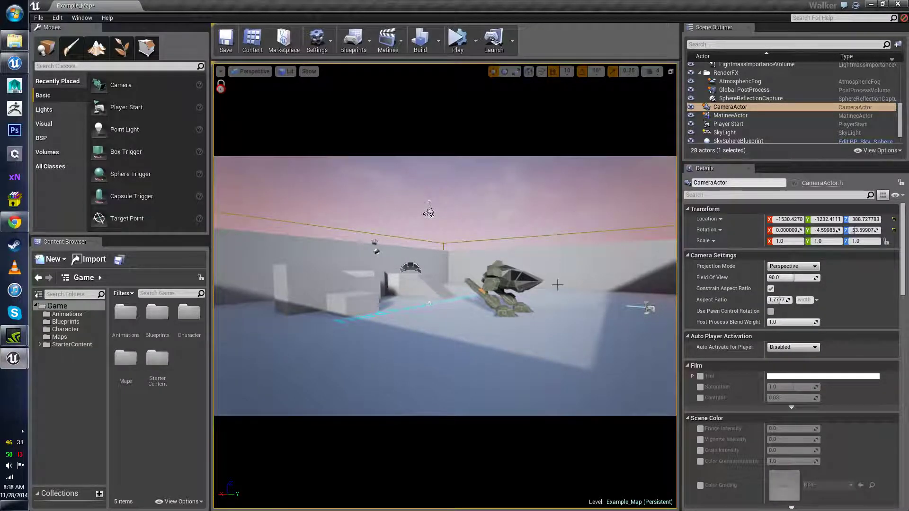
pyautogui.moveTo(557, 285); pyautogui.dragTo(604, 281, button='right')
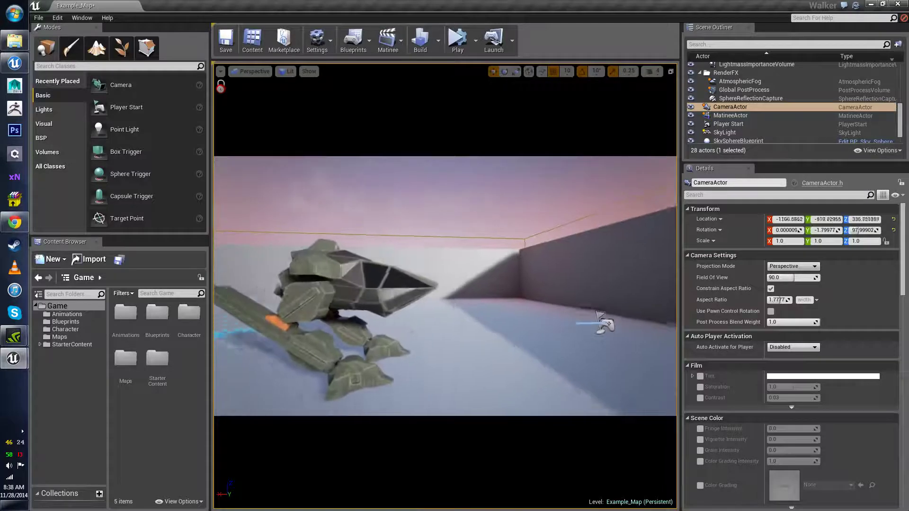
pyautogui.press('a')
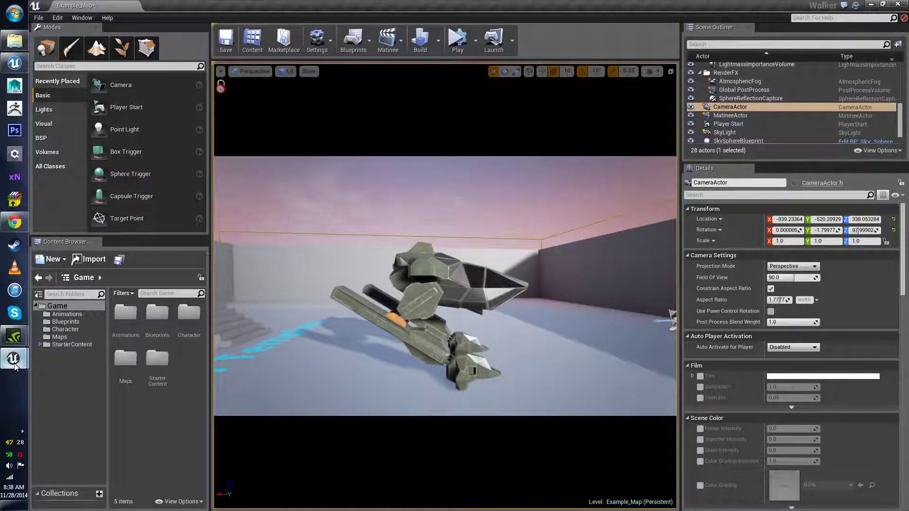
# - Bring back the Matinee editor and place its window beside the level viewport so that the camera view stays visible
pyautogui.moveTo(15, 358)
pyautogui.click(101, 384)
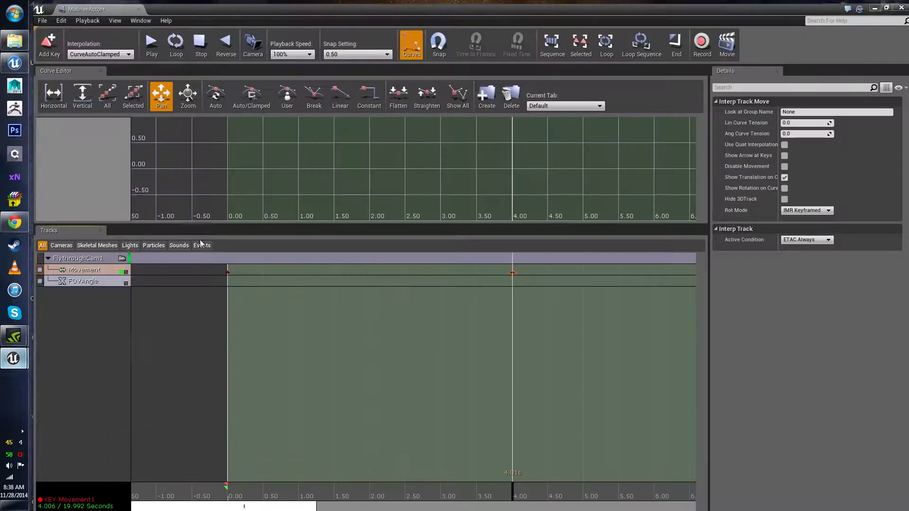
pyautogui.moveTo(468, 7); pyautogui.dragTo(786, 79)
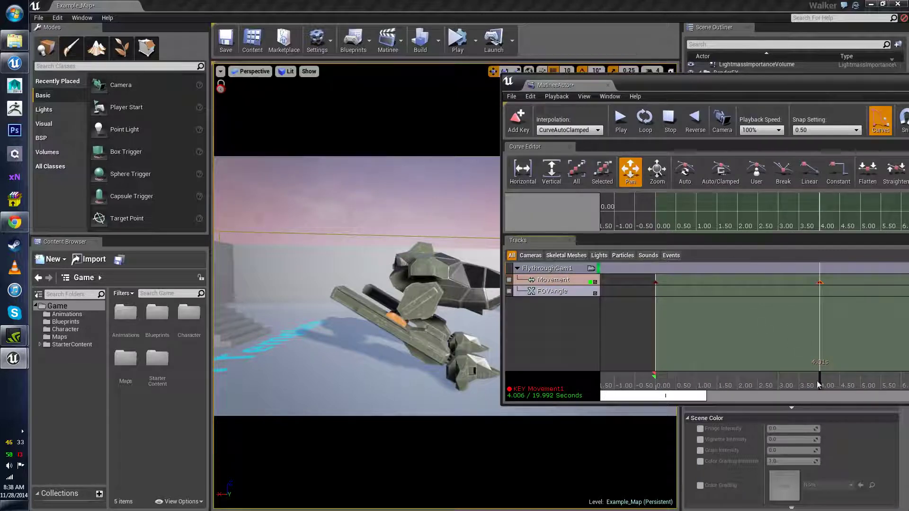
# - Move the time cursor back to 0.00 seconds and play the camera animation from the start
pyautogui.moveTo(820, 386); pyautogui.dragTo(658, 389)
pyautogui.moveTo(692, 390); pyautogui.dragTo(655, 379)
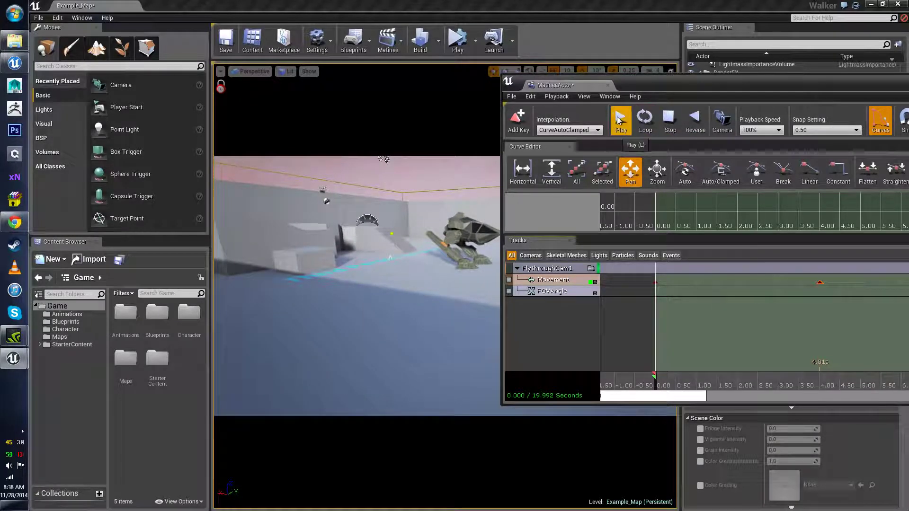
pyautogui.click(617, 120)
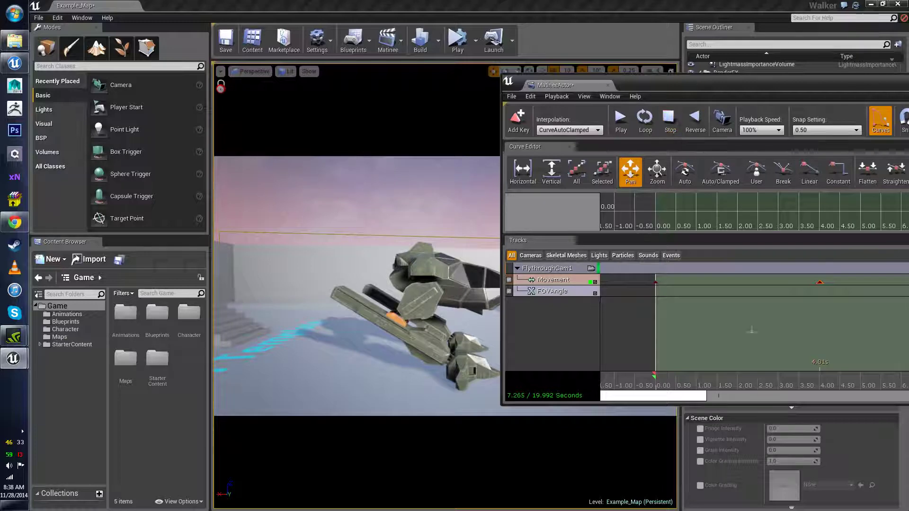
# - Maximise the Matinee editor, move the time cursor to about 5.99 seconds and add a key to the Movement track there
pyautogui.click(833, 382)
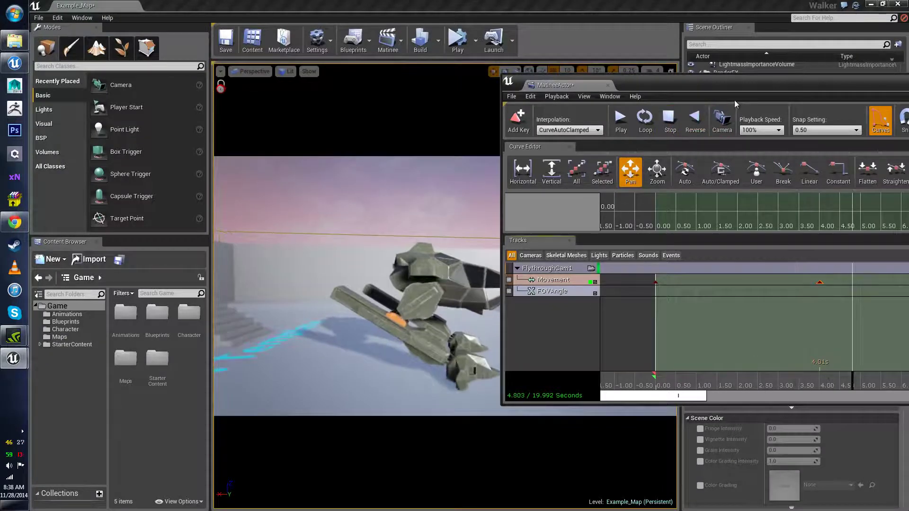
pyautogui.moveTo(754, 84); pyautogui.dragTo(509, 78)
pyautogui.doubleClick(510, 78)
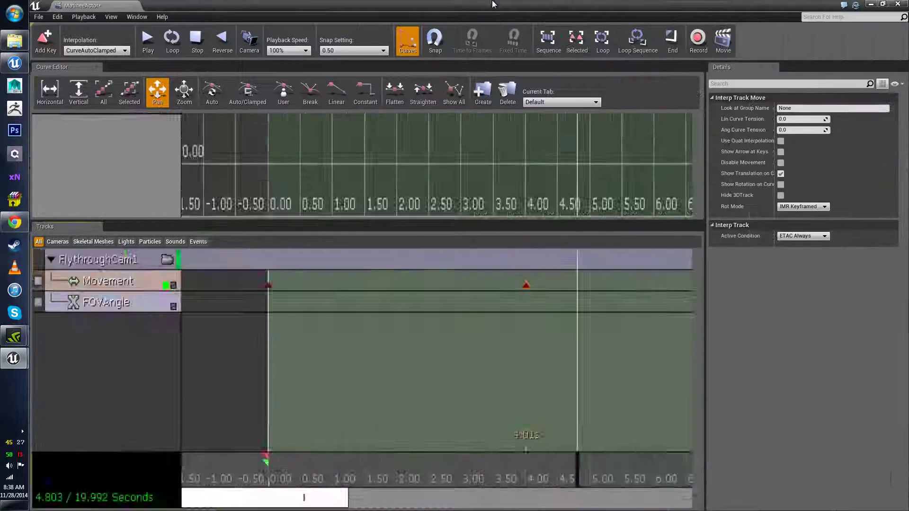
pyautogui.moveTo(279, 504); pyautogui.dragTo(336, 499)
pyautogui.moveTo(484, 493)
pyautogui.mouseDown()
pyautogui.moveTo(497, 494)
pyautogui.moveTo(467, 492)
pyautogui.mouseUp()
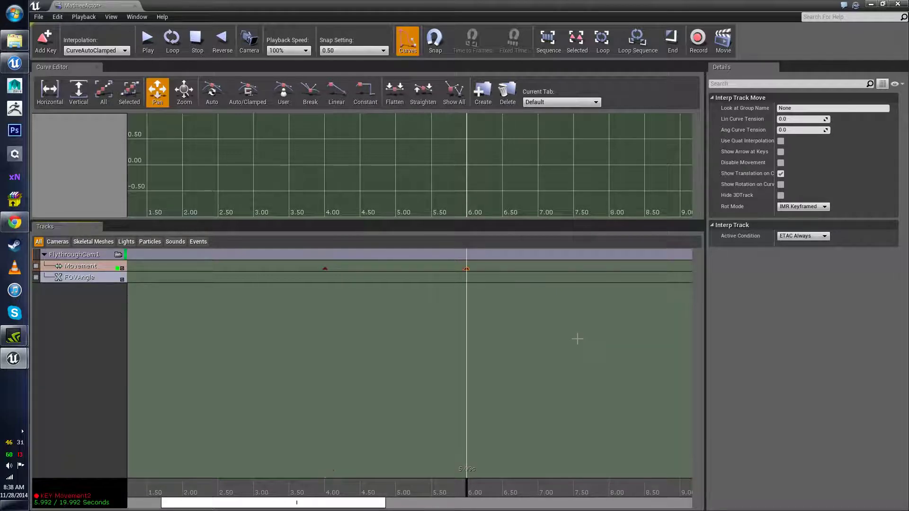
# - Restore the Matinee editor to a smaller window and move it clear of the camera view in the level viewport
pyautogui.doubleClick(513, 4)
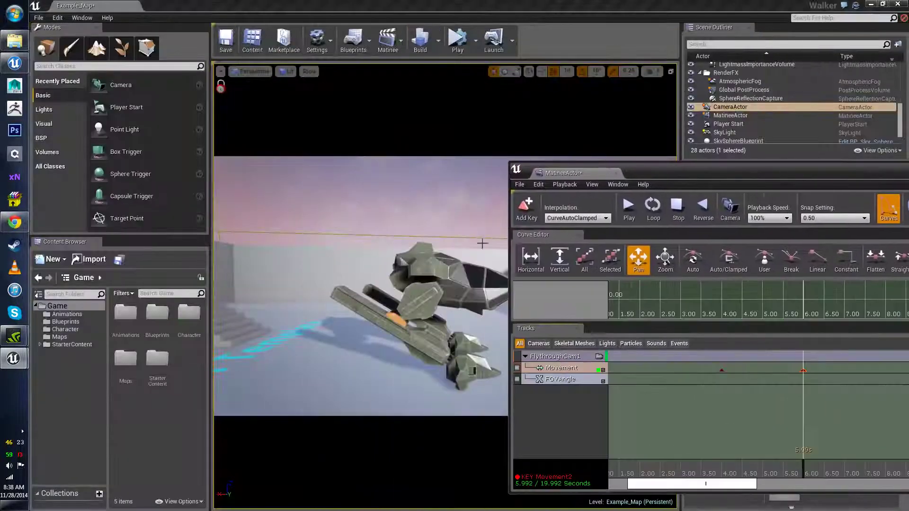
pyautogui.click(549, 137)
pyautogui.moveTo(742, 167); pyautogui.dragTo(840, 321)
# - Try to fly the locked camera to a low side view of the walker for the 6-second key, and scrub the timeline to check it
pyautogui.moveTo(392, 215); pyautogui.dragTo(312, 192, button='right')
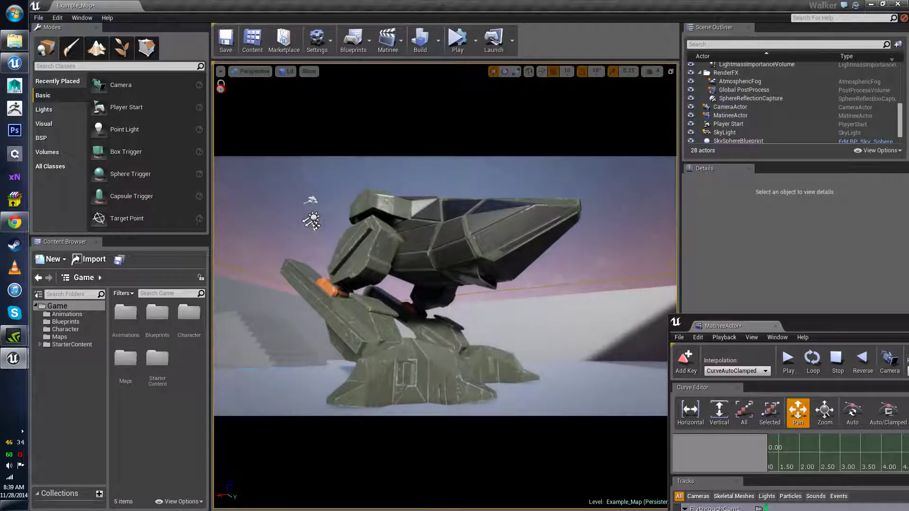
pyautogui.rightClick(481, 269)
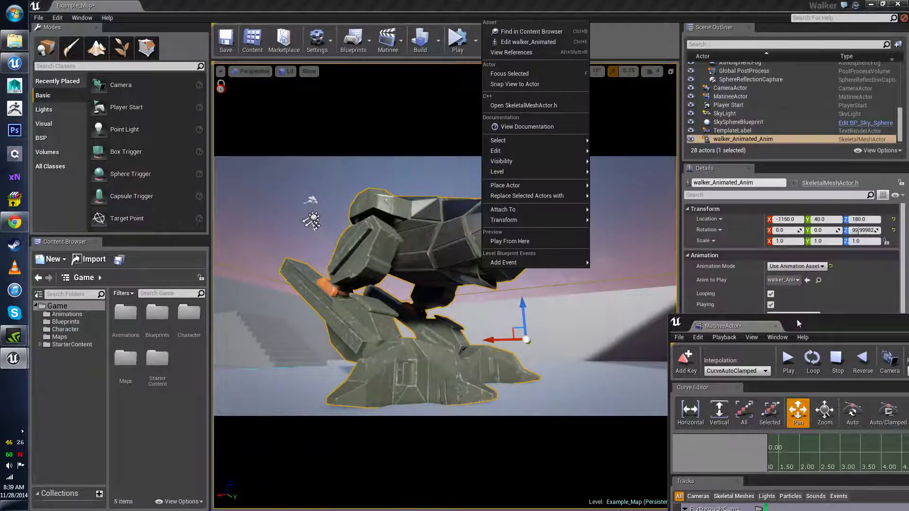
pyautogui.click(646, 144)
pyautogui.moveTo(820, 339); pyautogui.dragTo(709, 152)
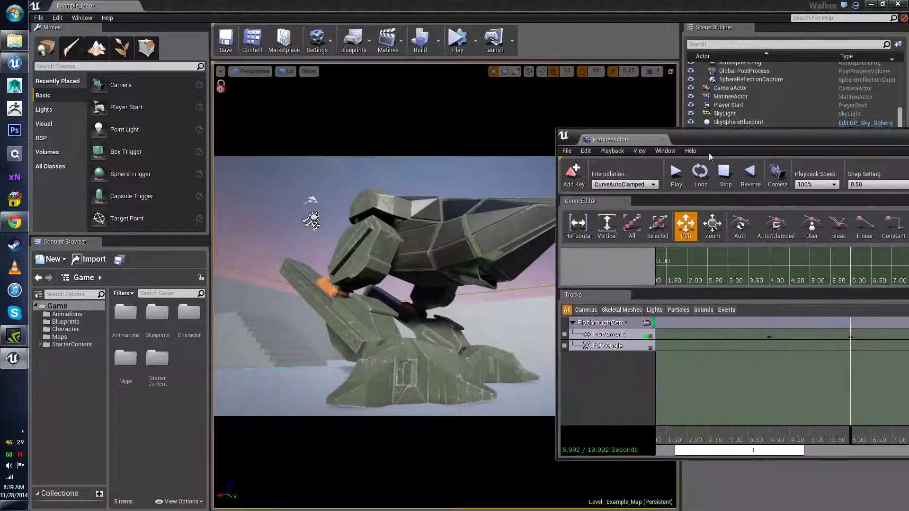
pyautogui.moveTo(848, 437); pyautogui.dragTo(778, 439)
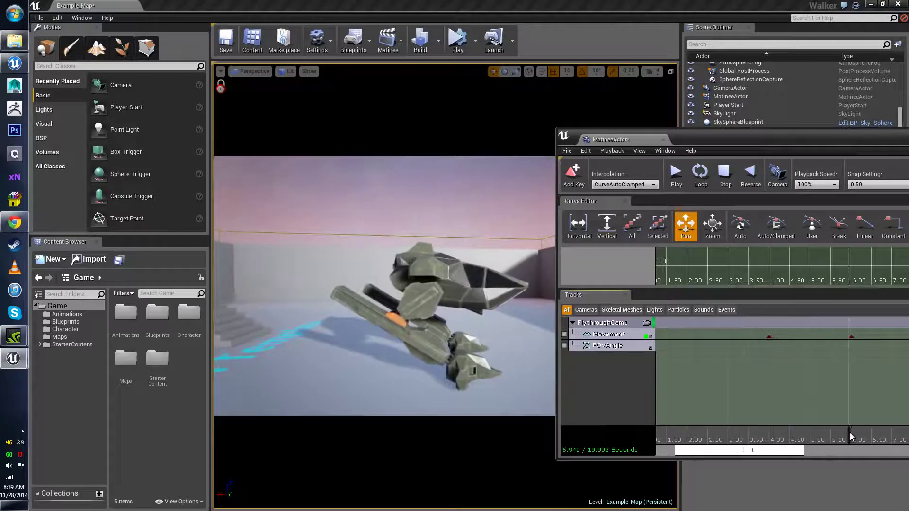
# - With the 5.99-second Movement key selected, fly the camera to about X -1275, Y -234, Z 234 and scrub the timeline to check the move
pyautogui.press('Return')
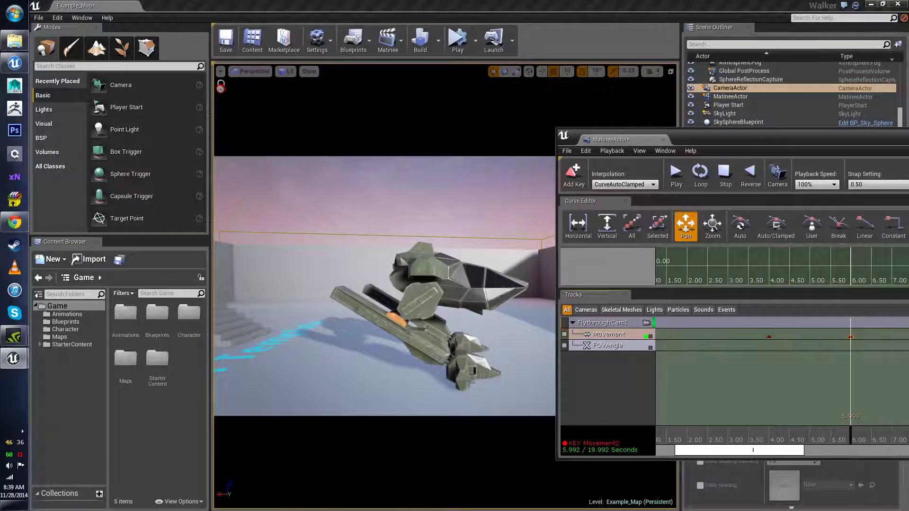
pyautogui.moveTo(468, 381); pyautogui.dragTo(508, 381, button='right')
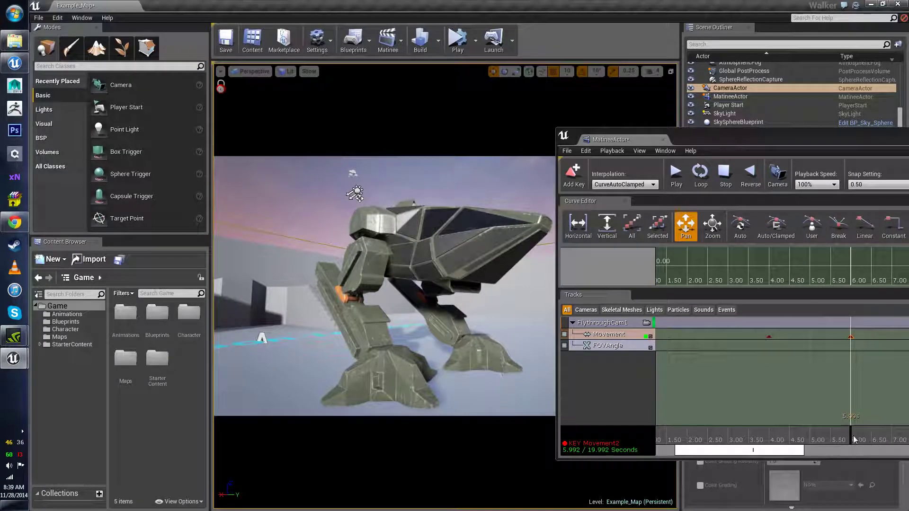
pyautogui.moveTo(854, 440); pyautogui.dragTo(593, 428)
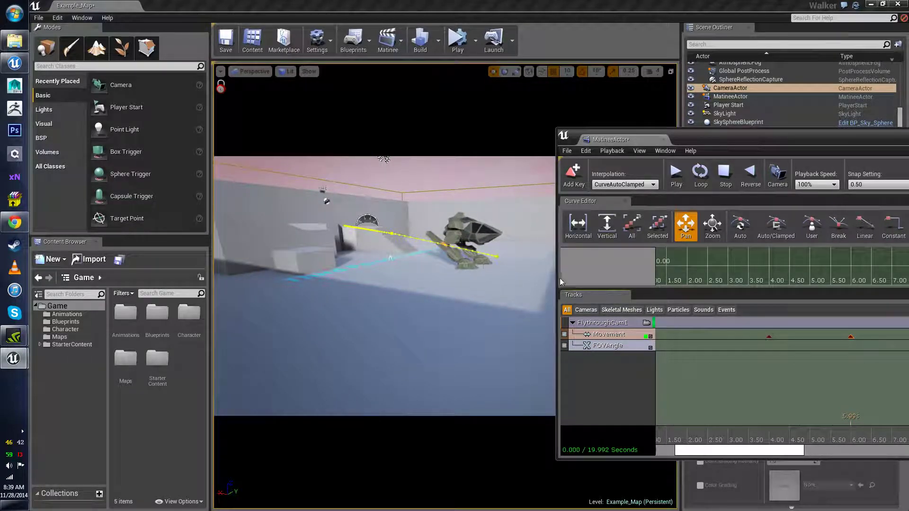
pyautogui.moveTo(678, 433); pyautogui.dragTo(868, 428)
# - Move the Matinee window out of the way, unlock the viewport from CameraActor and pull the view back to show the camera path
pyautogui.moveTo(759, 141); pyautogui.dragTo(587, 161)
pyautogui.moveTo(896, 150); pyautogui.dragTo(908, 174)
pyautogui.moveTo(694, 2); pyautogui.dragTo(820, 429)
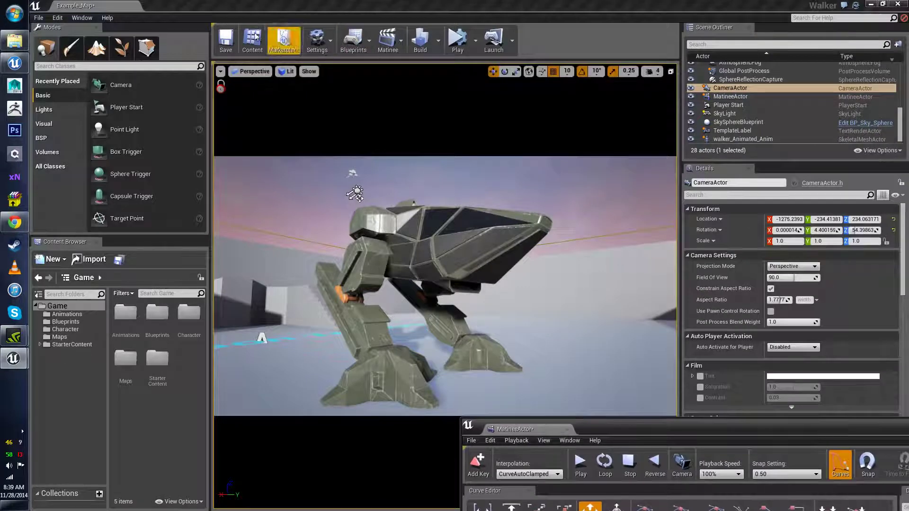
pyautogui.click(220, 72)
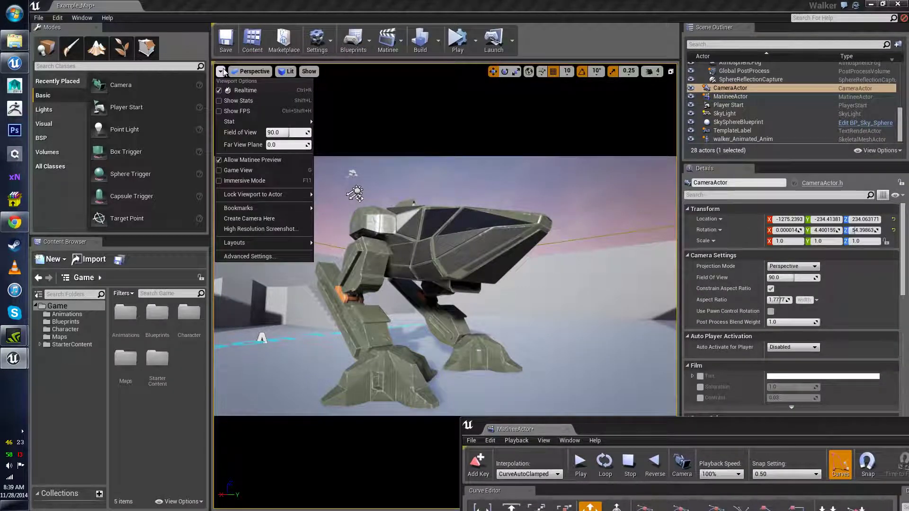
pyautogui.moveTo(244, 195)
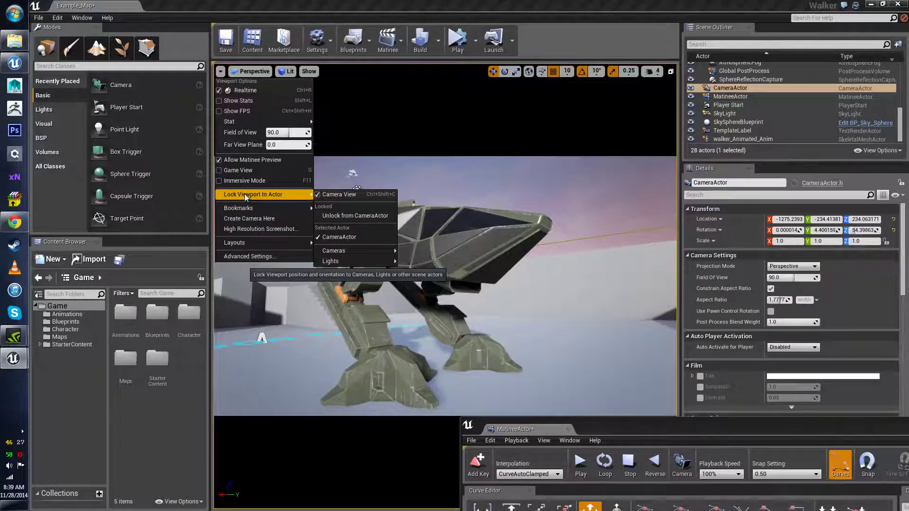
pyautogui.click(345, 215)
pyautogui.press('s')
pyautogui.moveTo(345, 216)
pyautogui.mouseDown(button='right')
pyautogui.moveTo(293, 220)
pyautogui.moveTo(348, 207)
pyautogui.moveTo(317, 216)
pyautogui.moveTo(336, 213)
pyautogui.mouseUp(button='right')
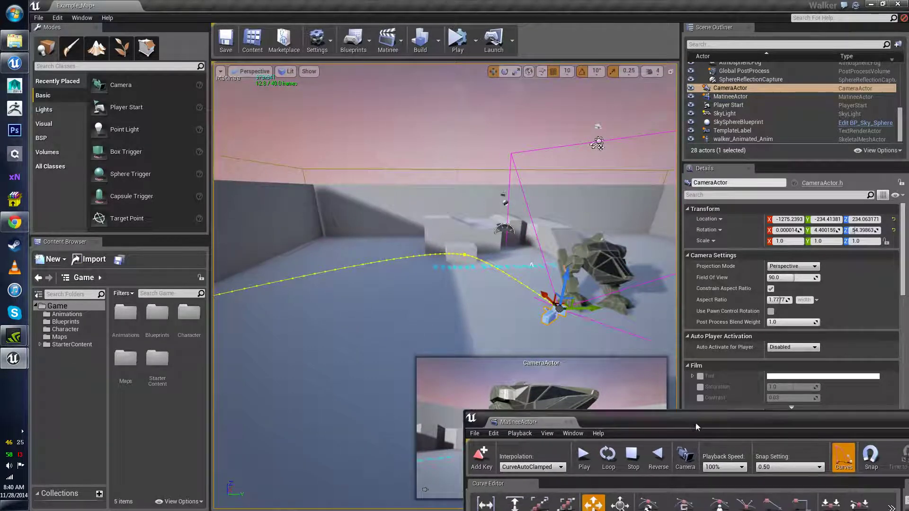
# - Place the Matinee window beside the viewport and scrub between about 6.15 and 1.46 seconds to examine the camera's travel along its path
pyautogui.moveTo(695, 422); pyautogui.dragTo(807, 102)
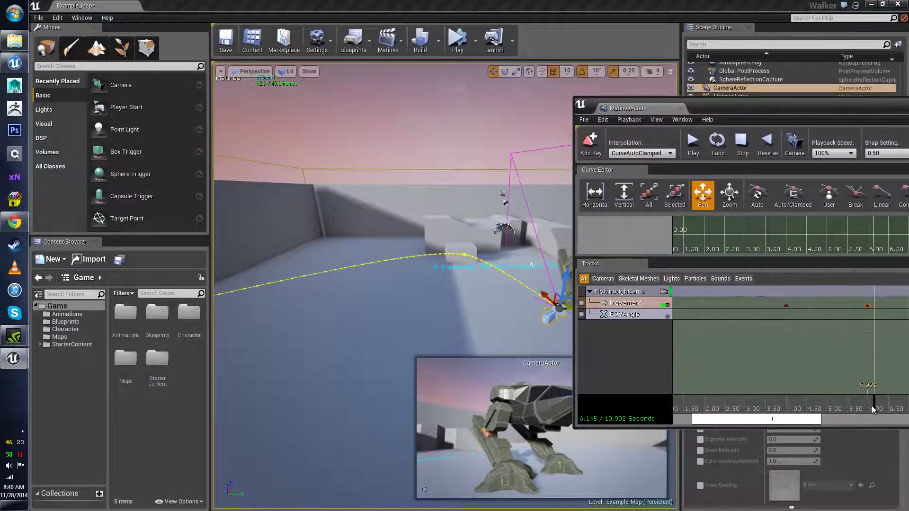
pyautogui.moveTo(873, 410); pyautogui.dragTo(681, 410)
pyautogui.moveTo(310, 295); pyautogui.dragTo(310, 294, button='right')
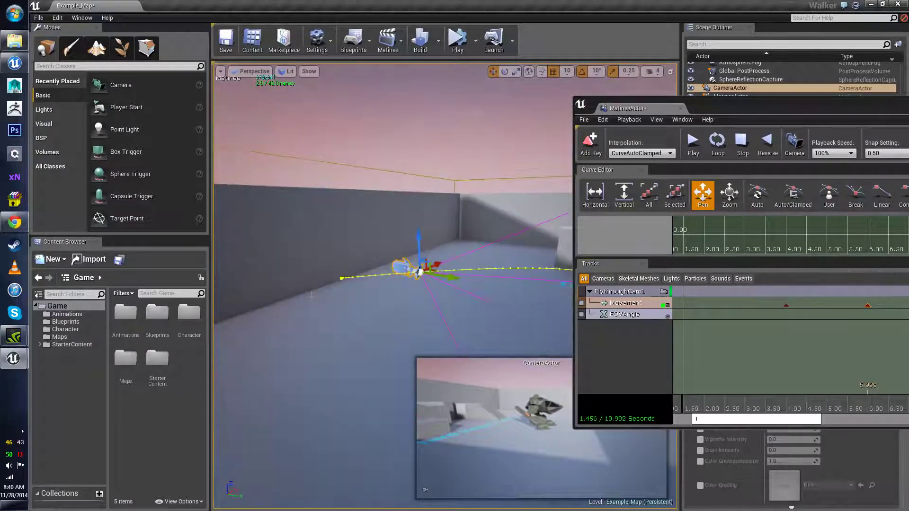
pyautogui.moveTo(702, 401); pyautogui.dragTo(765, 405)
pyautogui.moveTo(567, 129); pyautogui.dragTo(567, 129, button='right')
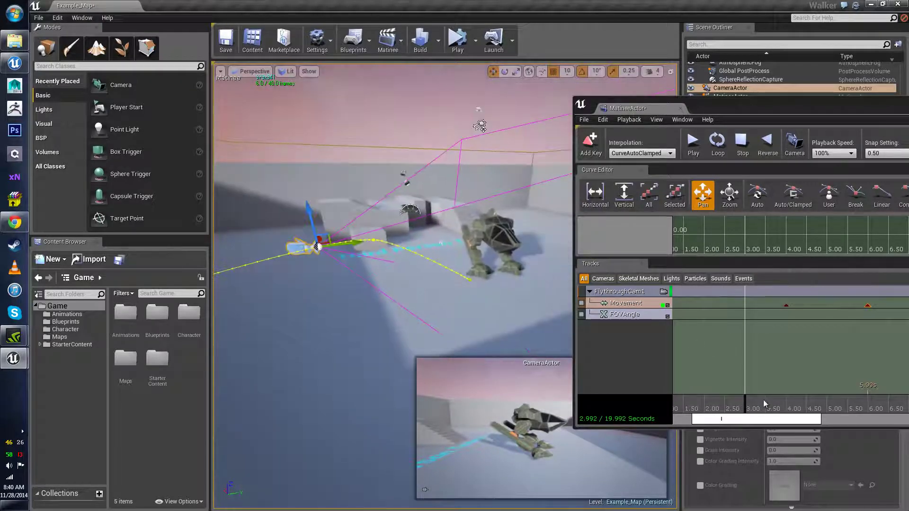
pyautogui.moveTo(766, 403)
pyautogui.mouseDown()
pyautogui.moveTo(874, 411)
pyautogui.moveTo(656, 399)
pyautogui.moveTo(754, 403)
pyautogui.mouseUp()
# - Examine the path and walker from other angles, and scrub the camera forward to about 6.15 seconds
pyautogui.moveTo(321, 248); pyautogui.dragTo(417, 246, button='right')
pyautogui.press('a')
pyautogui.moveTo(416, 183); pyautogui.dragTo(397, 268, button='right')
pyautogui.moveTo(275, 207); pyautogui.dragTo(379, 216, button='right')
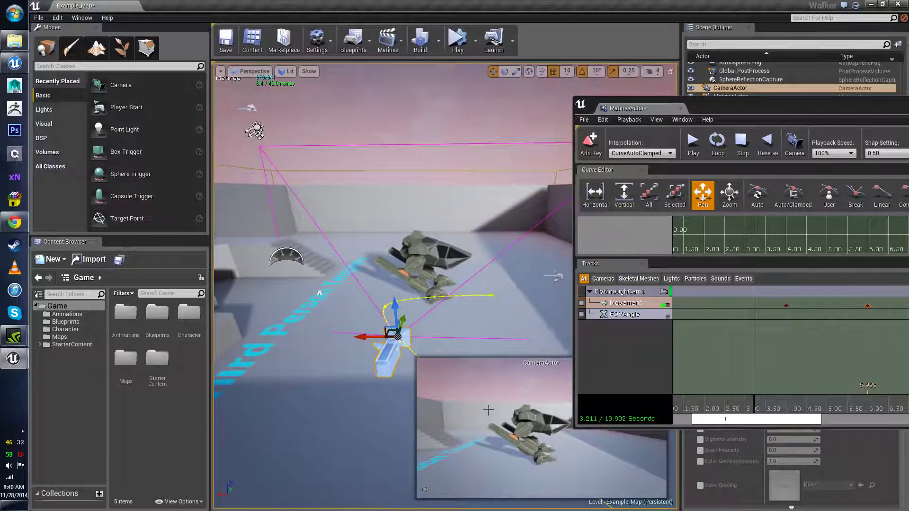
pyautogui.moveTo(379, 216); pyautogui.dragTo(359, 218, button='right')
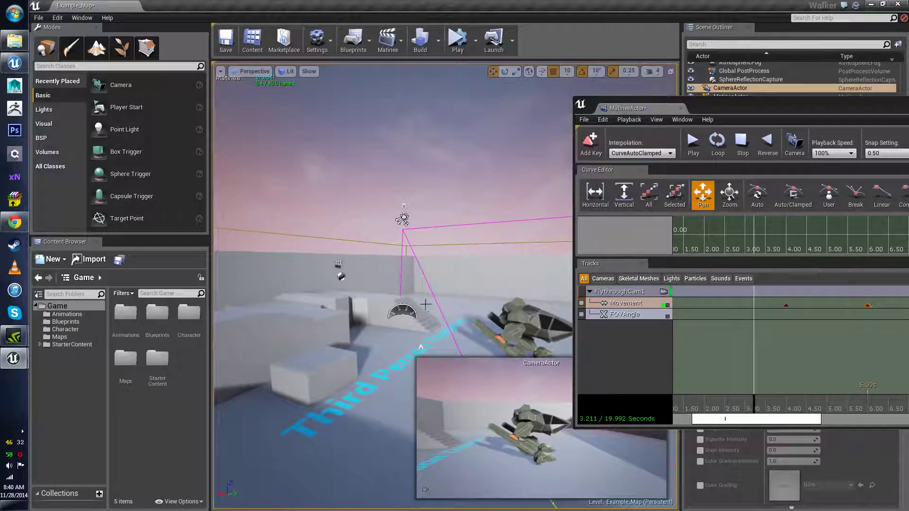
pyautogui.moveTo(436, 301); pyautogui.dragTo(416, 308, button='right')
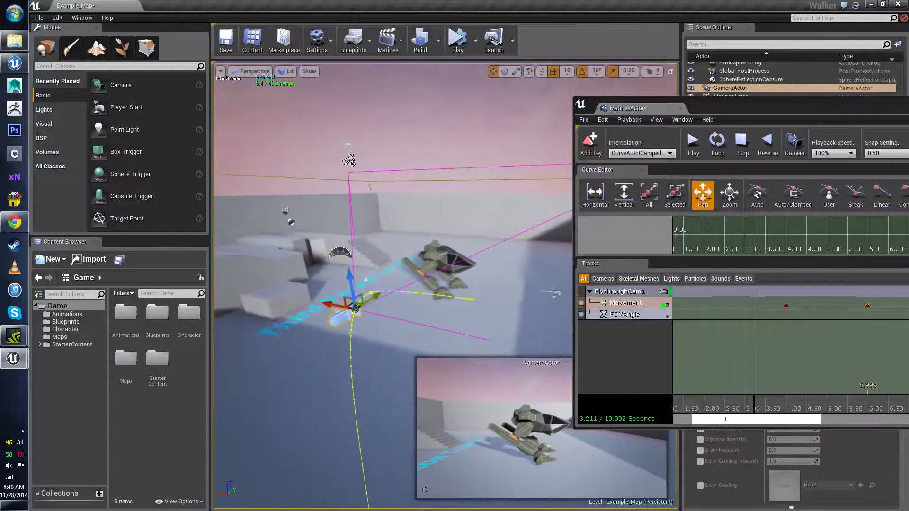
pyautogui.moveTo(766, 407); pyautogui.dragTo(868, 402)
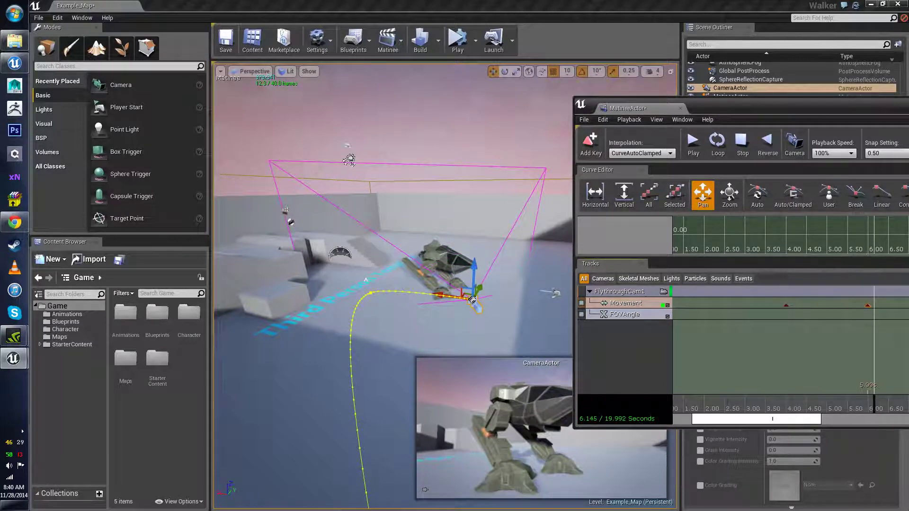
# - Inspect the path's end near the walker, focus the view on CameraActor and scrub back through the earlier part of the move
pyautogui.moveTo(474, 226); pyautogui.dragTo(497, 256, button='right')
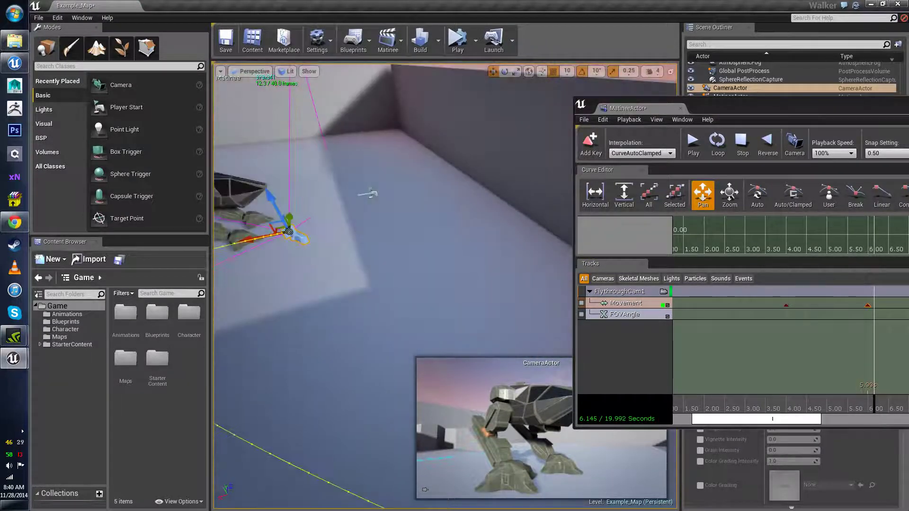
pyautogui.moveTo(369, 193); pyautogui.dragTo(431, 198, button='right')
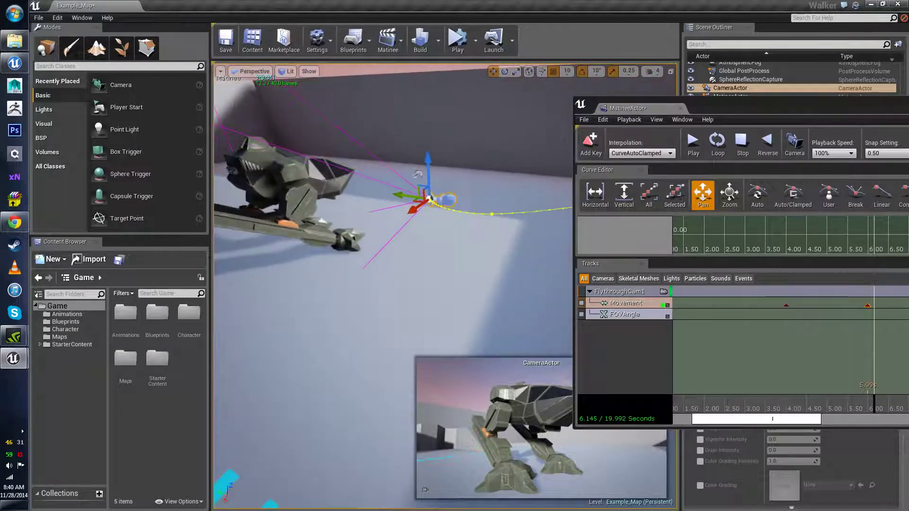
pyautogui.moveTo(479, 167); pyautogui.dragTo(501, 98, button='right')
pyautogui.moveTo(874, 405); pyautogui.dragTo(764, 408)
pyautogui.press('f')
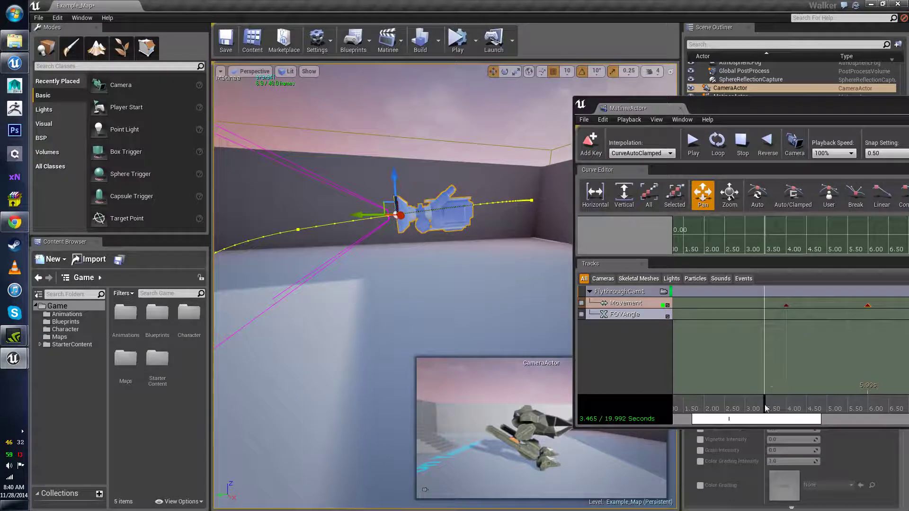
pyautogui.moveTo(766, 408); pyautogui.dragTo(681, 403)
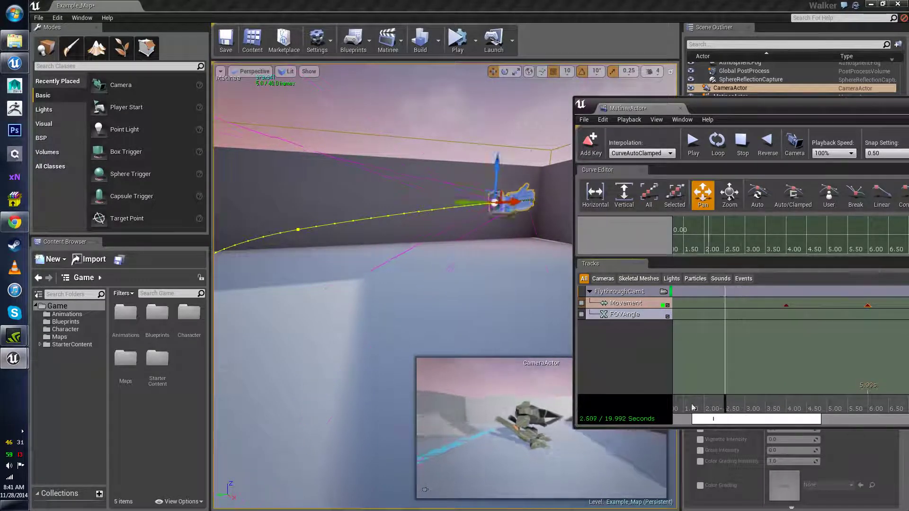
# - Add a Movement key at about 2.01 seconds, between the first and 4-second keys, and scrub past it to check the path
pyautogui.moveTo(749, 422); pyautogui.dragTo(854, 407)
pyautogui.moveTo(430, 214)
pyautogui.mouseDown()
pyautogui.moveTo(423, 246)
pyautogui.moveTo(429, 214)
pyautogui.mouseUp()
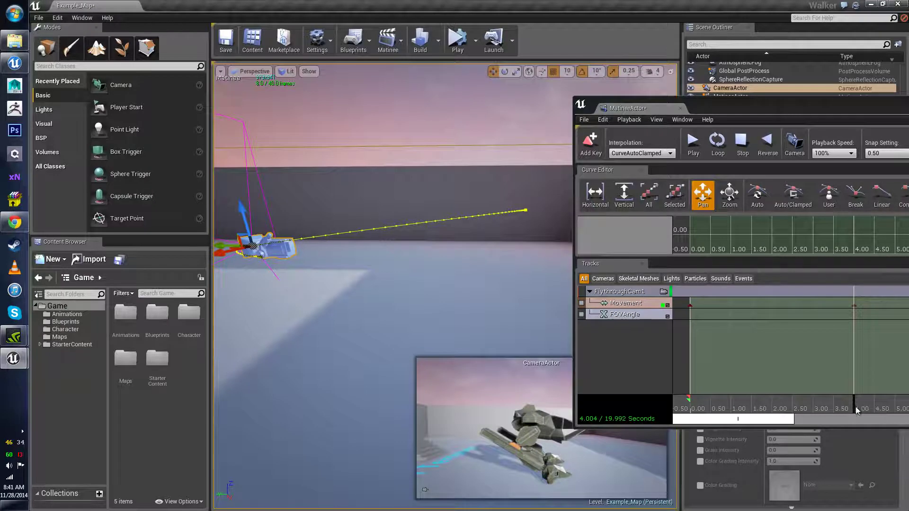
pyautogui.moveTo(857, 411); pyautogui.dragTo(775, 415)
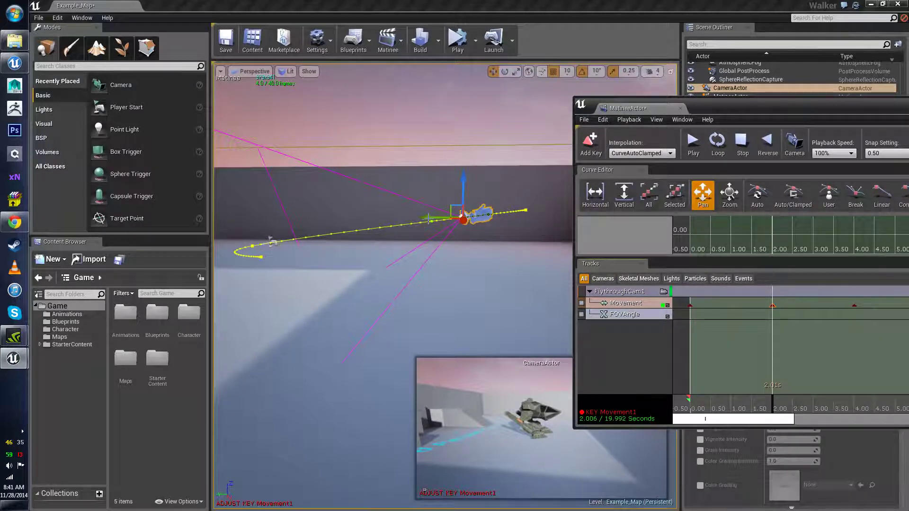
pyautogui.moveTo(429, 219)
pyautogui.mouseDown(button='right')
pyautogui.moveTo(398, 219)
pyautogui.moveTo(425, 219)
pyautogui.mouseUp(button='right')
pyautogui.moveTo(770, 408); pyautogui.dragTo(838, 410)
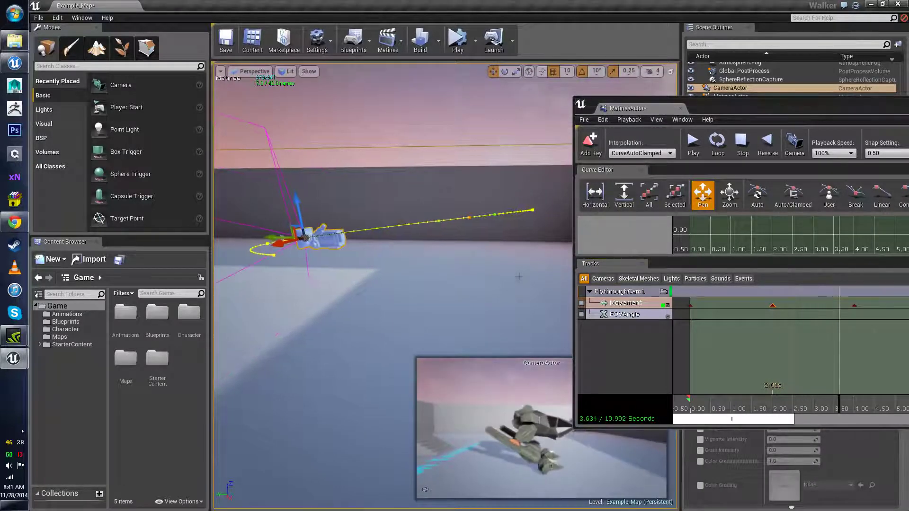
pyautogui.moveTo(519, 277); pyautogui.dragTo(519, 272, button='right')
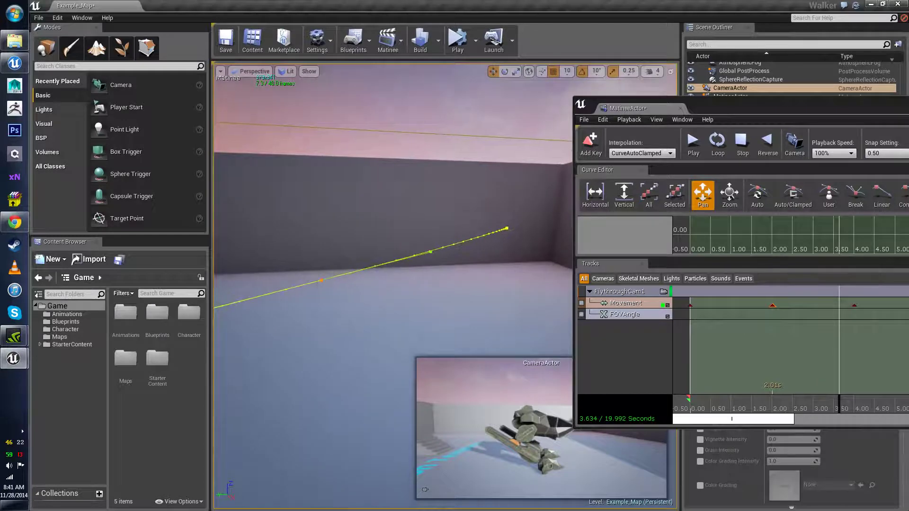
# - Select the 2.01-second key on the camera path and move CameraActor sideways to bend the first stretch of the path into a curve
pyautogui.click(322, 279)
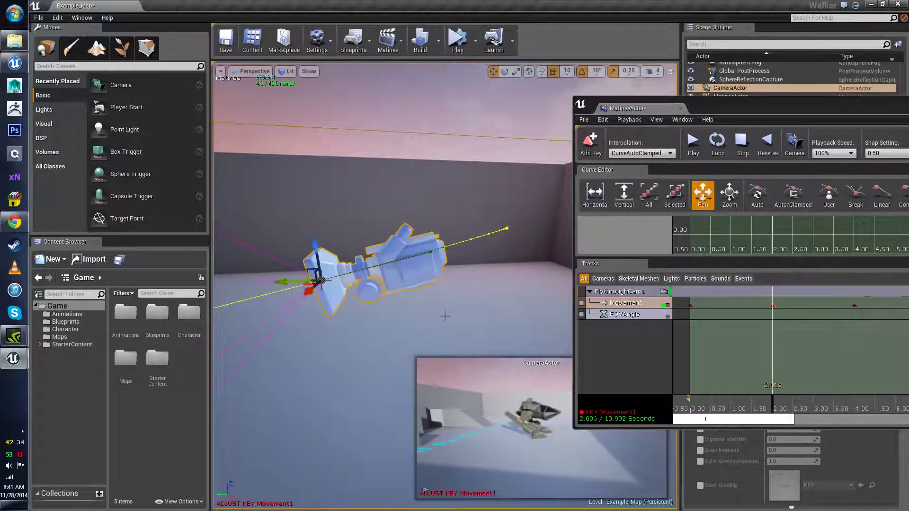
pyautogui.moveTo(445, 316); pyautogui.dragTo(440, 314, button='right')
pyautogui.moveTo(419, 250); pyautogui.dragTo(447, 266)
pyautogui.moveTo(450, 254); pyautogui.dragTo(450, 254, button='right')
pyautogui.moveTo(440, 256)
pyautogui.mouseDown()
pyautogui.moveTo(441, 138)
pyautogui.moveTo(425, 252)
pyautogui.mouseUp()
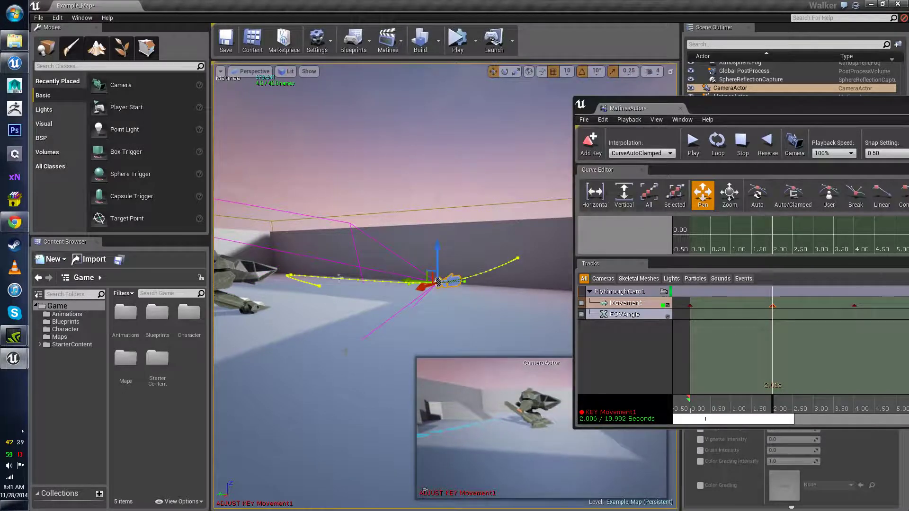
pyautogui.moveTo(350, 290)
pyautogui.mouseDown(button='right')
pyautogui.moveTo(341, 291)
pyautogui.moveTo(374, 289)
pyautogui.moveTo(349, 290)
pyautogui.mouseUp(button='right')
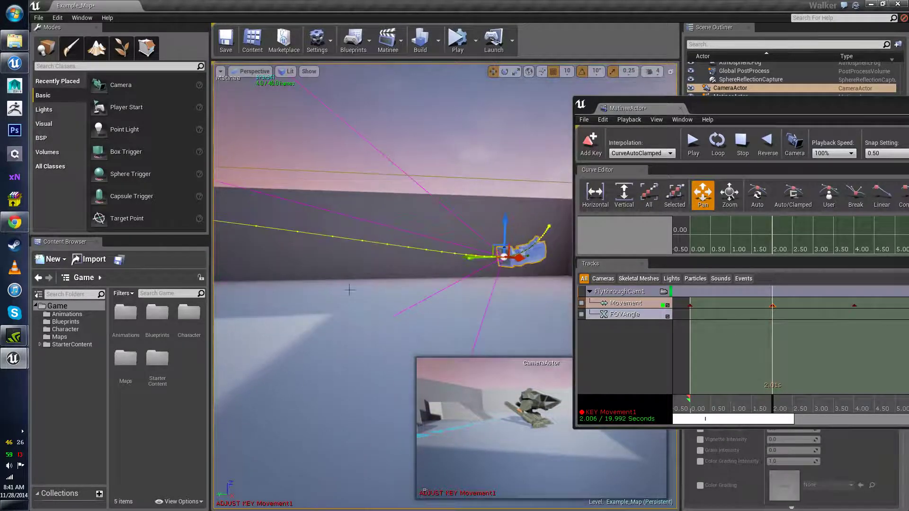
# - Select the 4-second key on the camera path and raise CameraActor well above the walls
pyautogui.click(367, 245)
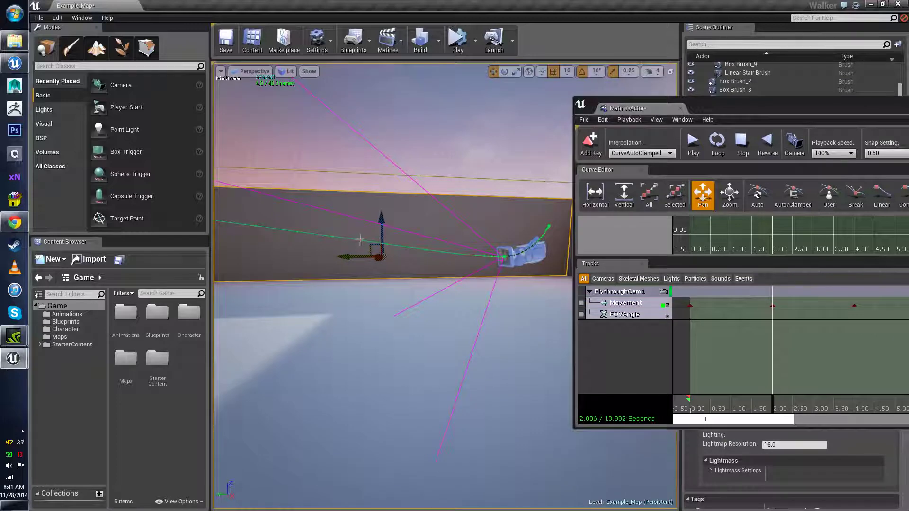
pyautogui.moveTo(369, 269)
pyautogui.mouseDown(button='right')
pyautogui.moveTo(354, 270)
pyautogui.moveTo(369, 269)
pyautogui.mouseUp(button='right')
pyautogui.click(383, 245)
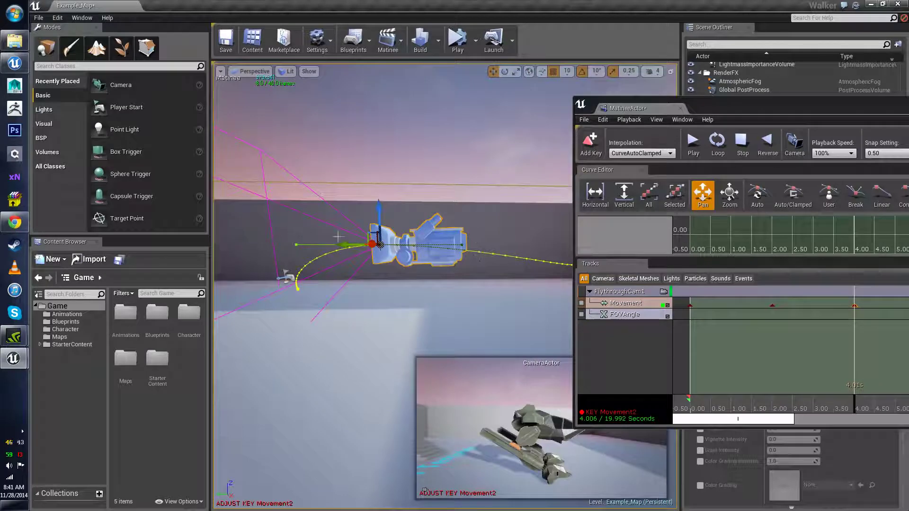
pyautogui.moveTo(415, 293); pyautogui.dragTo(423, 293, button='right')
pyautogui.moveTo(361, 210); pyautogui.dragTo(358, 134)
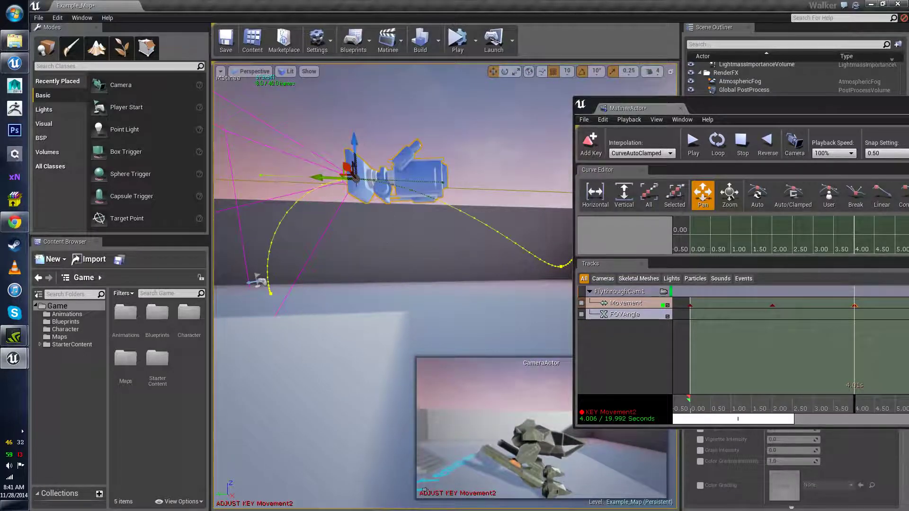
pyautogui.moveTo(540, 137)
pyautogui.mouseDown(button='right')
pyautogui.moveTo(540, 156)
pyautogui.moveTo(552, 148)
pyautogui.moveTo(540, 138)
pyautogui.mouseUp(button='right')
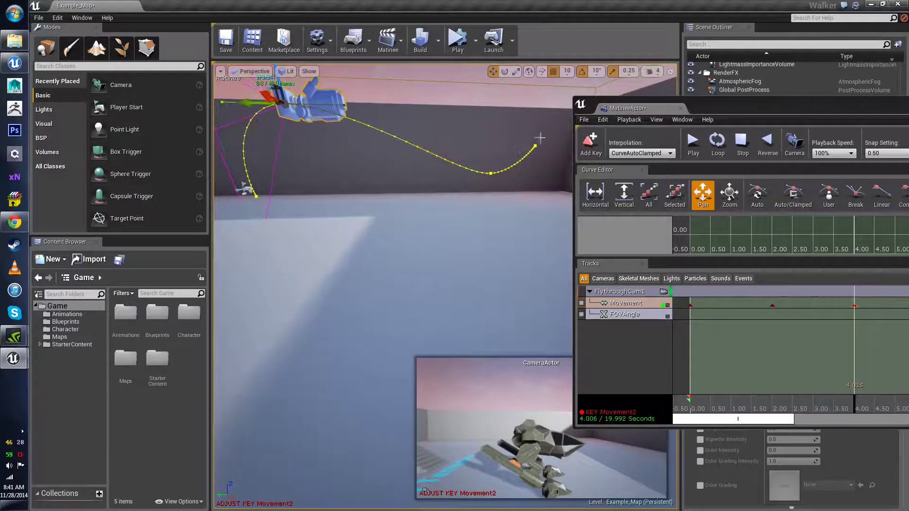
# - Scrub back to about 1.60 seconds and adjust the tangent handle of the 4-second key on the camera path
pyautogui.moveTo(855, 412); pyautogui.dragTo(764, 391)
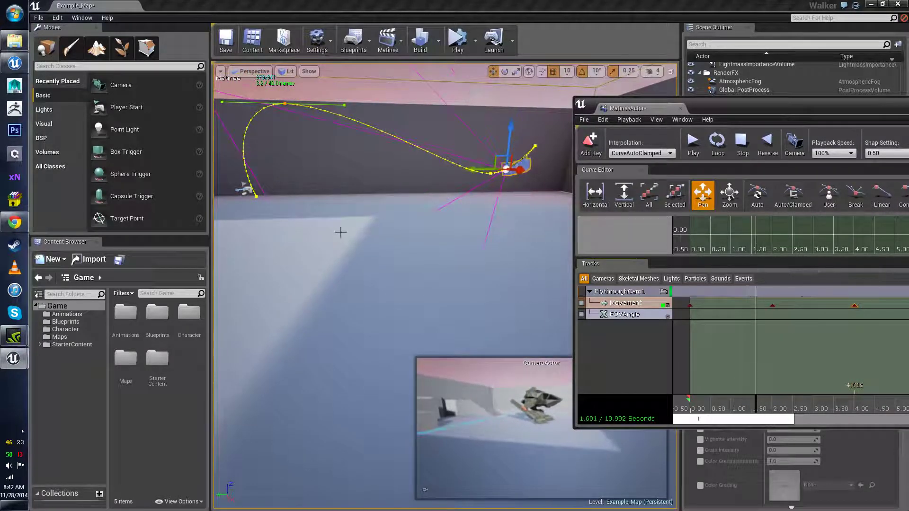
pyautogui.moveTo(341, 229); pyautogui.dragTo(344, 242)
pyautogui.moveTo(344, 242); pyautogui.dragTo(365, 232, button='right')
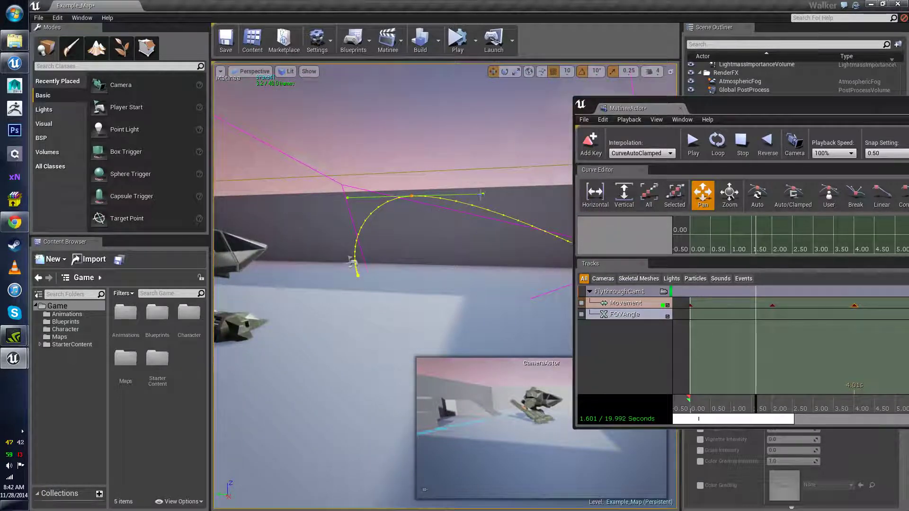
pyautogui.moveTo(493, 195); pyautogui.dragTo(486, 186, button='right')
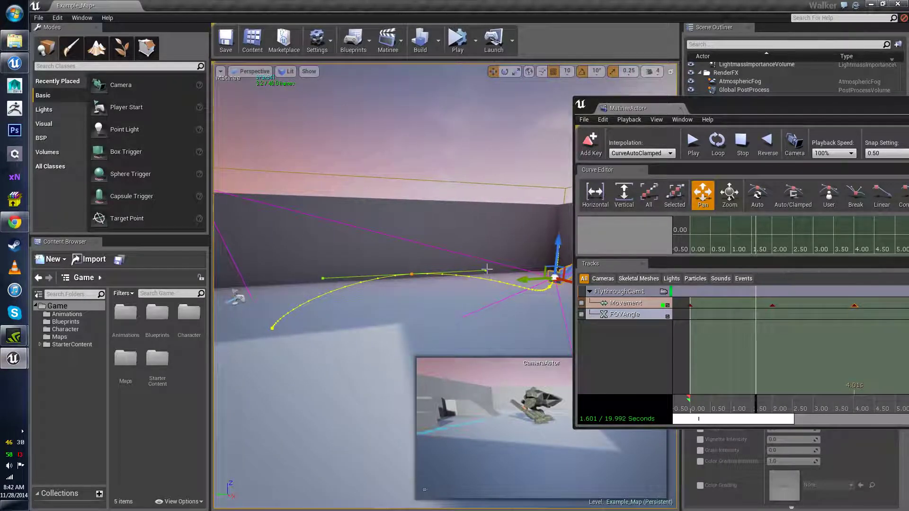
pyautogui.moveTo(488, 270); pyautogui.dragTo(329, 276)
pyautogui.moveTo(483, 247); pyautogui.dragTo(529, 249, button='right')
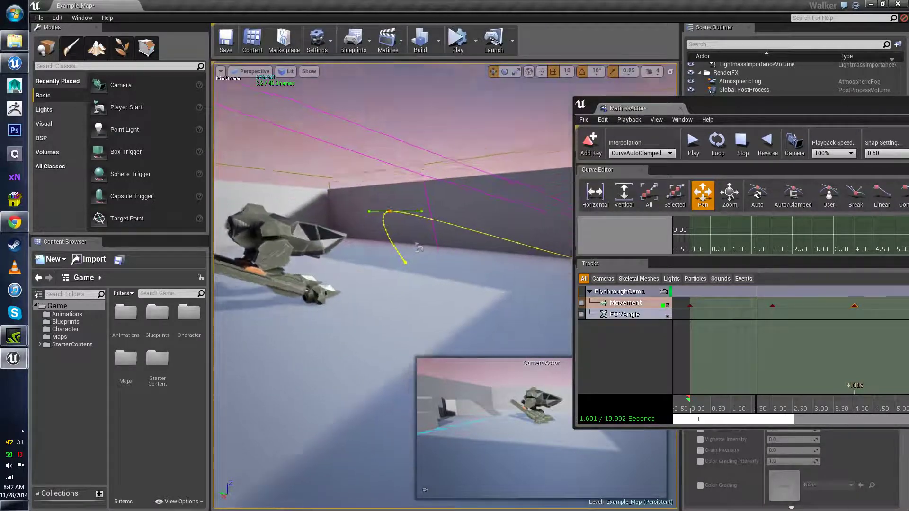
# - Select the 4-second key and rotate CameraActor so that it tilts down toward the walker
pyautogui.scroll(5, 473, 236)
pyautogui.press('space')
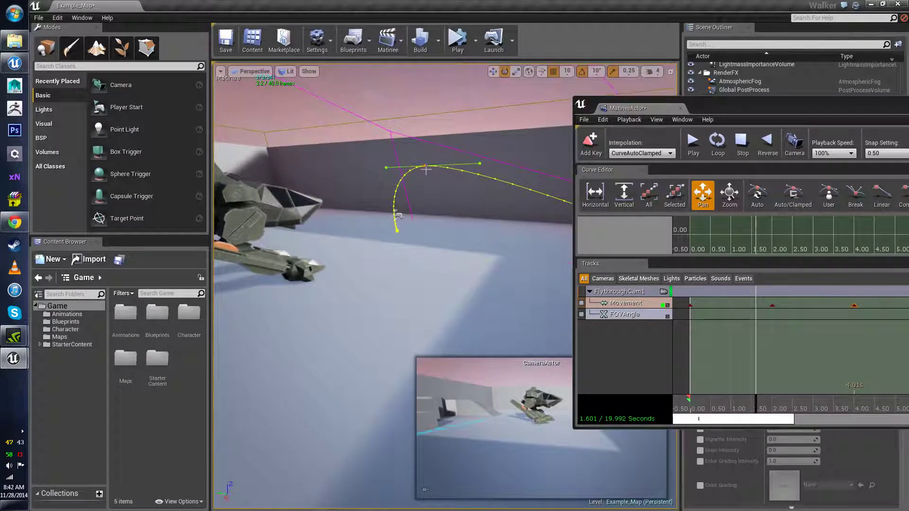
pyautogui.press('space')
pyautogui.click(426, 166)
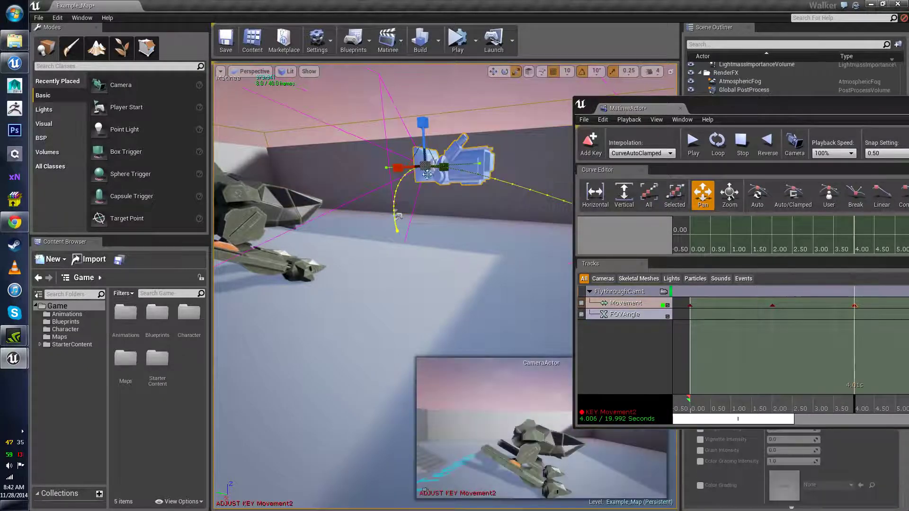
pyautogui.press('space')
pyautogui.press('space')
pyautogui.press('space')
pyautogui.press('space')
pyautogui.press('space')
pyautogui.press('space')
pyautogui.press('space')
pyautogui.press('space')
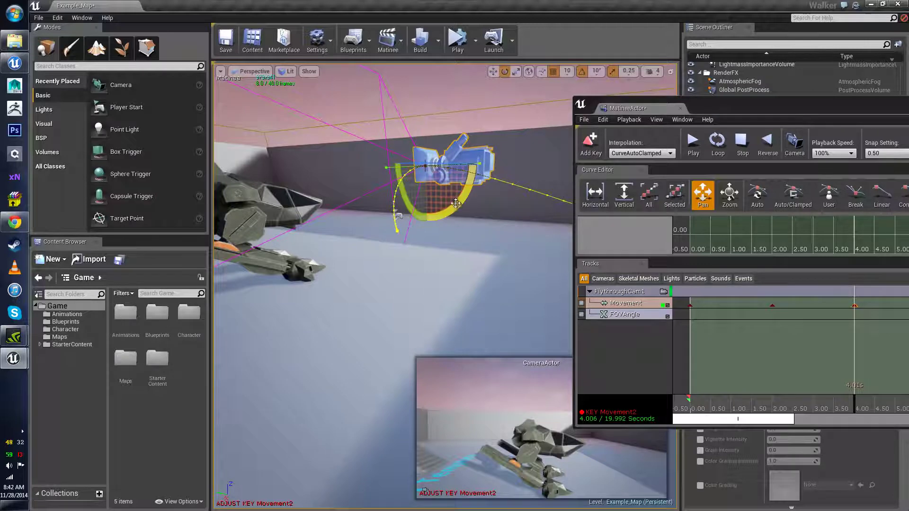
pyautogui.moveTo(452, 205); pyautogui.dragTo(439, 185)
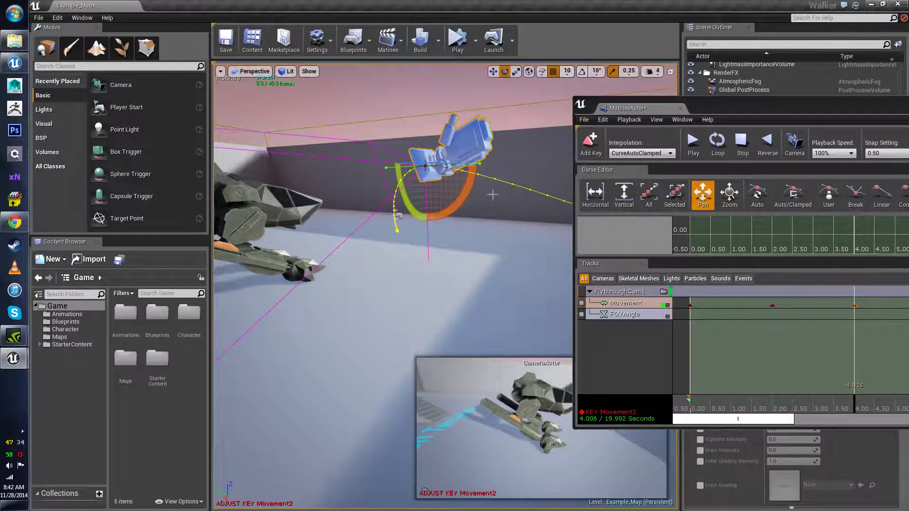
pyautogui.moveTo(439, 215); pyautogui.dragTo(457, 203)
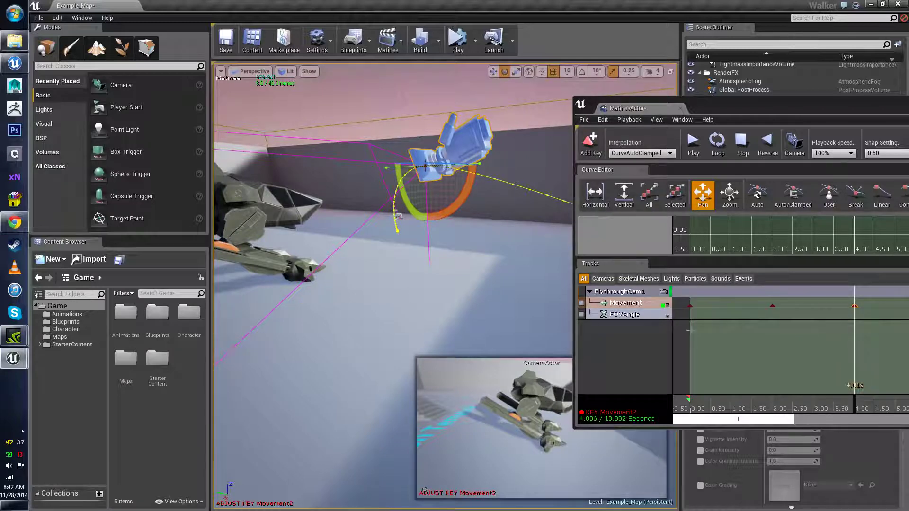
# - Scrub forward to about 5.32 seconds and examine the whole camera path against the walker
pyautogui.moveTo(860, 410); pyautogui.dragTo(895, 409)
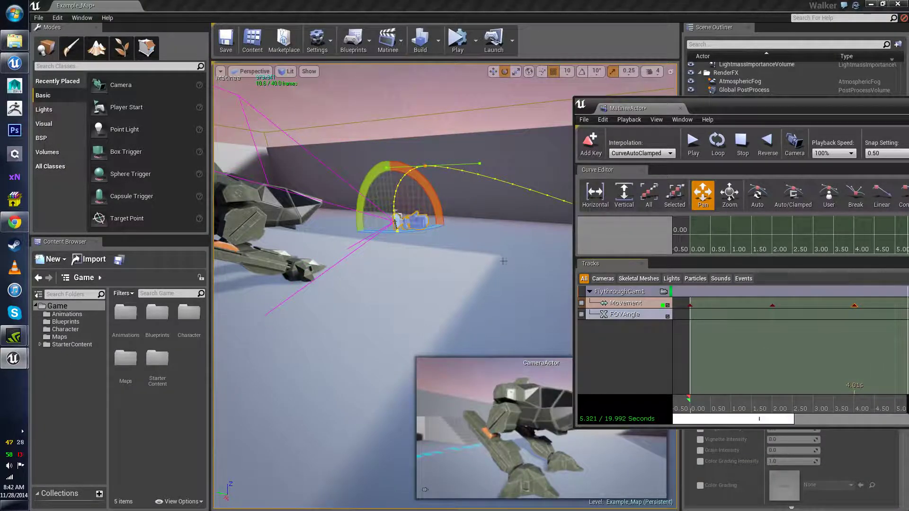
pyautogui.moveTo(503, 261); pyautogui.dragTo(416, 259, button='right')
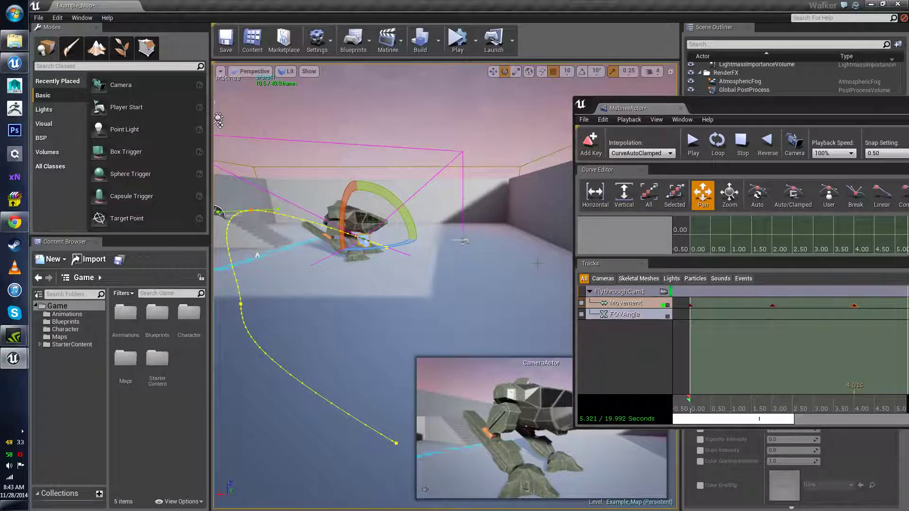
pyautogui.moveTo(219, 119); pyautogui.dragTo(270, 70, button='right')
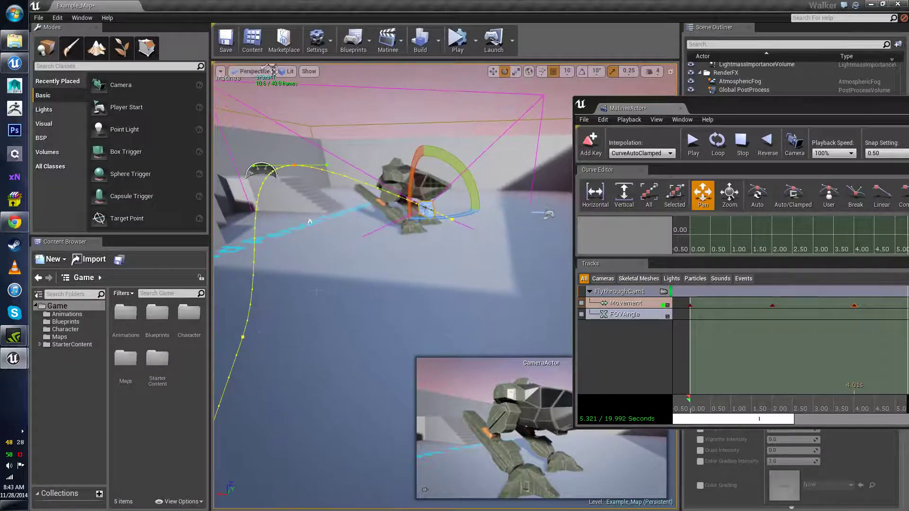
# - Select the 2.01-second key and inspect the camera path around the walker from close up and from the side
pyautogui.click(242, 337)
pyautogui.moveTo(243, 337); pyautogui.dragTo(255, 314, button='right')
pyautogui.press('f')
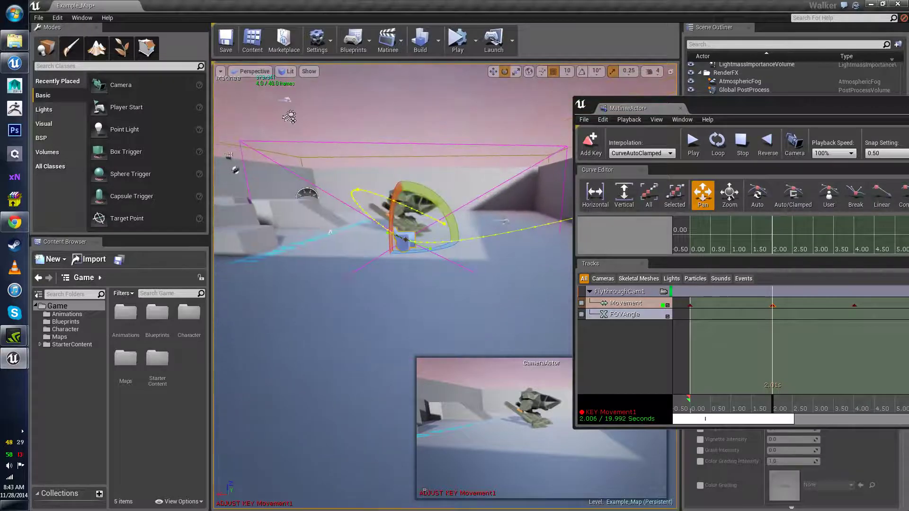
pyautogui.moveTo(290, 116); pyautogui.dragTo(507, 187, button='right')
pyautogui.press('f')
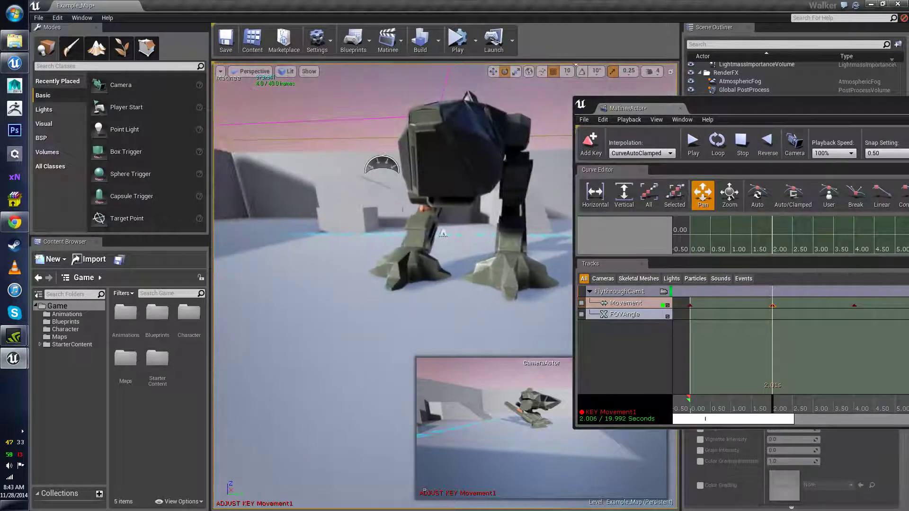
pyautogui.moveTo(464, 256); pyautogui.dragTo(467, 263, button='right')
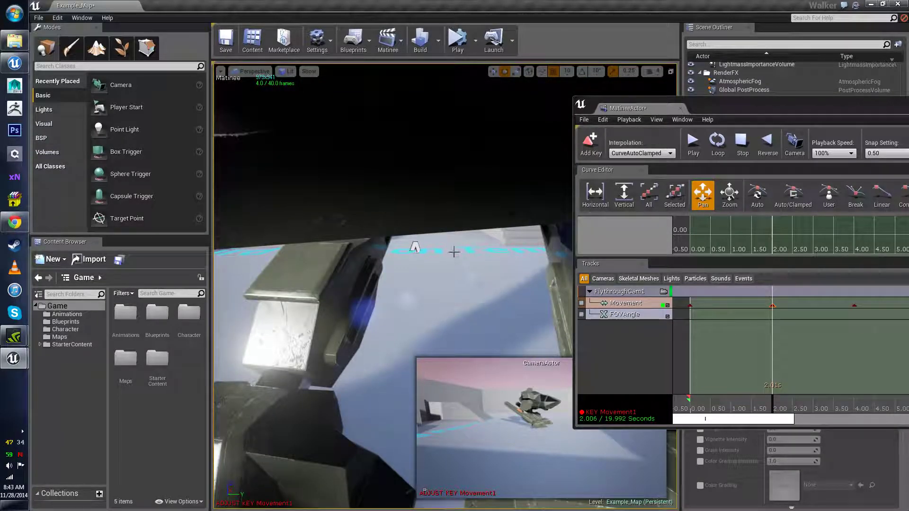
pyautogui.press('f')
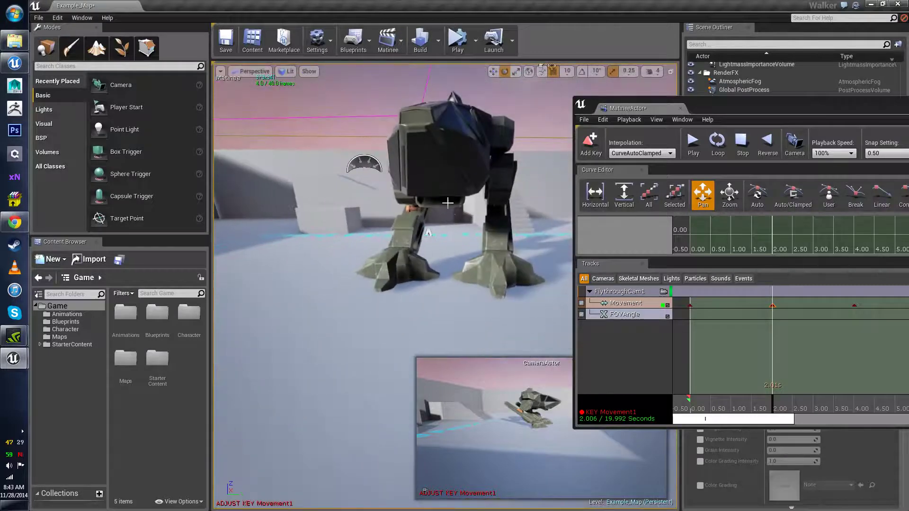
pyautogui.moveTo(448, 213); pyautogui.dragTo(441, 210, button='right')
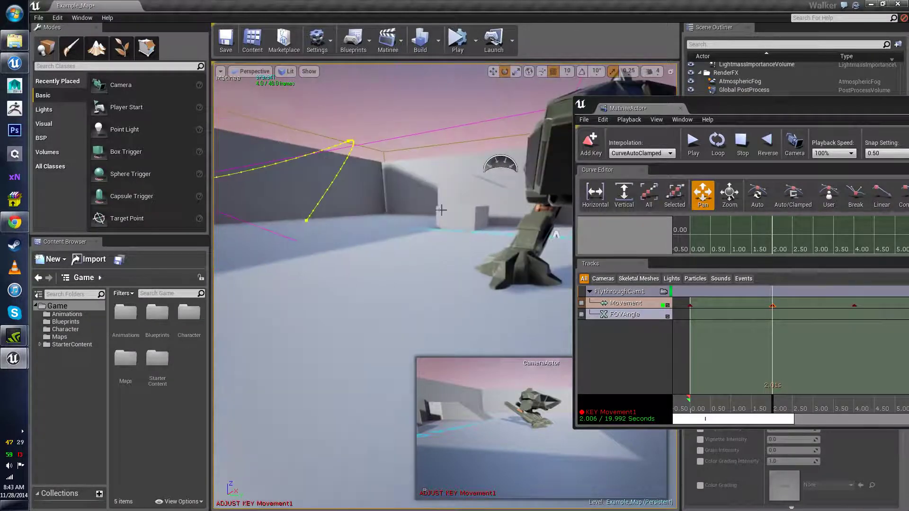
pyautogui.moveTo(360, 180); pyautogui.dragTo(377, 217, button='right')
# - Select the 4-second key and lower CameraActor slightly, then check the reshaped path around the walker
pyautogui.click(434, 205)
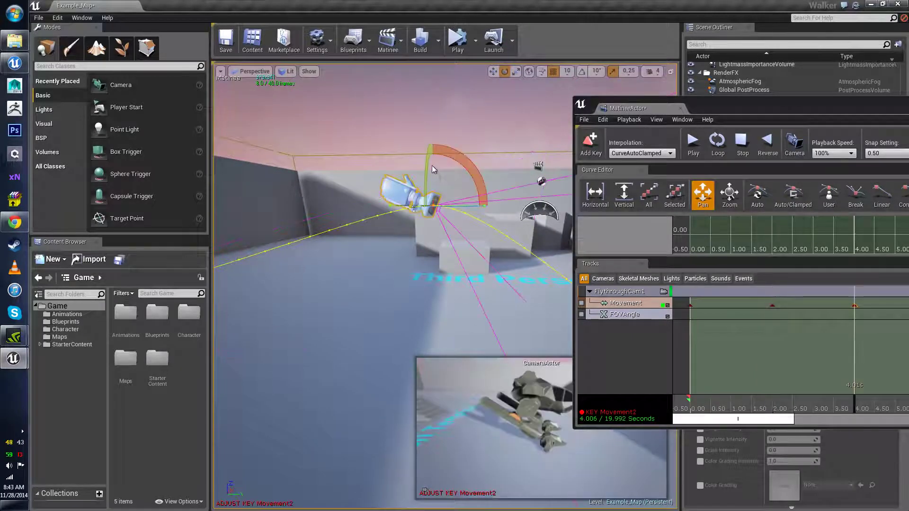
pyautogui.press('space')
pyautogui.press('space')
pyautogui.moveTo(433, 166); pyautogui.dragTo(434, 183)
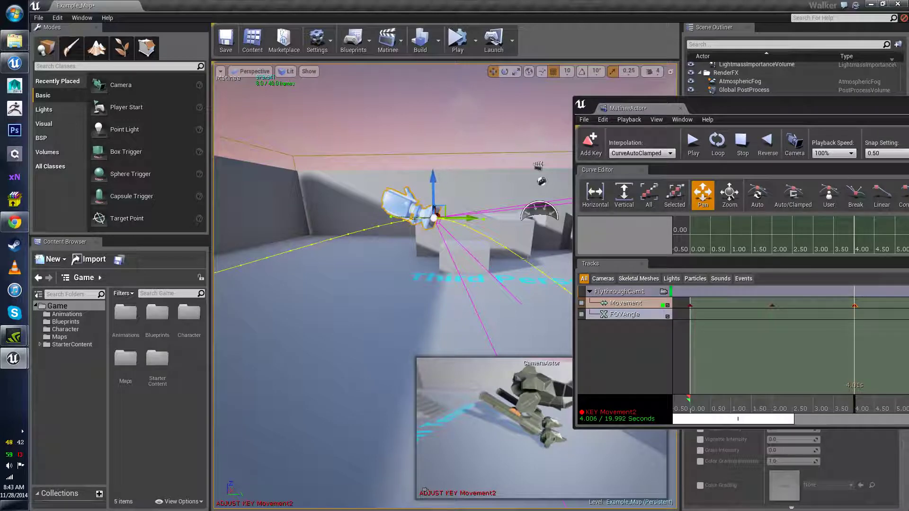
pyautogui.moveTo(470, 190); pyautogui.dragTo(552, 227, button='right')
pyautogui.moveTo(460, 195); pyautogui.dragTo(438, 197, button='right')
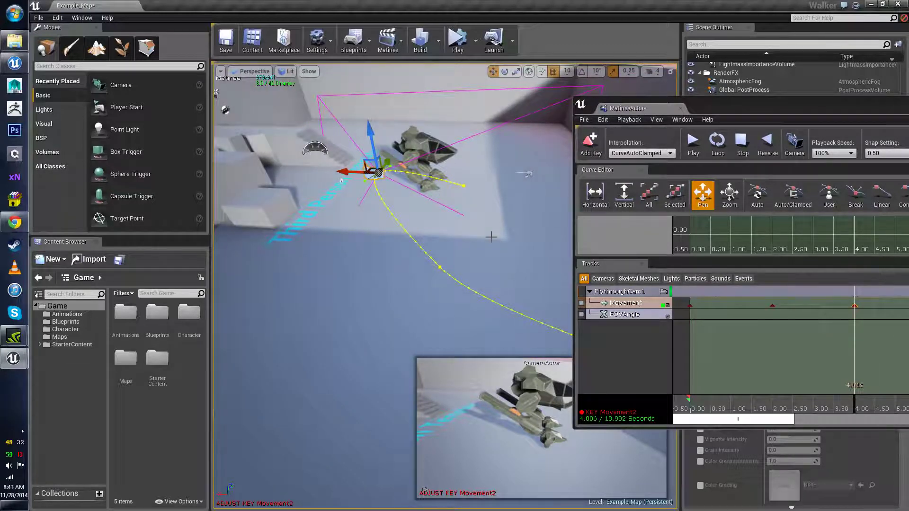
pyautogui.scroll(-3, 457, 233)
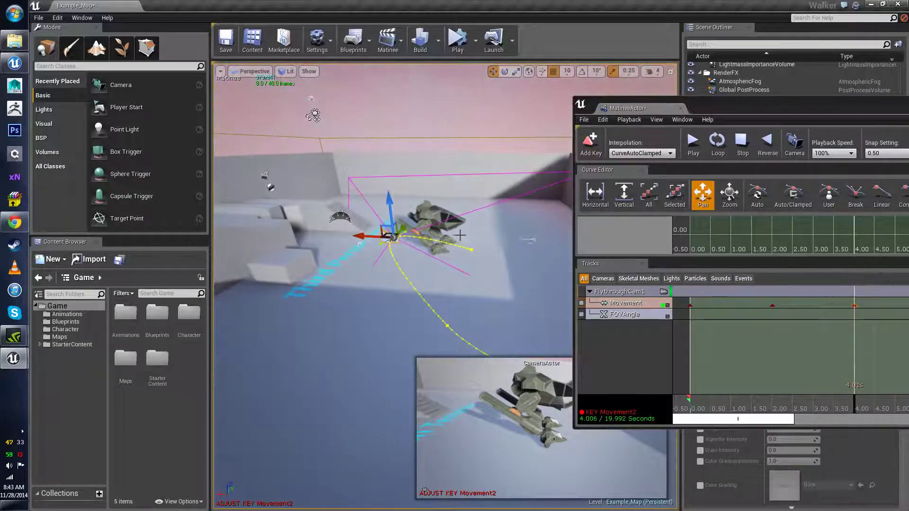
pyautogui.moveTo(457, 234); pyautogui.dragTo(428, 235, button='right')
pyautogui.moveTo(450, 270); pyautogui.dragTo(474, 262, button='right')
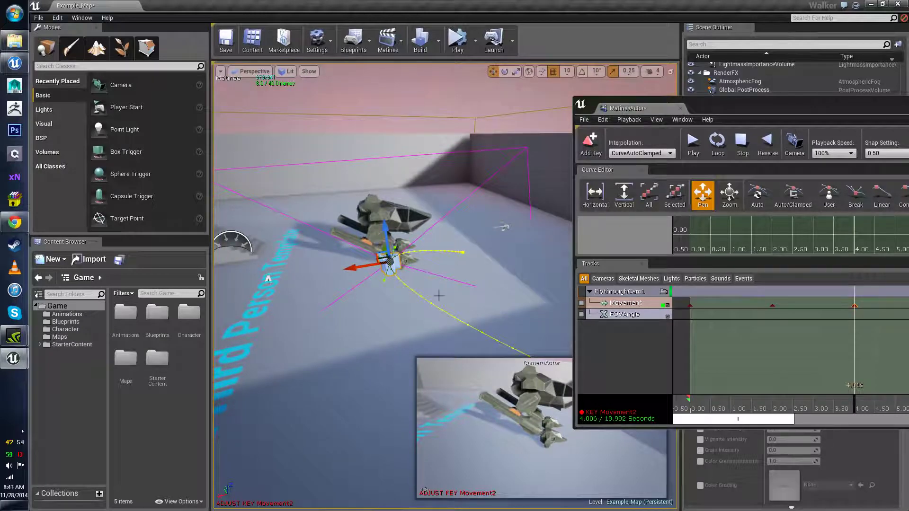
# - Maximize the Matinee editor, return the playhead to 0 seconds and give the Curve Editor more height
pyautogui.moveTo(826, 108); pyautogui.dragTo(524, 4)
pyautogui.moveTo(445, 492); pyautogui.dragTo(134, 498)
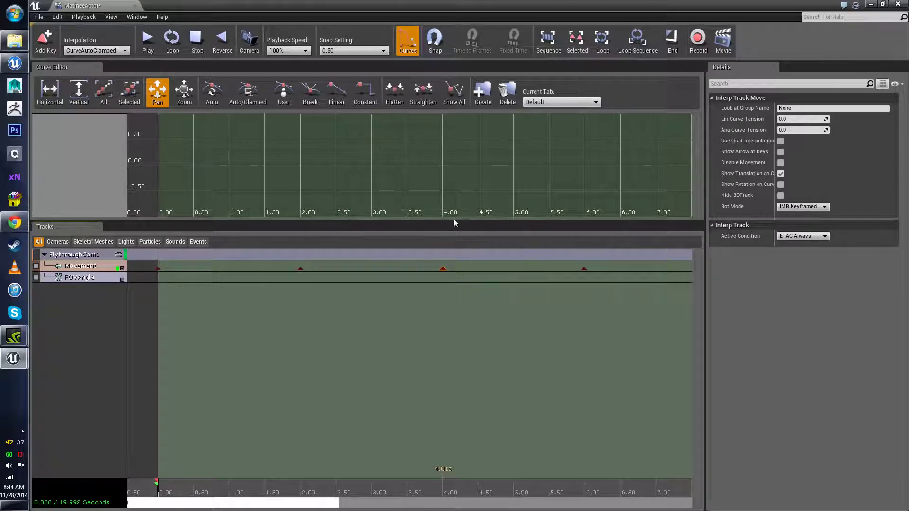
pyautogui.moveTo(454, 223); pyautogui.dragTo(451, 251)
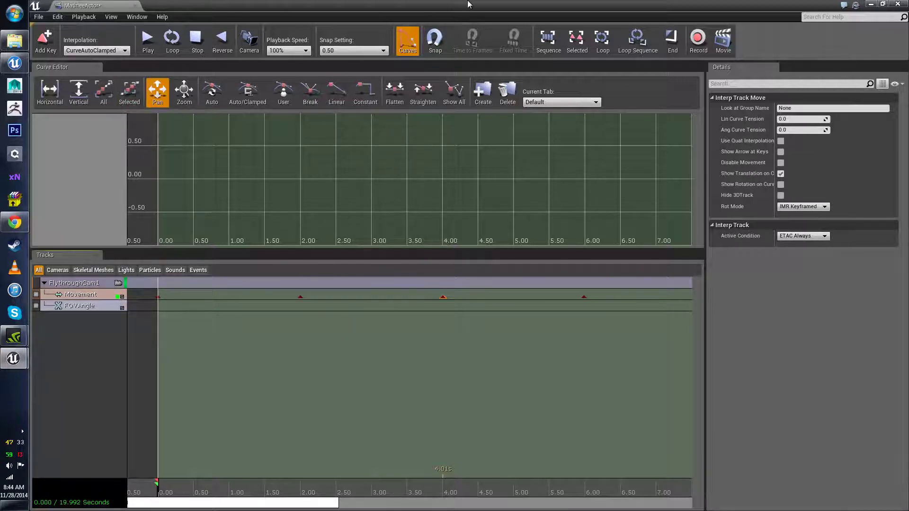
pyautogui.doubleClick(396, 6)
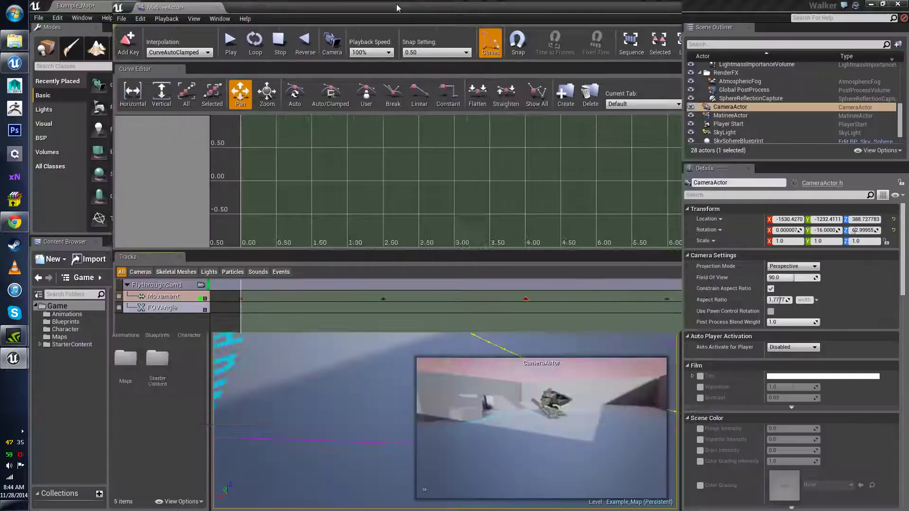
pyautogui.doubleClick(397, 6)
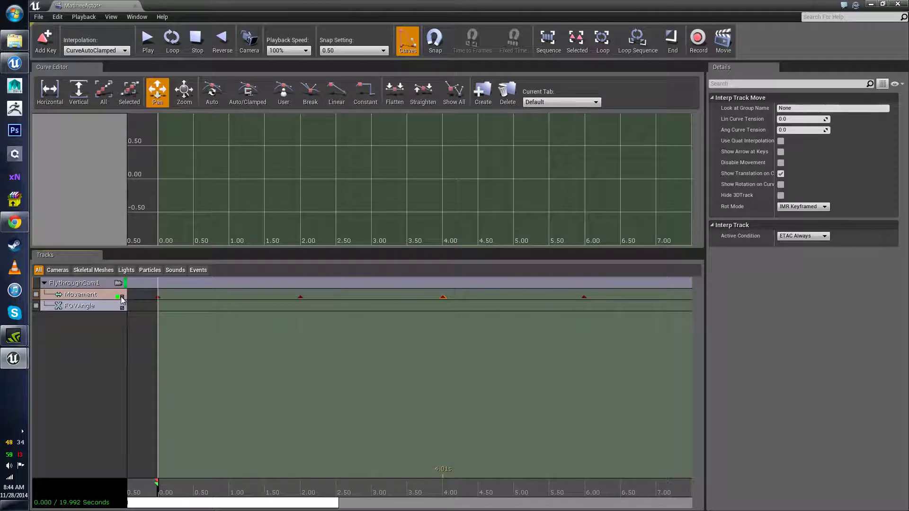
# - Scrub to about 3.33 seconds, select the Movement track and fit the whole 20-second sequence in the timeline
pyautogui.scroll(-8, 292, 205)
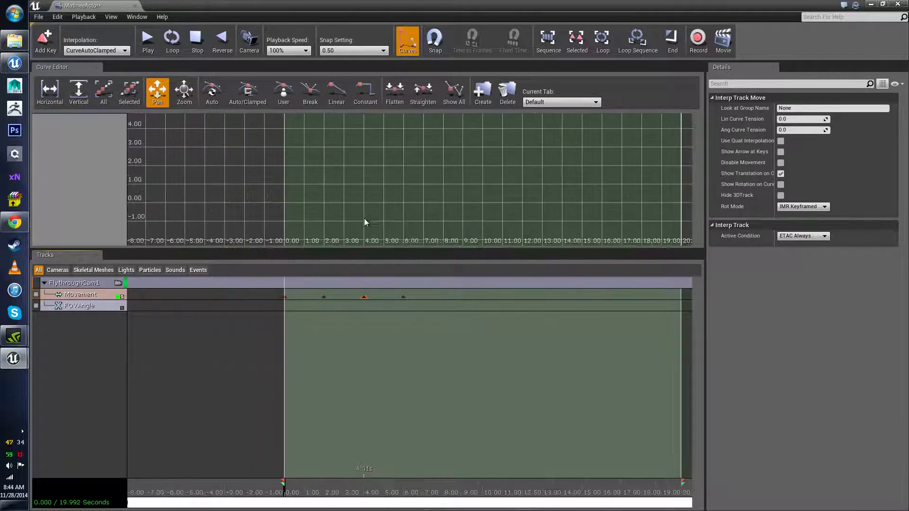
pyautogui.scroll(-5, 350, 189)
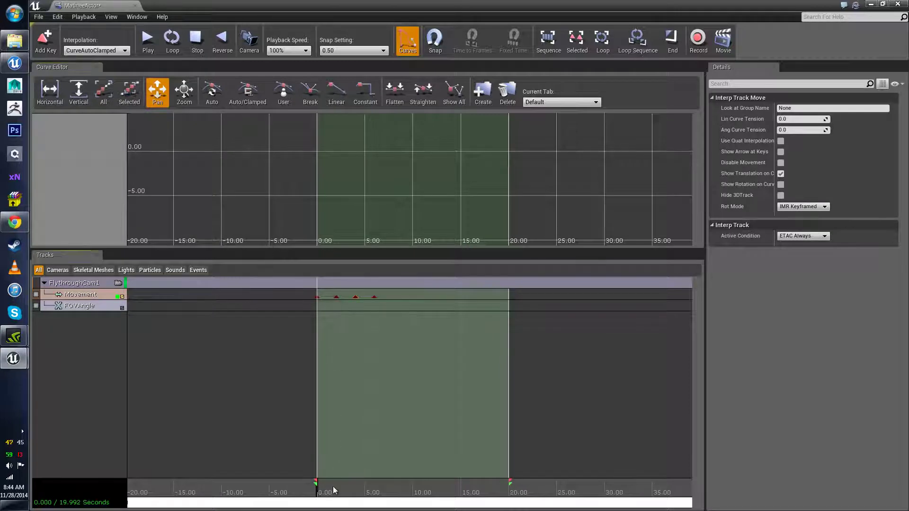
pyautogui.moveTo(319, 489); pyautogui.dragTo(351, 491)
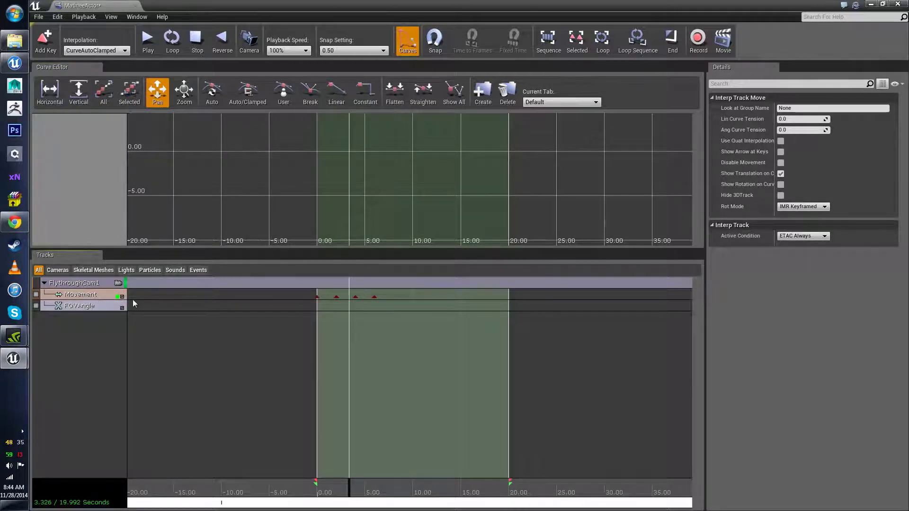
pyautogui.click(134, 304)
pyautogui.click(106, 297)
pyautogui.scroll(-2, 520, 177)
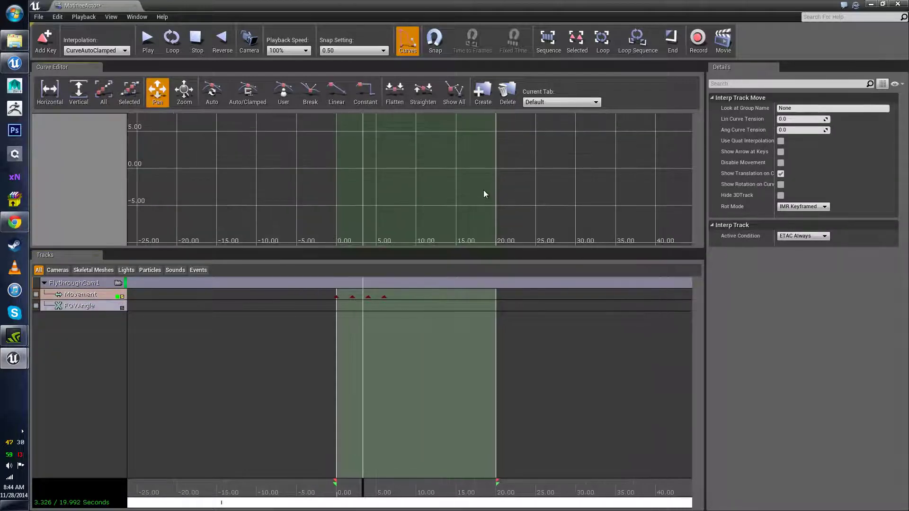
pyautogui.scroll(3, 484, 194)
pyautogui.moveTo(441, 204); pyautogui.dragTo(93, 336)
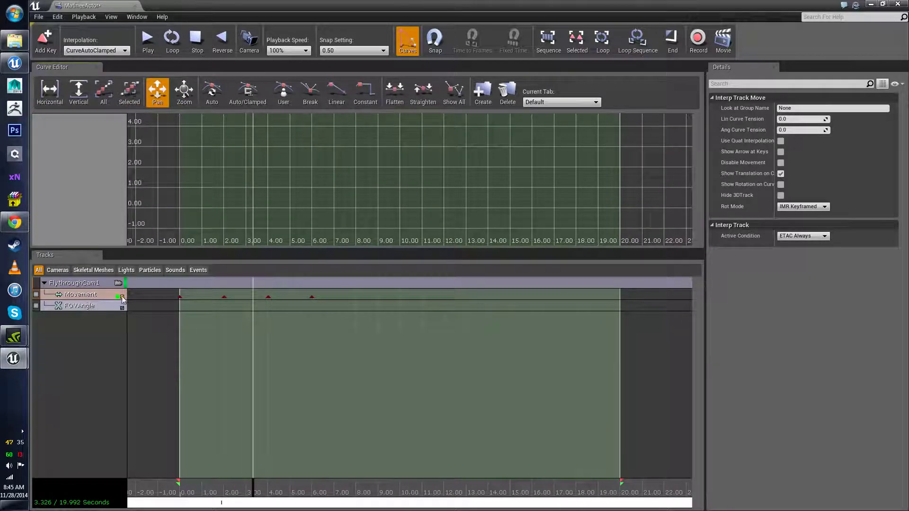
pyautogui.moveTo(358, 189)
pyautogui.mouseDown()
pyautogui.moveTo(320, 172)
pyautogui.moveTo(371, 186)
pyautogui.mouseUp()
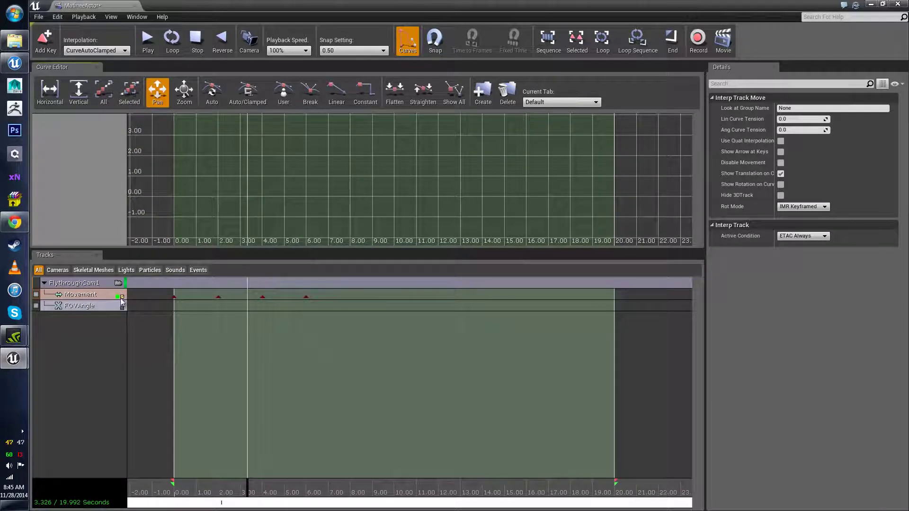
# - Switch to the level editor, examine the camera path around the walker from several angles, and return to the Matinee editor
pyautogui.click(870, 5)
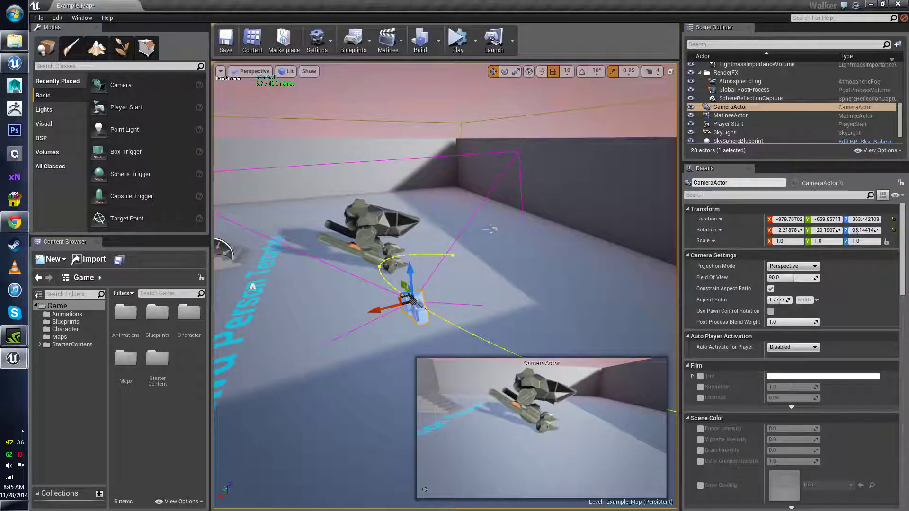
pyautogui.moveTo(445, 284); pyautogui.dragTo(284, 279, button='right')
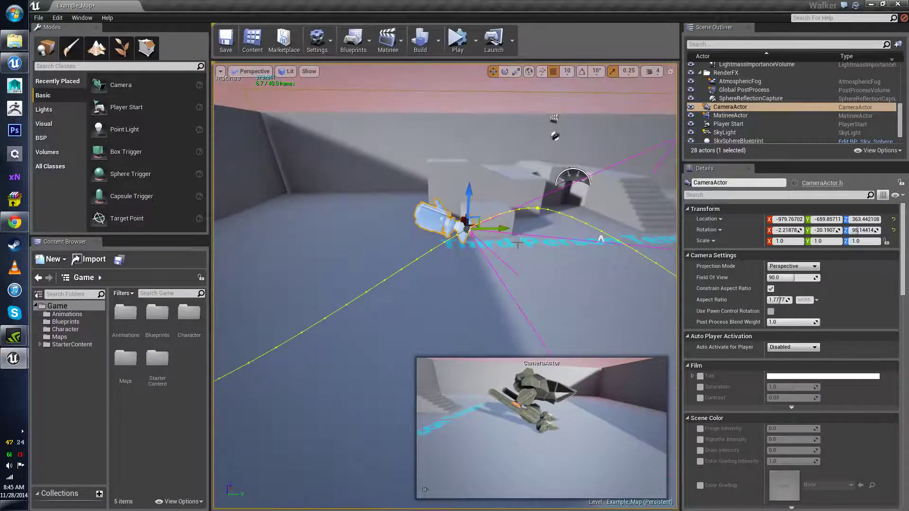
pyautogui.moveTo(444, 125); pyautogui.dragTo(426, 121, button='right')
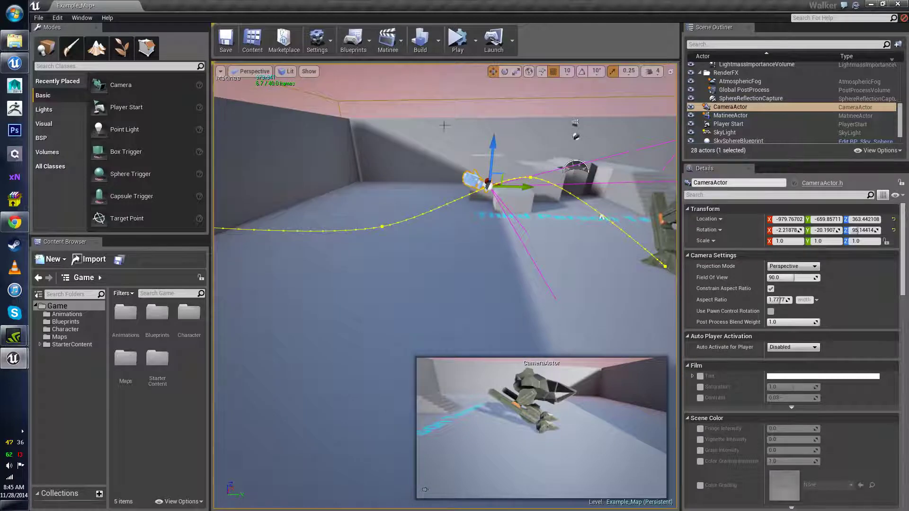
pyautogui.moveTo(451, 245); pyautogui.dragTo(492, 244, button='right')
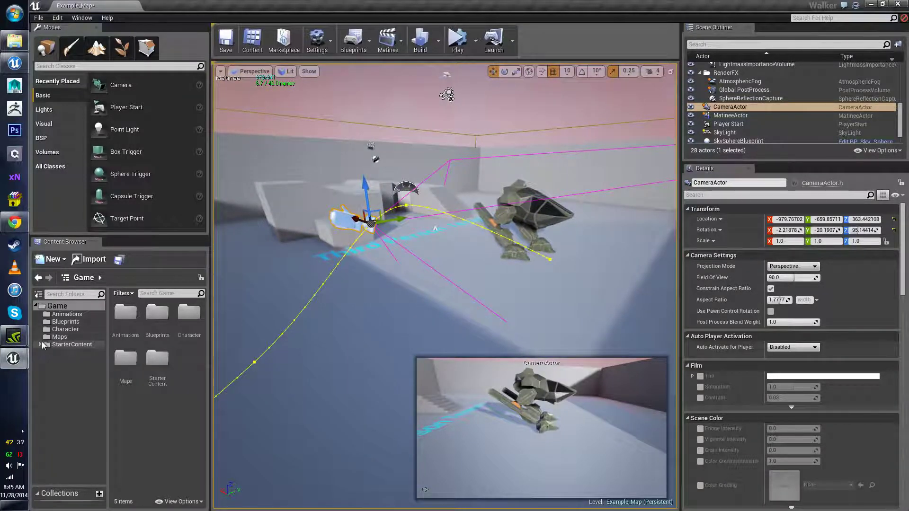
pyautogui.click(9, 368)
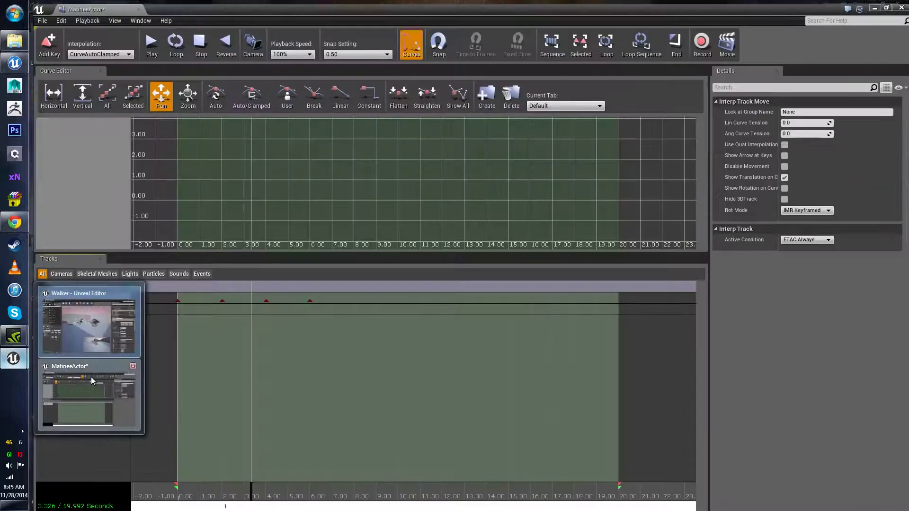
pyautogui.click(91, 376)
# - Collapse the FlythroughCam1 group and add a new director group to the Matinee
pyautogui.click(52, 283)
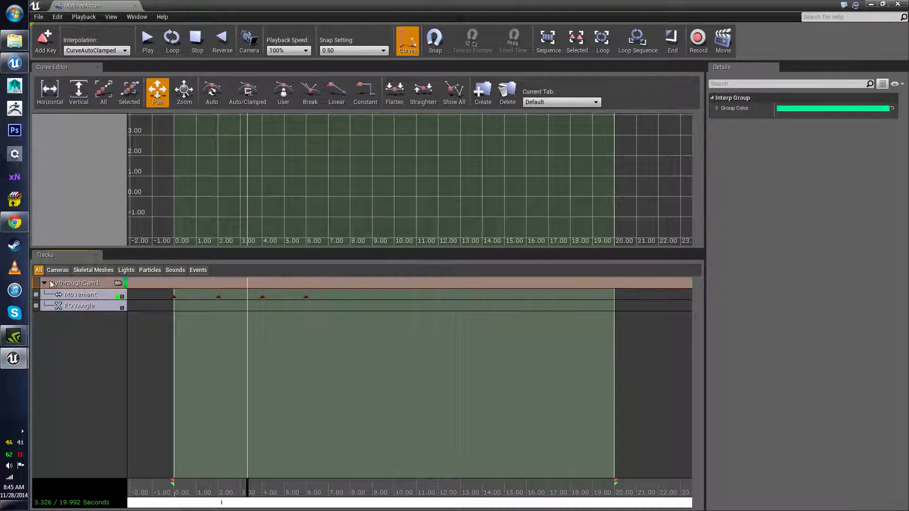
pyautogui.click(44, 283)
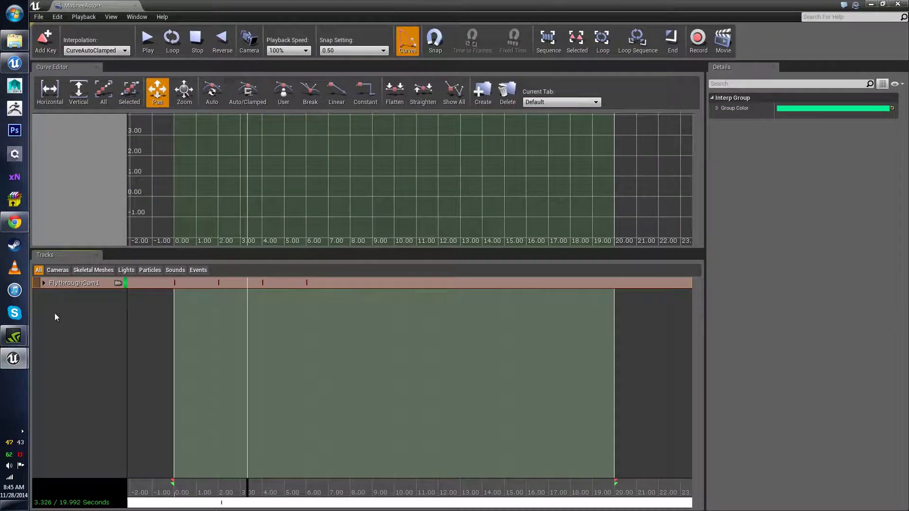
pyautogui.click(43, 284)
pyautogui.click(43, 284)
pyautogui.click(67, 314)
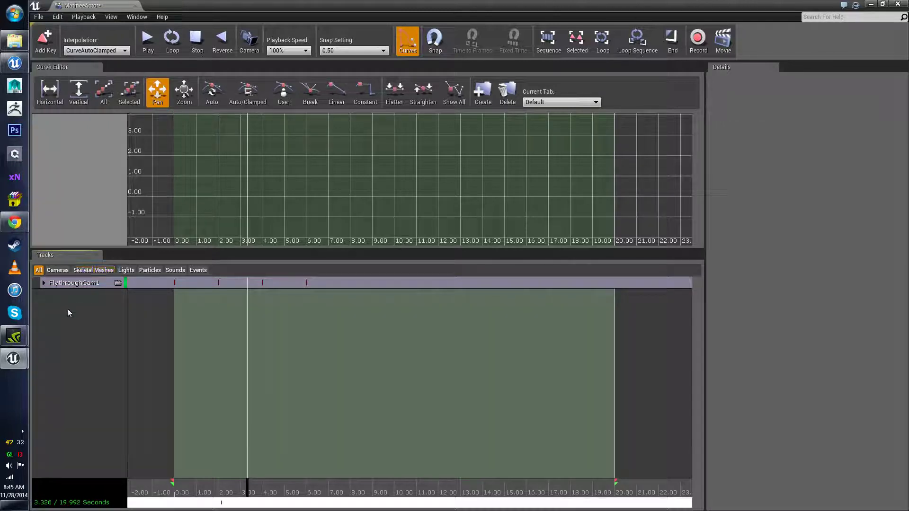
pyautogui.rightClick(67, 308)
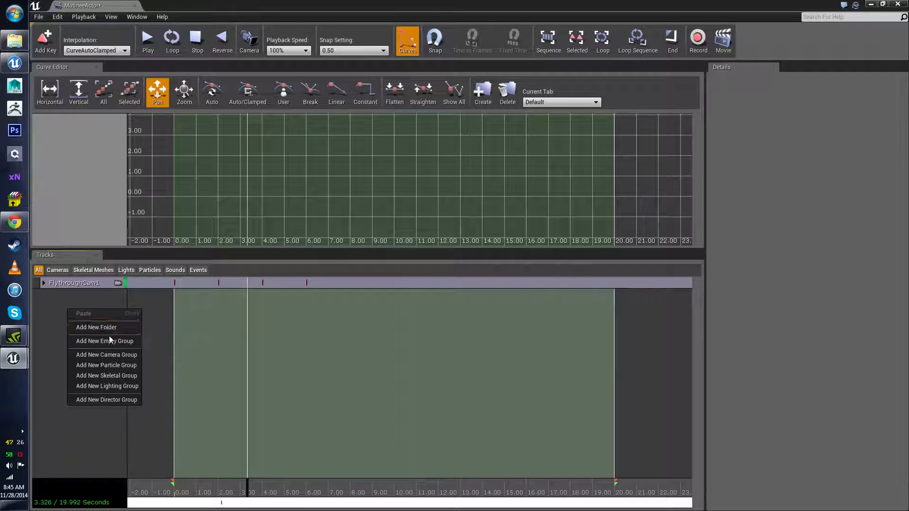
pyautogui.click(96, 399)
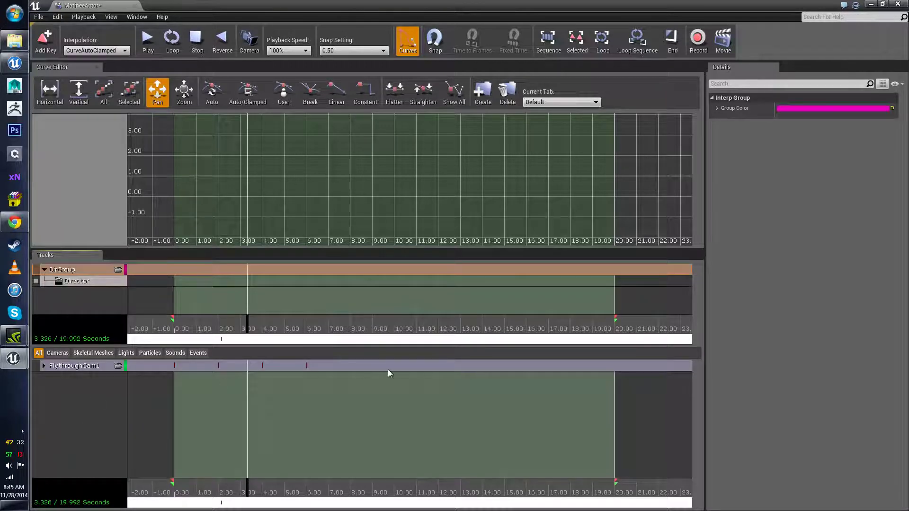
# - Give the Tracks area more height, return the playhead to 0 seconds and select the Director track
pyautogui.moveTo(429, 247); pyautogui.dragTo(403, 216)
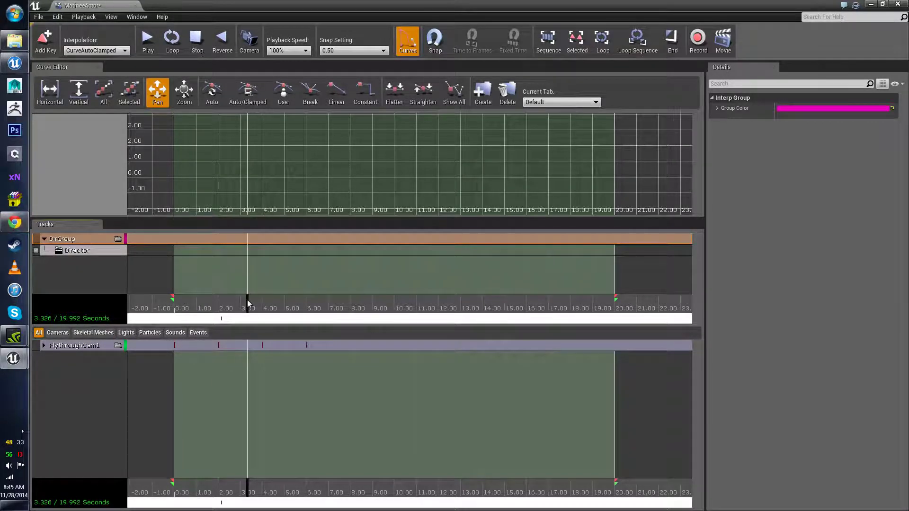
pyautogui.moveTo(248, 303); pyautogui.dragTo(170, 303)
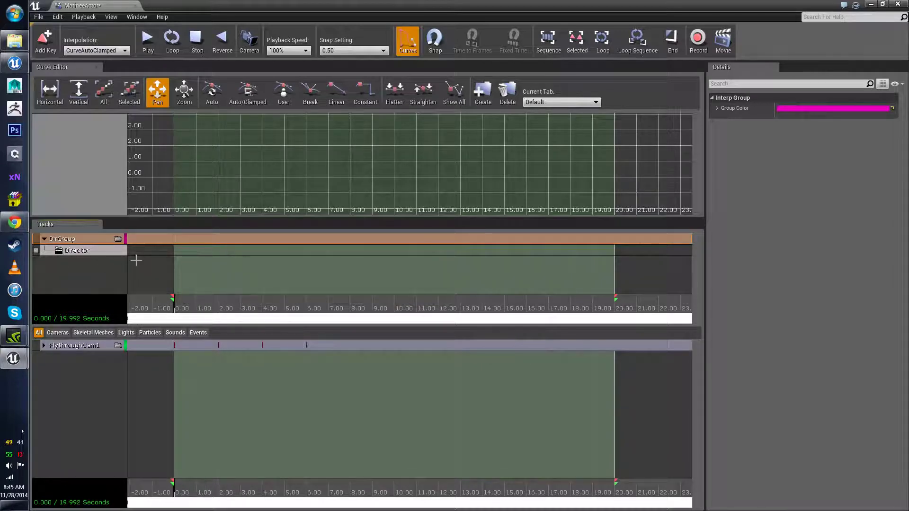
pyautogui.click(104, 251)
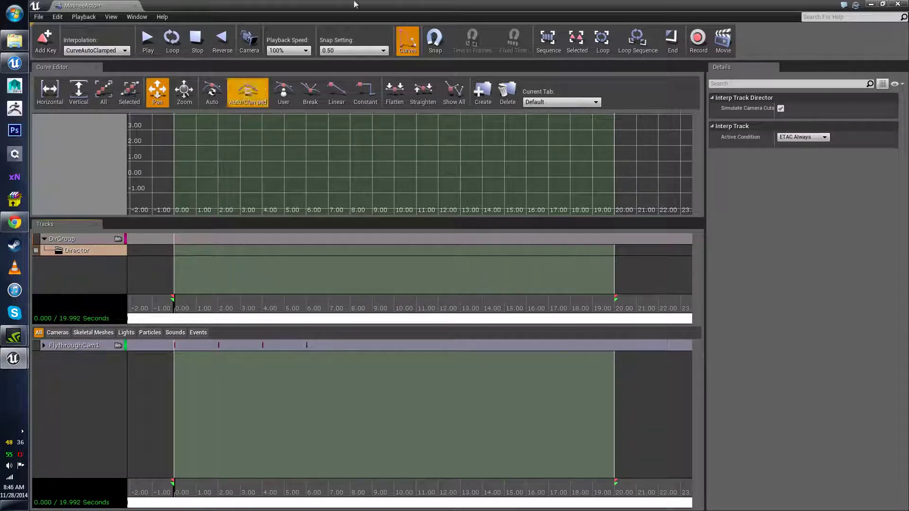
# - Restore the Matinee editor to a smaller window, place it beside the level viewport and look around the camera path
pyautogui.moveTo(563, 4); pyautogui.dragTo(371, 1)
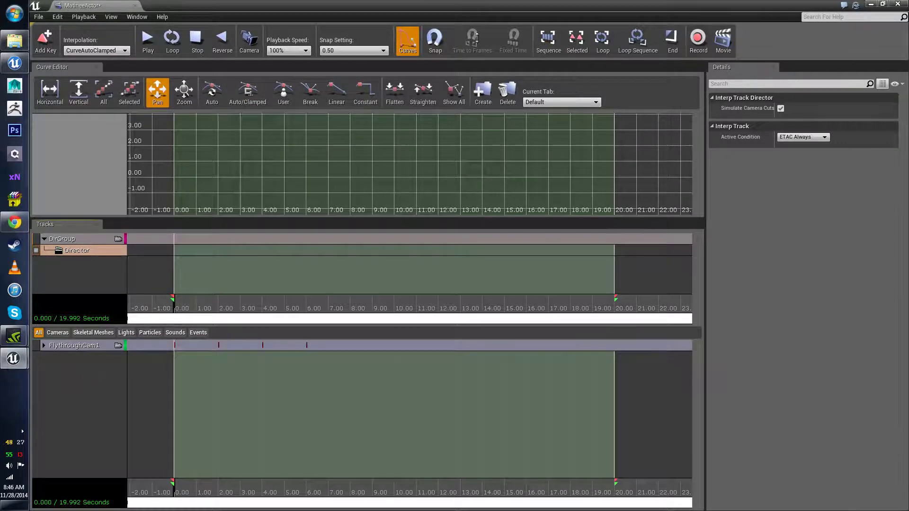
pyautogui.moveTo(474, 4); pyautogui.dragTo(830, 171)
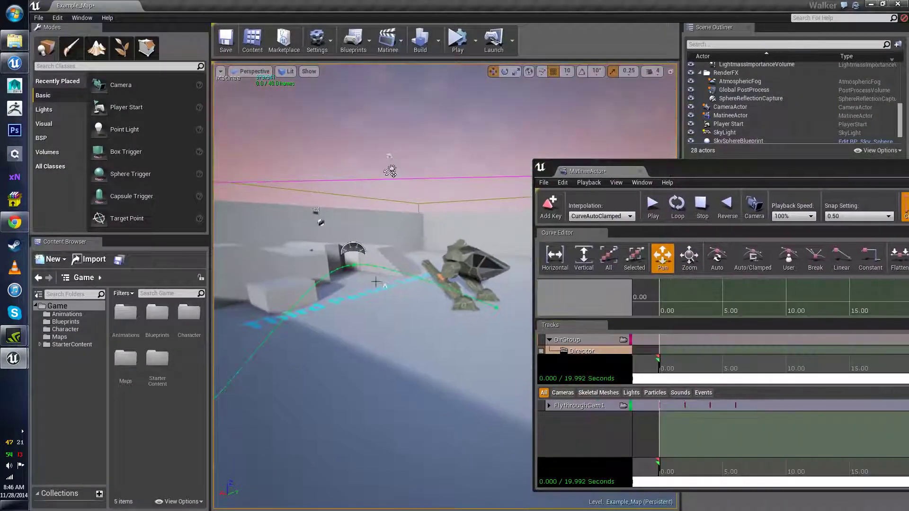
pyautogui.moveTo(662, 171); pyautogui.dragTo(592, 49)
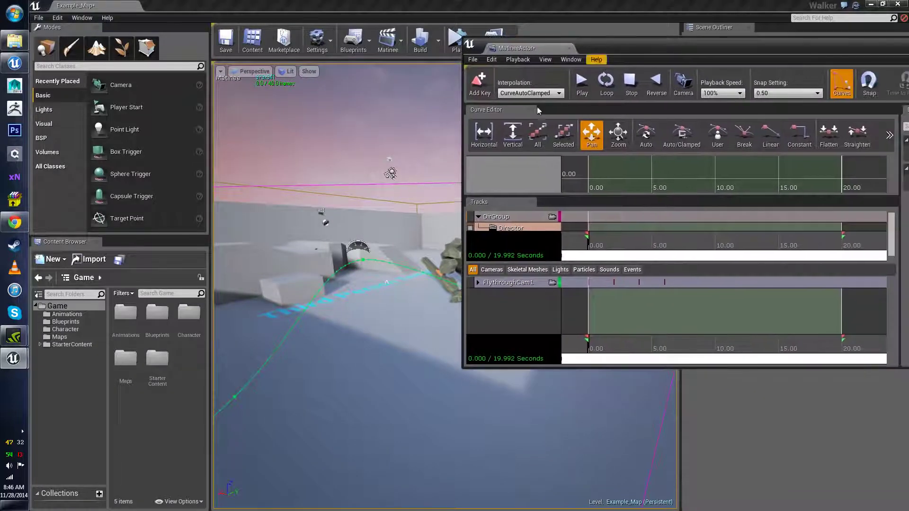
pyautogui.moveTo(383, 321); pyautogui.dragTo(555, 430)
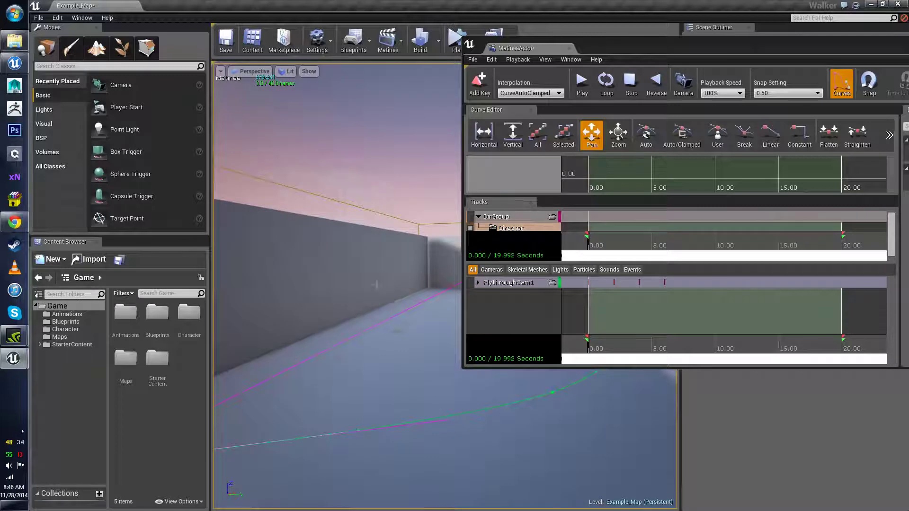
# - Look through the FlythroughCam1 camera in the level viewport and scrub the sequence to about 1.97 seconds
pyautogui.click(553, 283)
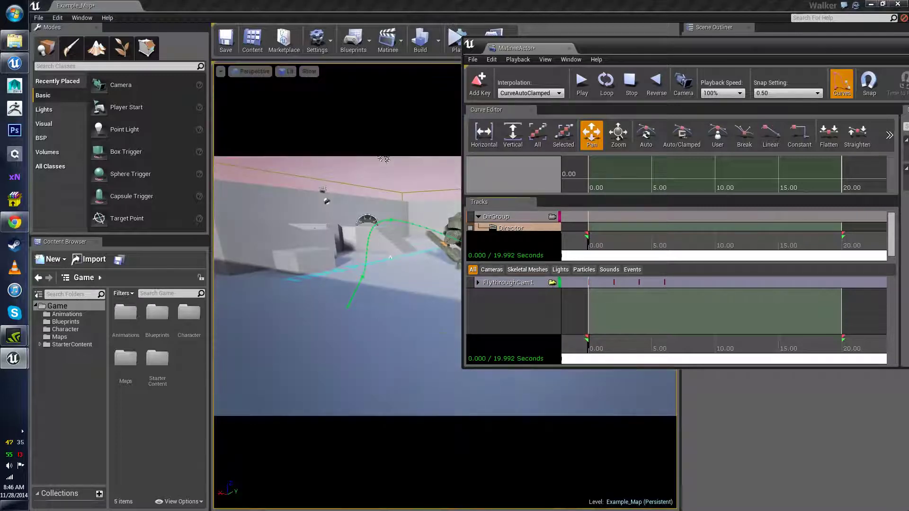
pyautogui.click(552, 283)
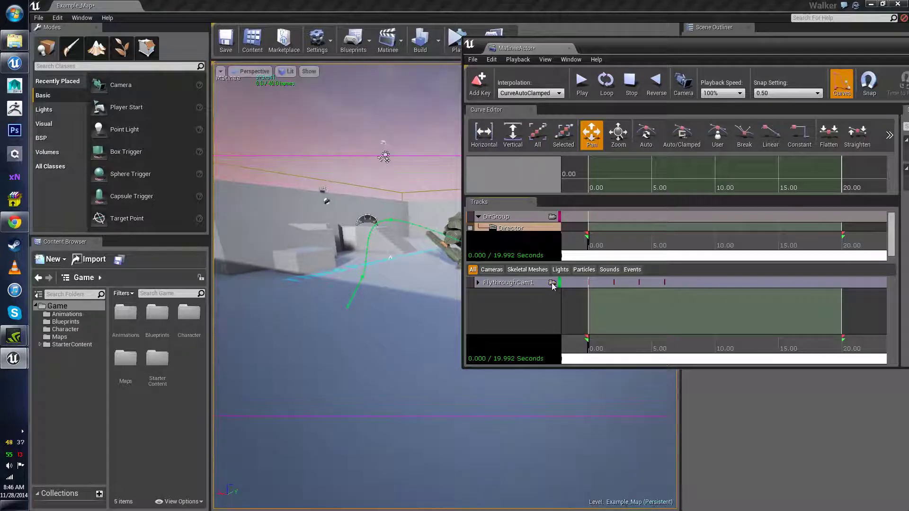
pyautogui.click(552, 284)
pyautogui.moveTo(426, 303); pyautogui.dragTo(359, 297, button='right')
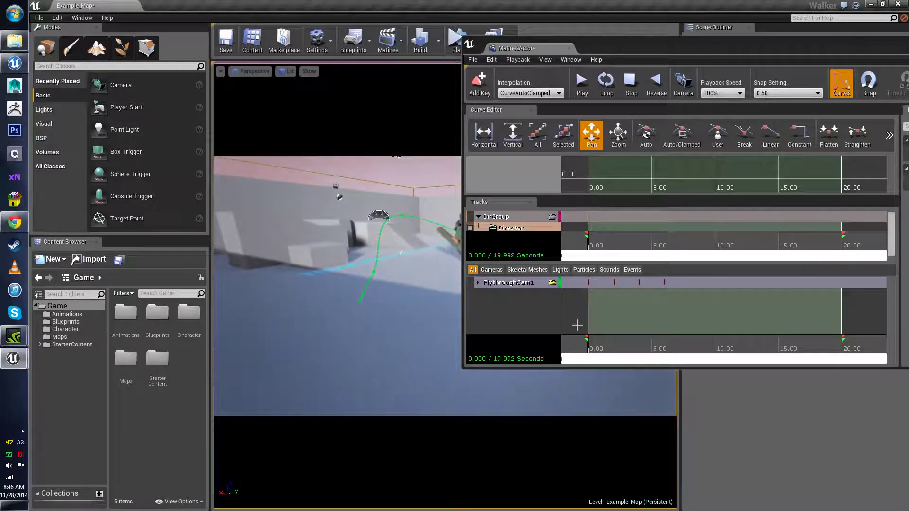
pyautogui.moveTo(591, 349); pyautogui.dragTo(607, 349)
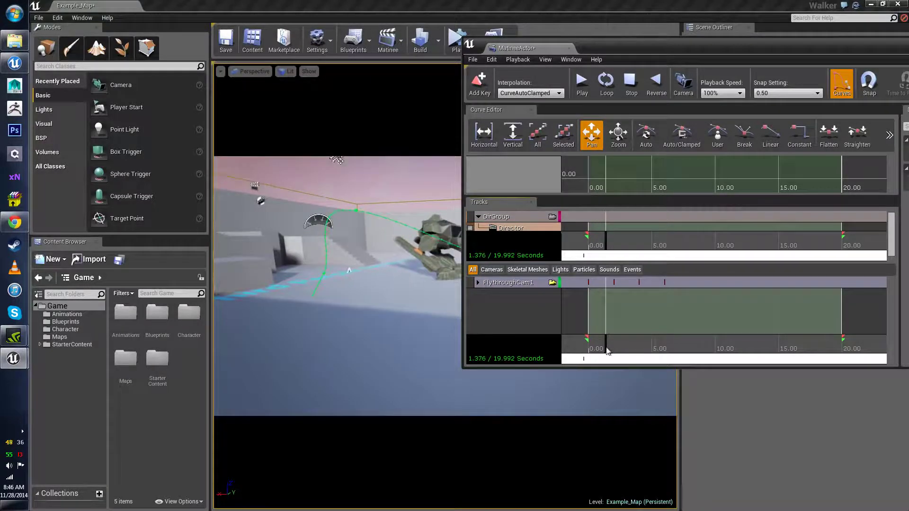
pyautogui.moveTo(336, 159); pyautogui.dragTo(337, 166, button='right')
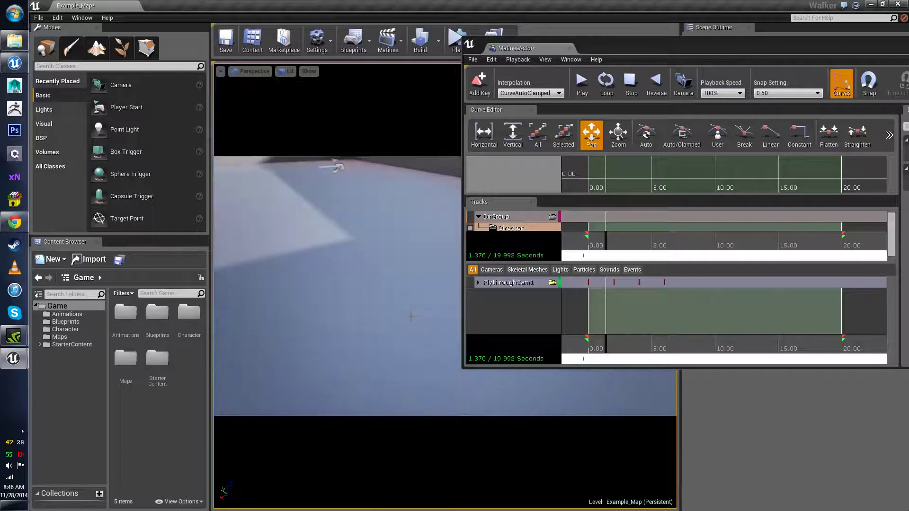
pyautogui.moveTo(608, 344); pyautogui.dragTo(614, 346)
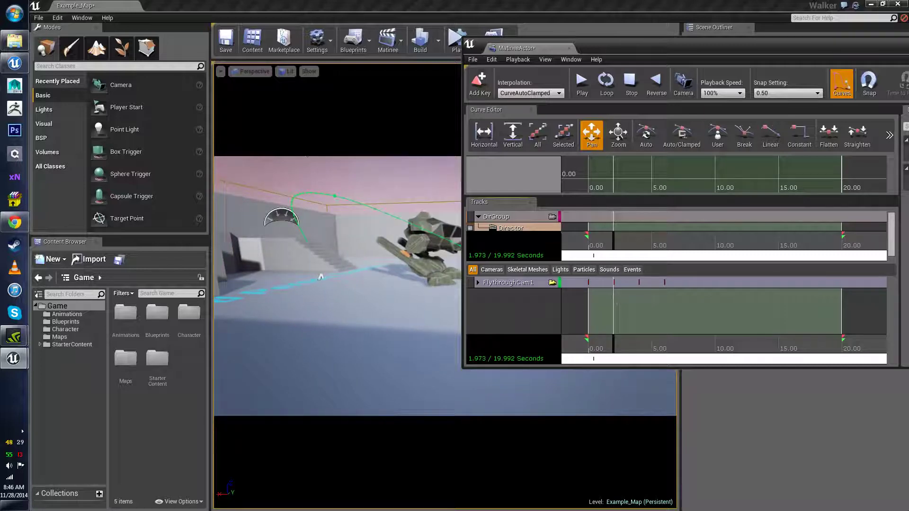
# - Set the Matinee time to about 0.97 seconds on the timeline and maximize the Matinee window
pyautogui.moveTo(320, 276); pyautogui.dragTo(413, 190, button='right')
pyautogui.moveTo(429, 317); pyautogui.dragTo(412, 293, button='right')
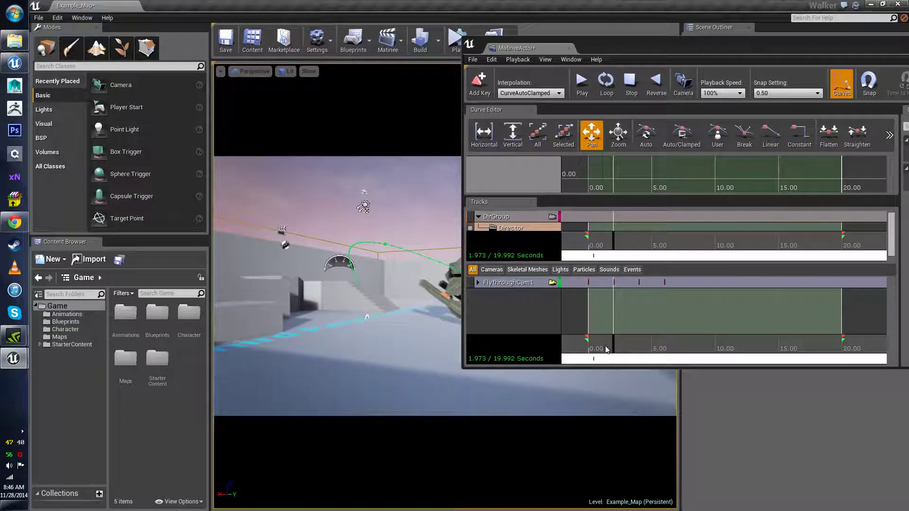
pyautogui.click(601, 348)
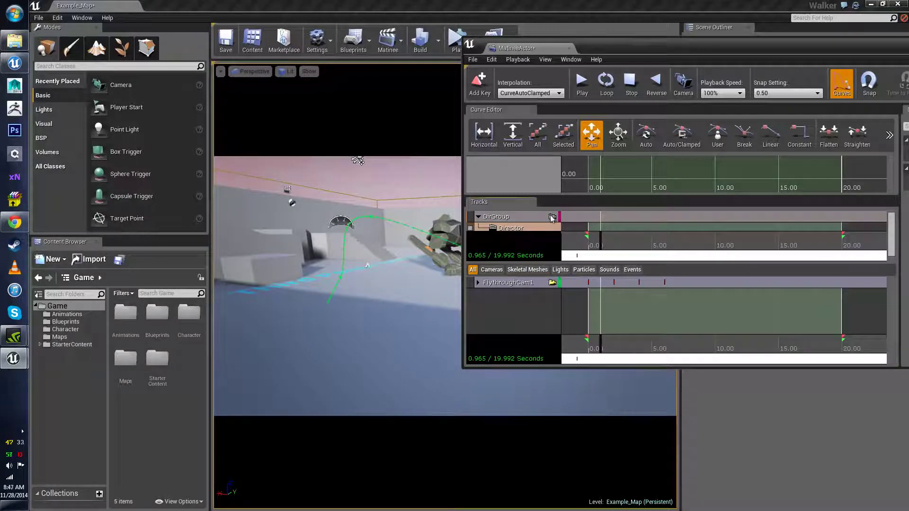
pyautogui.moveTo(635, 47); pyautogui.dragTo(572, 64)
pyautogui.doubleClick(572, 64)
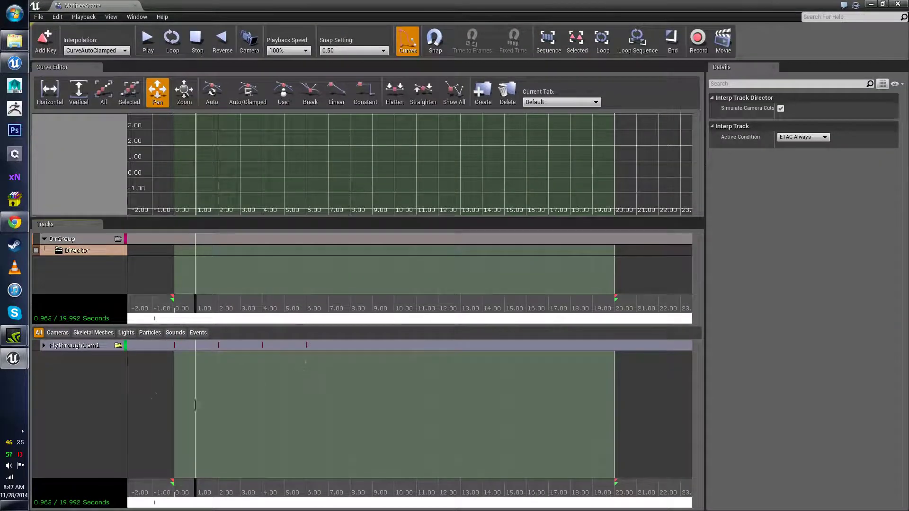
# - Add a new camera group named FlythourghCam2 below FlythroughCam1 in the Matinee tracks
pyautogui.click(151, 398)
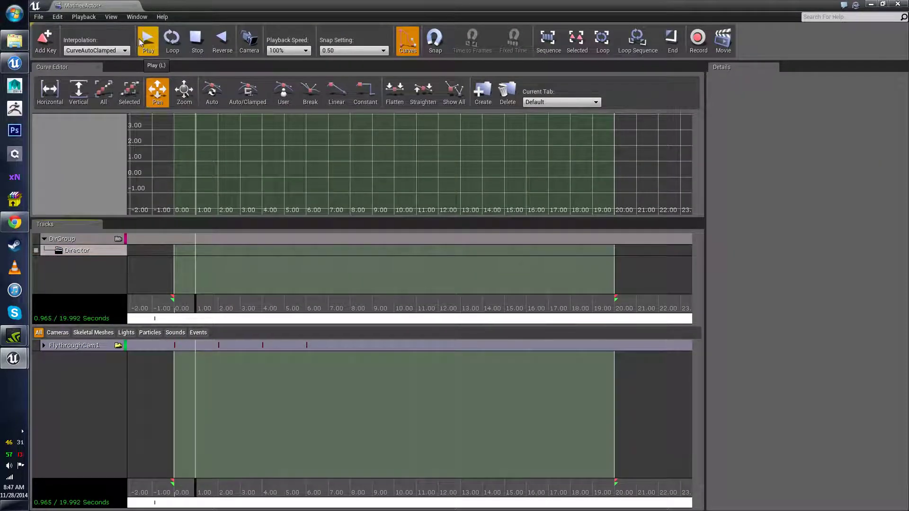
pyautogui.click(249, 38)
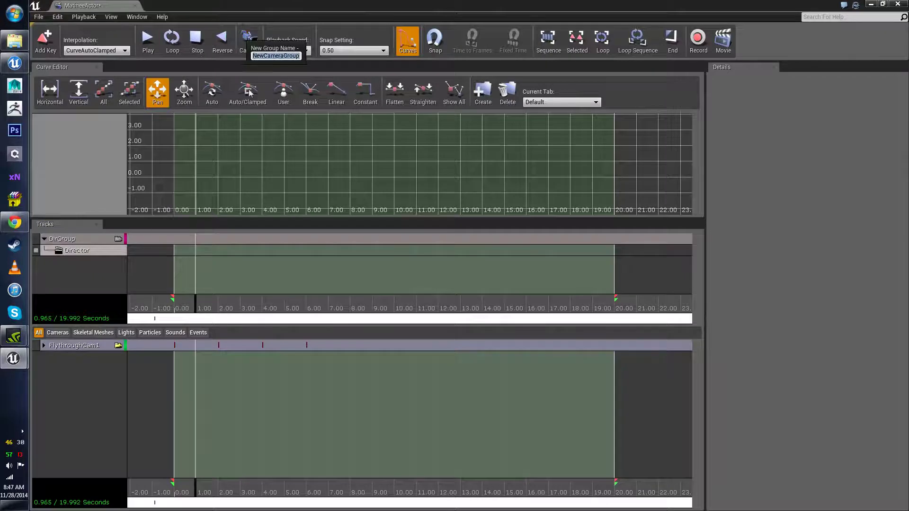
pyautogui.rightClick(81, 382)
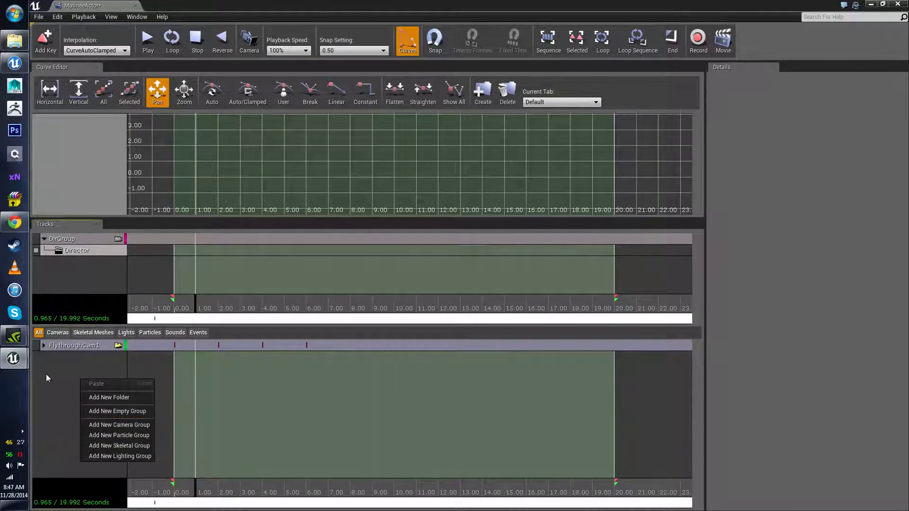
pyautogui.click(119, 425)
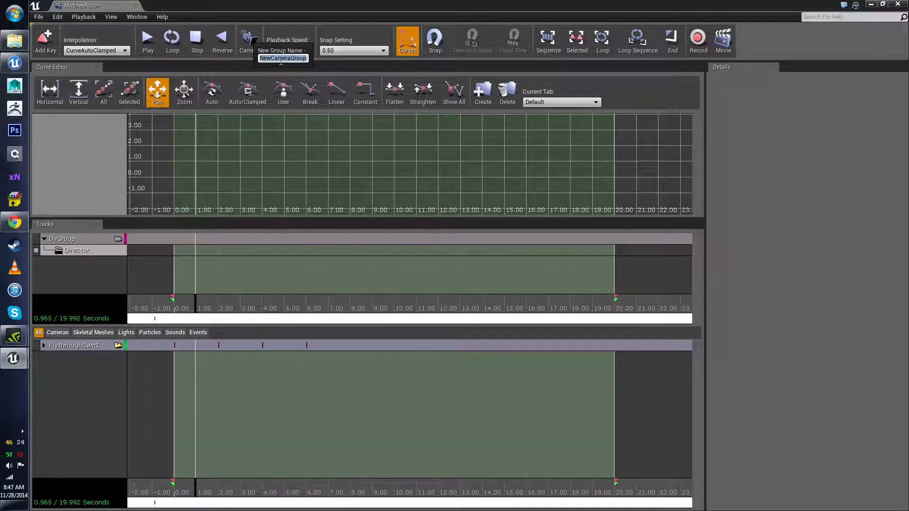
pyautogui.write('F')
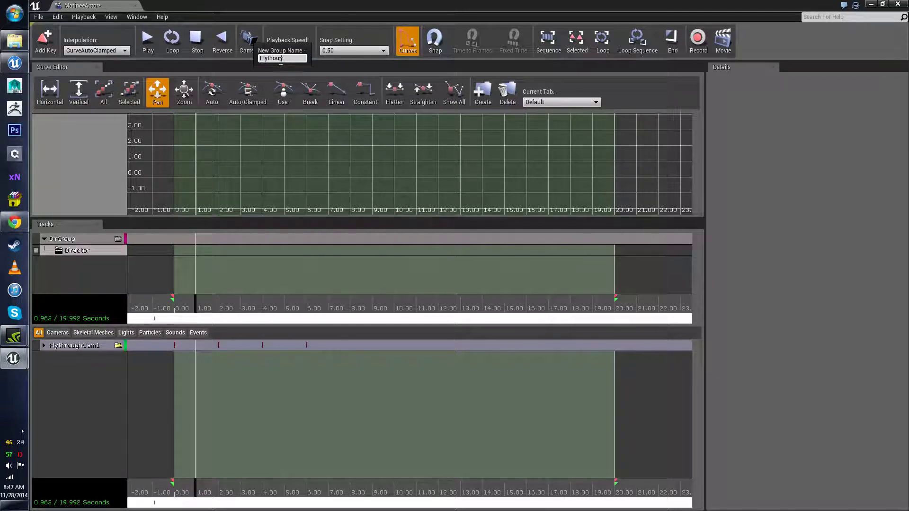
pyautogui.write('lythroughCam2')
pyautogui.press('Return')
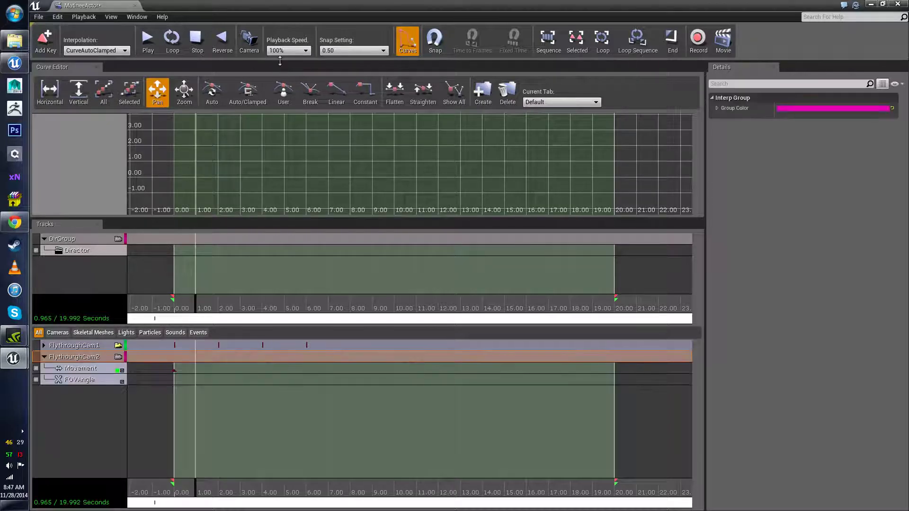
pyautogui.click(66, 406)
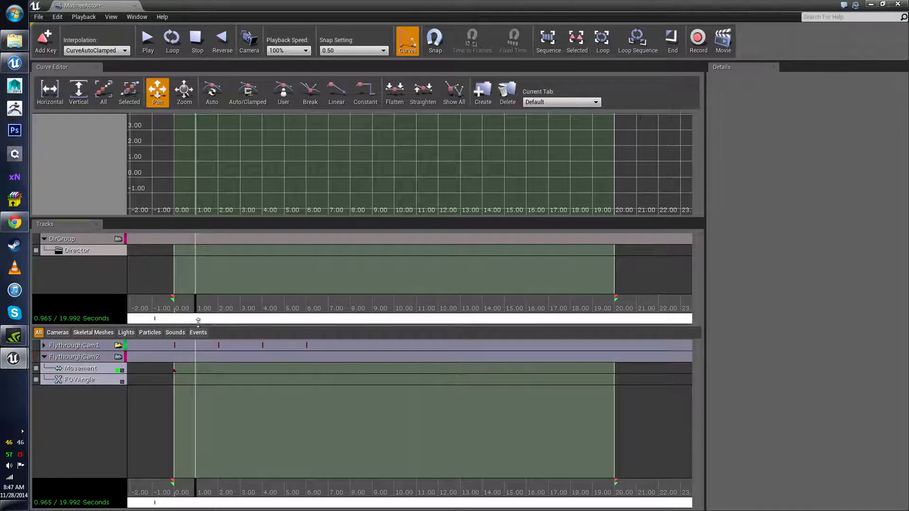
# - Restore the Matinee window over the level editor and switch the viewport's camera lock from FlythroughCam1 to FlythourghCam2
pyautogui.moveTo(452, 12); pyautogui.dragTo(697, 103)
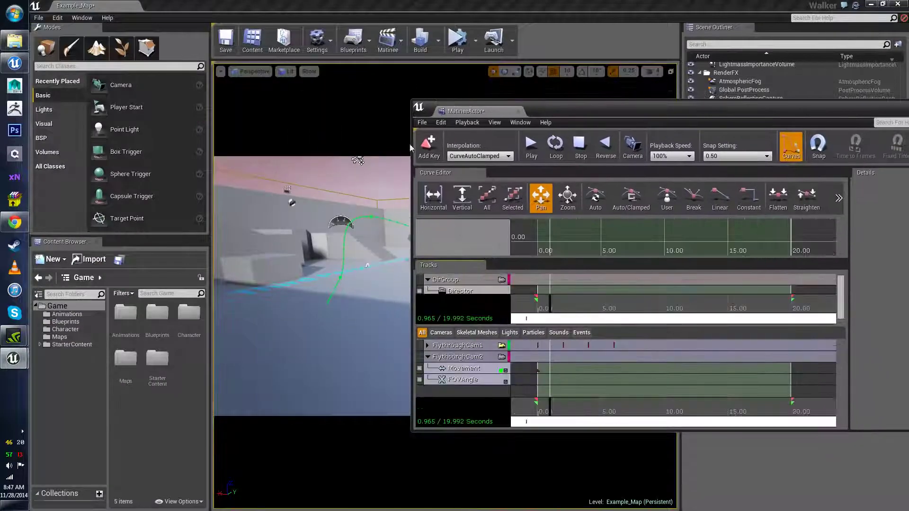
pyautogui.click(220, 71)
pyautogui.moveTo(243, 118)
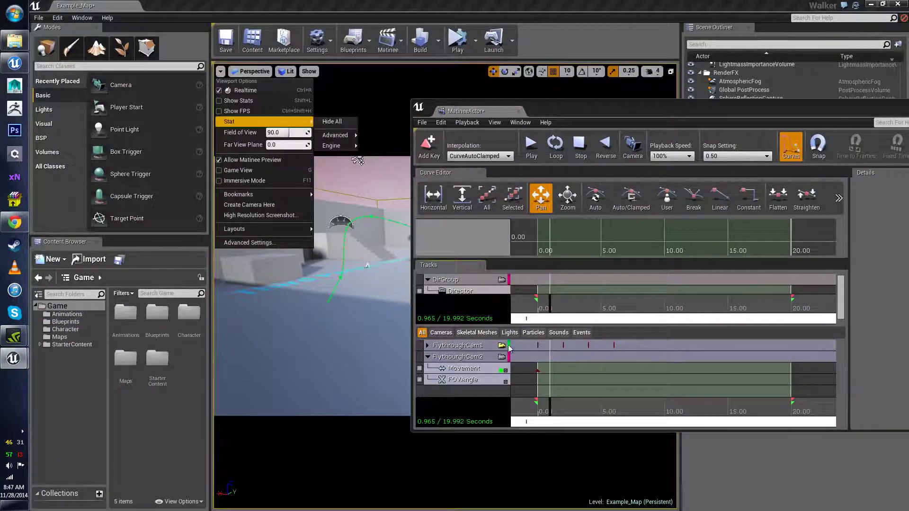
pyautogui.click(331, 120)
pyautogui.click(501, 346)
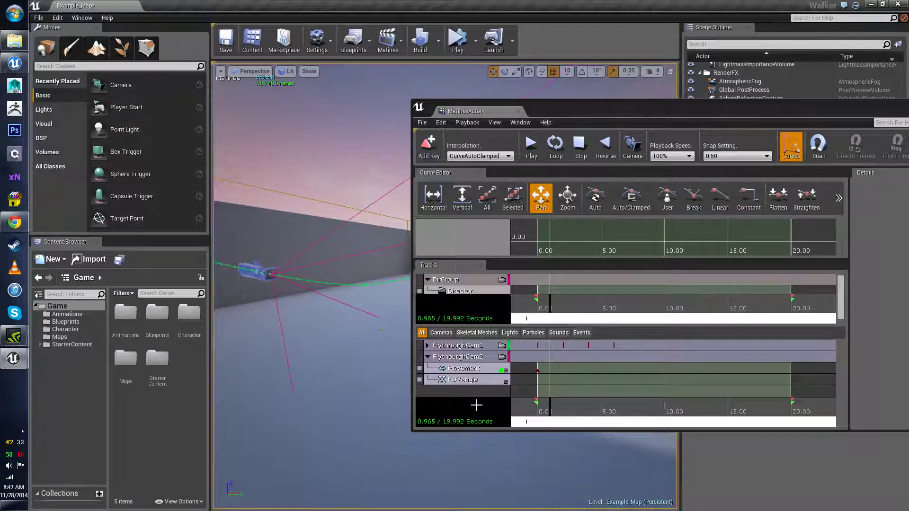
pyautogui.click(502, 358)
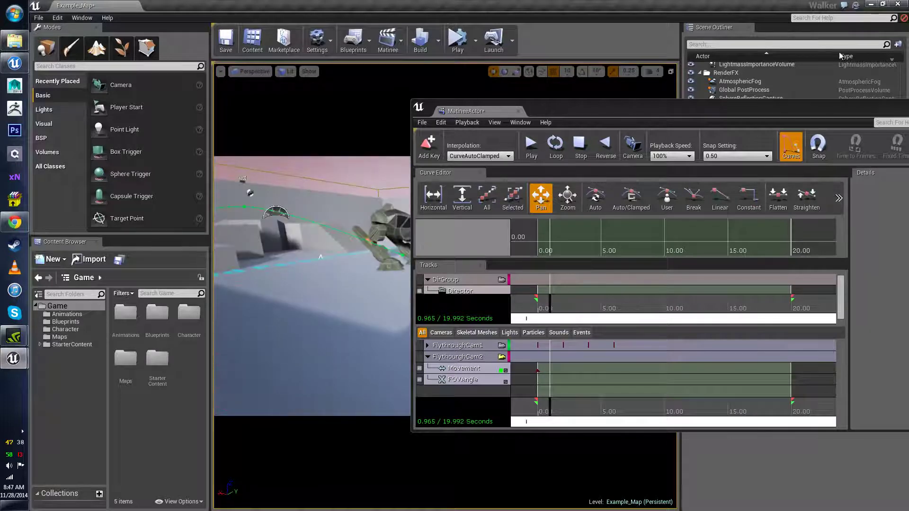
# - Undock the level viewport into its own floating window and snap it to one half of the screen
pyautogui.moveTo(888, 108); pyautogui.dragTo(907, 284)
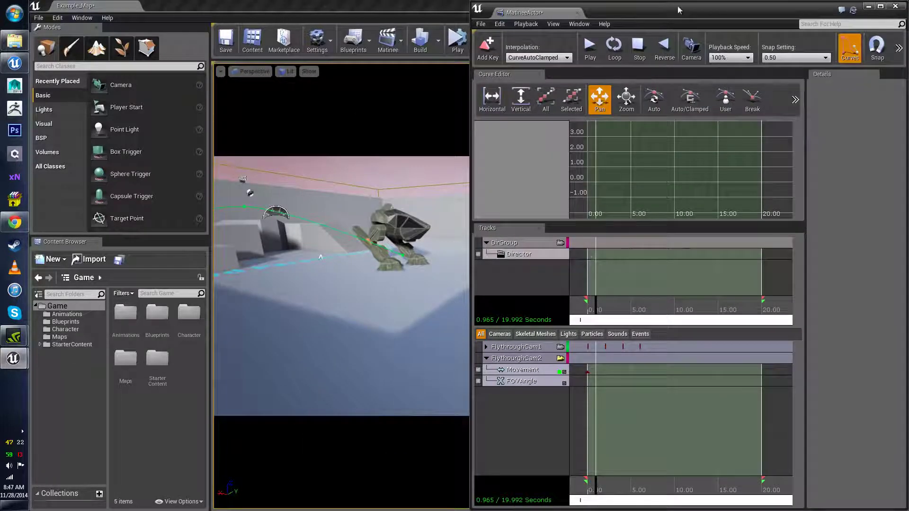
pyautogui.moveTo(680, 9); pyautogui.dragTo(731, 127)
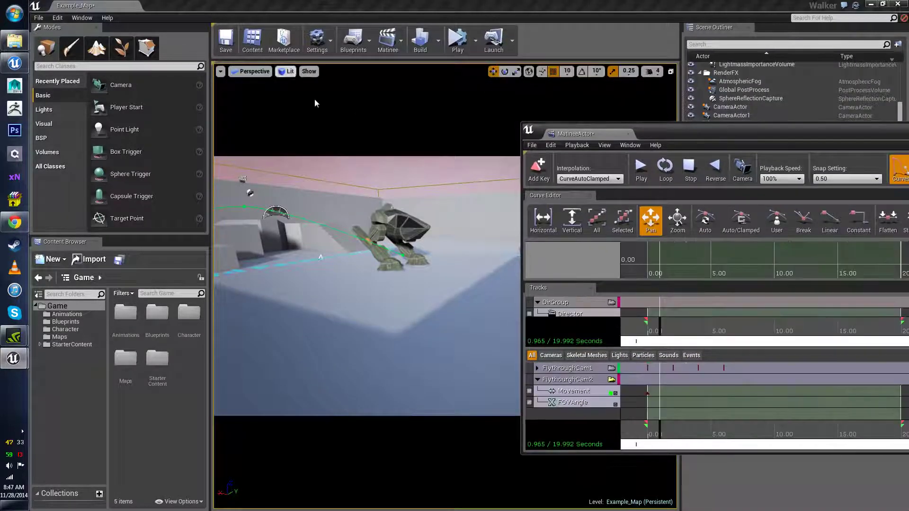
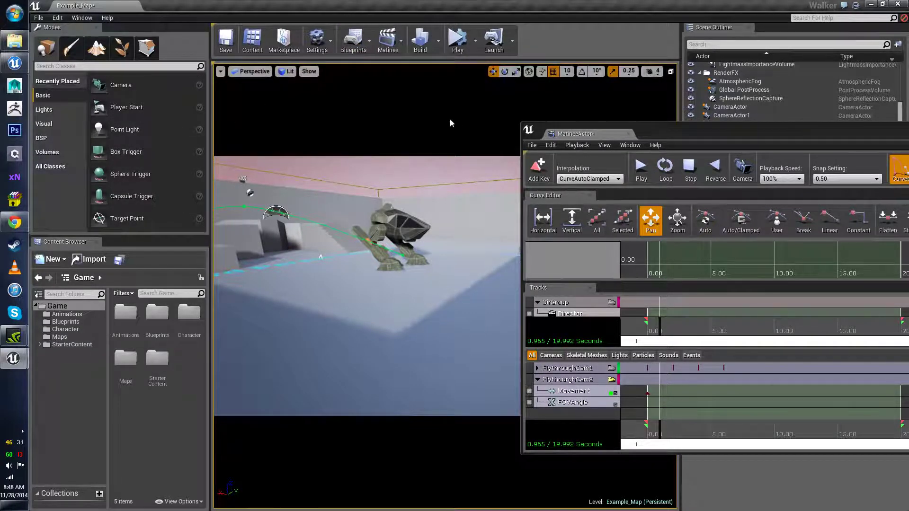
pyautogui.click(216, 65)
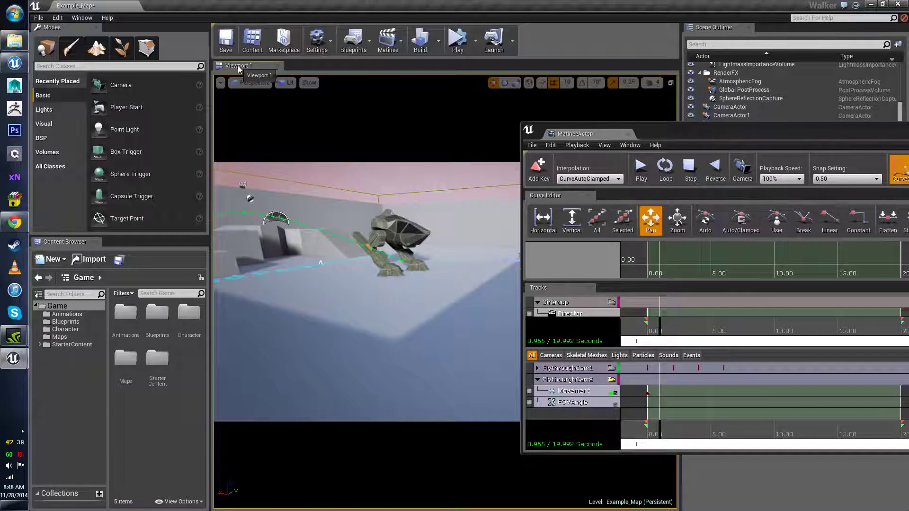
pyautogui.moveTo(237, 69); pyautogui.dragTo(263, 105)
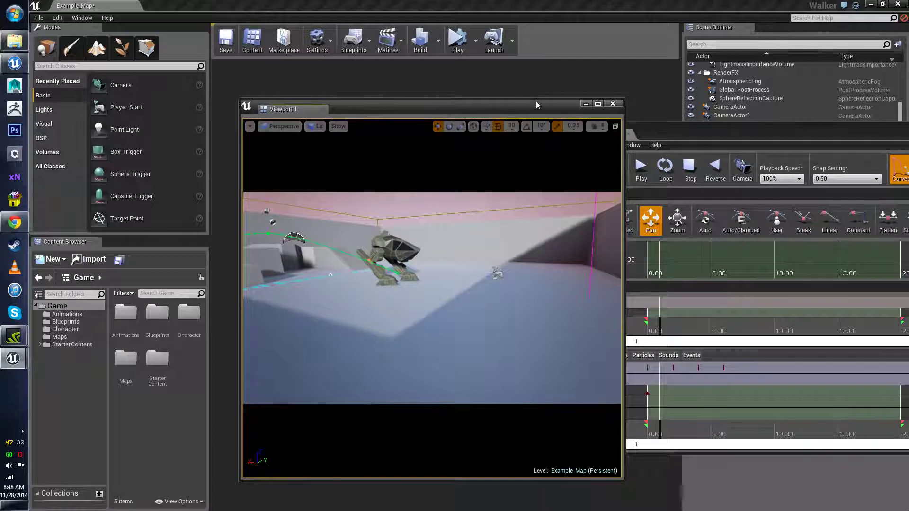
pyautogui.moveTo(535, 106); pyautogui.dragTo(453, 53)
pyautogui.moveTo(467, 121); pyautogui.dragTo(1, 175)
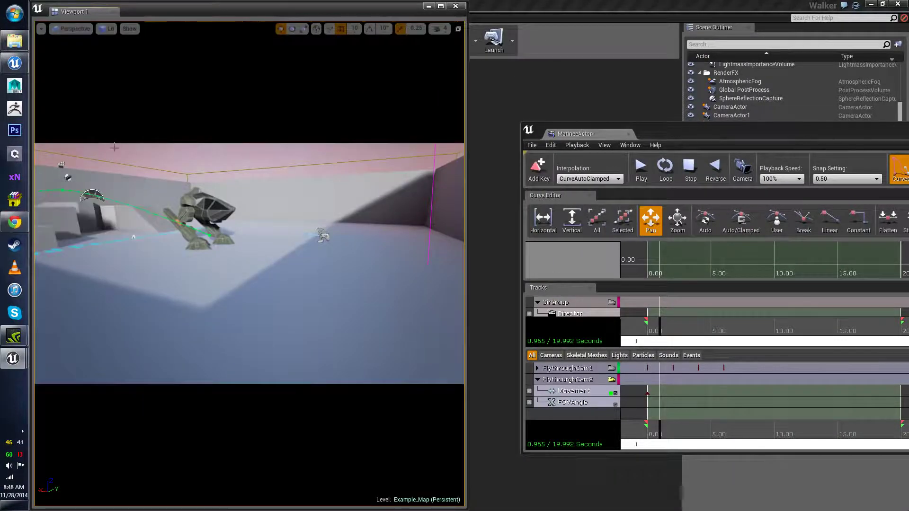
# - Snap the Matinee window beside the floating viewport, then narrow the viewport and widen Matinee to fill the freed width
pyautogui.moveTo(703, 135); pyautogui.dragTo(906, 115)
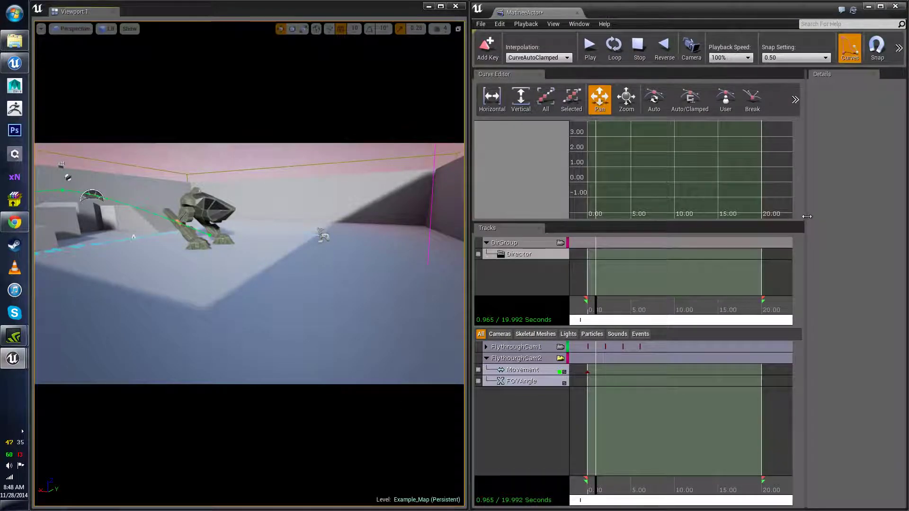
pyautogui.moveTo(807, 216); pyautogui.dragTo(833, 217)
pyautogui.moveTo(464, 217); pyautogui.dragTo(382, 219)
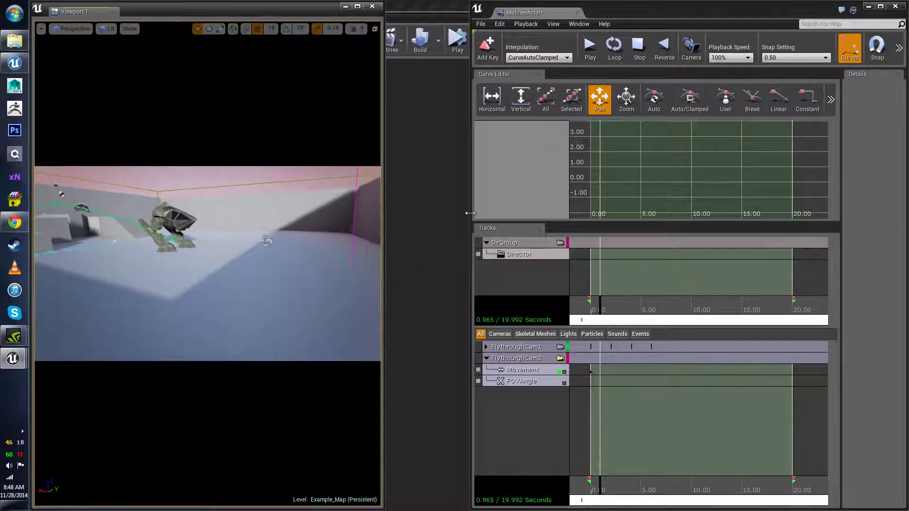
pyautogui.moveTo(470, 213); pyautogui.dragTo(387, 216)
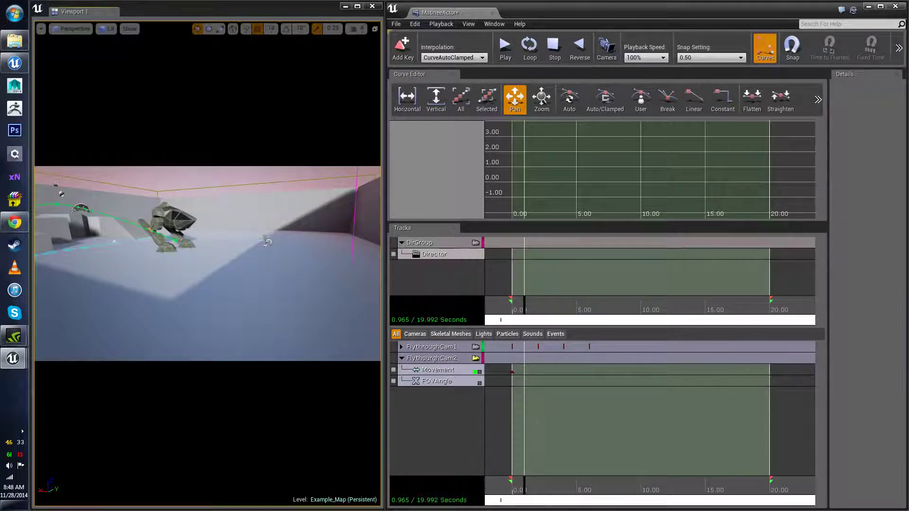
# - Select FlythourghCam2's Movement key at 0.00 seconds and reposition its camera to look down on the mech from a high corner of the level
pyautogui.click(512, 371)
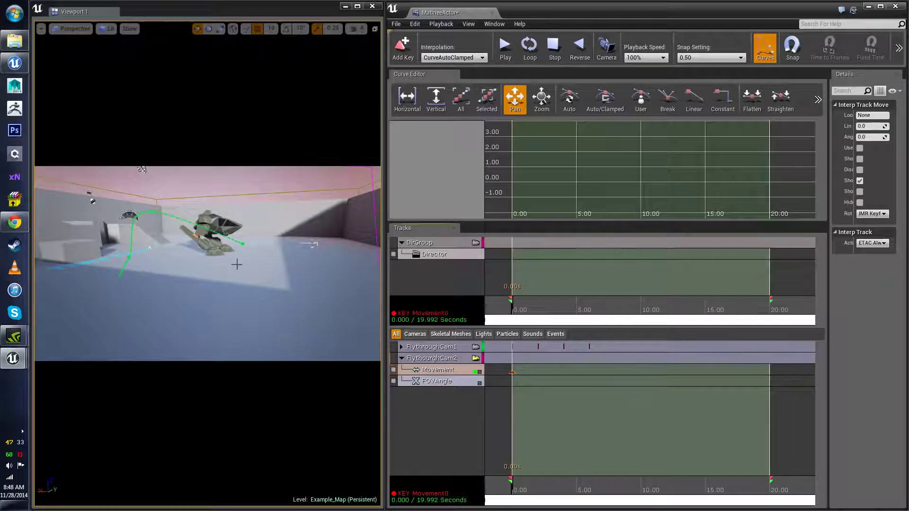
pyautogui.moveTo(142, 169); pyautogui.dragTo(200, 257, button='right')
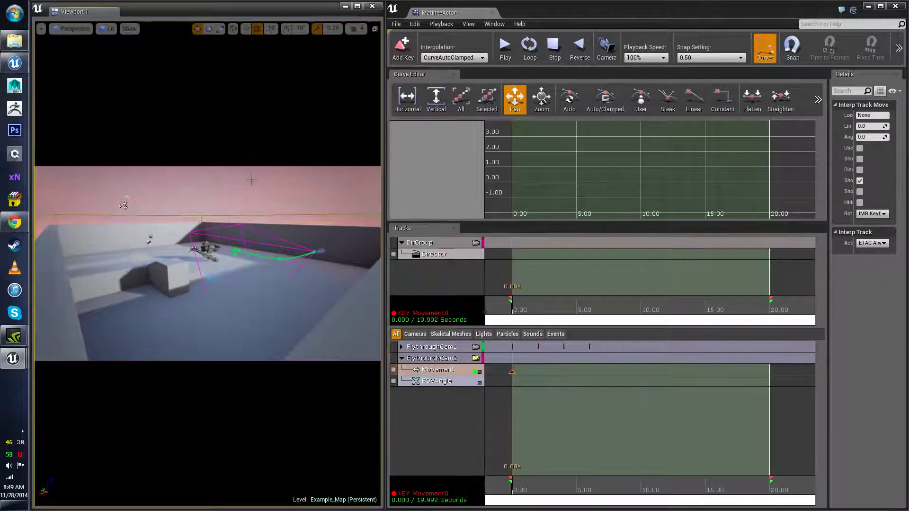
pyautogui.moveTo(251, 179); pyautogui.dragTo(252, 189, button='right')
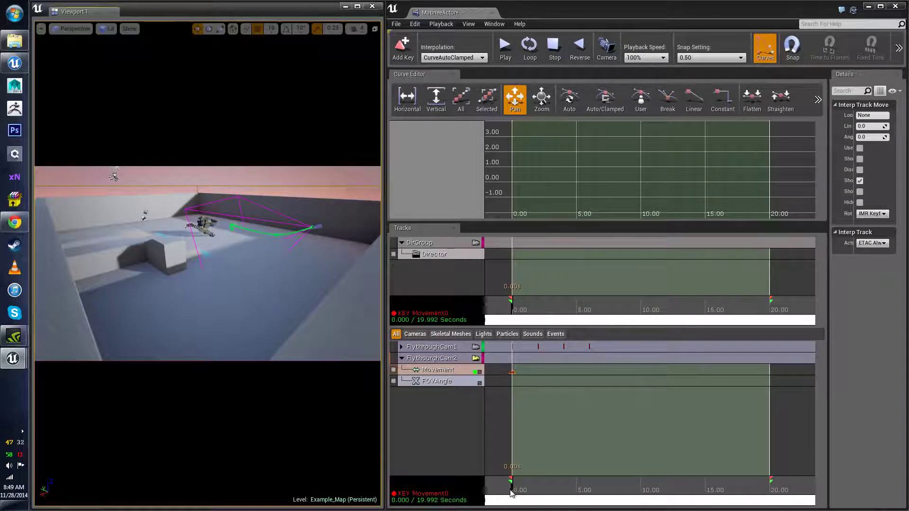
# - Add a Movement key to FlythourghCam2 at 4.006 seconds, lined up with FlythroughCam1's third camera key
pyautogui.moveTo(511, 494); pyautogui.dragTo(537, 503)
pyautogui.moveTo(208, 265); pyautogui.dragTo(196, 244, button='right')
pyautogui.click(288, 261)
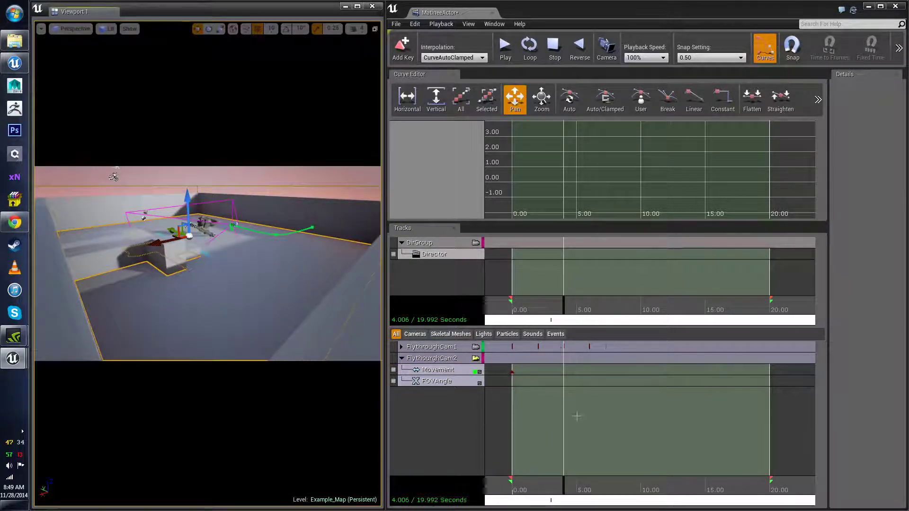
pyautogui.scroll(8, 577, 416)
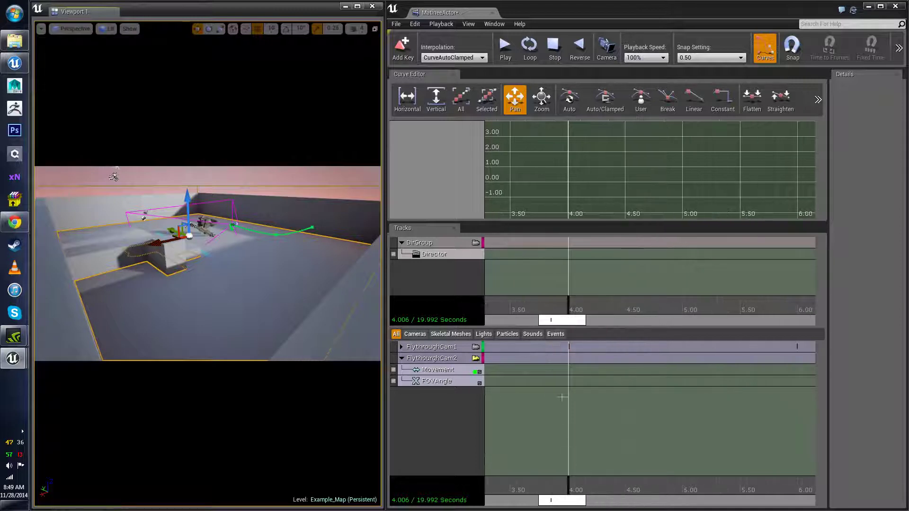
pyautogui.click(569, 347)
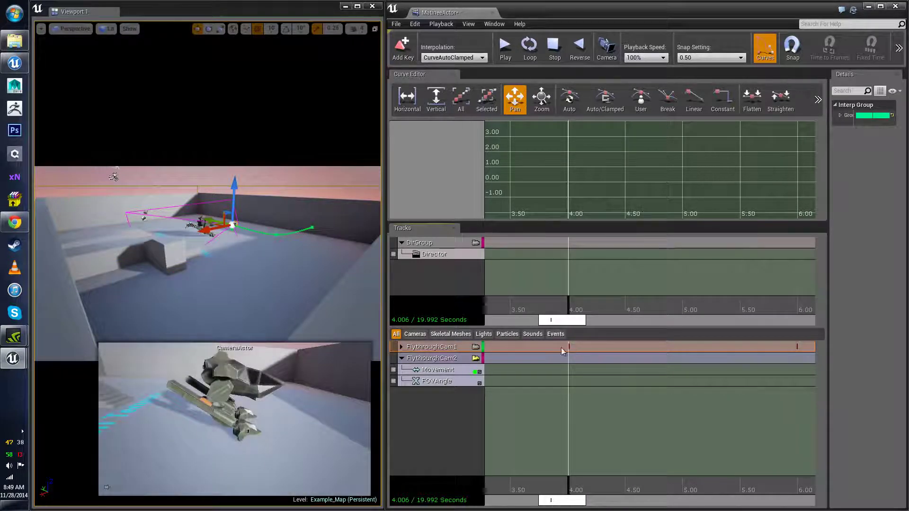
pyautogui.click(447, 358)
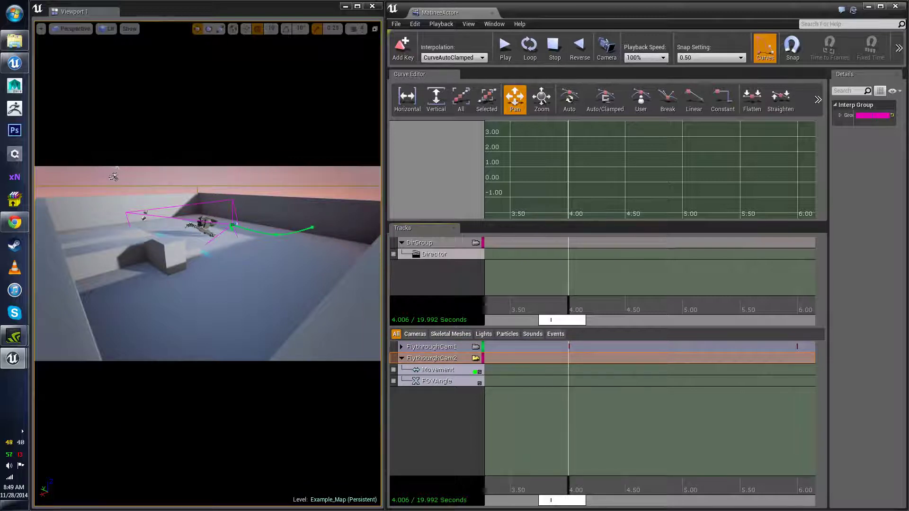
pyautogui.click(277, 236)
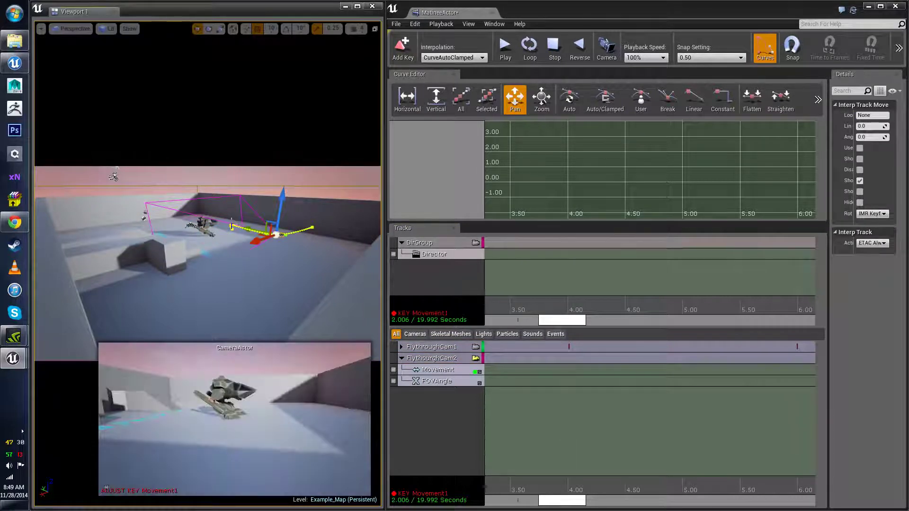
pyautogui.click(232, 226)
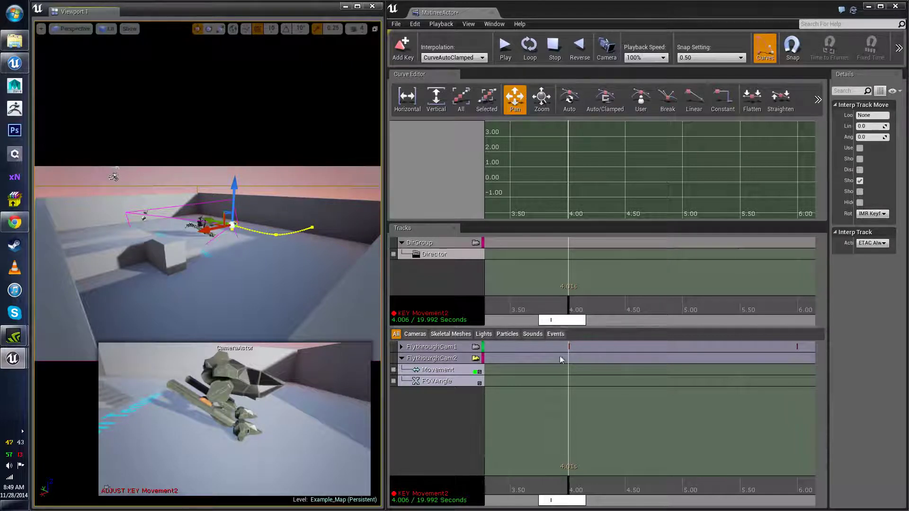
pyautogui.click(453, 376)
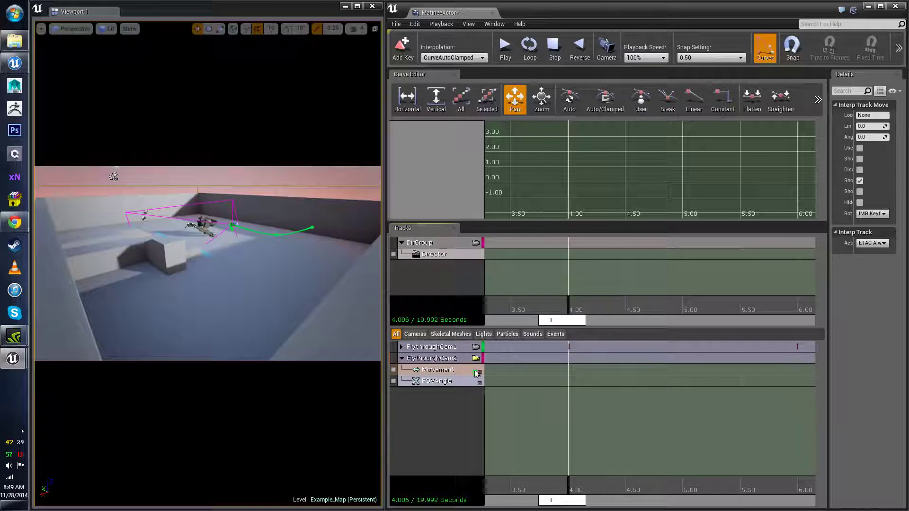
pyautogui.press('Return')
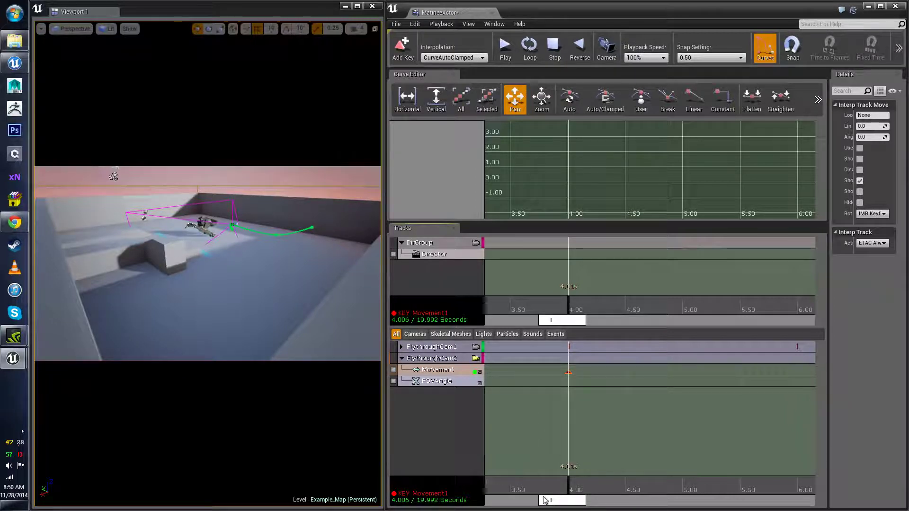
# - Add a Movement key to FlythourghCam2 at 7.983 seconds and move its camera closer to the mech, viewing it from another angle
pyautogui.moveTo(544, 500); pyautogui.dragTo(568, 499)
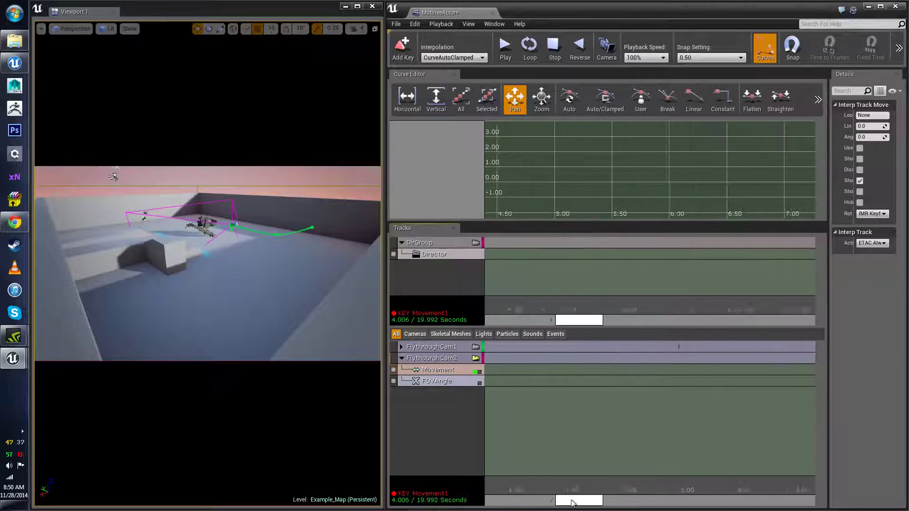
pyautogui.scroll(-4, 615, 429)
pyautogui.scroll(-5, 615, 430)
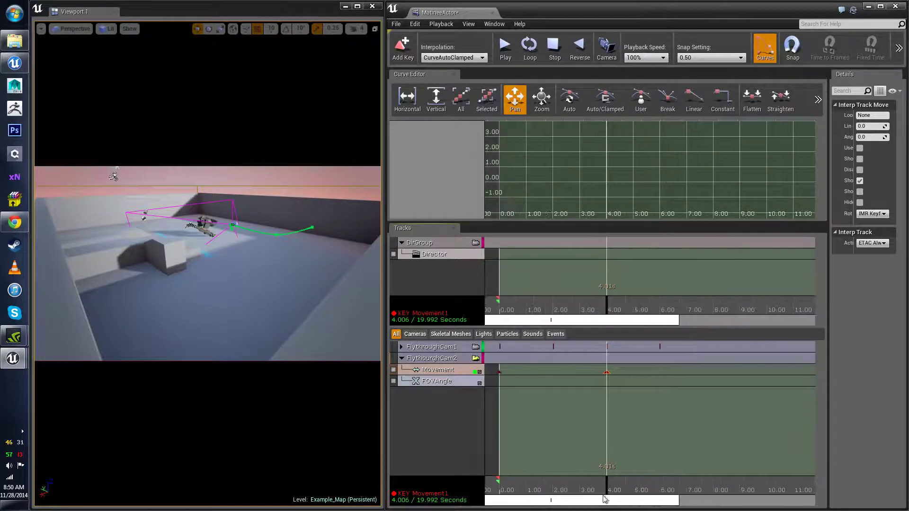
pyautogui.moveTo(604, 500); pyautogui.dragTo(568, 500)
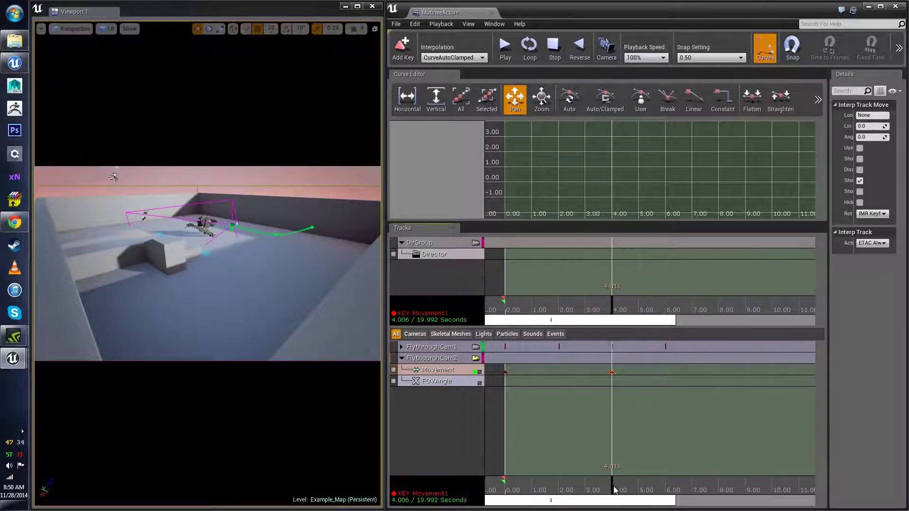
pyautogui.moveTo(613, 487); pyautogui.dragTo(719, 500)
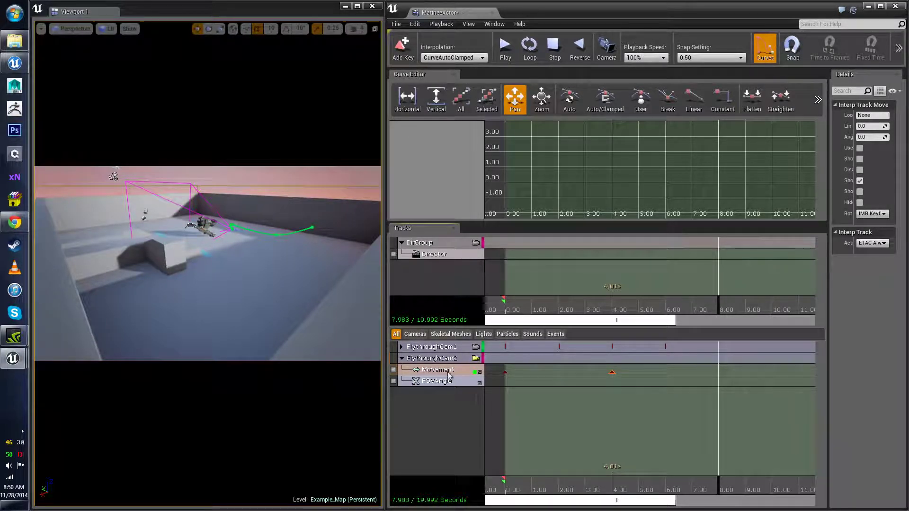
pyautogui.press('Return')
pyautogui.moveTo(299, 387); pyautogui.dragTo(275, 345, button='right')
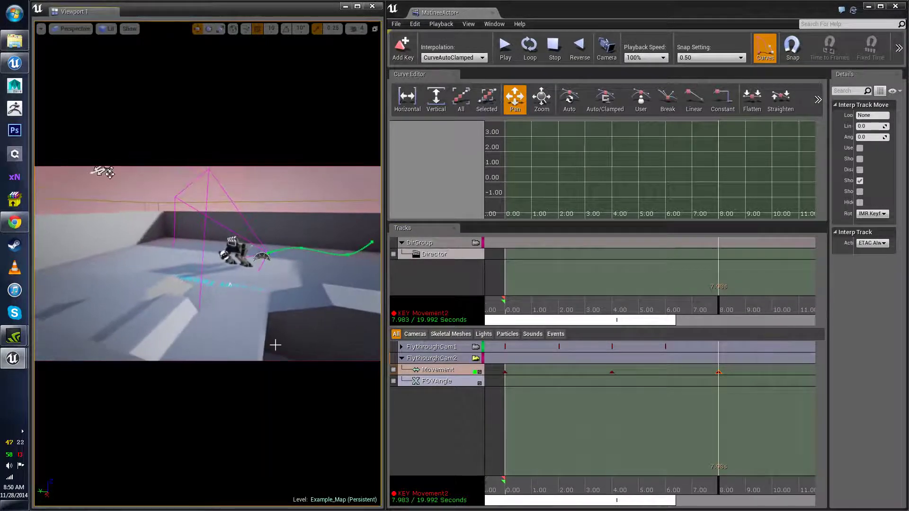
# - Add a Movement key to FlythourghCam2 at 11.974 seconds and reposition its camera to view the mech from a different side of the level
pyautogui.moveTo(721, 486); pyautogui.dragTo(796, 487)
pyautogui.moveTo(654, 502); pyautogui.dragTo(727, 496)
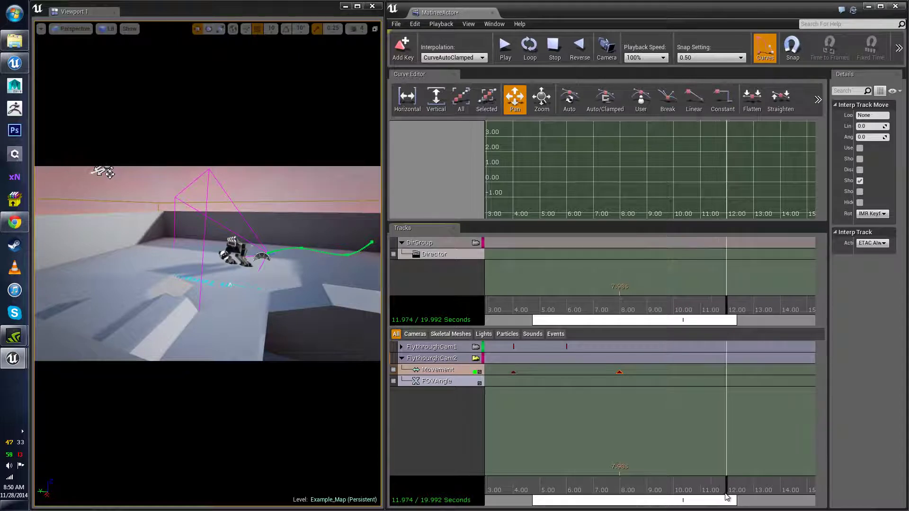
pyautogui.press('Return')
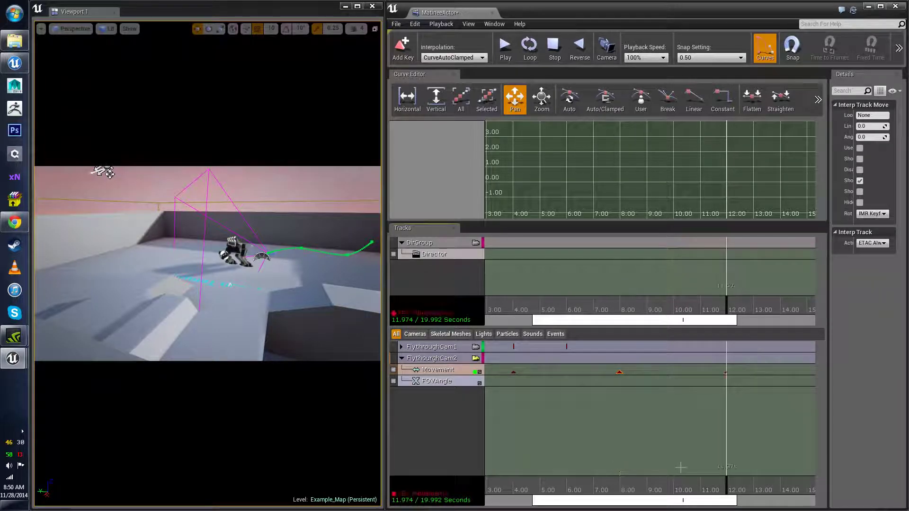
pyautogui.moveTo(263, 314); pyautogui.dragTo(253, 294, button='right')
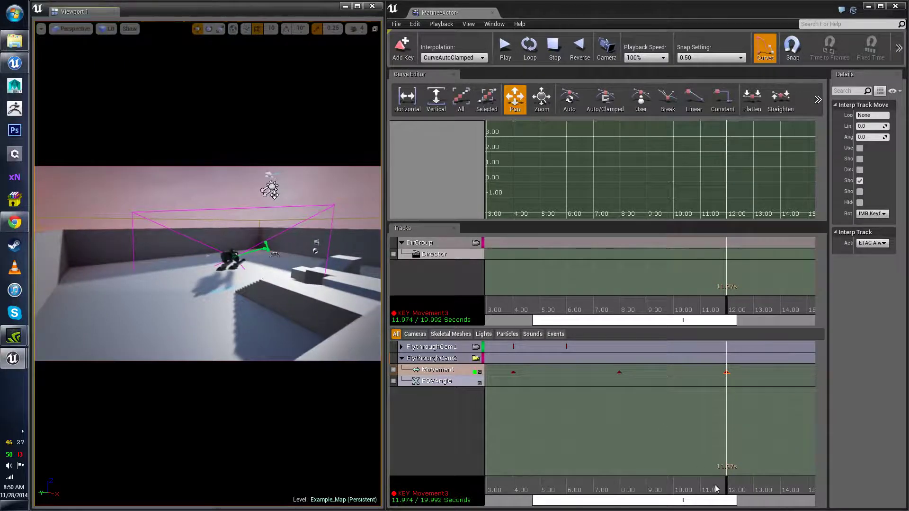
# - Review FlythourghCam2's Movement keys and delete the one at 7.983 seconds
pyautogui.moveTo(721, 485); pyautogui.dragTo(551, 492)
pyautogui.click(514, 372)
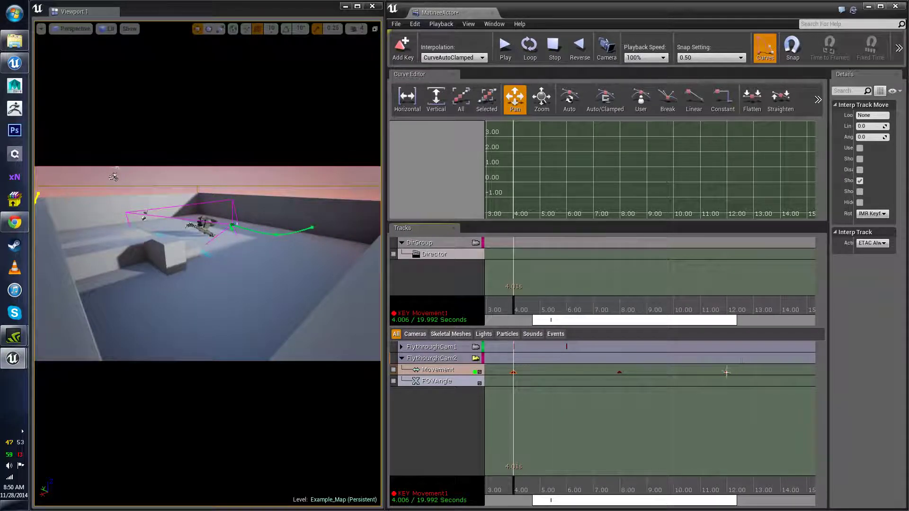
pyautogui.click(726, 372)
pyautogui.click(619, 373)
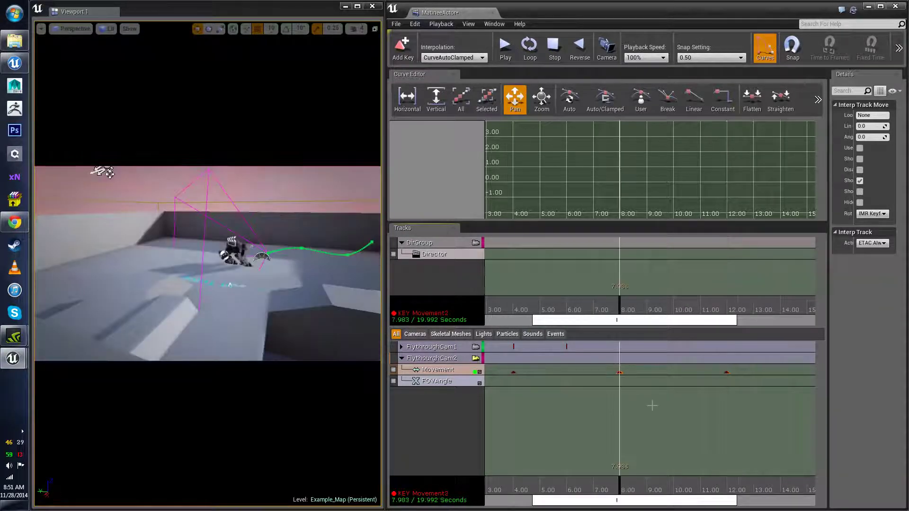
pyautogui.press('Delete')
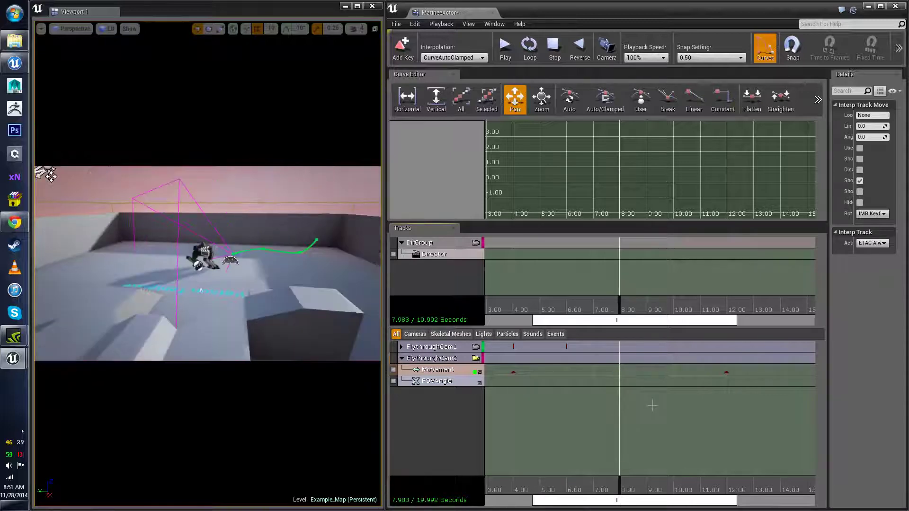
# - Exit FlythourghCam2's camera view and collapse its group, then view both camera paths from outside the level while scrubbing the timeline
pyautogui.moveTo(620, 491); pyautogui.dragTo(543, 500)
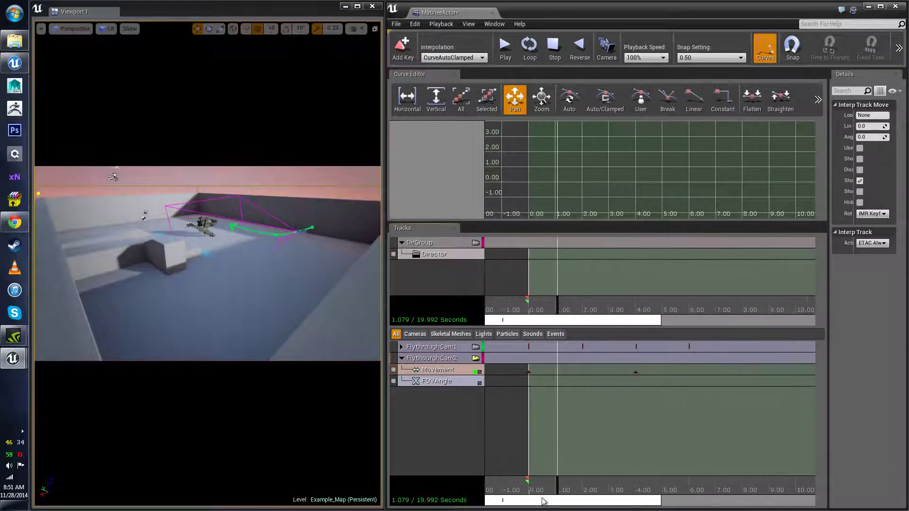
pyautogui.click(475, 359)
pyautogui.click(402, 358)
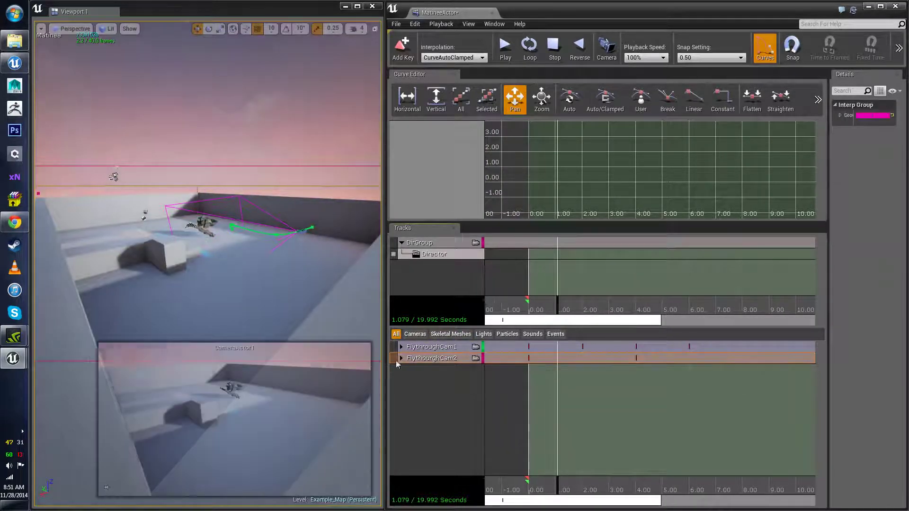
pyautogui.moveTo(113, 177); pyautogui.dragTo(270, 209)
pyautogui.moveTo(302, 316); pyautogui.dragTo(327, 324)
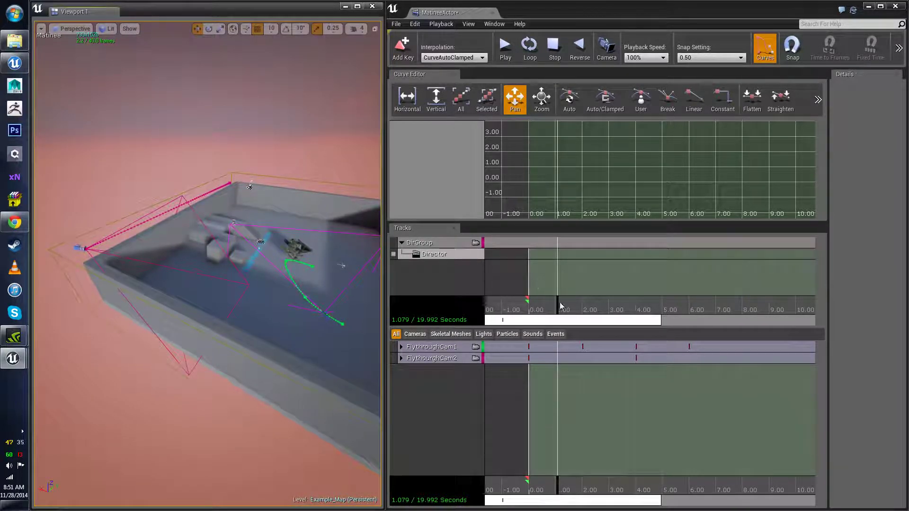
pyautogui.moveTo(558, 304); pyautogui.dragTo(493, 310)
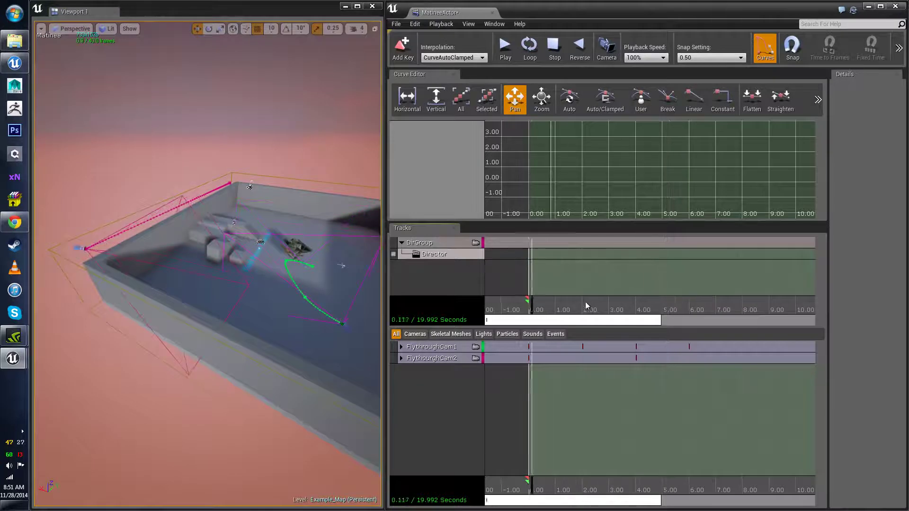
pyautogui.click(601, 306)
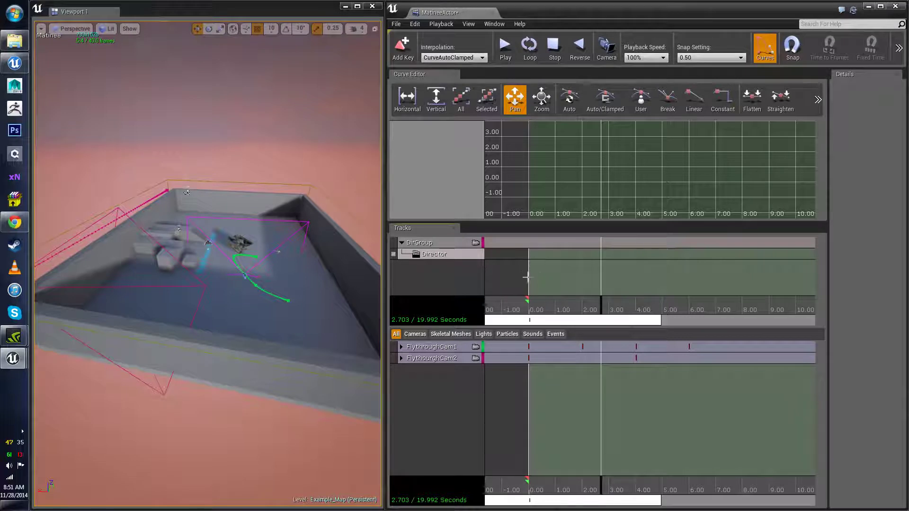
# - Add a key to the Director track at 0.00 seconds that cuts to FlythroughCam1
pyautogui.rightClick(454, 265)
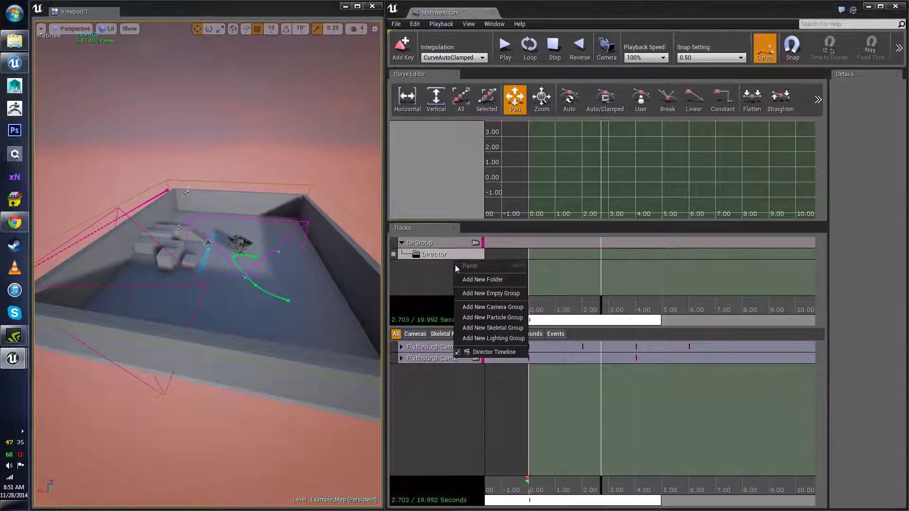
pyautogui.click(447, 266)
pyautogui.rightClick(454, 256)
pyautogui.click(555, 254)
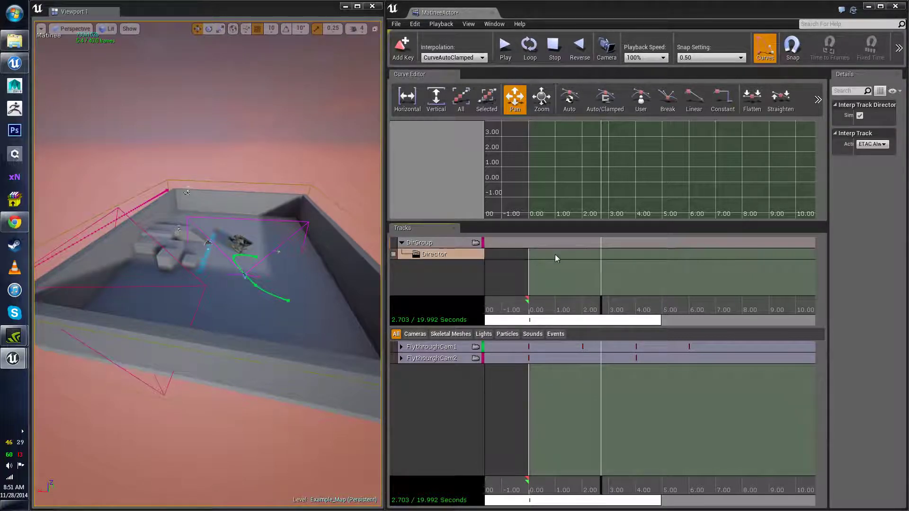
pyautogui.moveTo(602, 310); pyautogui.dragTo(528, 310)
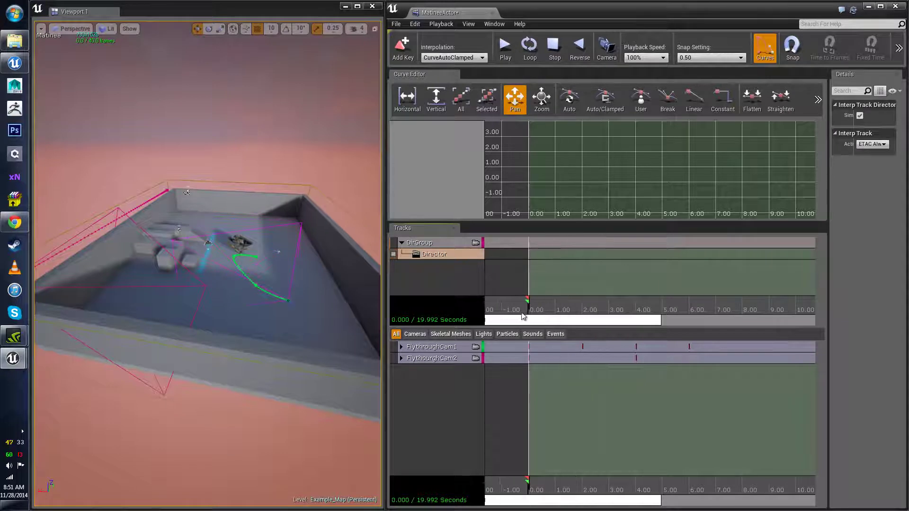
pyautogui.moveTo(324, 301); pyautogui.dragTo(325, 301, button='right')
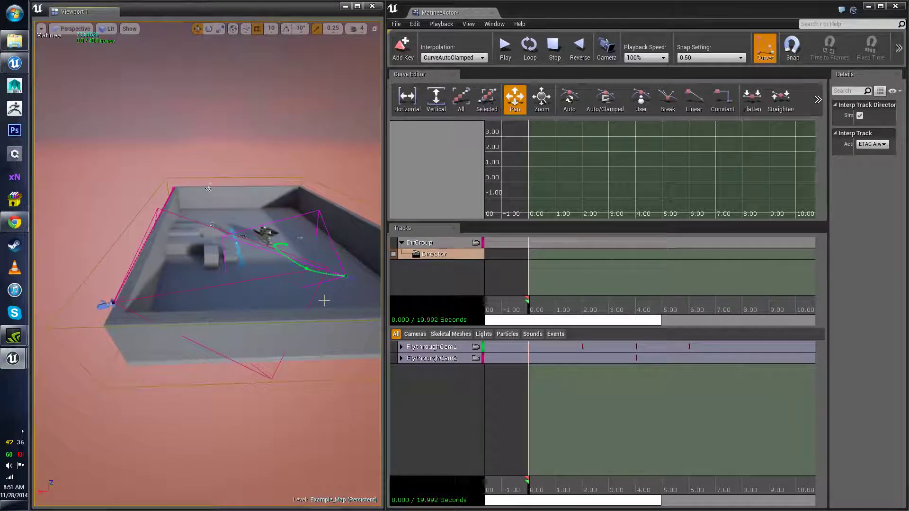
pyautogui.moveTo(302, 252); pyautogui.dragTo(301, 253, button='right')
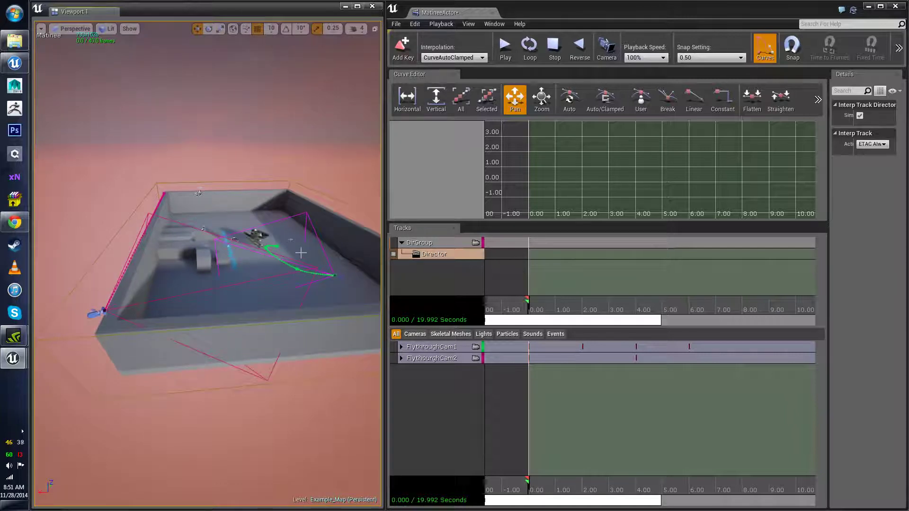
pyautogui.press('Return')
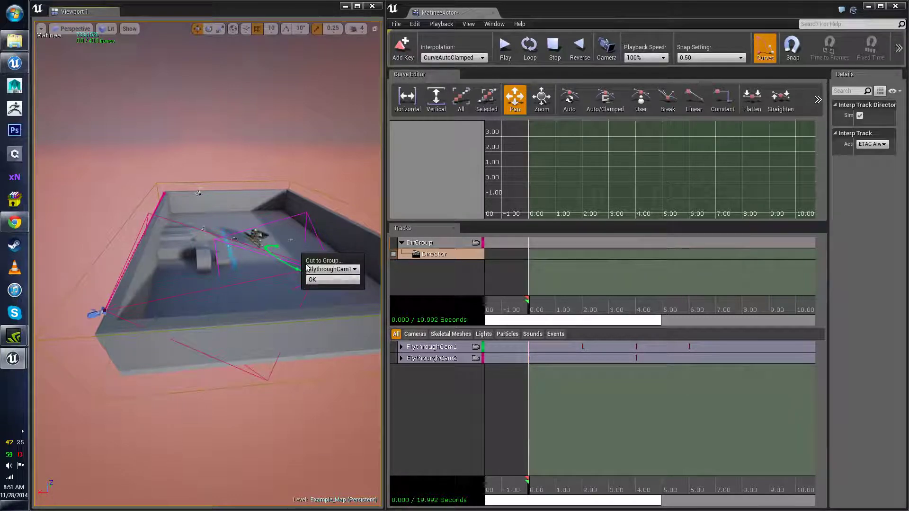
pyautogui.click(331, 269)
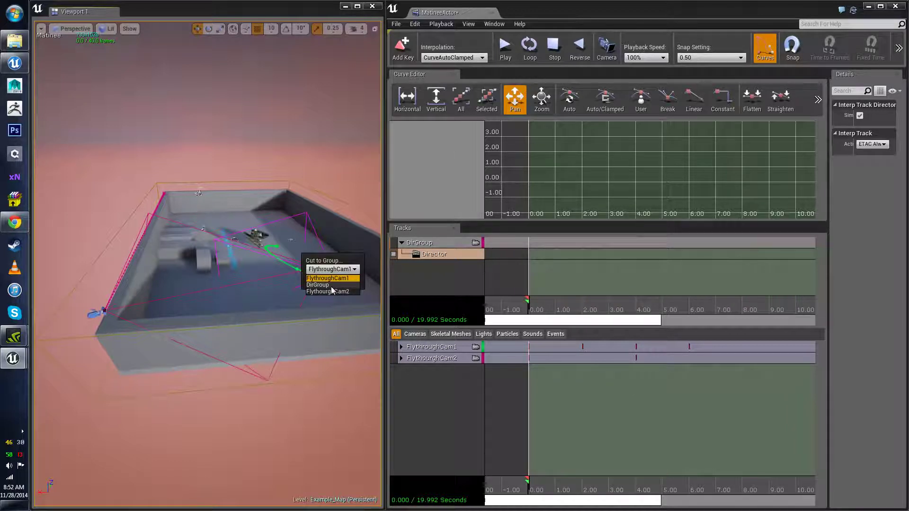
pyautogui.click(334, 280)
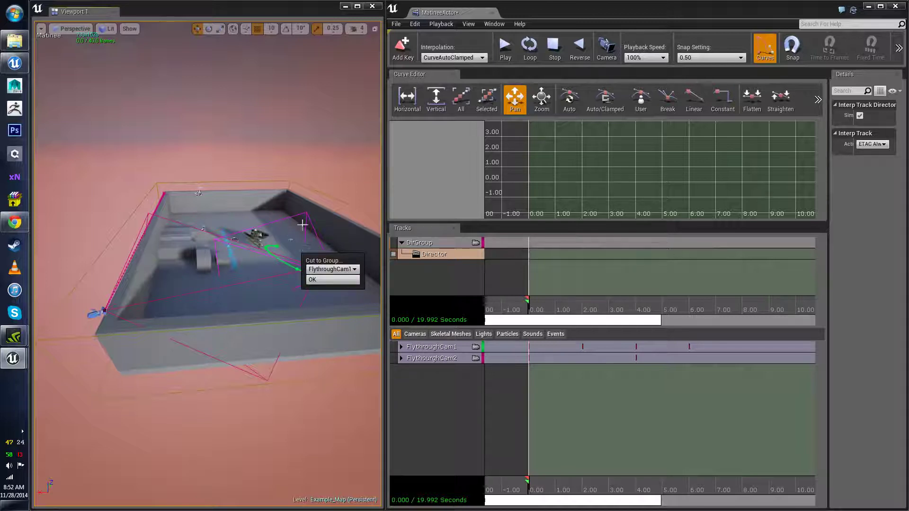
pyautogui.click(330, 279)
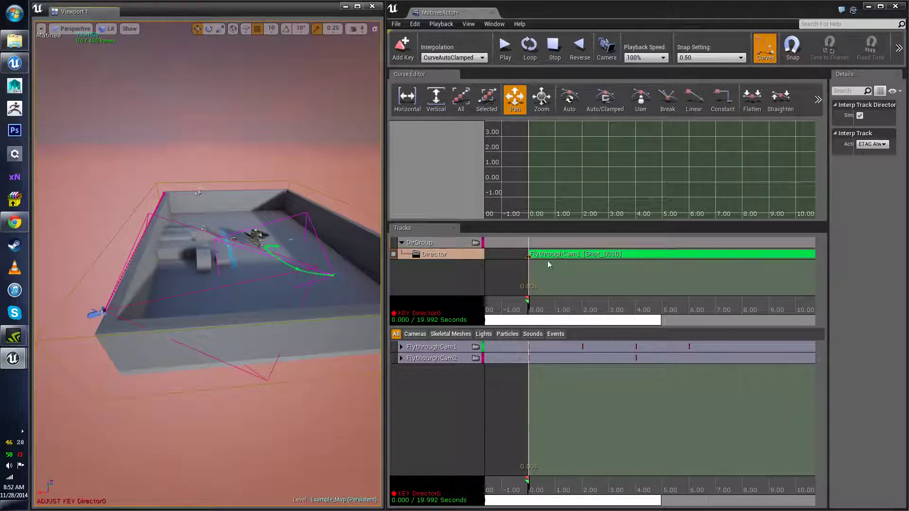
# - Examine how far the FlythroughCam1 shot extends along the Director track, from the start to the end of the sequence
pyautogui.scroll(-5, 546, 261)
pyautogui.scroll(2, 653, 275)
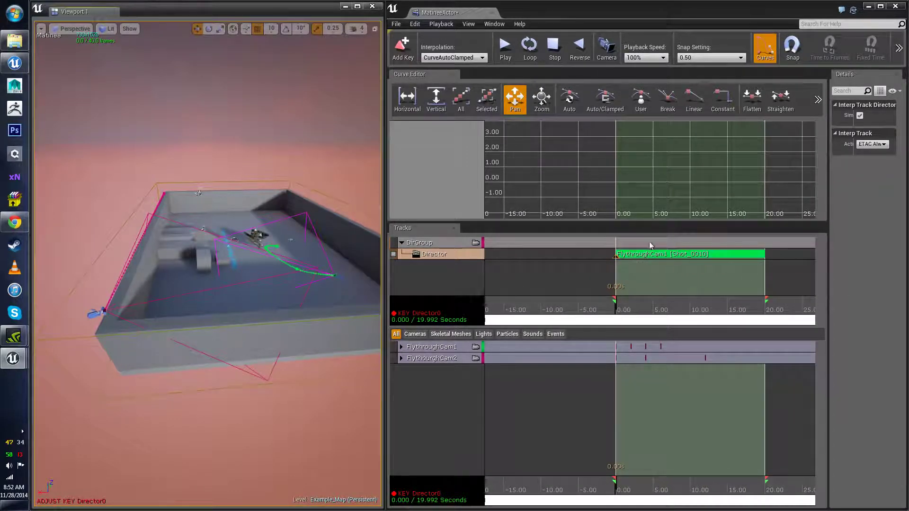
pyautogui.scroll(3, 650, 245)
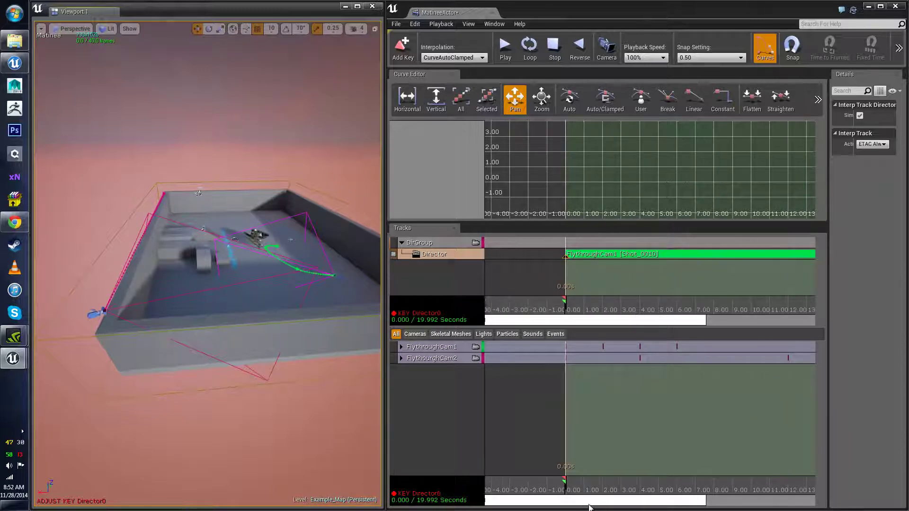
pyautogui.moveTo(589, 508); pyautogui.dragTo(544, 277)
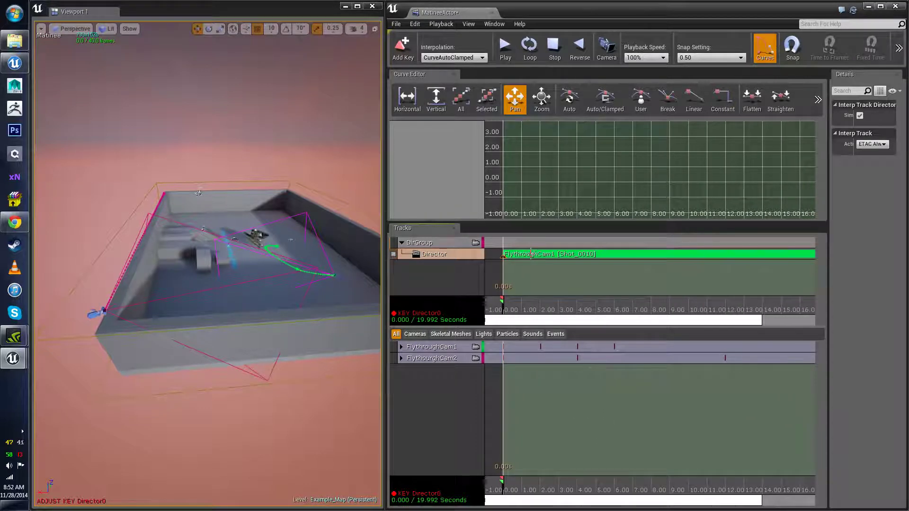
pyautogui.moveTo(563, 506); pyautogui.dragTo(511, 263)
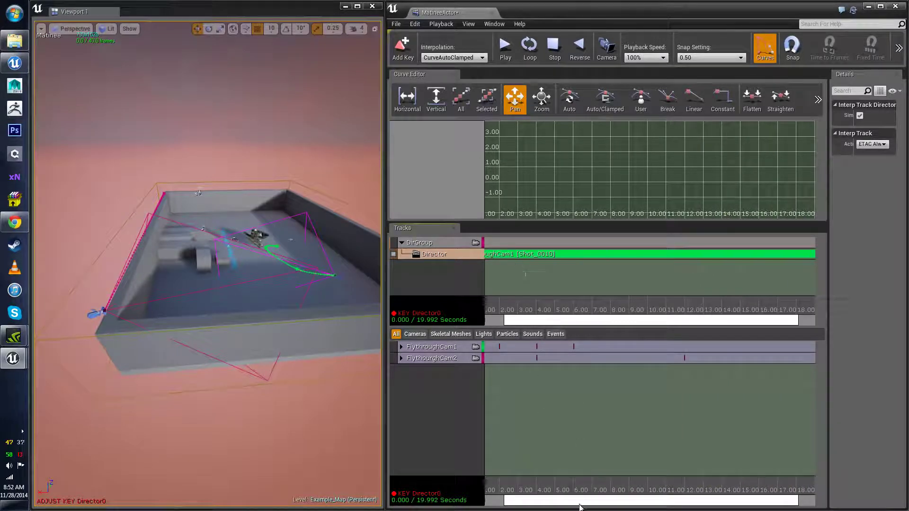
pyautogui.moveTo(580, 507); pyautogui.dragTo(466, 268)
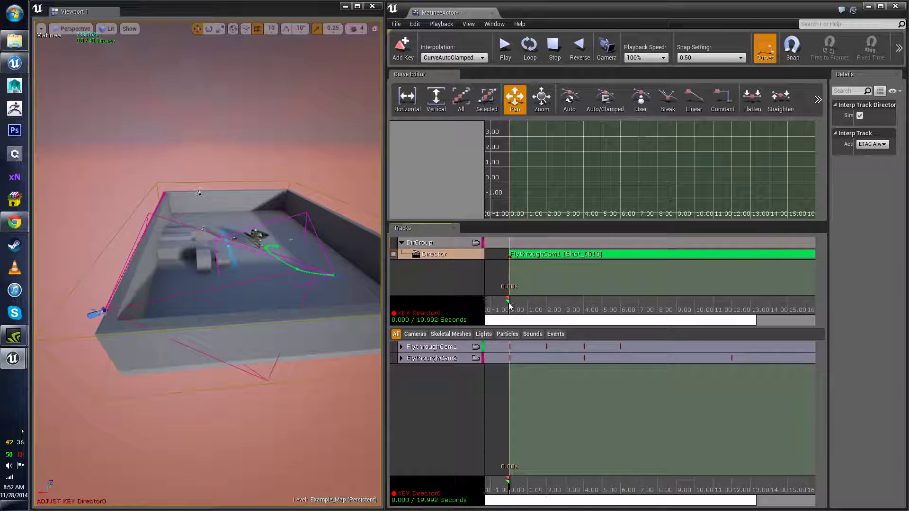
pyautogui.moveTo(543, 505); pyautogui.dragTo(656, 506)
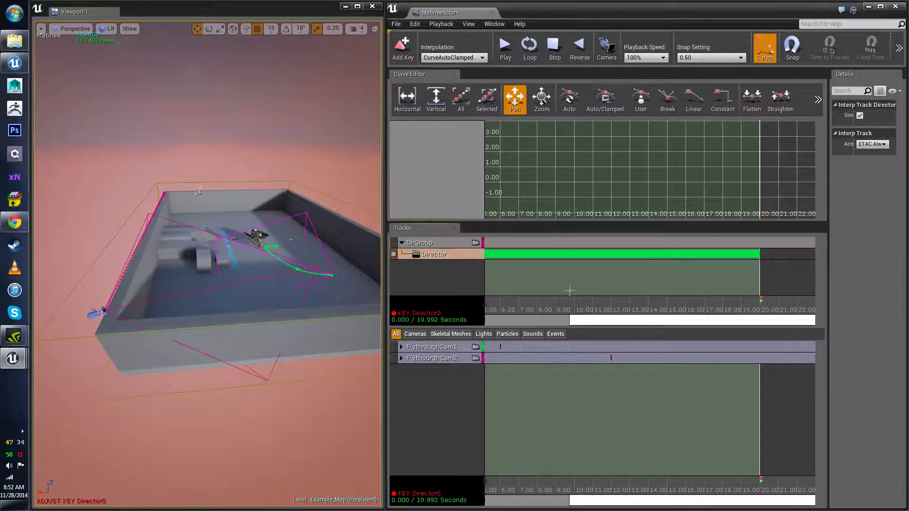
pyautogui.moveTo(593, 506); pyautogui.dragTo(507, 505)
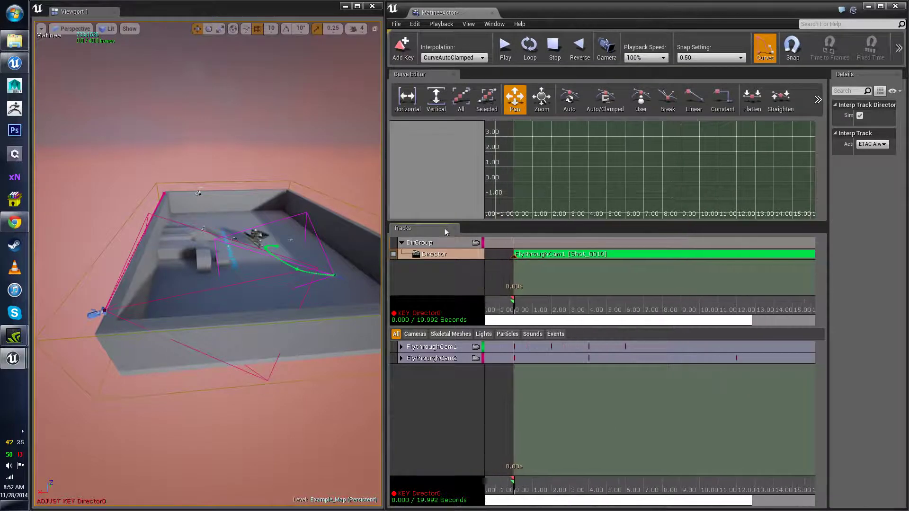
# - Play the sequence through DirGroup's camera view, and bring the time back to 4.143 seconds, near both cameras' aligned keys
pyautogui.click(475, 243)
pyautogui.click(440, 243)
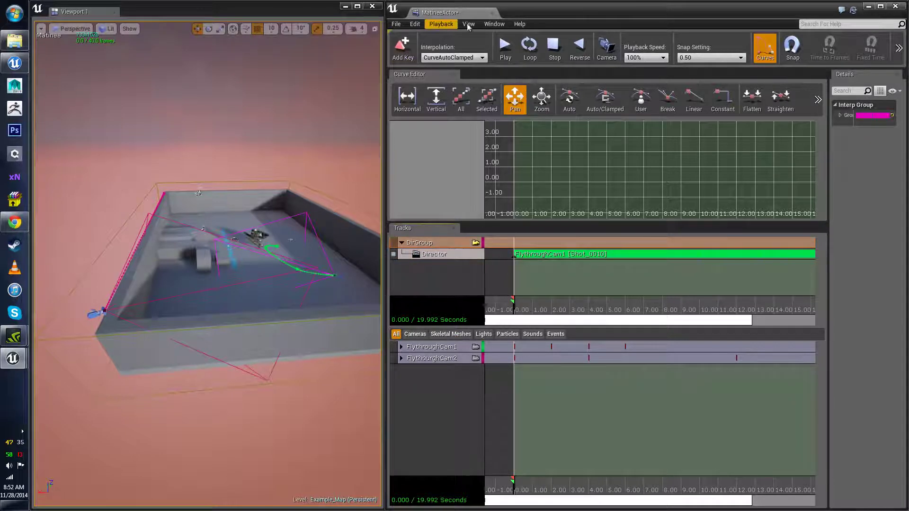
pyautogui.click(501, 50)
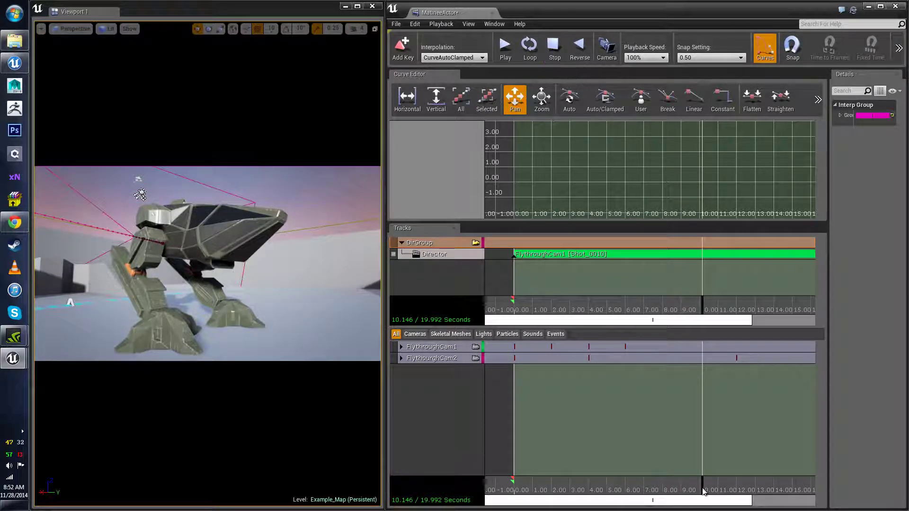
pyautogui.moveTo(703, 493); pyautogui.dragTo(591, 489)
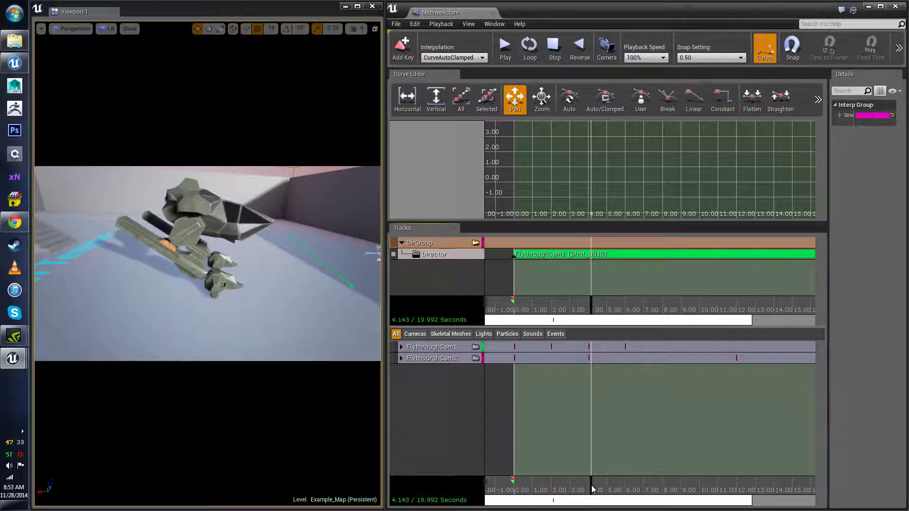
# - Move the time to FlythourghCam2's middle movement key at 4.006 seconds and add a Director key there that cuts to FlythourghCam2
pyautogui.click(590, 360)
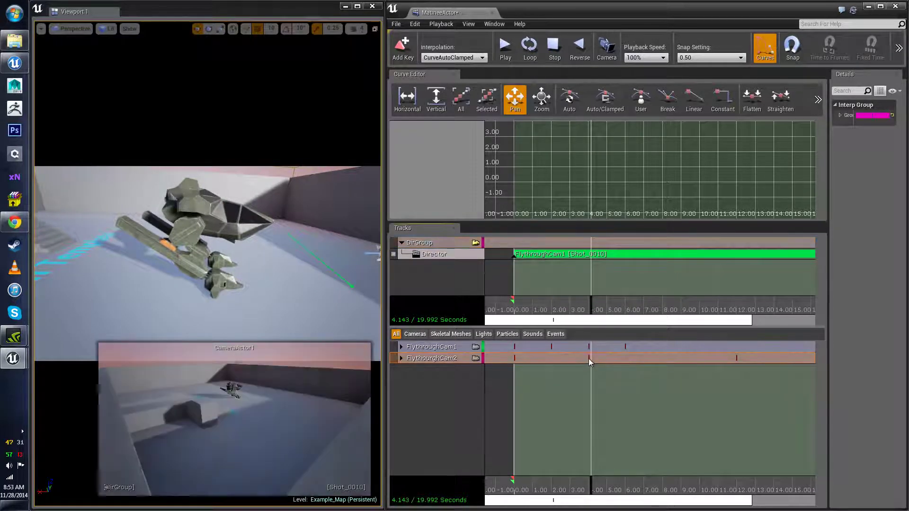
pyautogui.click(401, 358)
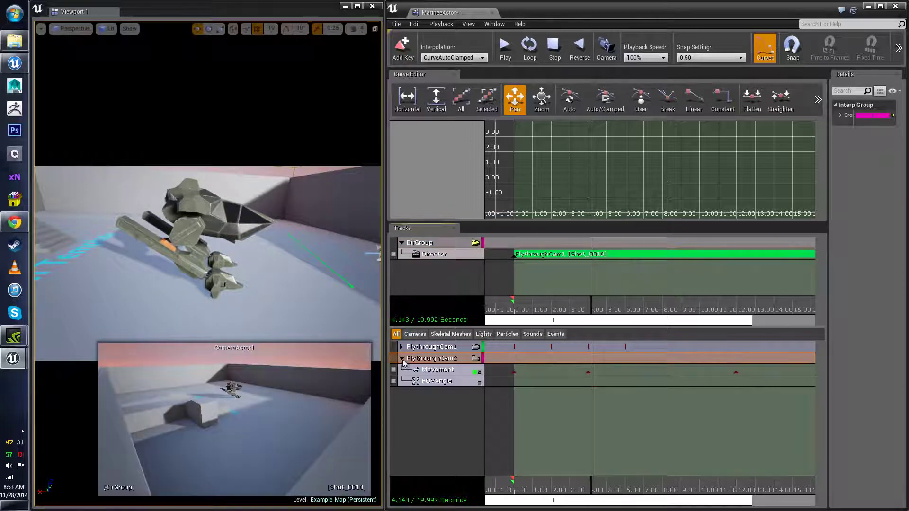
pyautogui.keyDown('ctrl'); pyautogui.click(589, 373); pyautogui.keyUp('ctrl')
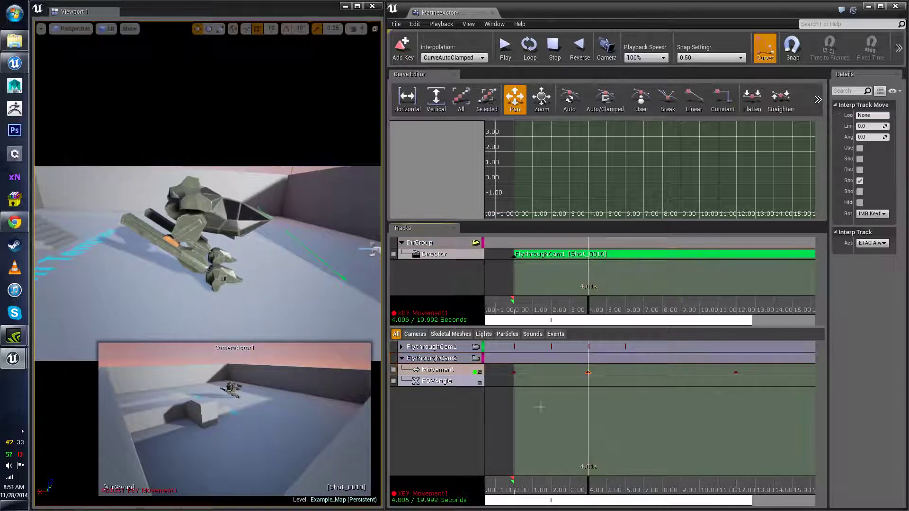
pyautogui.click(401, 359)
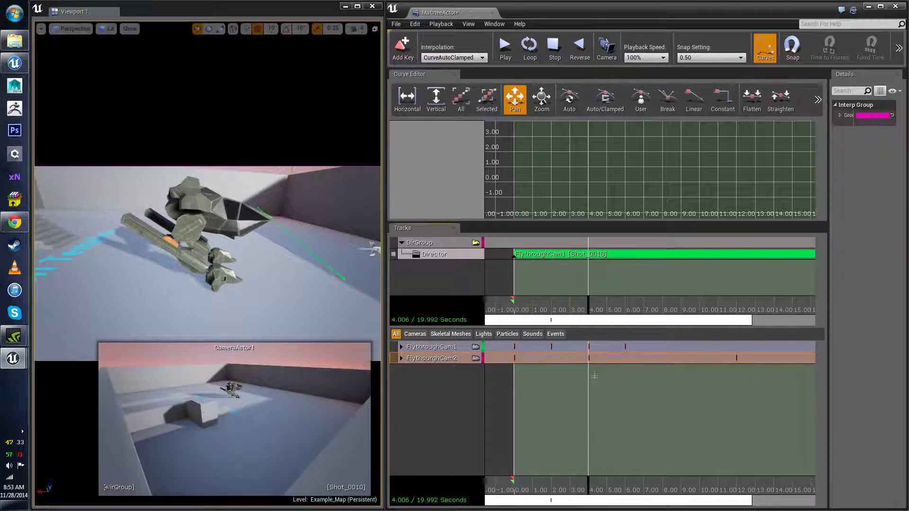
pyautogui.click(452, 254)
pyautogui.press('Return')
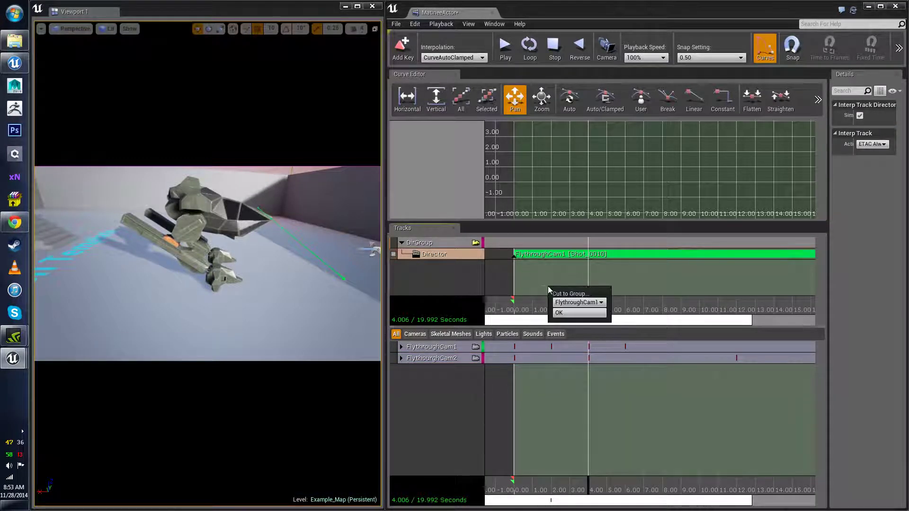
pyautogui.click(582, 303)
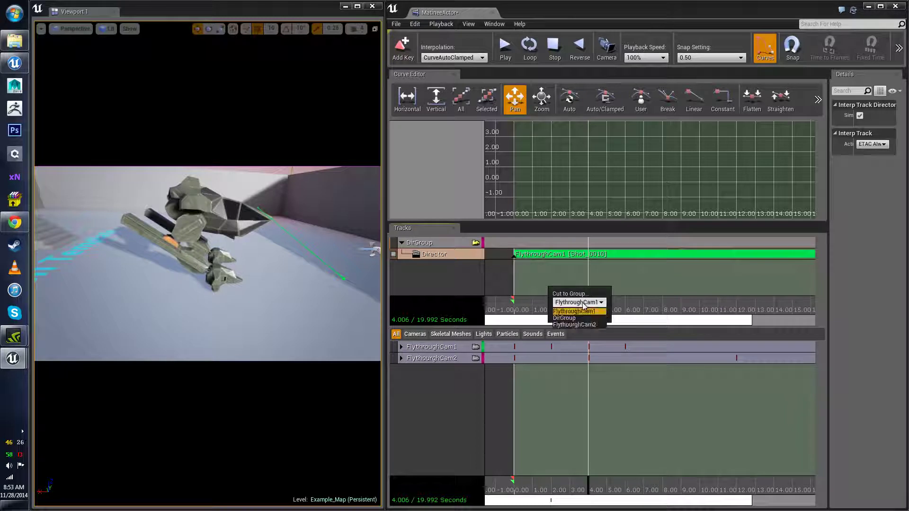
pyautogui.click(589, 324)
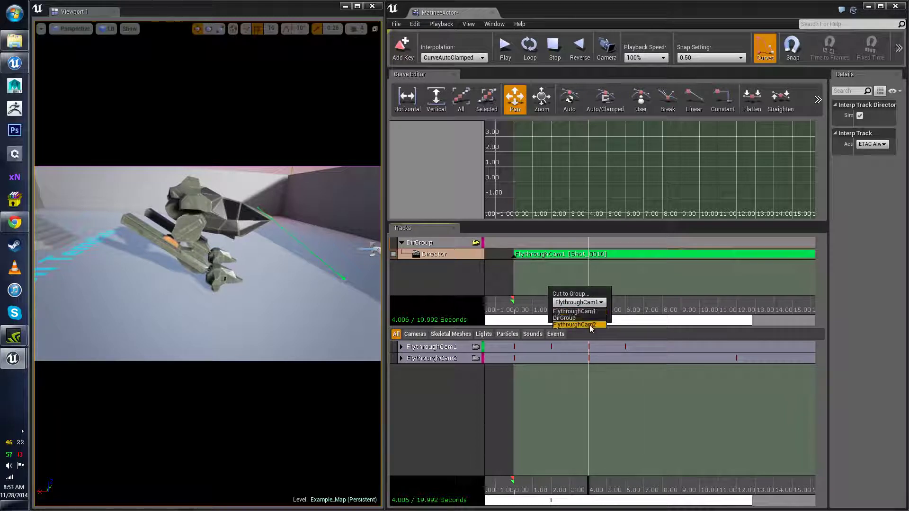
pyautogui.click(585, 319)
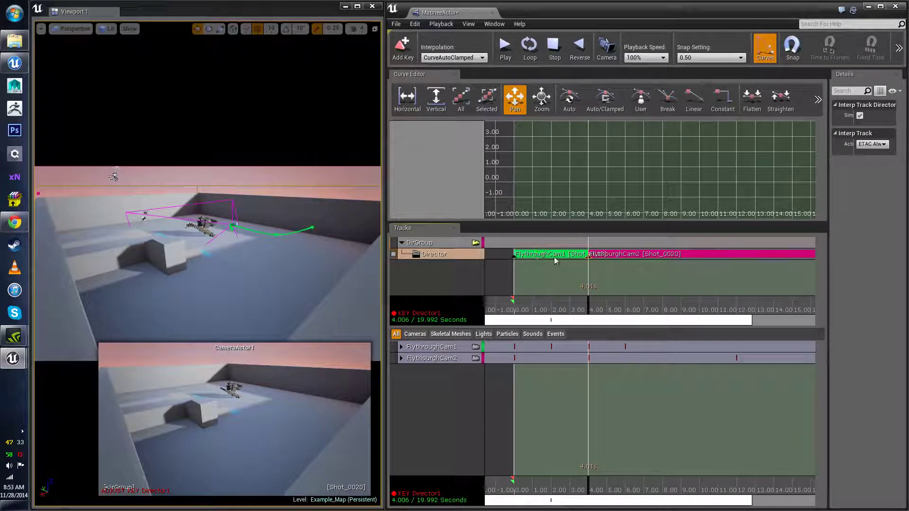
# - Play the sequence from near the start through the cut to FlythourghCam2, stopping at 11.882 seconds, just before that camera's last key
pyautogui.scroll(5, 525, 255)
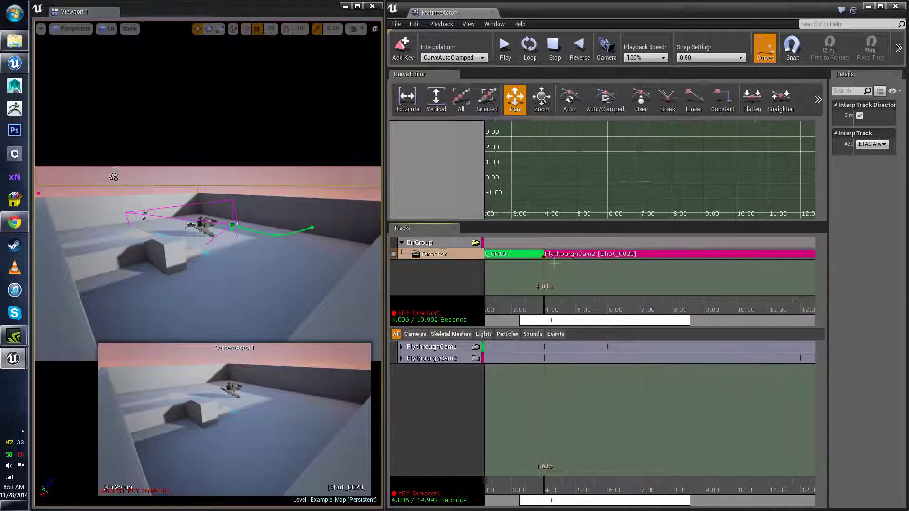
pyautogui.moveTo(577, 319); pyautogui.dragTo(535, 320)
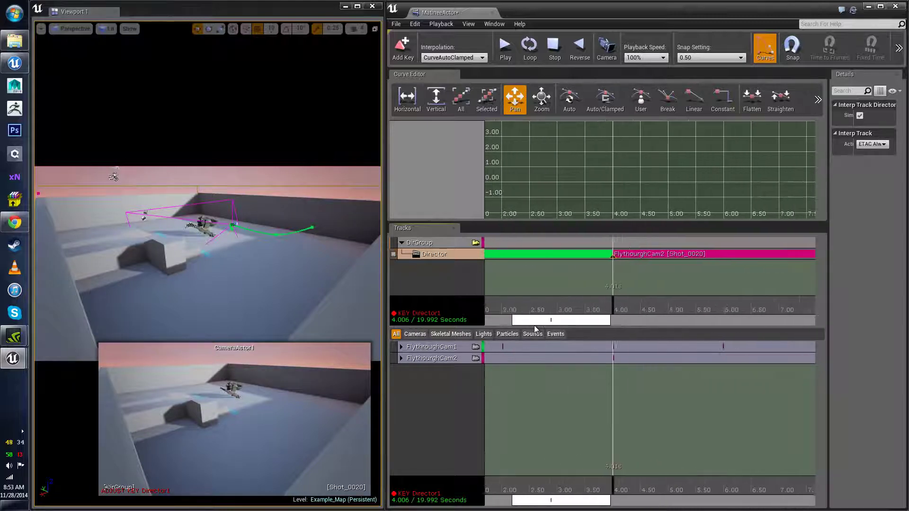
pyautogui.scroll(-3, 635, 265)
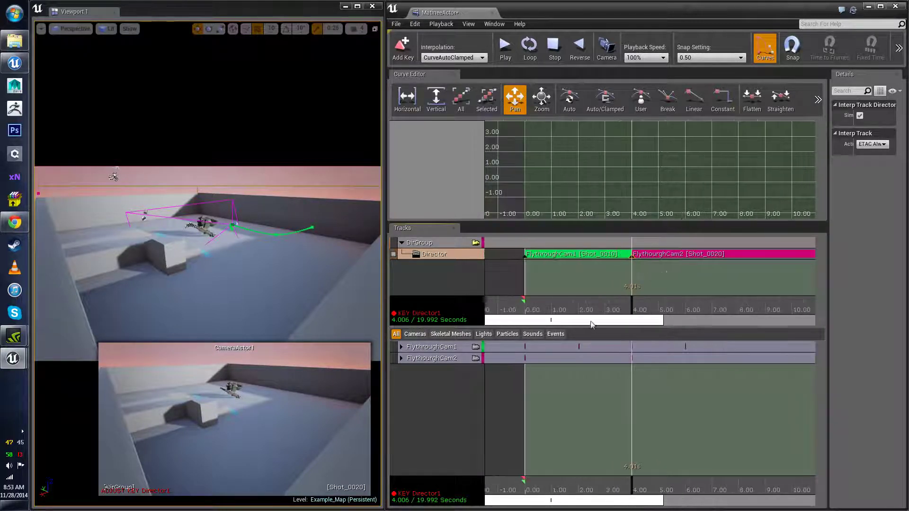
pyautogui.moveTo(595, 320); pyautogui.dragTo(608, 326)
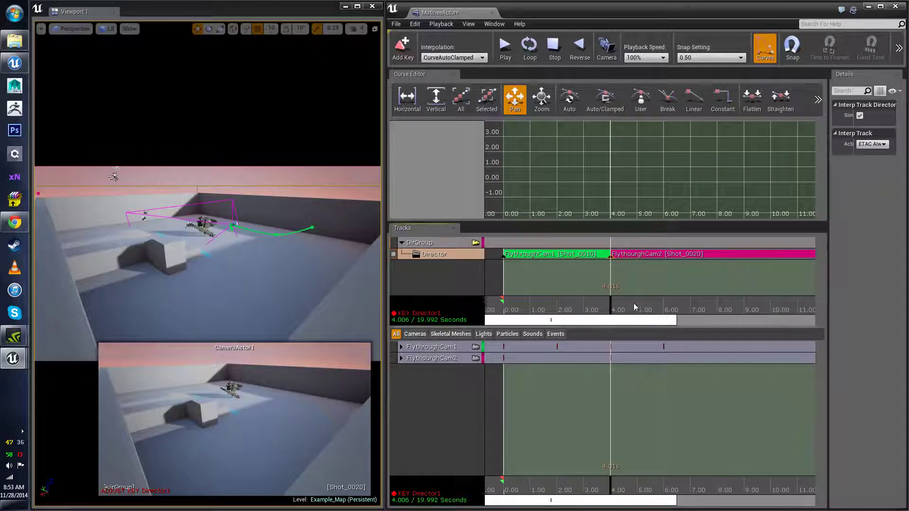
pyautogui.moveTo(607, 302); pyautogui.dragTo(515, 301)
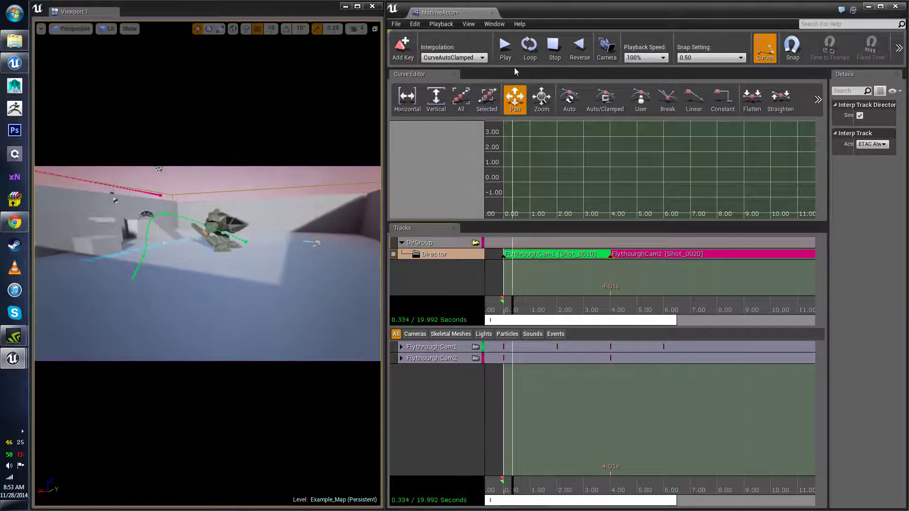
pyautogui.click(504, 47)
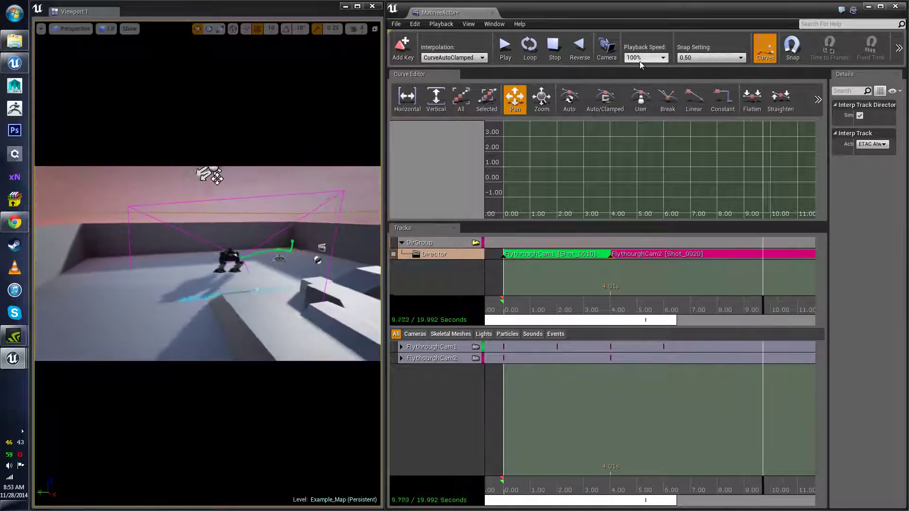
pyautogui.click(553, 45)
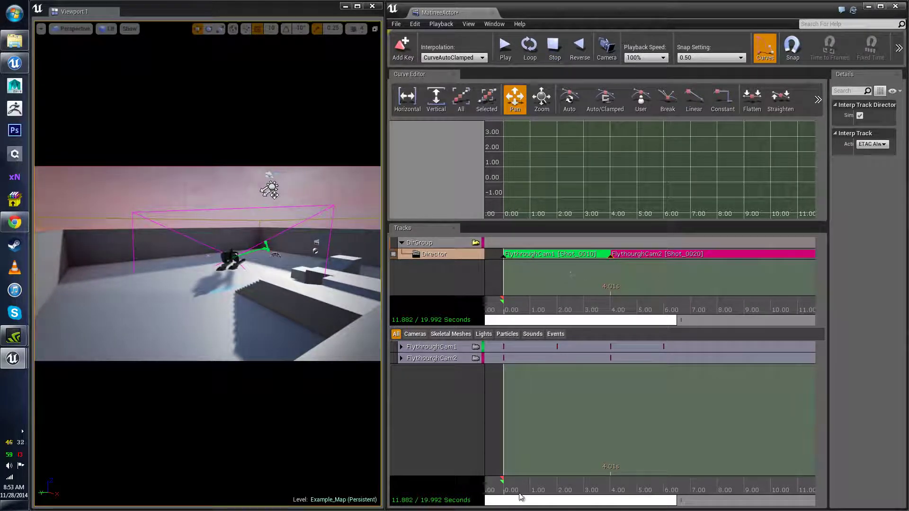
# - Add a Director key at 11.882 seconds that cuts back to FlythroughCam1
pyautogui.moveTo(519, 501); pyautogui.dragTo(596, 502)
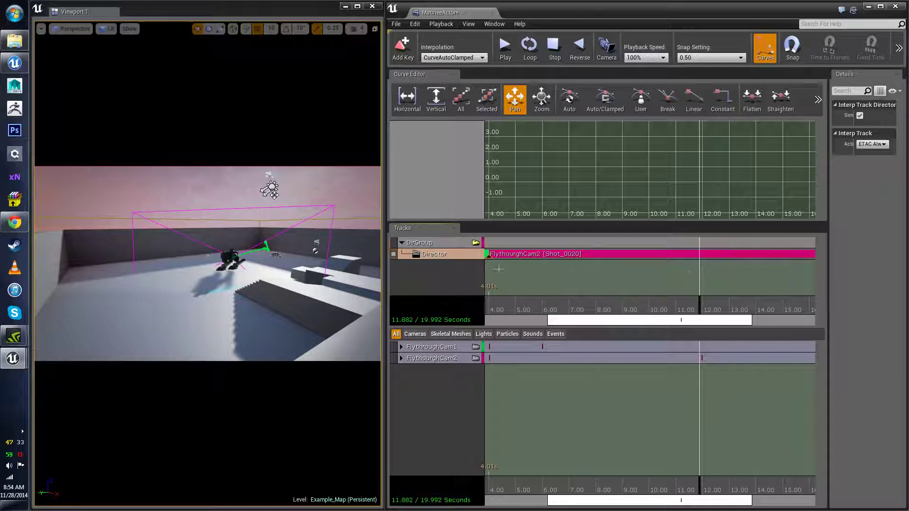
pyautogui.press('Return')
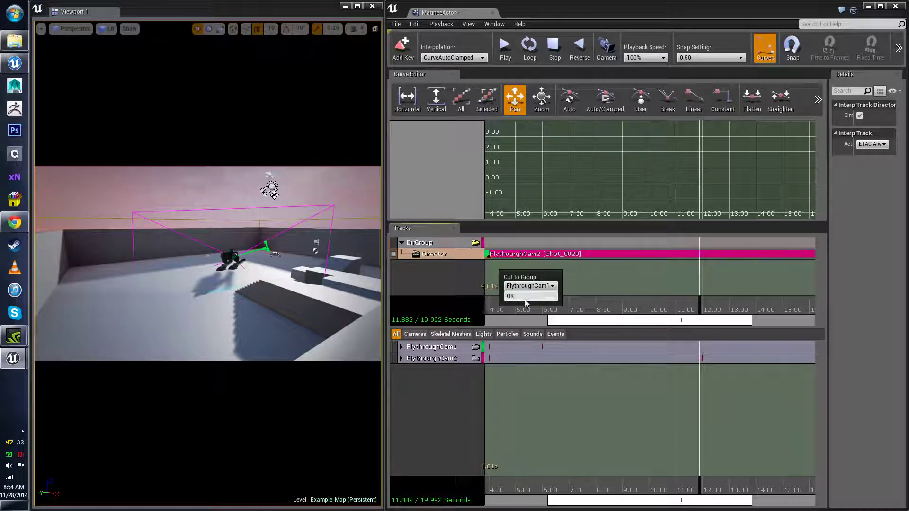
pyautogui.click(525, 297)
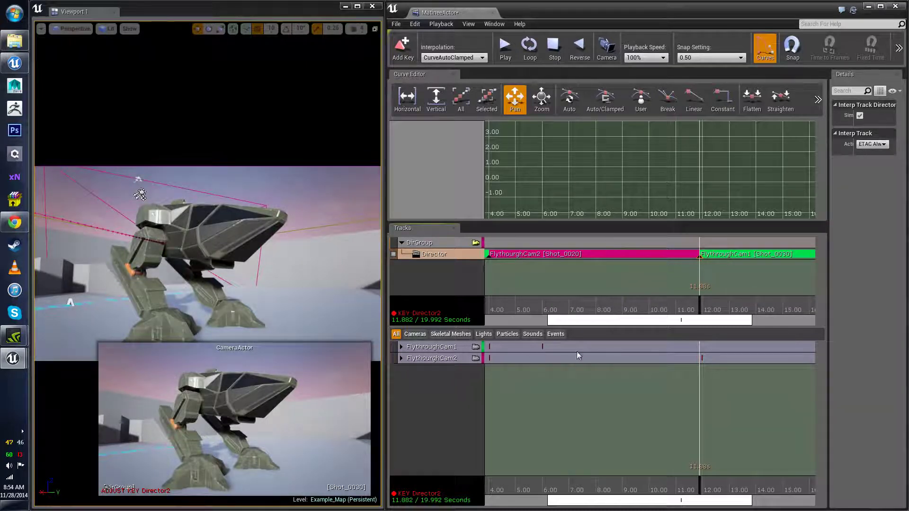
# - Through FlythroughCam1's camera view, reframe the shot on the empty wall corner and sky, and add a Movement key at 11.882 seconds
pyautogui.click(401, 348)
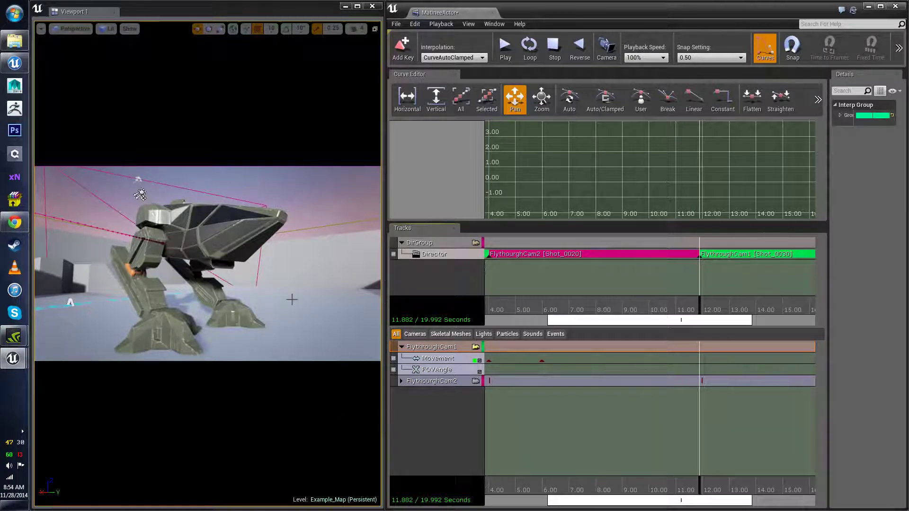
pyautogui.moveTo(292, 300)
pyautogui.mouseDown(button='right')
pyautogui.moveTo(246, 316)
pyautogui.moveTo(242, 277)
pyautogui.moveTo(228, 293)
pyautogui.moveTo(201, 272)
pyautogui.moveTo(294, 299)
pyautogui.mouseUp(button='right')
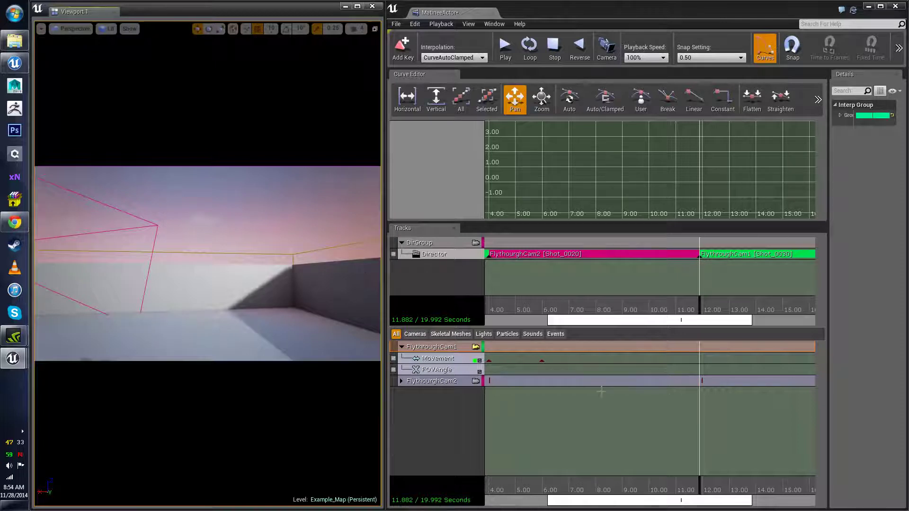
pyautogui.press('Return')
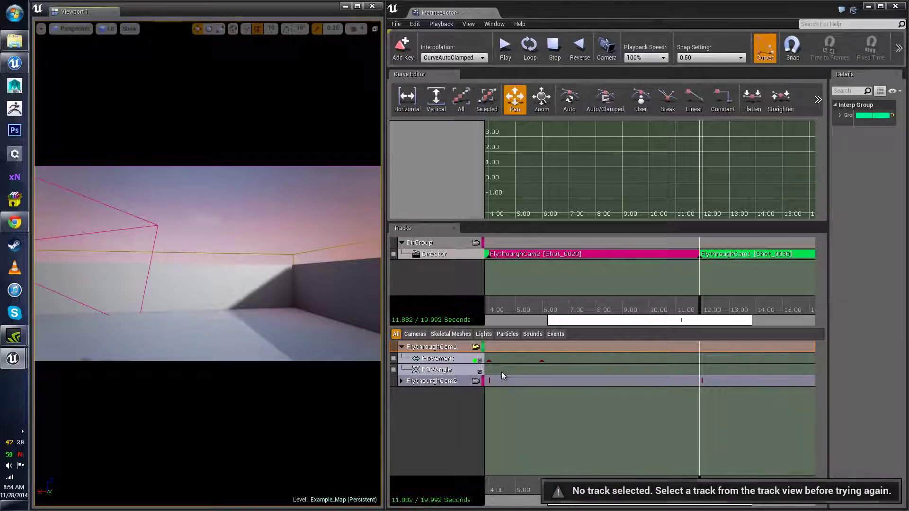
pyautogui.click(446, 359)
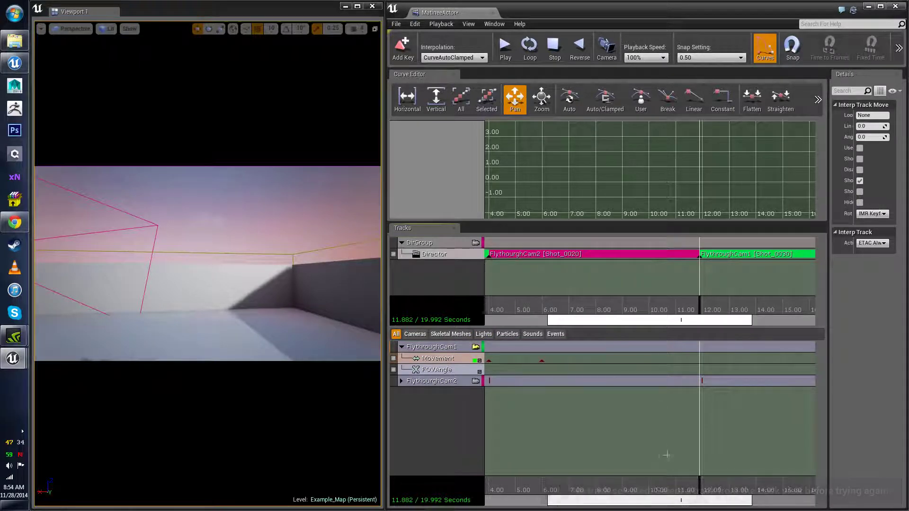
pyautogui.press('Return')
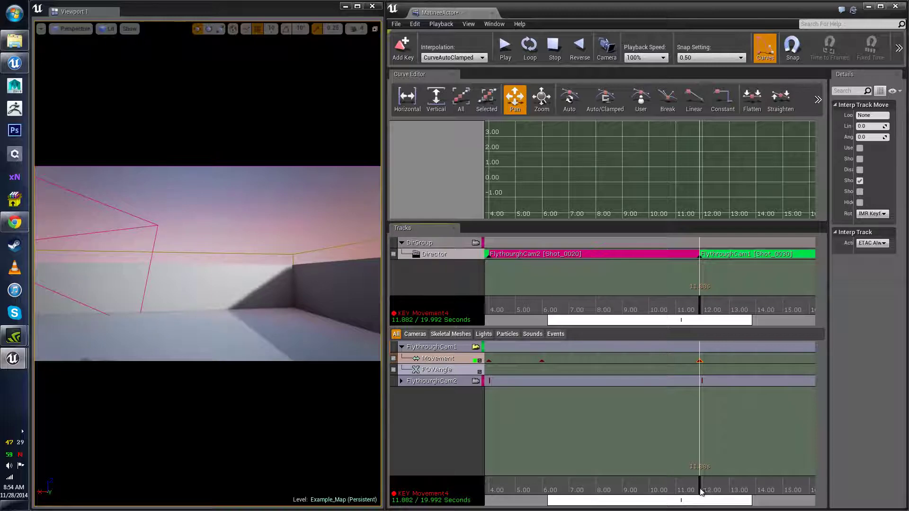
# - Scrub FlythroughCam1's view back and forth around the first Director cut, ending on the cut at about 4 seconds
pyautogui.moveTo(704, 493); pyautogui.dragTo(443, 493)
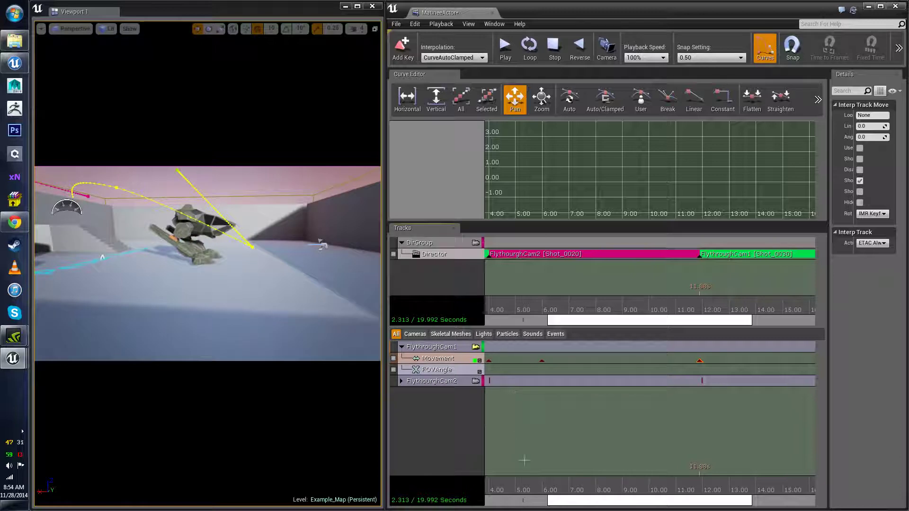
pyautogui.click(546, 489)
pyautogui.moveTo(527, 486); pyautogui.dragTo(501, 487)
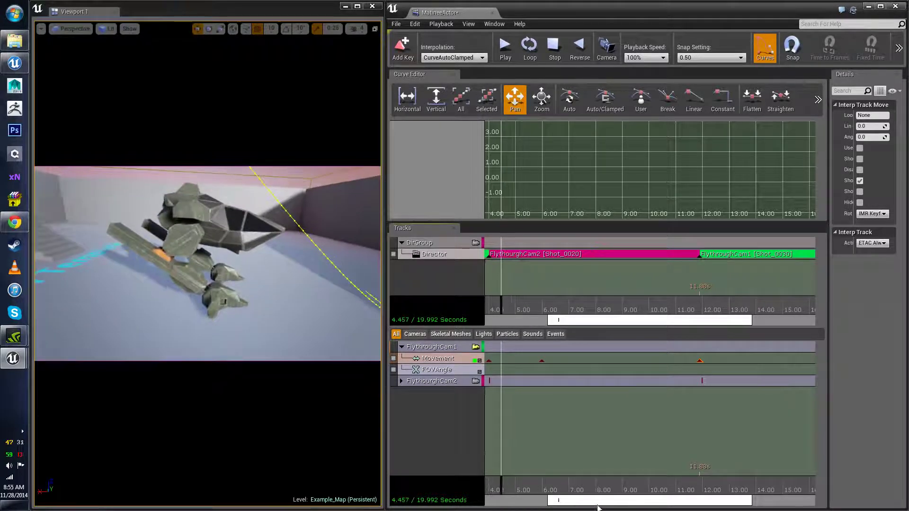
pyautogui.moveTo(598, 502); pyautogui.dragTo(579, 502)
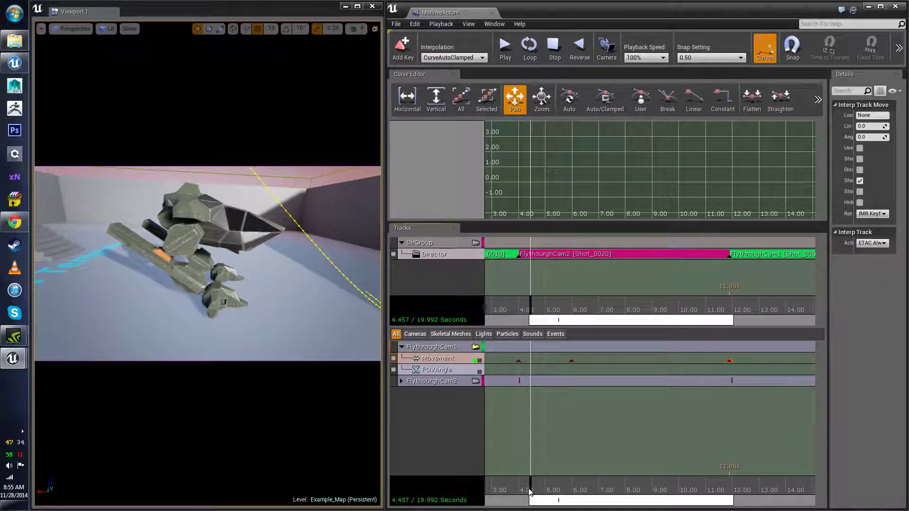
pyautogui.moveTo(529, 492); pyautogui.dragTo(506, 494)
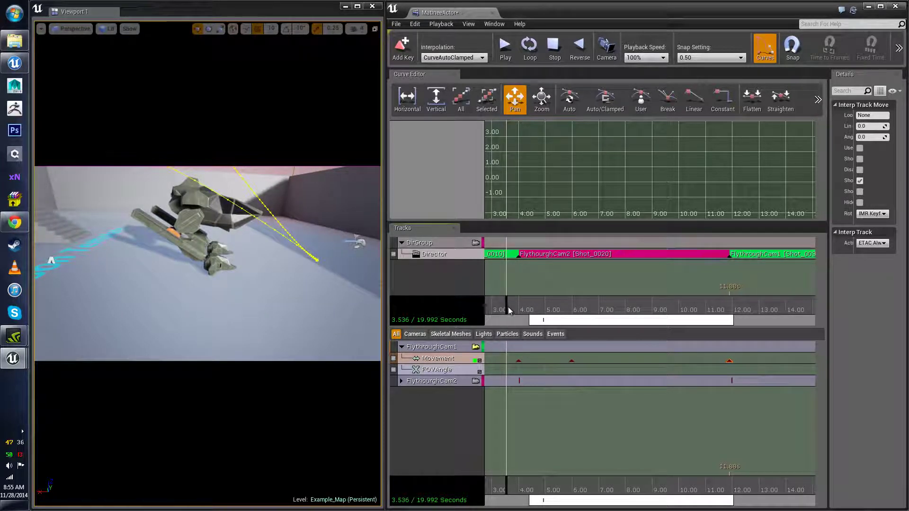
pyautogui.moveTo(507, 307); pyautogui.dragTo(519, 308)
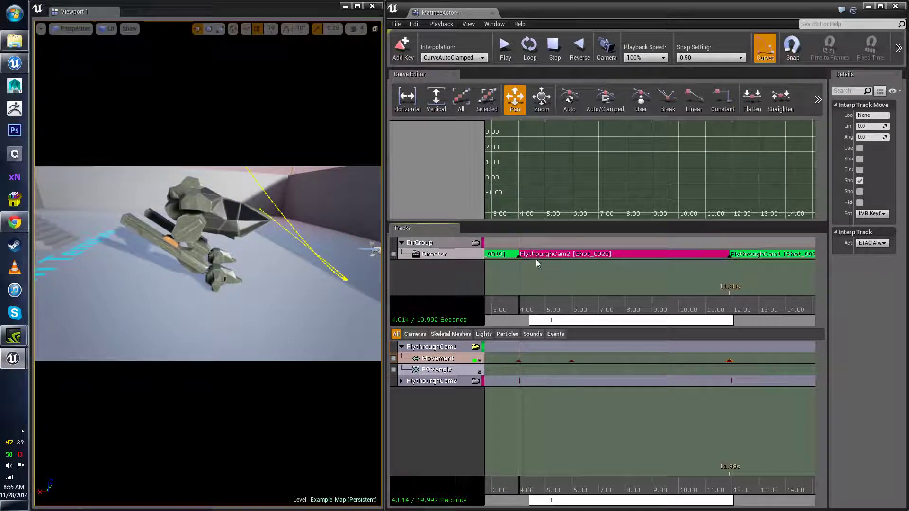
pyautogui.click(518, 307)
# - Scrub repeatedly between the two Director cuts to examine FlythroughCam1's movement during the FlythourghCam2 shot, ending at 13.723 seconds
pyautogui.moveTo(520, 307); pyautogui.dragTo(749, 278)
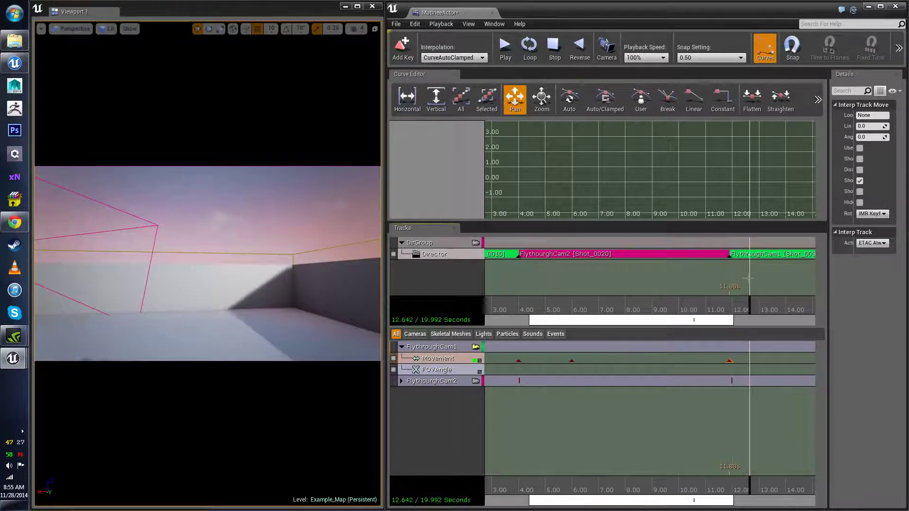
pyautogui.moveTo(749, 311); pyautogui.dragTo(535, 316)
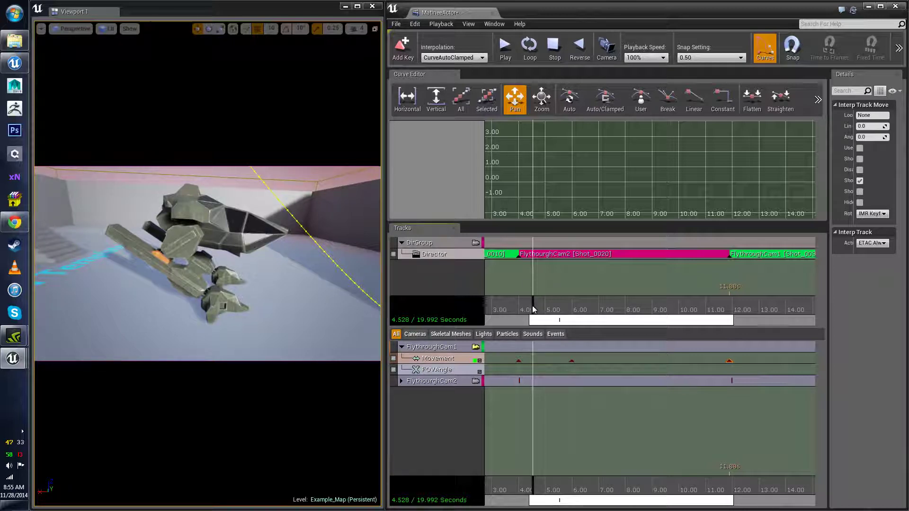
pyautogui.moveTo(533, 309); pyautogui.dragTo(747, 315)
pyautogui.moveTo(679, 315); pyautogui.dragTo(502, 313)
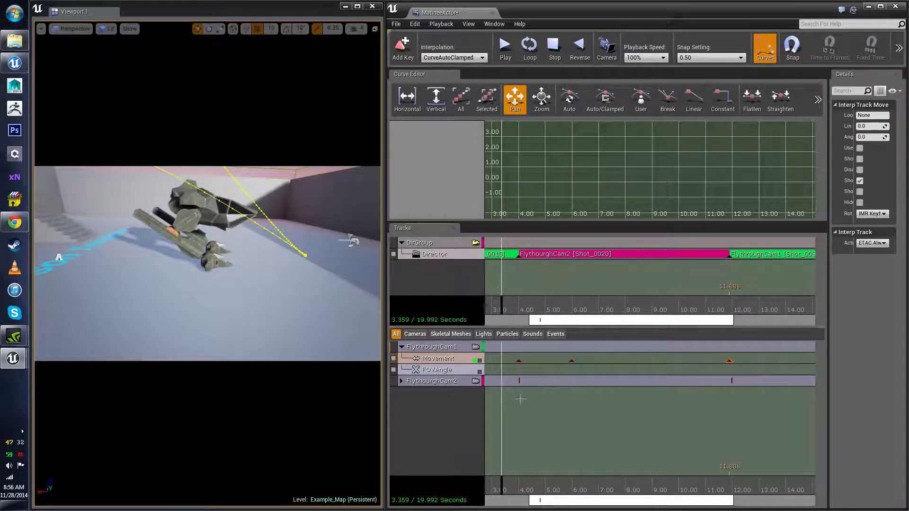
pyautogui.moveTo(502, 488); pyautogui.dragTo(779, 484)
pyautogui.moveTo(634, 505); pyautogui.dragTo(712, 505)
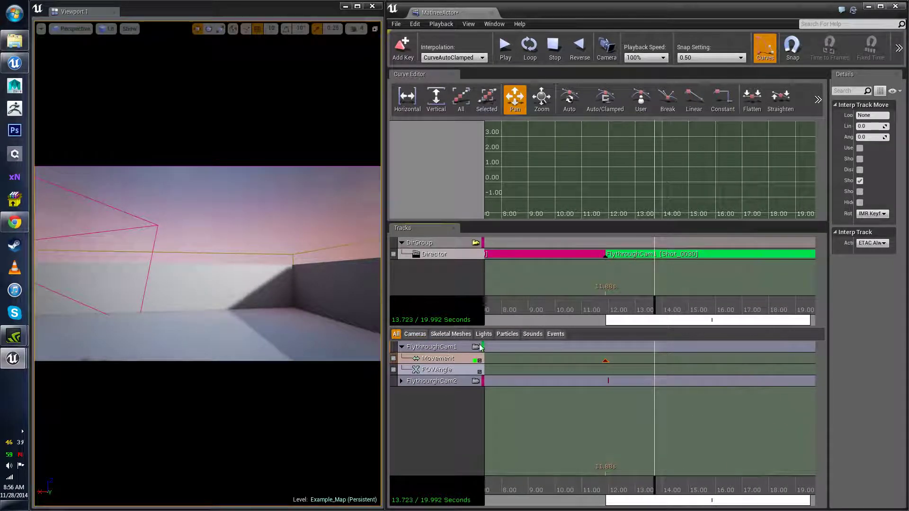
# - Play the sequence through DirGroup's view from 10.384 seconds, past the cut back to FlythroughCam1
pyautogui.moveTo(655, 484); pyautogui.dragTo(566, 486)
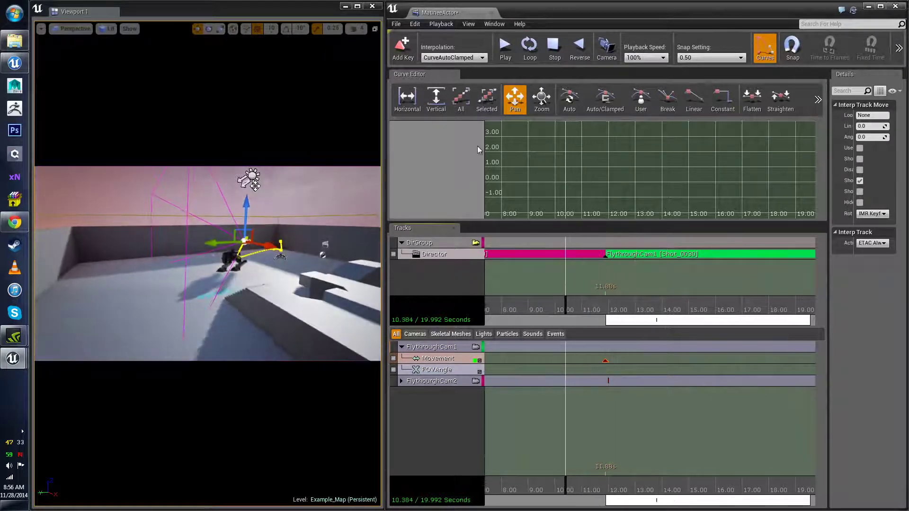
pyautogui.click(503, 48)
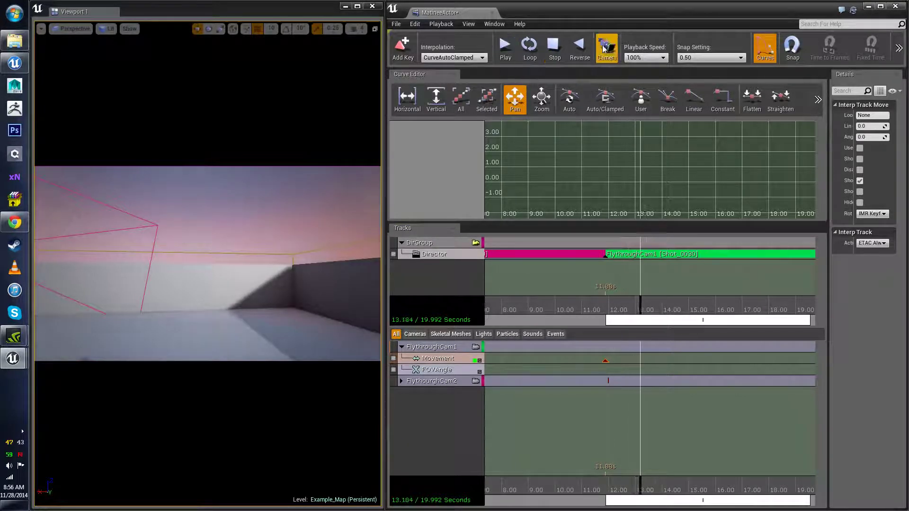
pyautogui.click(553, 51)
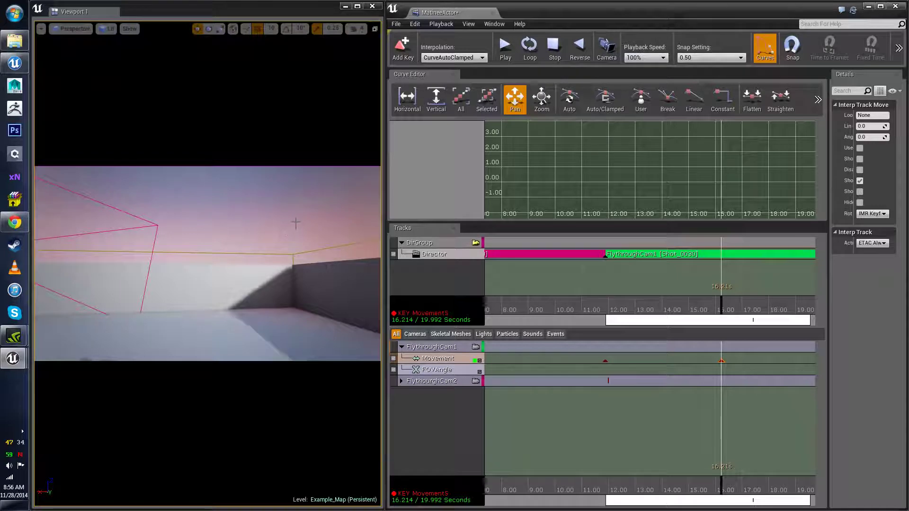
# - Reframe FlythroughCam1's Movement key at 16.214 seconds close on the mech's legs, and play the sequence from 3.794 seconds into the final shot
pyautogui.moveTo(293, 223)
pyautogui.mouseDown(button='right')
pyautogui.moveTo(256, 260)
pyautogui.moveTo(294, 221)
pyautogui.mouseUp(button='right')
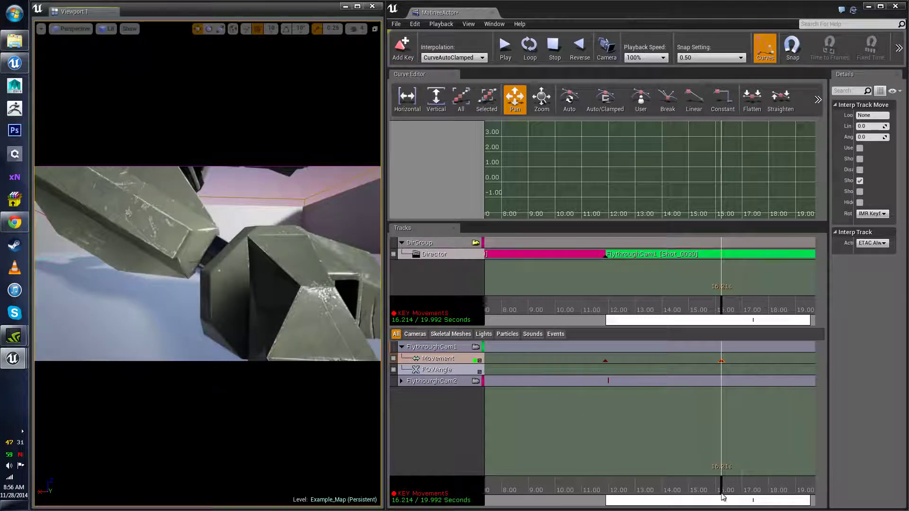
pyautogui.moveTo(722, 496); pyautogui.dragTo(391, 459)
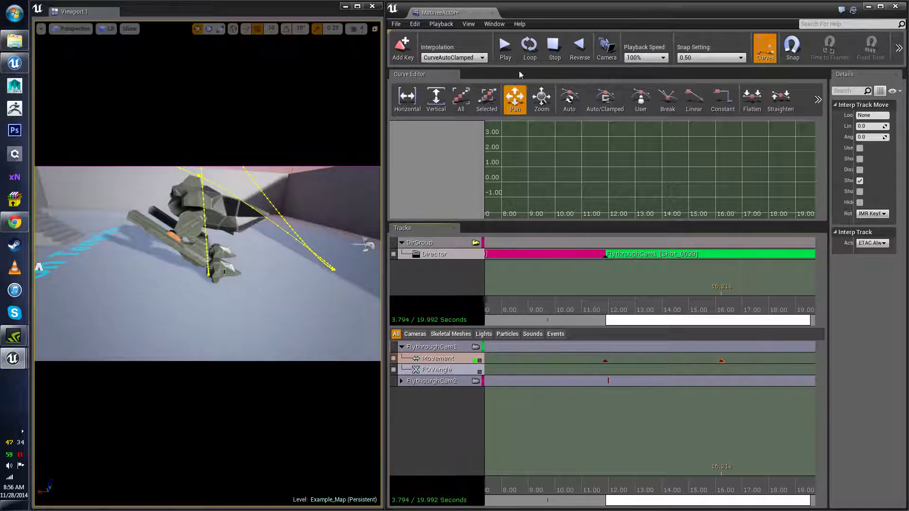
pyautogui.click(504, 45)
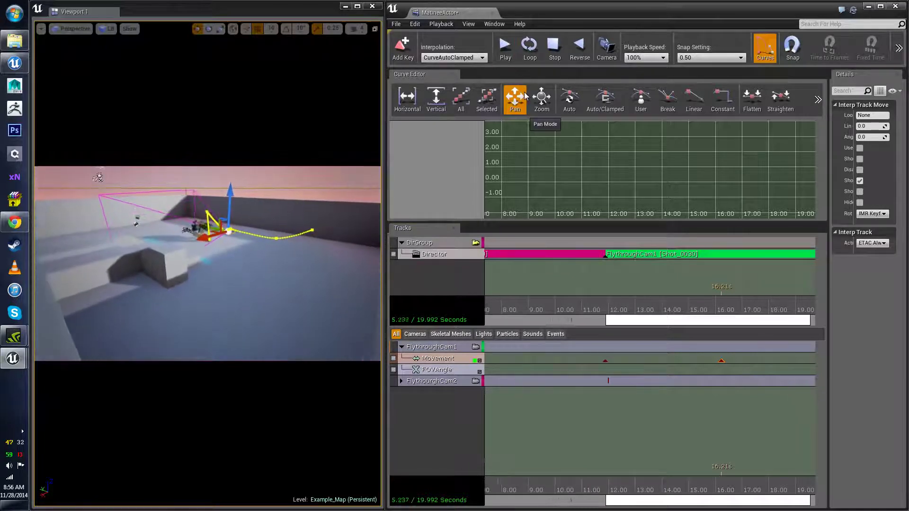
pyautogui.click(246, 305)
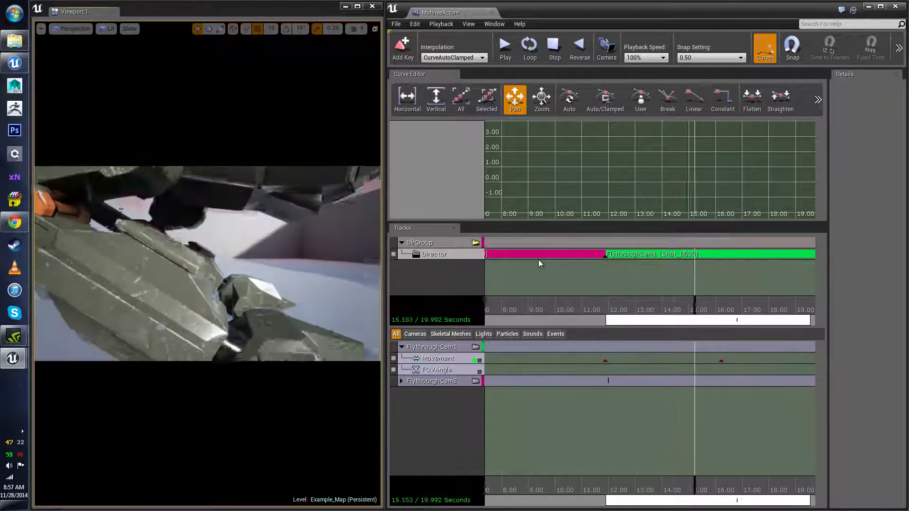
pyautogui.click(553, 51)
# - Move FlythroughCam1's Movement key from 16.21 seconds to 19.97 seconds, at the end of the sequence
pyautogui.click(721, 361)
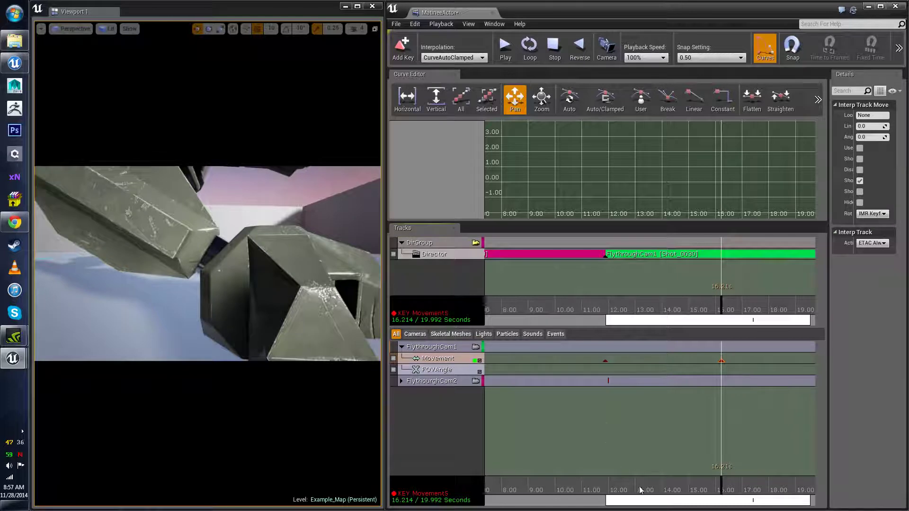
pyautogui.moveTo(639, 501); pyautogui.dragTo(667, 379)
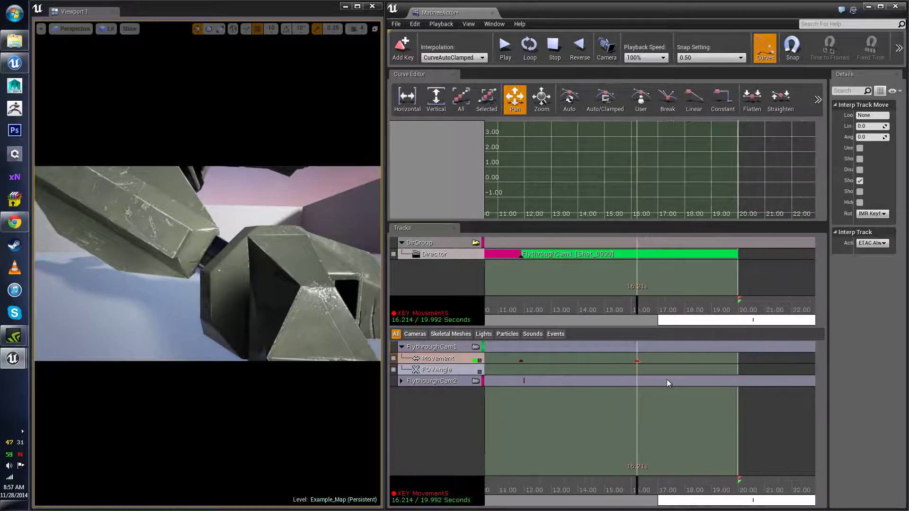
pyautogui.scroll(2, 644, 364)
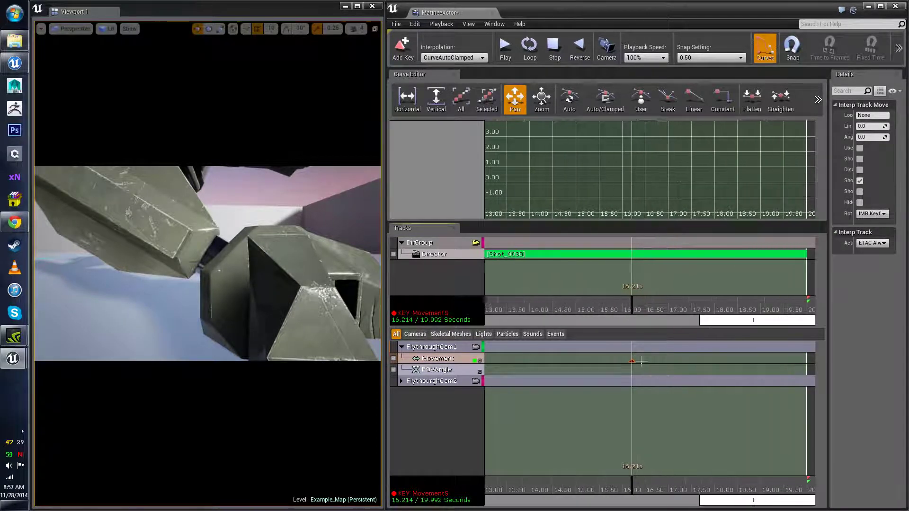
pyautogui.click(643, 379)
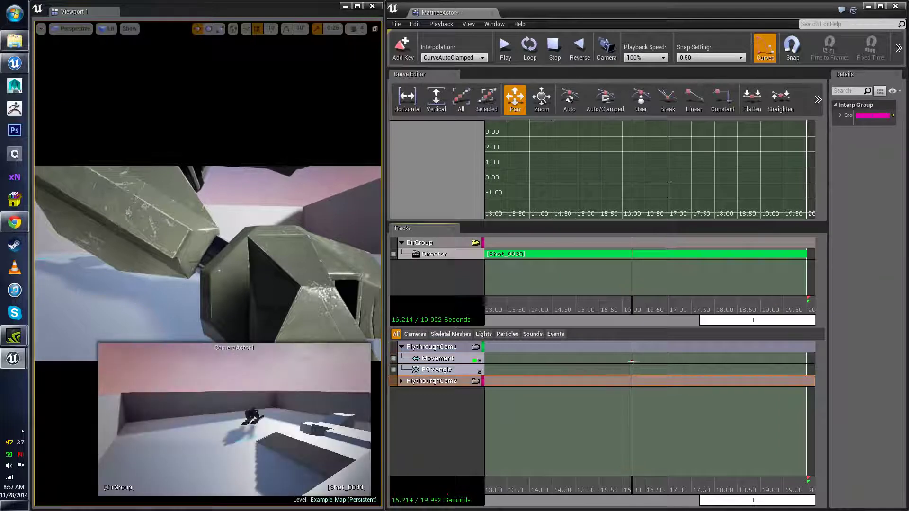
pyautogui.click(632, 361)
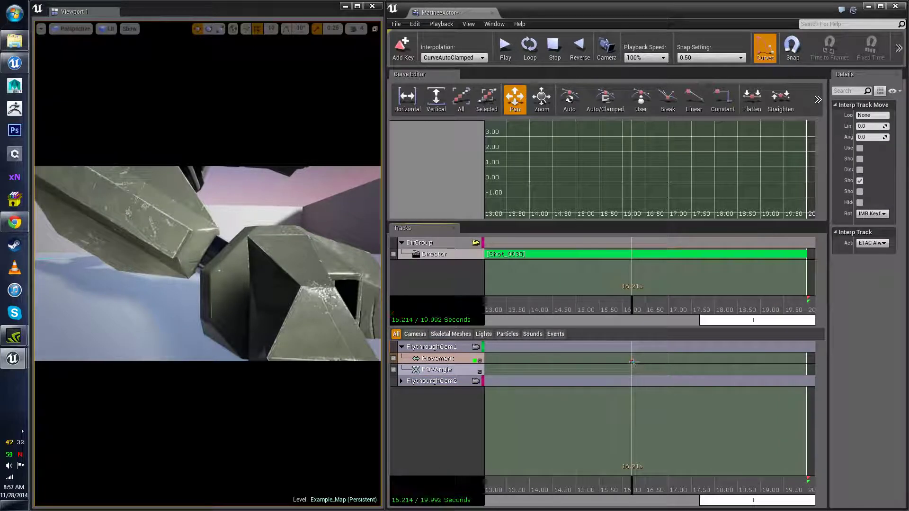
pyautogui.moveTo(632, 362)
pyautogui.mouseDown()
pyautogui.moveTo(665, 364)
pyautogui.moveTo(641, 370)
pyautogui.mouseUp()
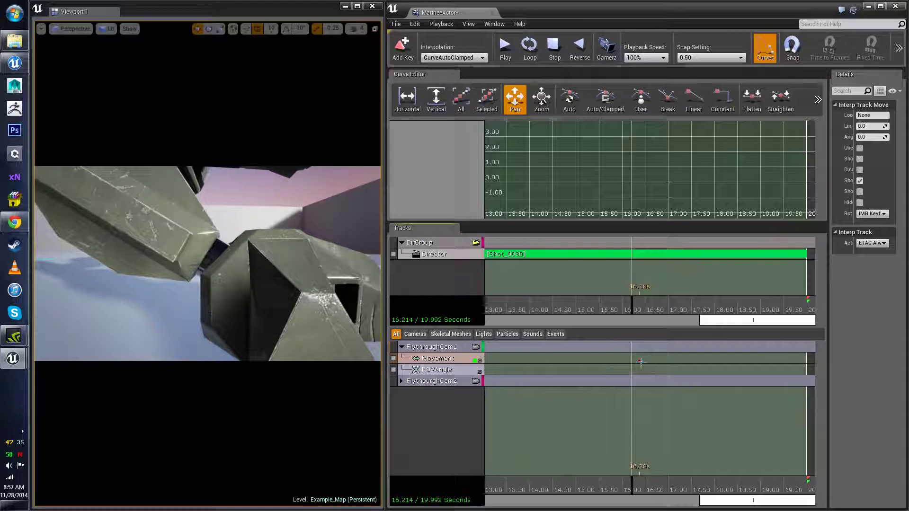
pyautogui.moveTo(639, 362); pyautogui.dragTo(774, 369)
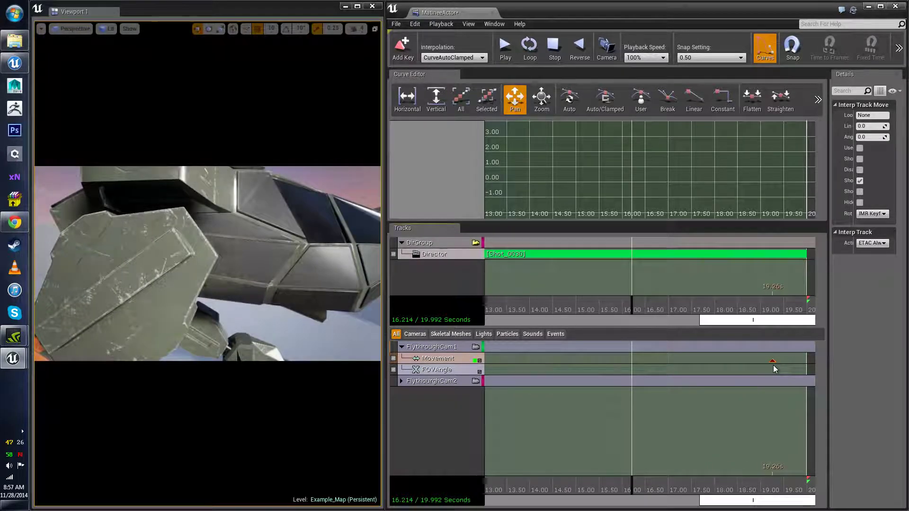
pyautogui.moveTo(774, 370); pyautogui.dragTo(807, 373)
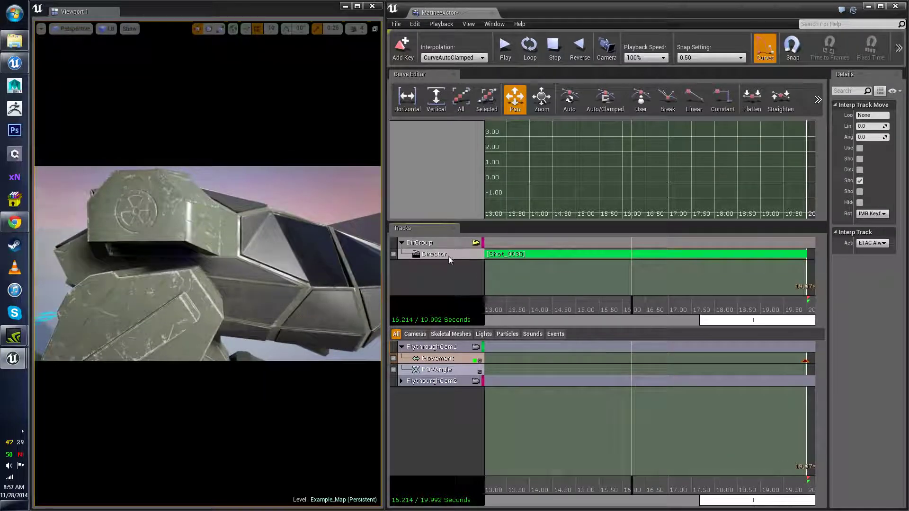
# - Play the sequence from before the cut back to FlythroughCam1 through to its end at 19.992 seconds
pyautogui.moveTo(631, 487); pyautogui.dragTo(438, 483)
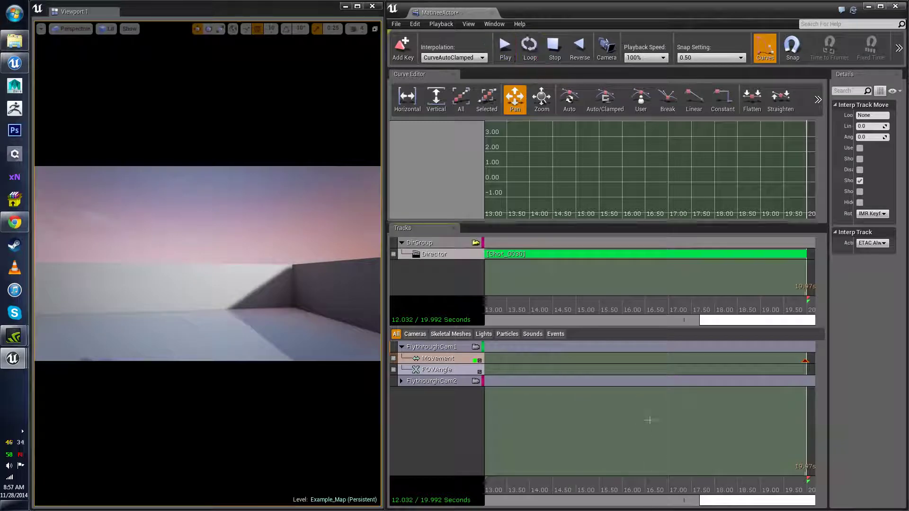
pyautogui.scroll(-5, 644, 395)
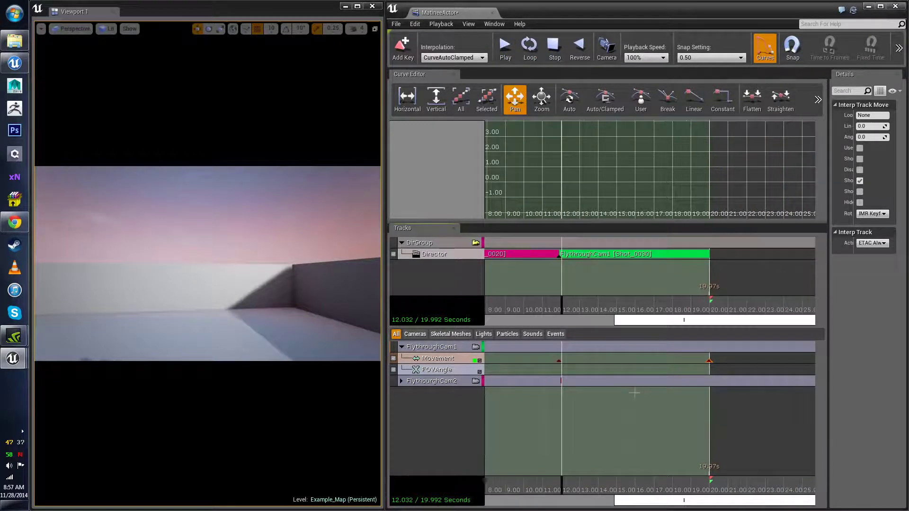
pyautogui.scroll(-2, 592, 504)
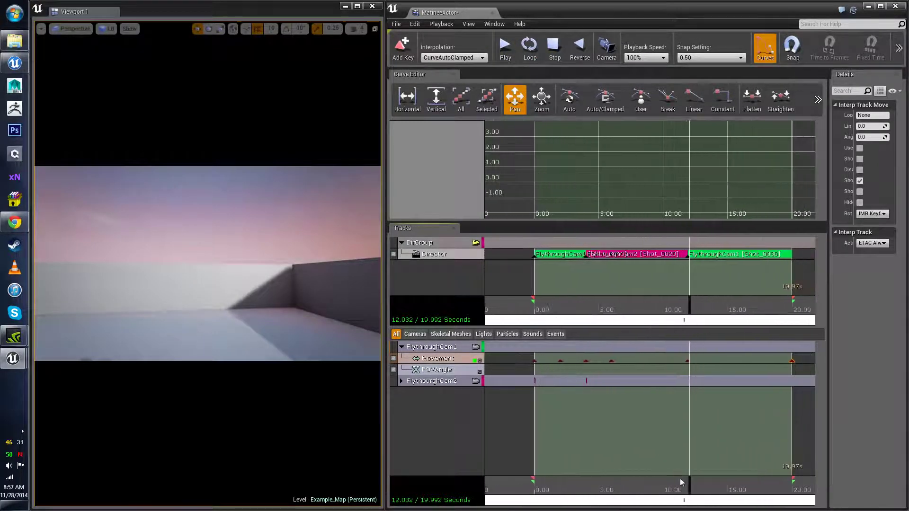
pyautogui.moveTo(687, 483); pyautogui.dragTo(661, 483)
pyautogui.click(505, 45)
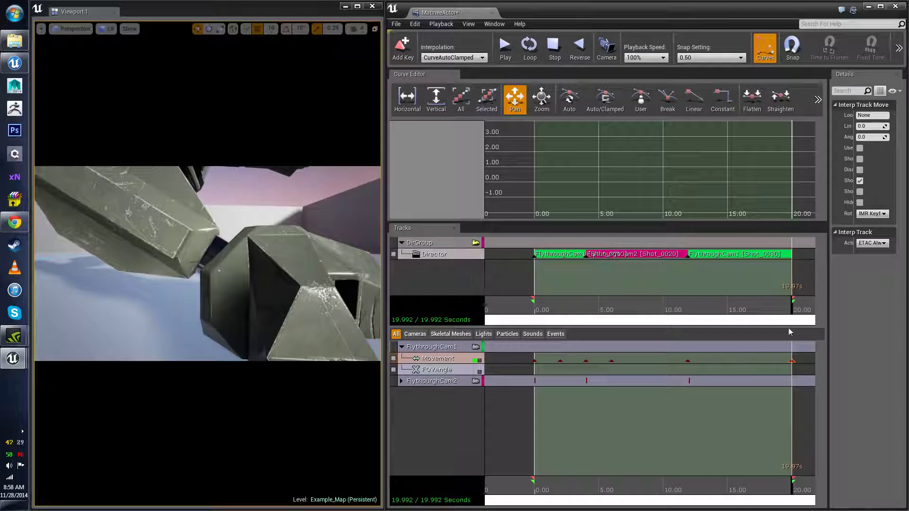
# - Examine the options offered for the empty director area, the Director track and DirGroup, including which track types can be added
pyautogui.moveTo(623, 491); pyautogui.dragTo(668, 489)
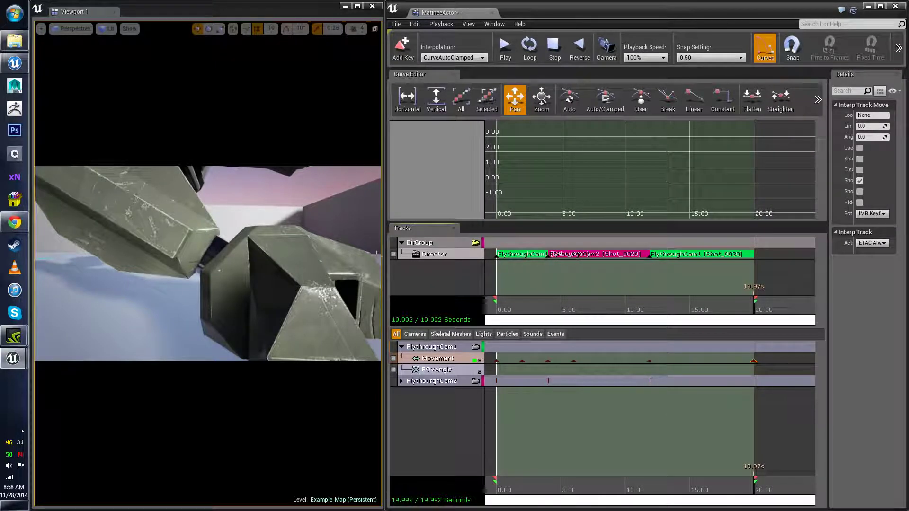
pyautogui.rightClick(433, 269)
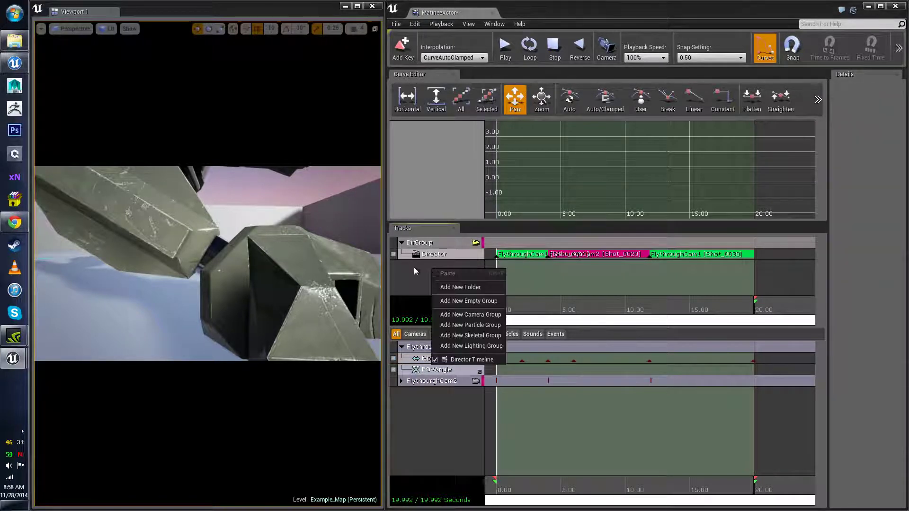
pyautogui.click(411, 266)
pyautogui.click(426, 253)
pyautogui.rightClick(427, 252)
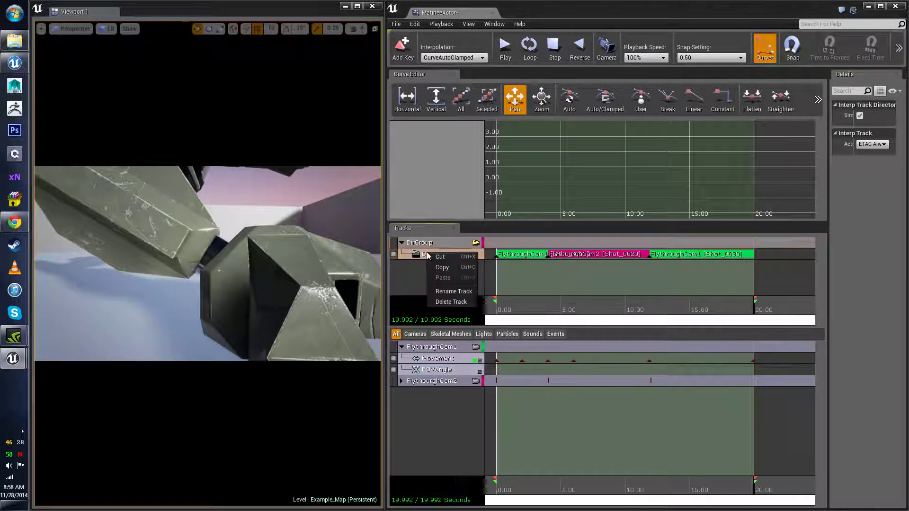
pyautogui.rightClick(431, 241)
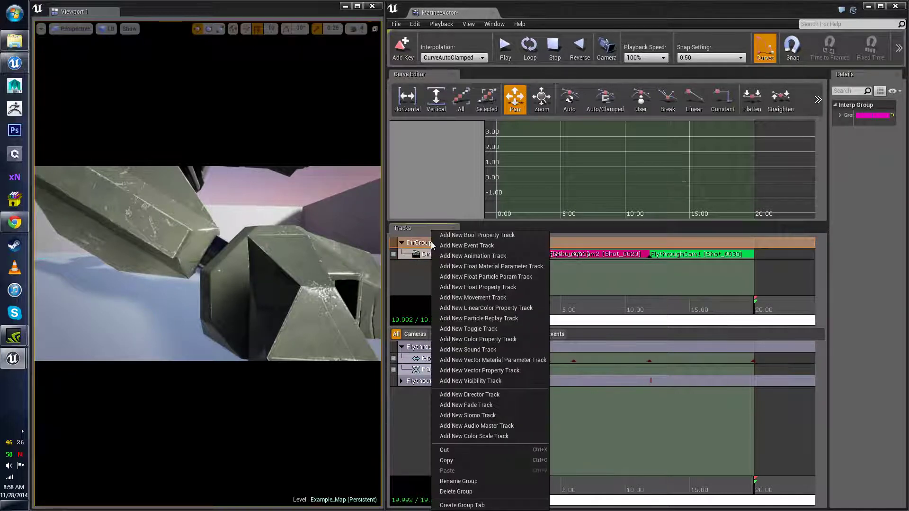
pyautogui.click(417, 244)
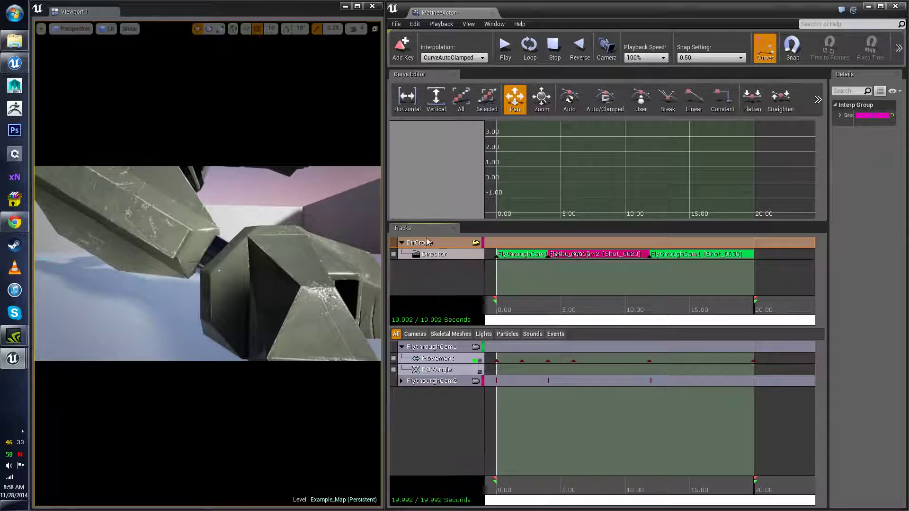
pyautogui.rightClick(416, 239)
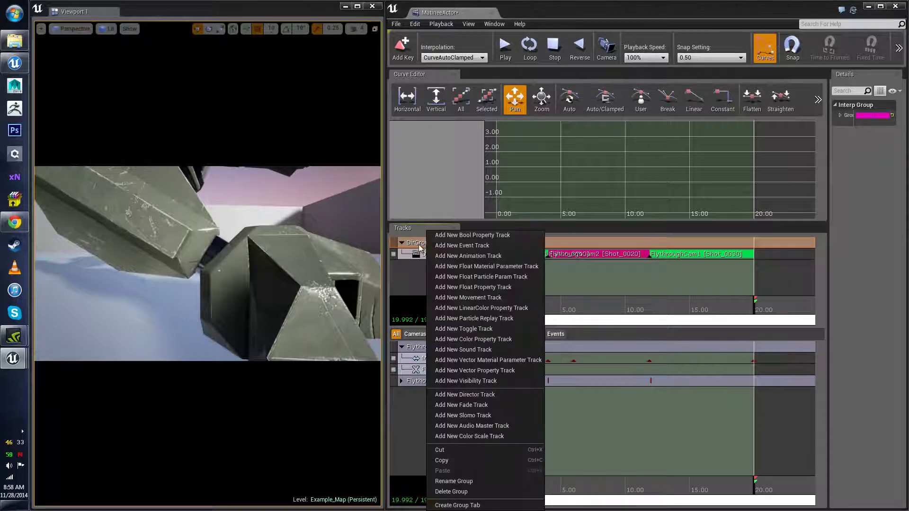
pyautogui.click(411, 296)
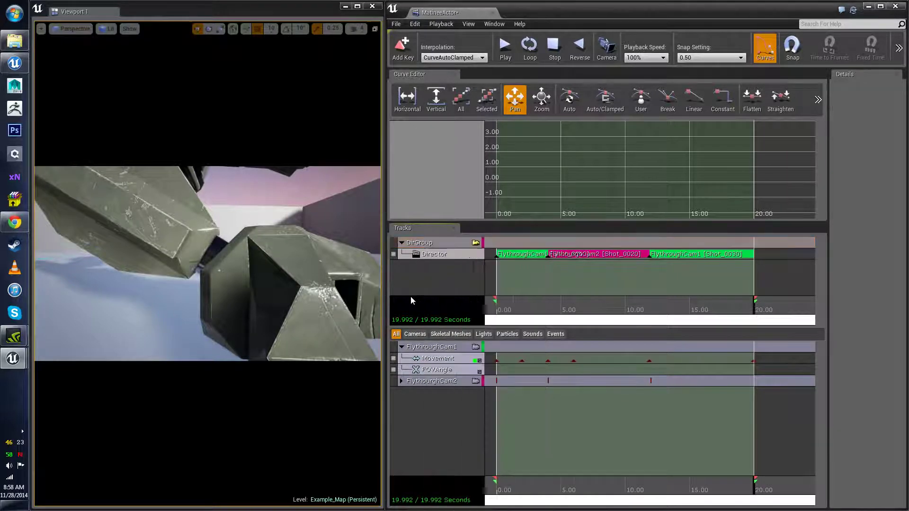
# - Collapse FlythroughCam1's tracks, check that group's available track types, and add a Fade track to DirGroup
pyautogui.click(402, 347)
pyautogui.rightClick(427, 348)
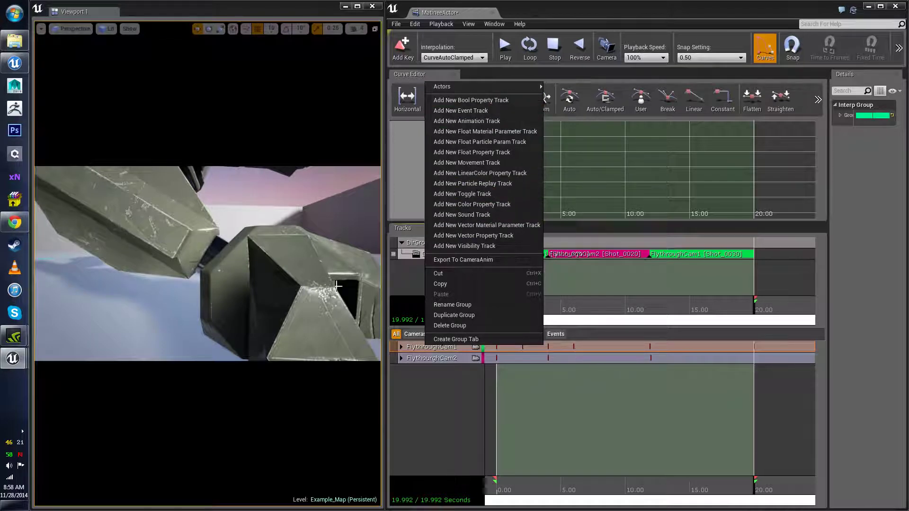
pyautogui.click(399, 284)
pyautogui.rightClick(423, 241)
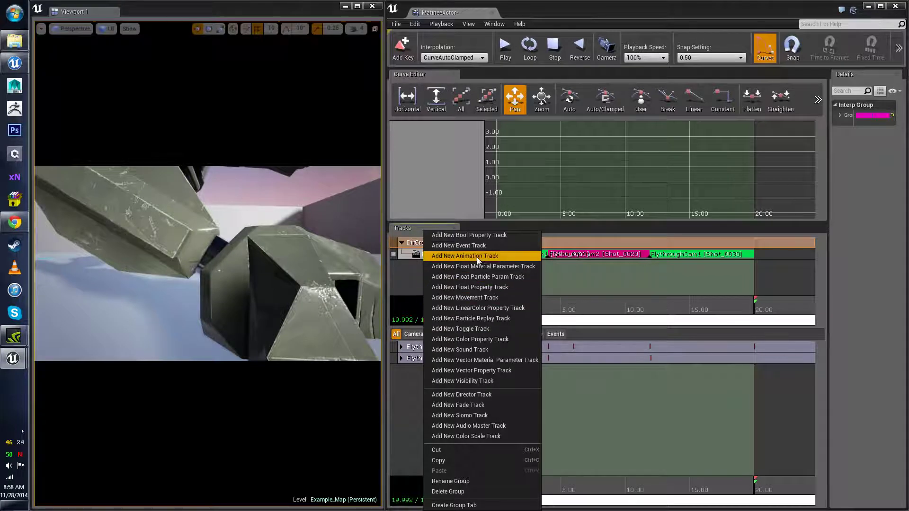
pyautogui.click(476, 406)
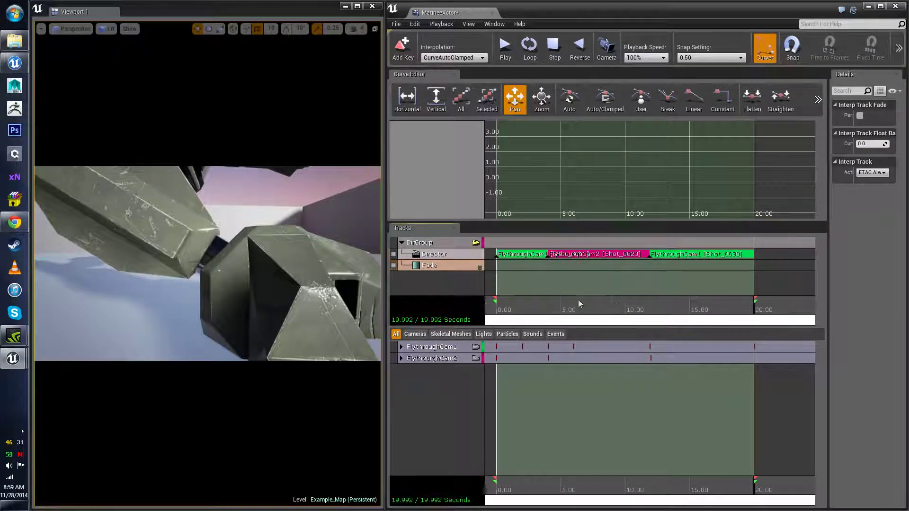
# - Add keys to the Fade track at 0.000 and 0.496 seconds
pyautogui.moveTo(615, 305); pyautogui.dragTo(482, 303)
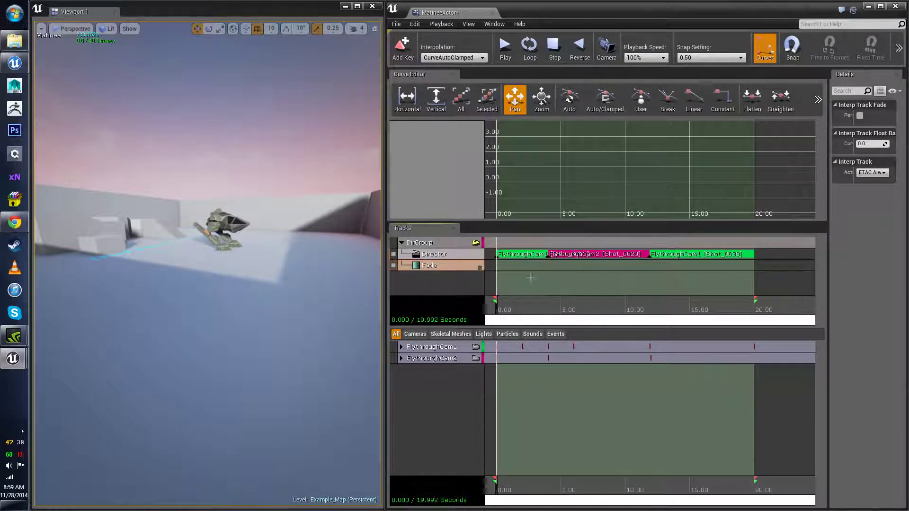
pyautogui.scroll(3, 524, 303)
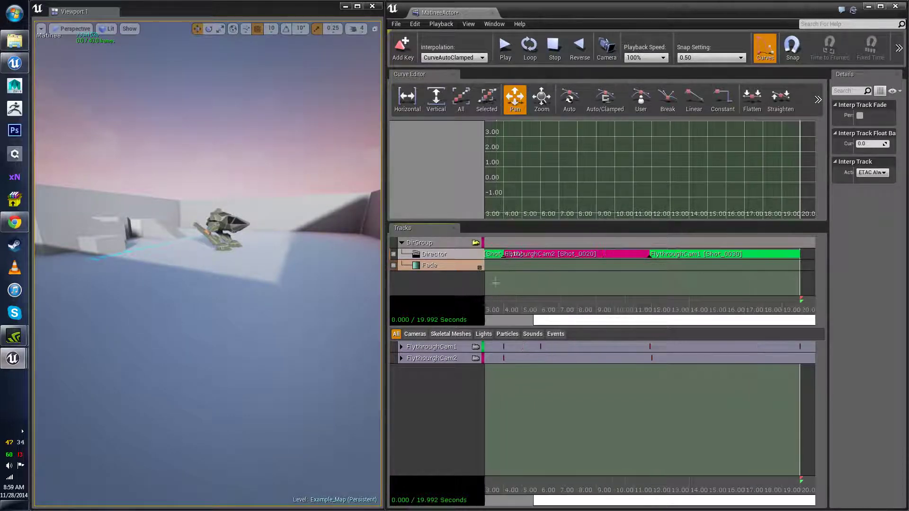
pyautogui.scroll(2, 564, 324)
pyautogui.moveTo(570, 289); pyautogui.dragTo(667, 285)
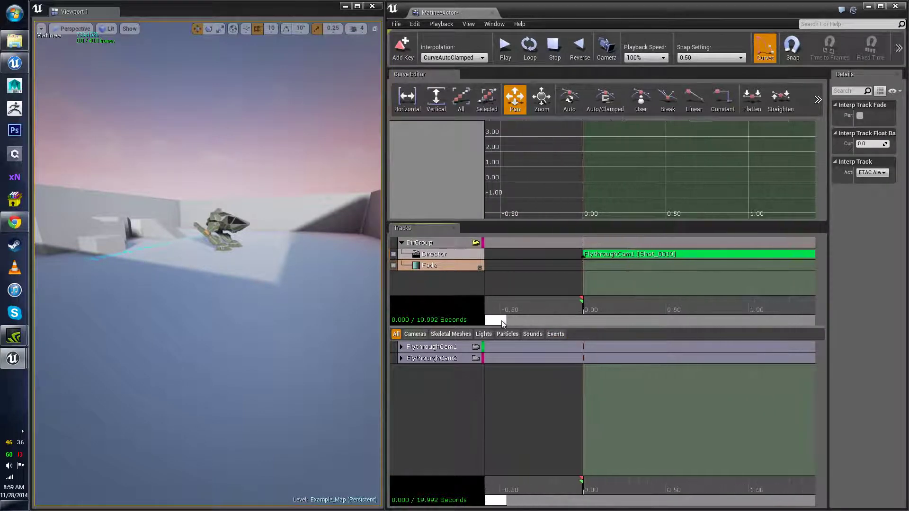
pyautogui.scroll(3, 512, 322)
pyautogui.moveTo(512, 322); pyautogui.dragTo(494, 323)
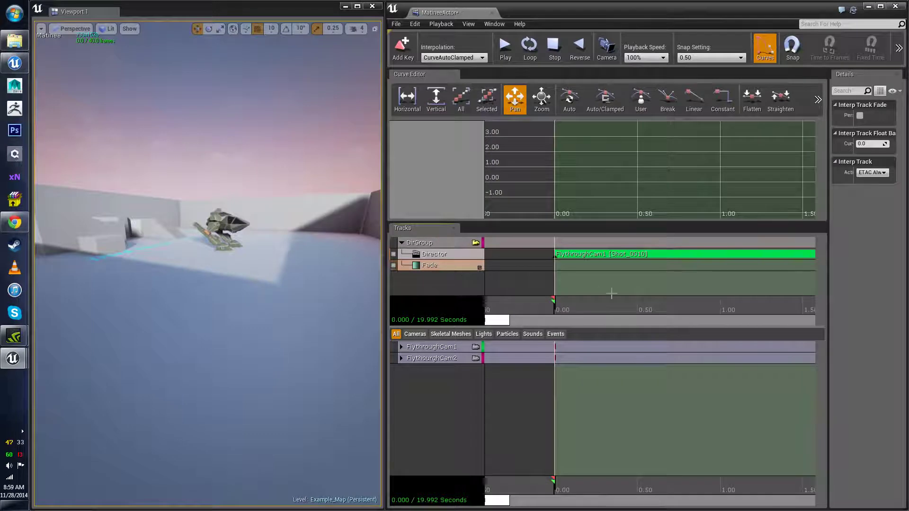
pyautogui.press('Return')
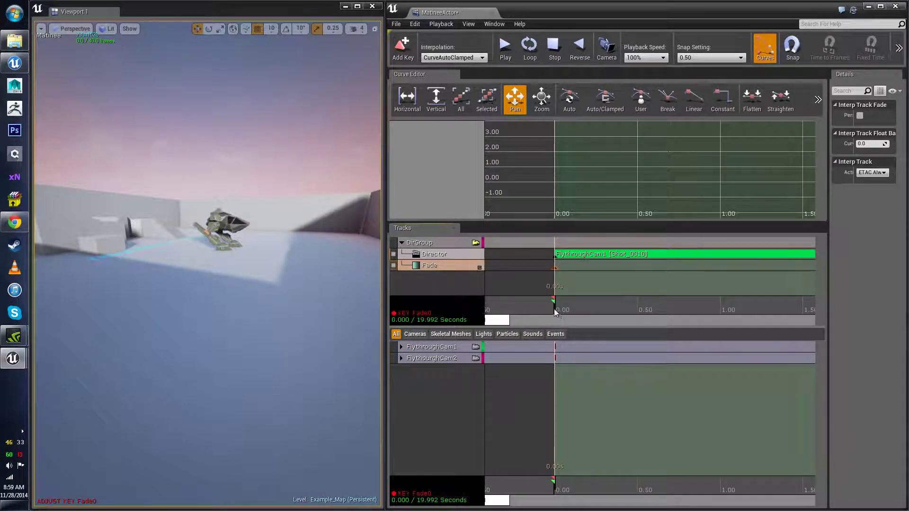
pyautogui.moveTo(554, 309); pyautogui.dragTo(637, 306)
pyautogui.press('Return')
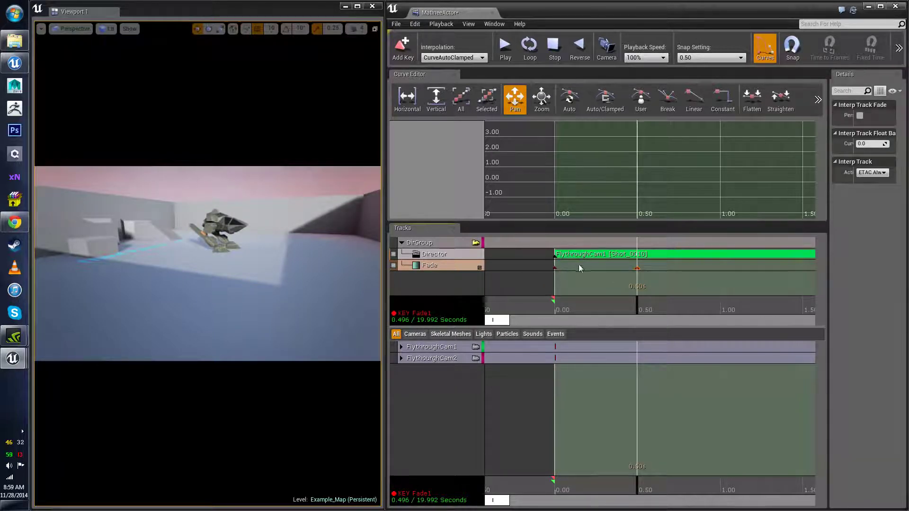
# - Return the sequence to 0.000 seconds and check the options offered for the first Fade key
pyautogui.moveTo(638, 302); pyautogui.dragTo(527, 305)
pyautogui.press('space')
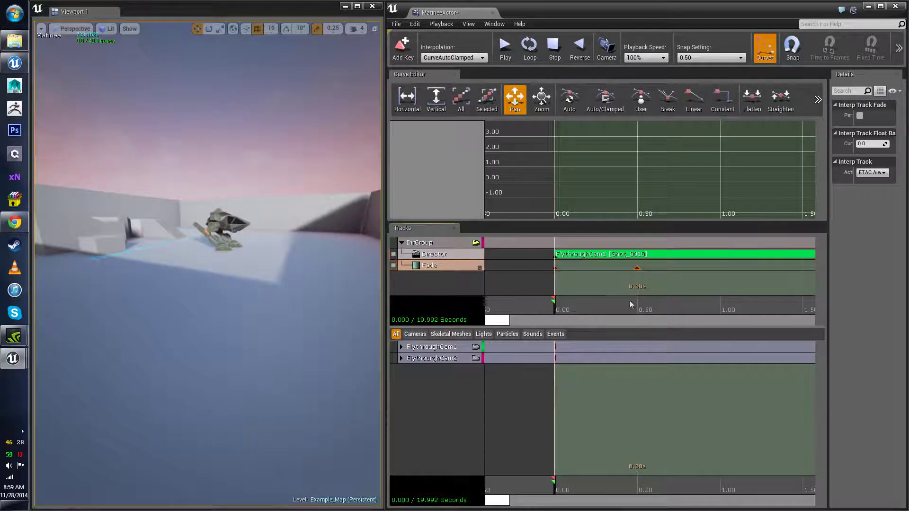
pyautogui.moveTo(634, 305); pyautogui.dragTo(526, 308)
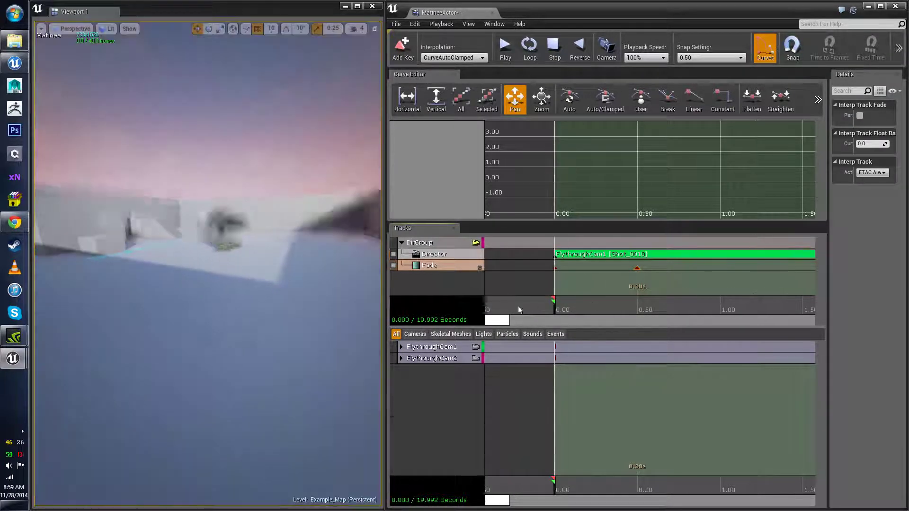
pyautogui.click(555, 268)
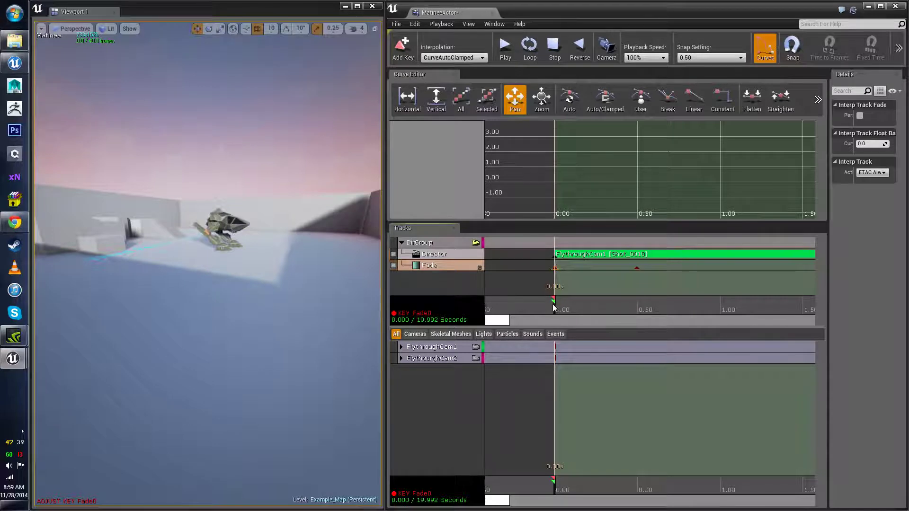
pyautogui.moveTo(554, 268)
pyautogui.mouseDown()
pyautogui.moveTo(569, 268)
pyautogui.moveTo(554, 269)
pyautogui.mouseUp()
pyautogui.rightClick(554, 268)
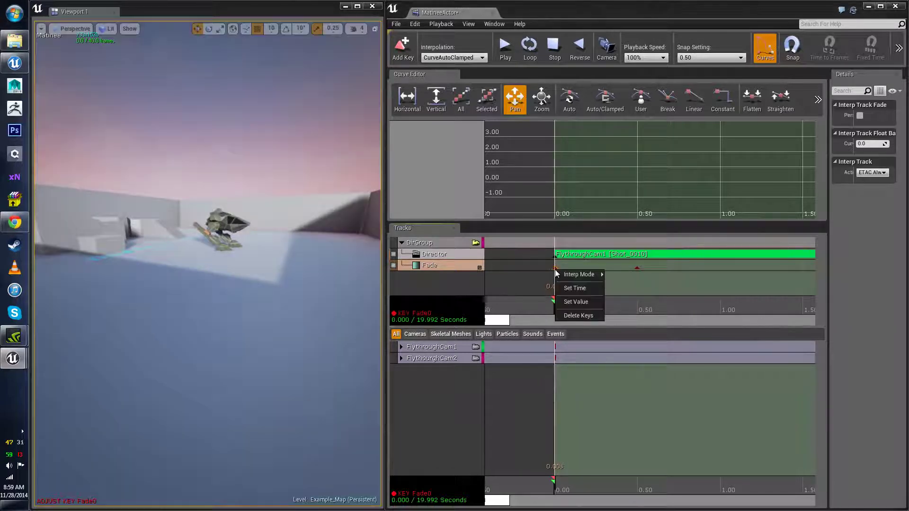
pyautogui.click(558, 278)
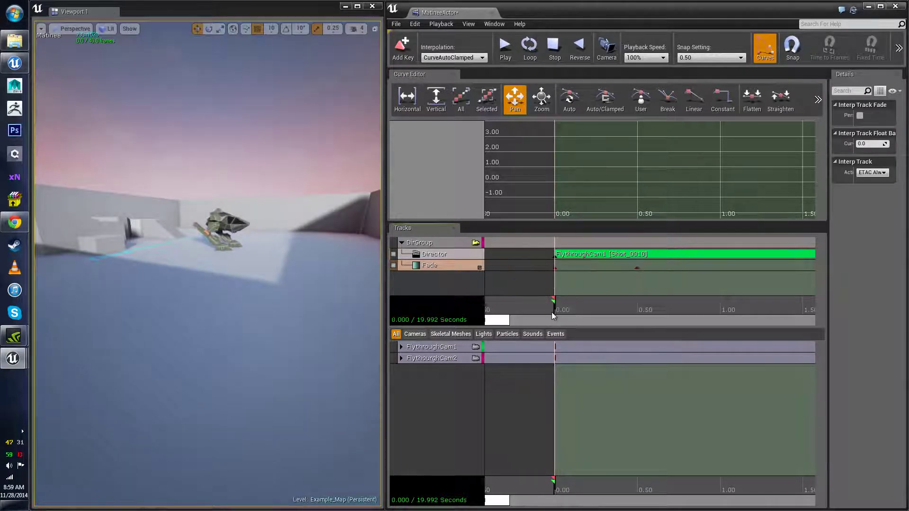
# - Set the value of the Fade key at 0.000 seconds to 1
pyautogui.moveTo(557, 312); pyautogui.dragTo(591, 310)
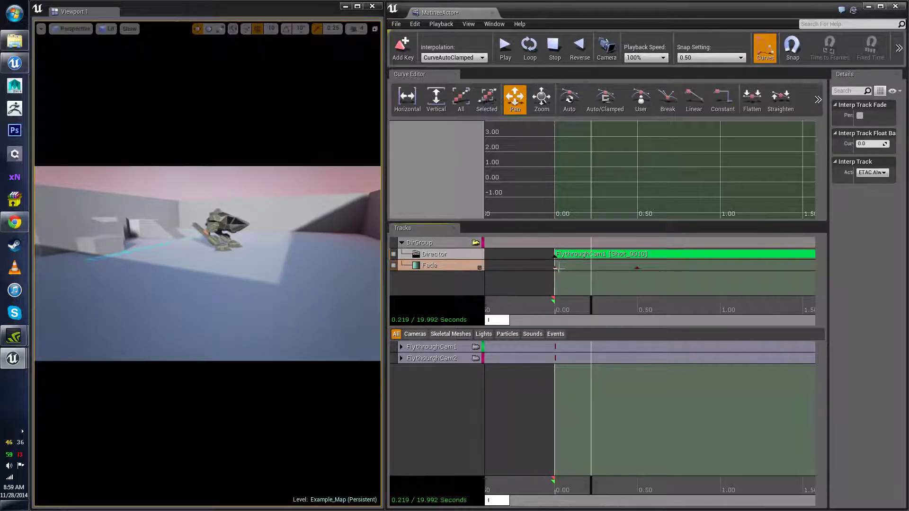
pyautogui.scroll(3, 524, 270)
pyautogui.moveTo(493, 320)
pyautogui.mouseDown()
pyautogui.moveTo(481, 315)
pyautogui.moveTo(511, 318)
pyautogui.moveTo(494, 319)
pyautogui.mouseUp()
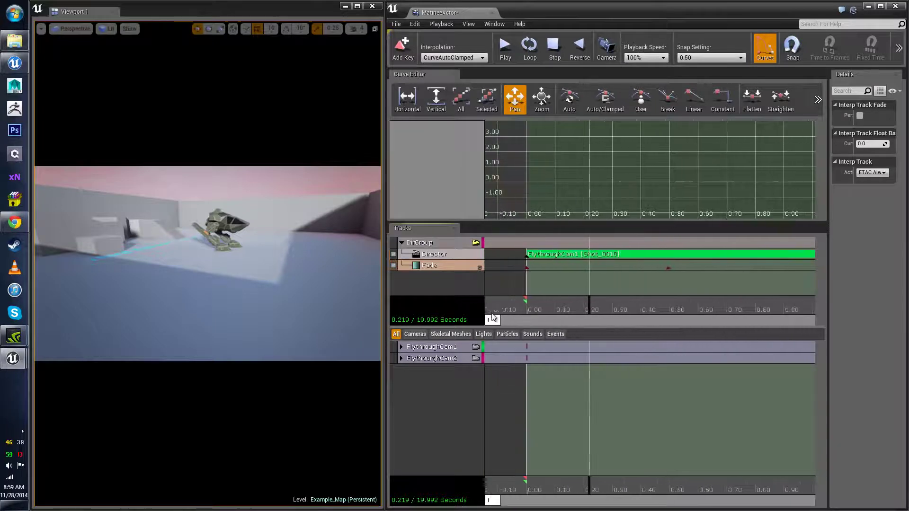
pyautogui.click(526, 268)
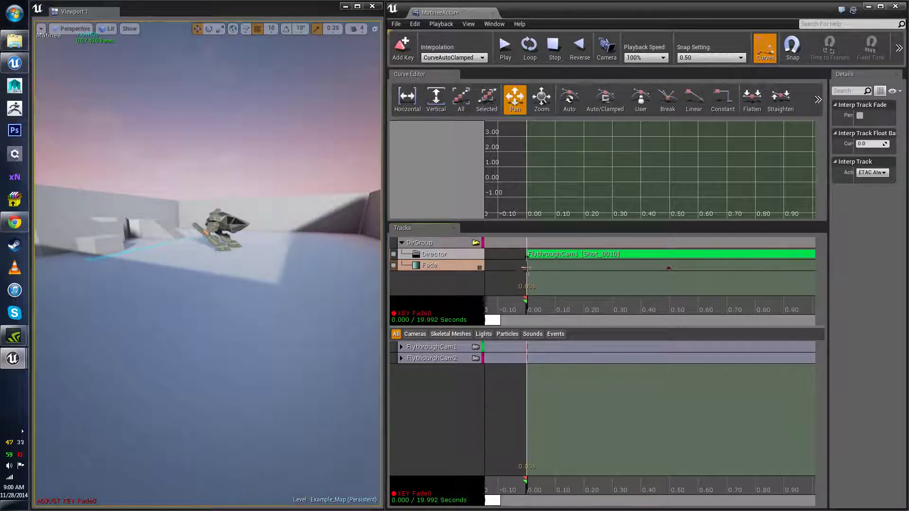
pyautogui.rightClick(524, 267)
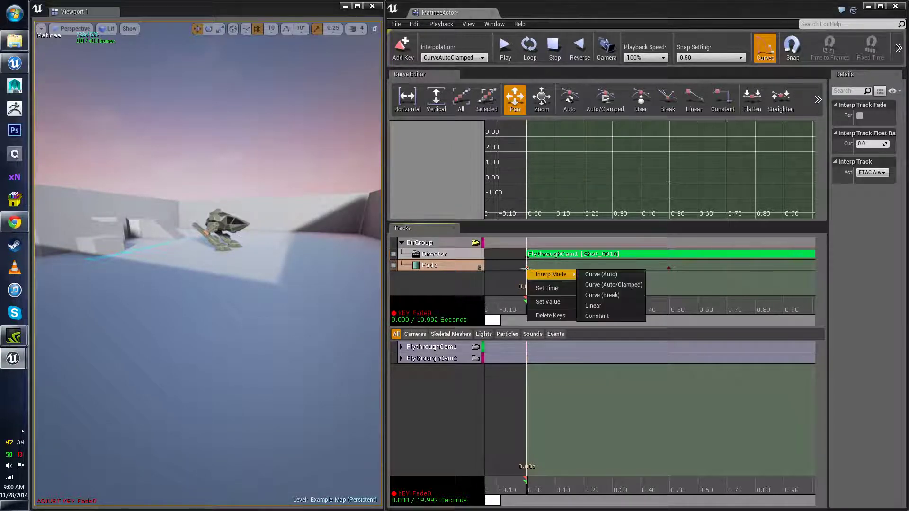
pyautogui.click(550, 301)
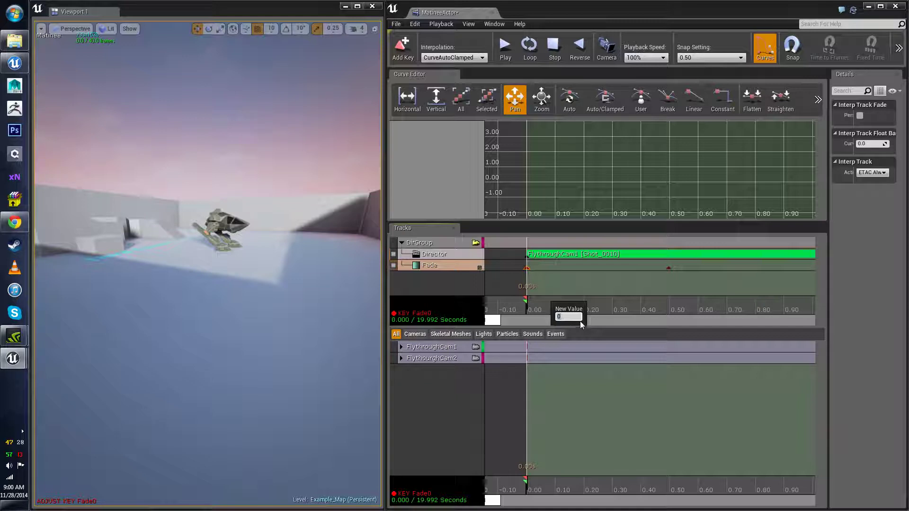
pyautogui.write('1')
pyautogui.press('Return')
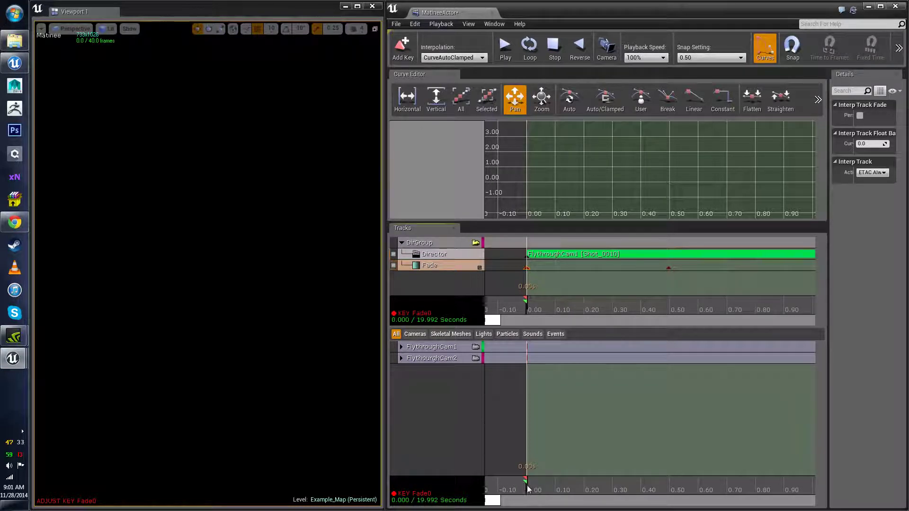
# - Check the fade-in at both Fade keys and play it from 0.000 seconds, stopping shortly past the second key
pyautogui.moveTo(526, 484)
pyautogui.mouseDown()
pyautogui.moveTo(668, 484)
pyautogui.moveTo(517, 488)
pyautogui.moveTo(733, 482)
pyautogui.moveTo(524, 484)
pyautogui.mouseUp()
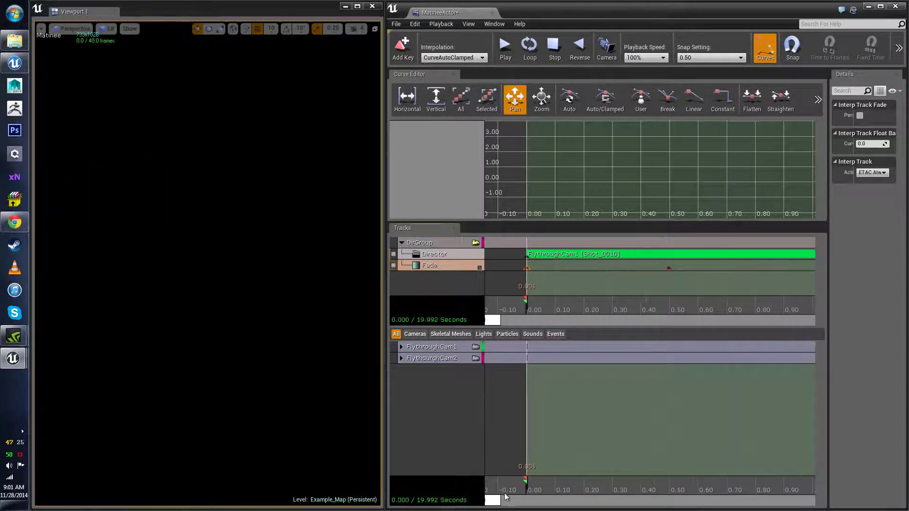
pyautogui.click(669, 268)
pyautogui.press('Return')
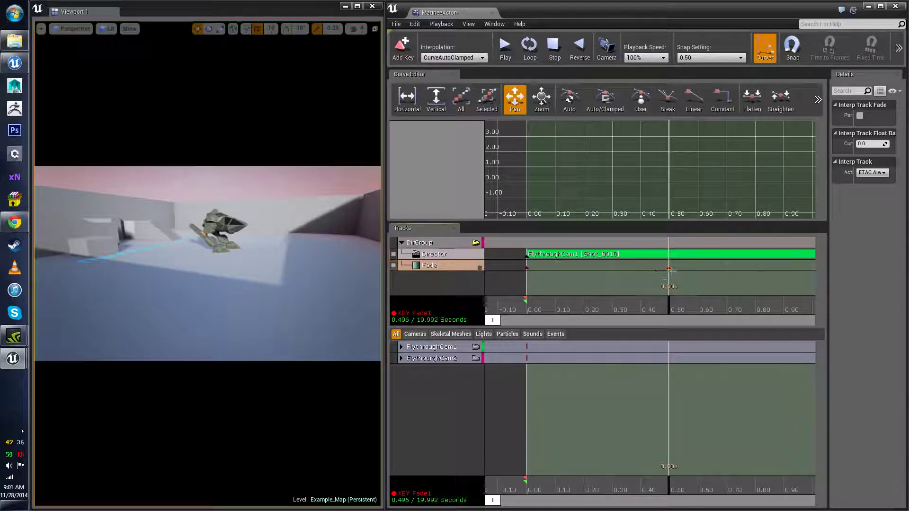
pyautogui.moveTo(668, 488); pyautogui.dragTo(520, 488)
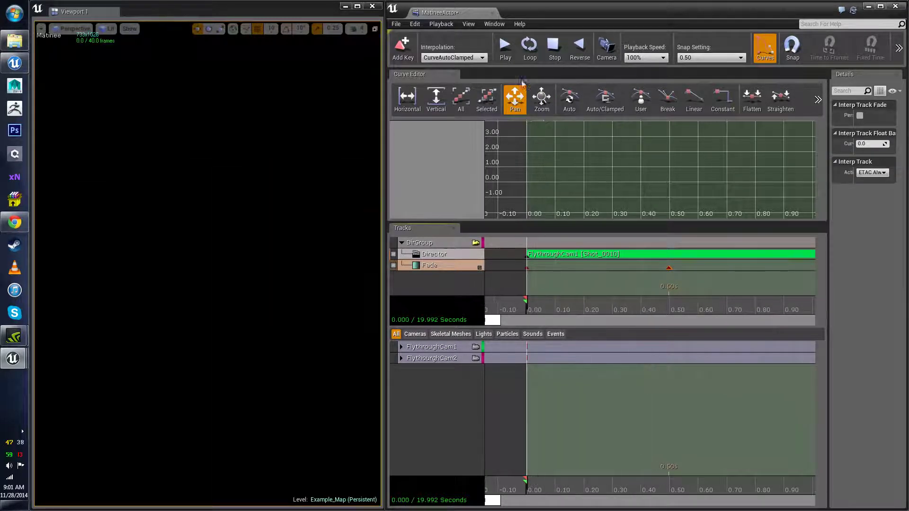
pyautogui.click(505, 46)
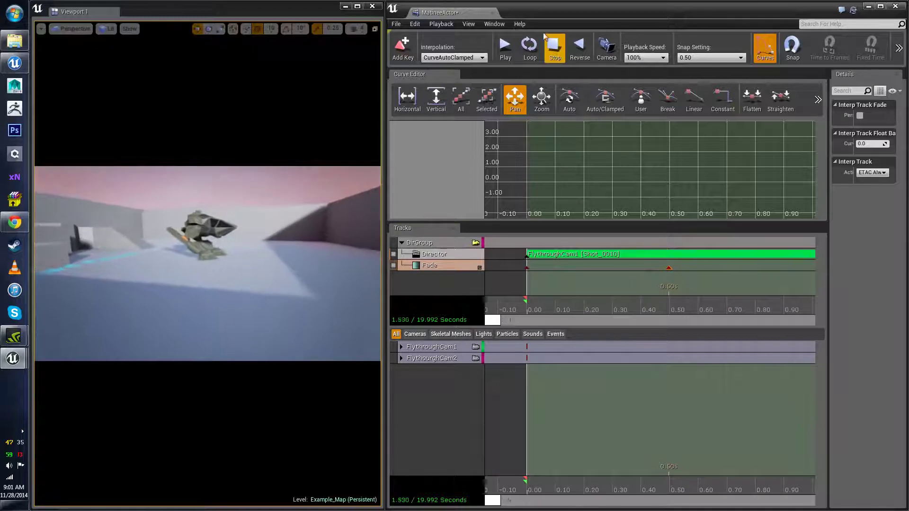
pyautogui.click(545, 39)
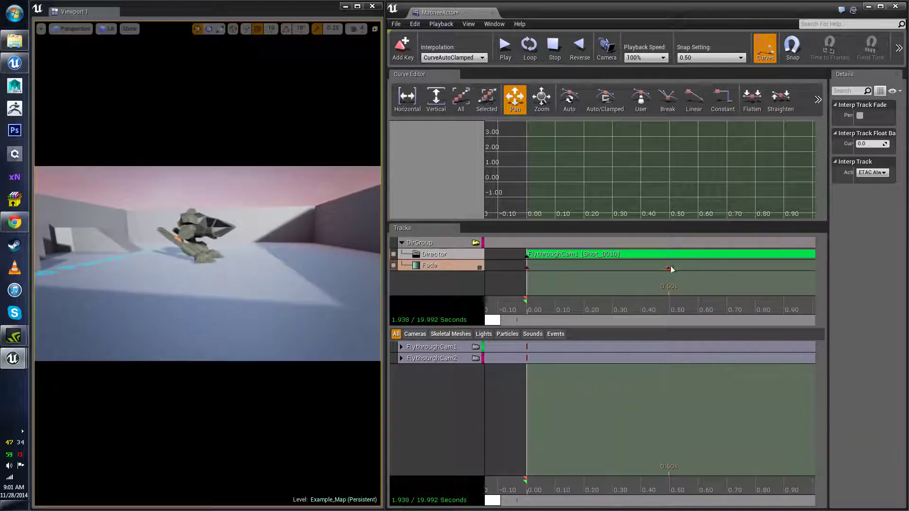
# - Lengthen the fade-in by moving the second Fade key to about 0.91 seconds
pyautogui.click(668, 268)
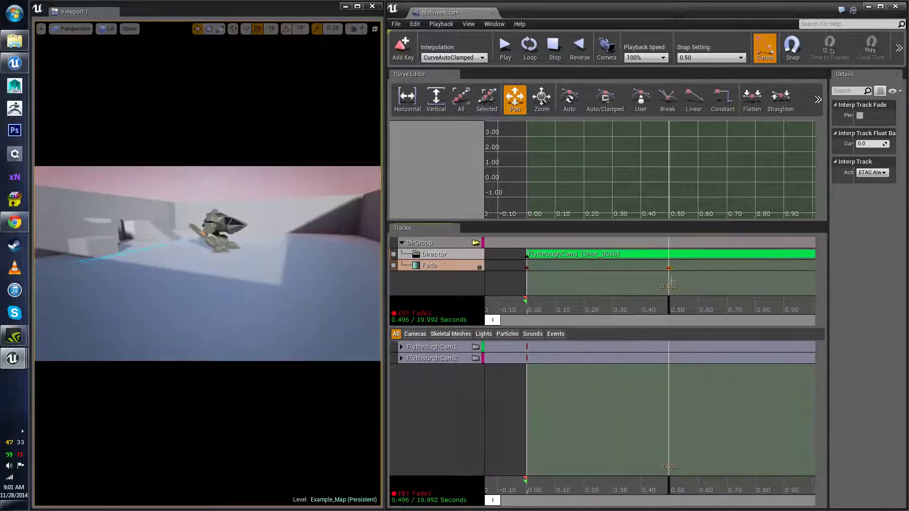
pyautogui.scroll(-4, 670, 280)
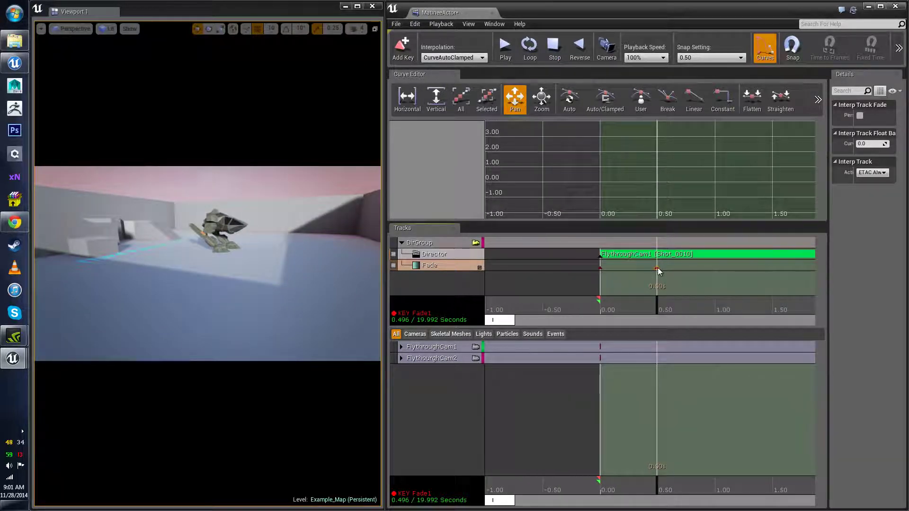
pyautogui.moveTo(658, 271); pyautogui.dragTo(705, 269)
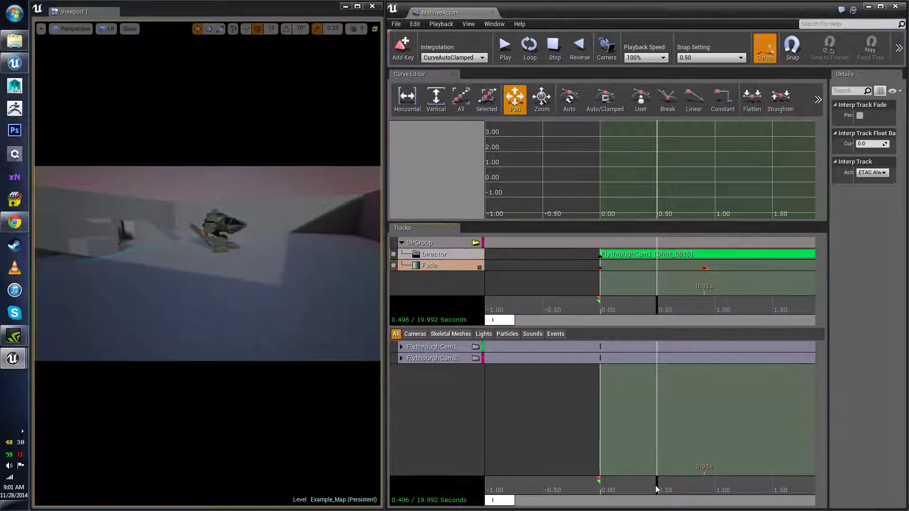
# - Play the sequence from the start, stop at 16.900 seconds and add a Fade key there
pyautogui.click(600, 485)
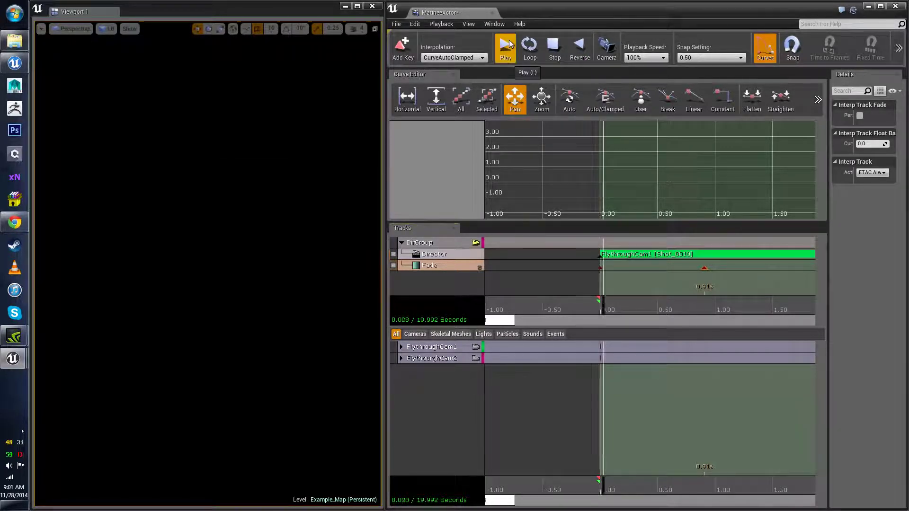
pyautogui.click(506, 47)
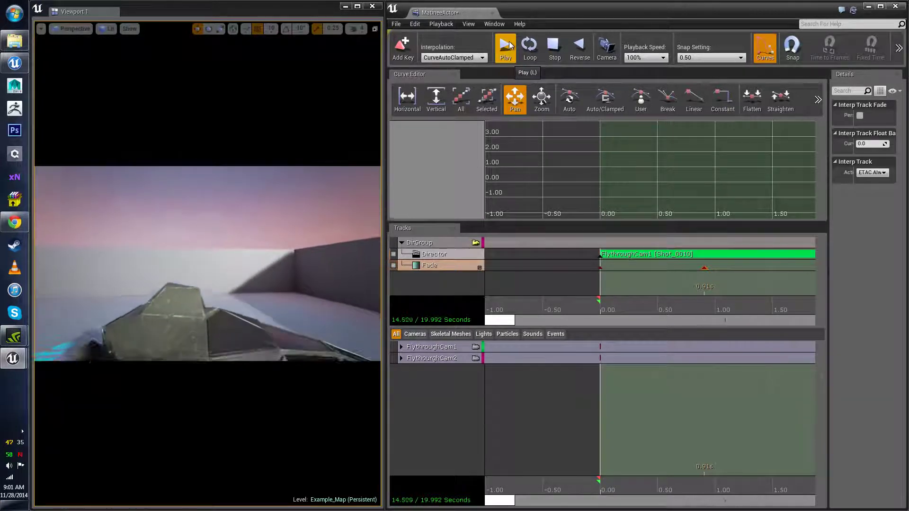
pyautogui.click(550, 52)
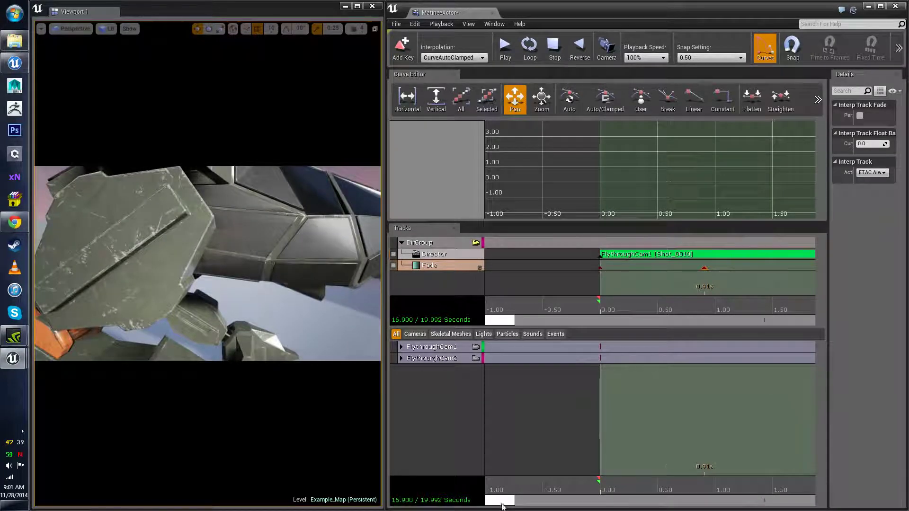
pyautogui.moveTo(505, 500); pyautogui.dragTo(780, 474)
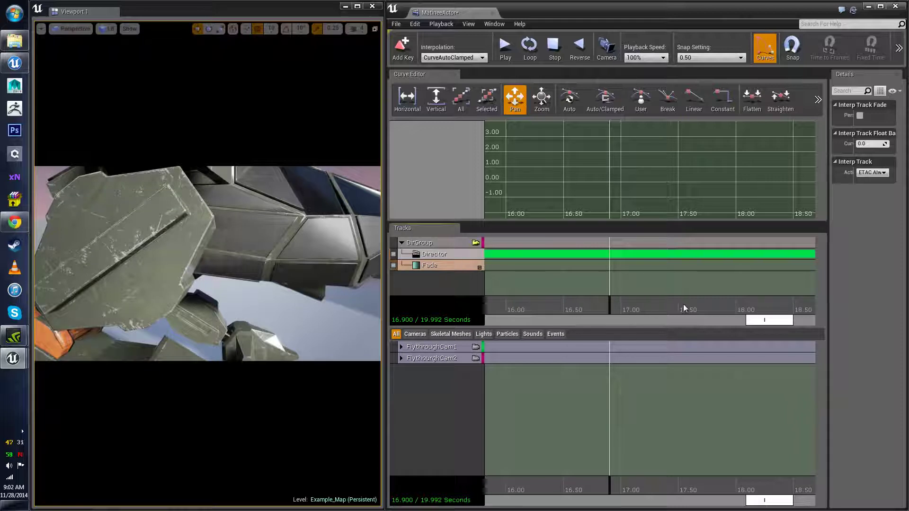
pyautogui.press('Return')
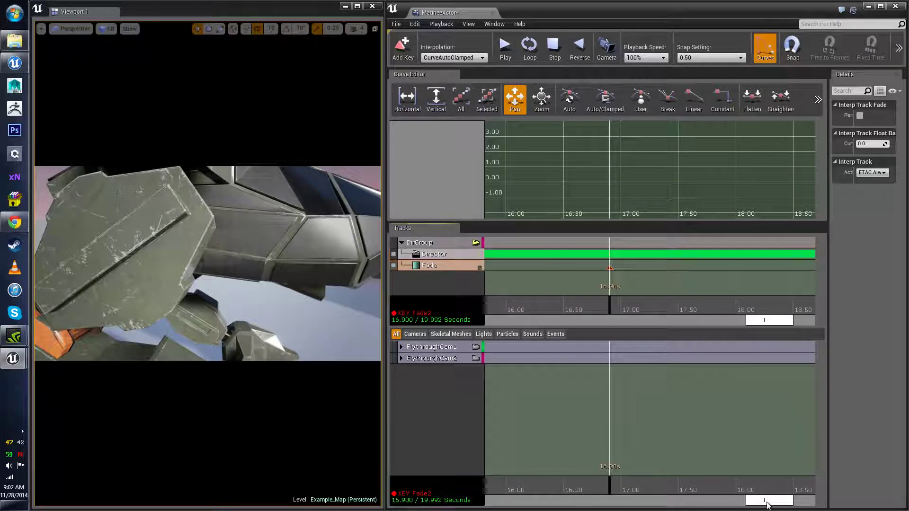
# - Add a Fade key at the sequence end, 19.992 seconds, and set its value to 1
pyautogui.moveTo(768, 505); pyautogui.dragTo(795, 509)
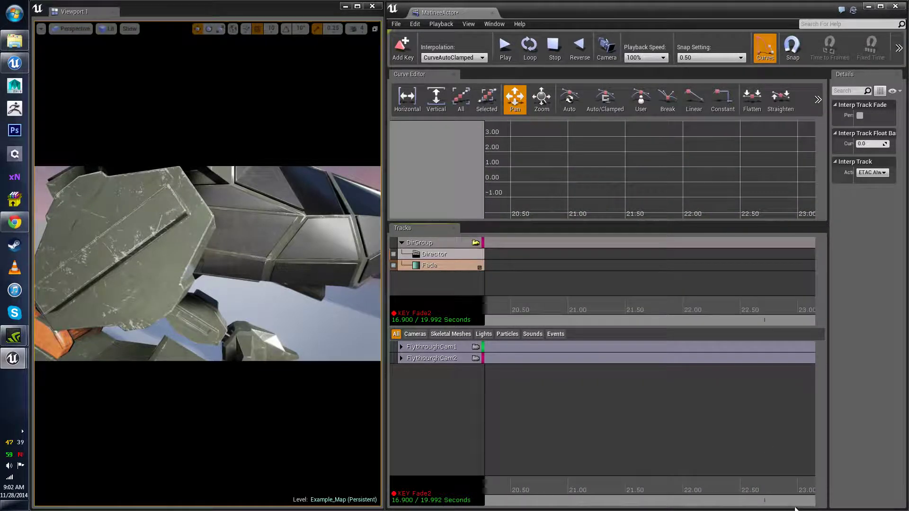
pyautogui.moveTo(675, 498); pyautogui.dragTo(805, 506)
pyautogui.click(597, 311)
pyautogui.moveTo(608, 311); pyautogui.dragTo(629, 312)
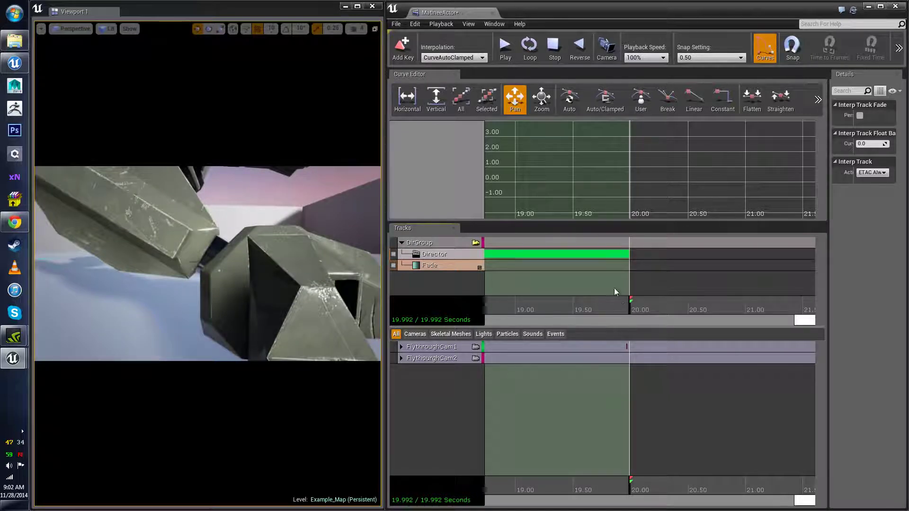
pyautogui.press('Return')
pyautogui.rightClick(629, 268)
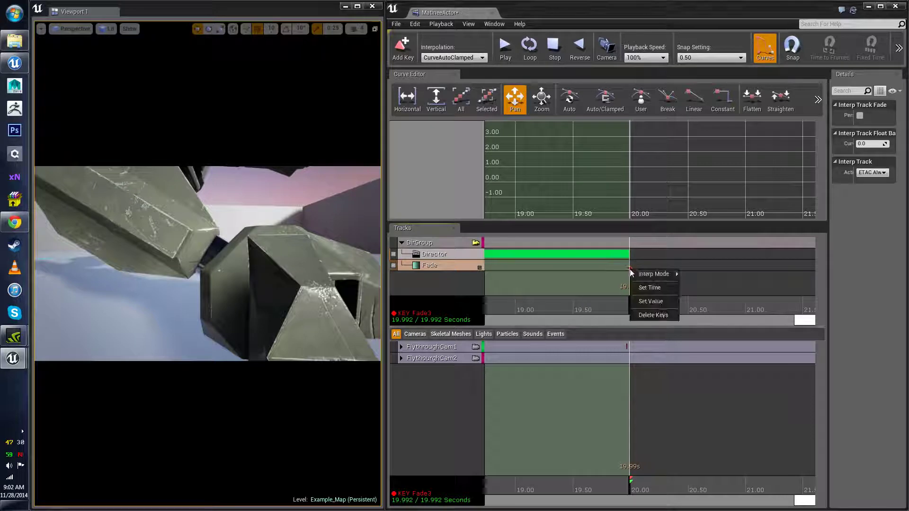
pyautogui.click(639, 300)
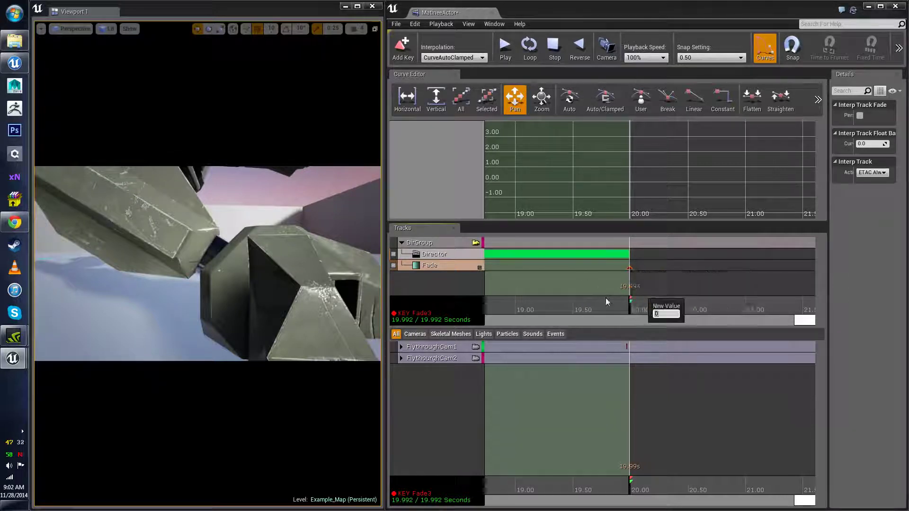
pyautogui.write('1')
pyautogui.press('Return')
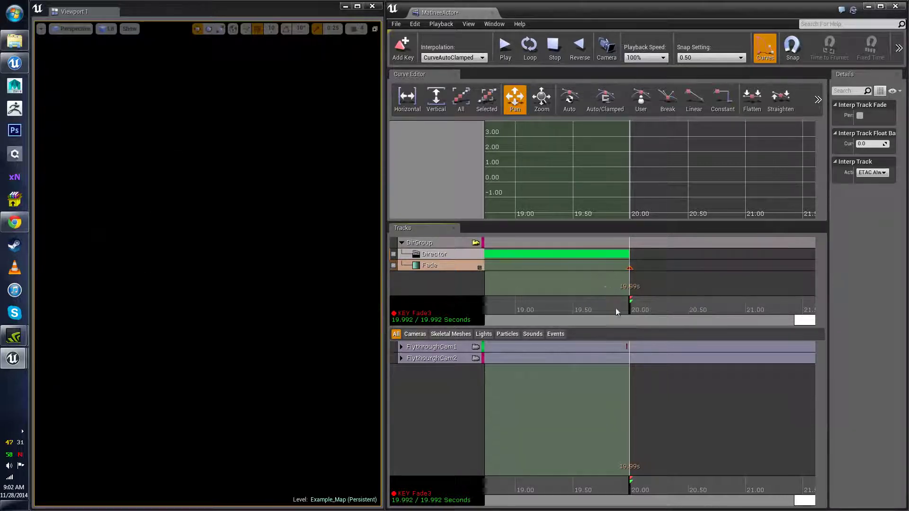
# - Preview the closing fade in reverse and forward, and replay the whole sequence from 0.000 seconds
pyautogui.press('j')
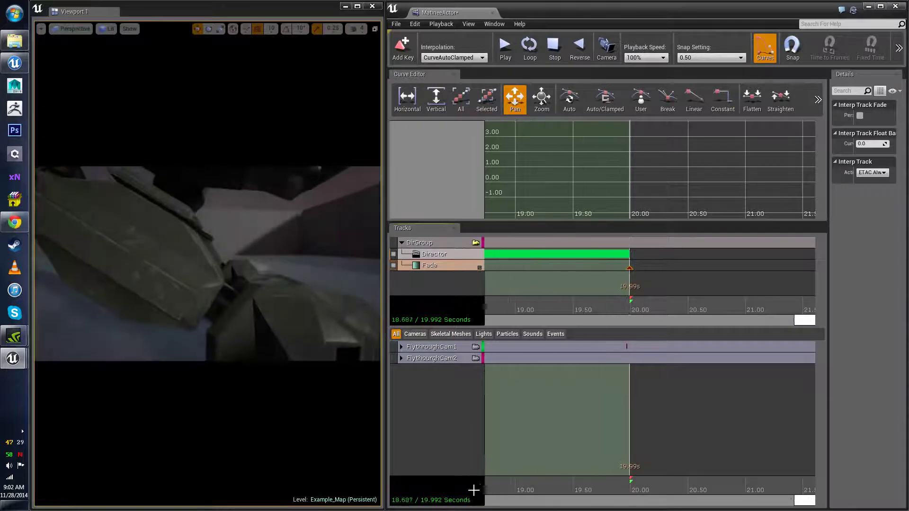
pyautogui.click(503, 52)
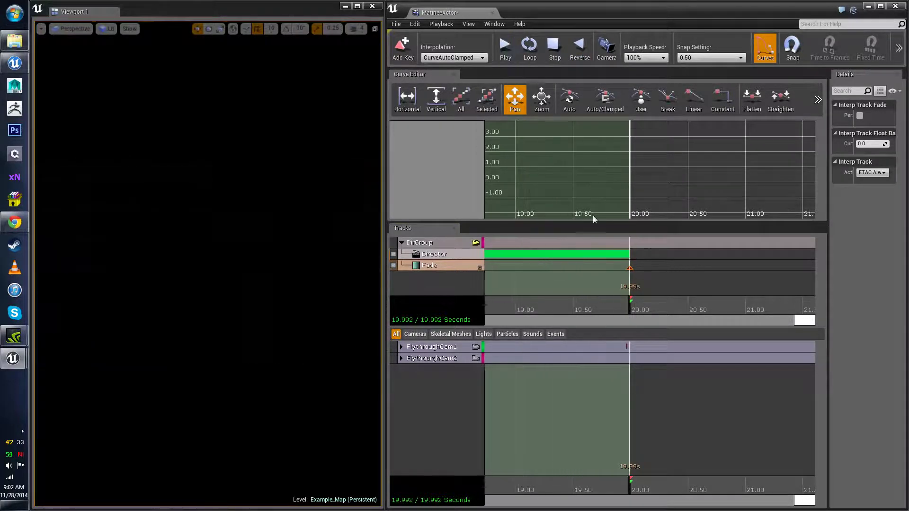
pyautogui.scroll(-4, 586, 470)
pyautogui.scroll(-3, 586, 470)
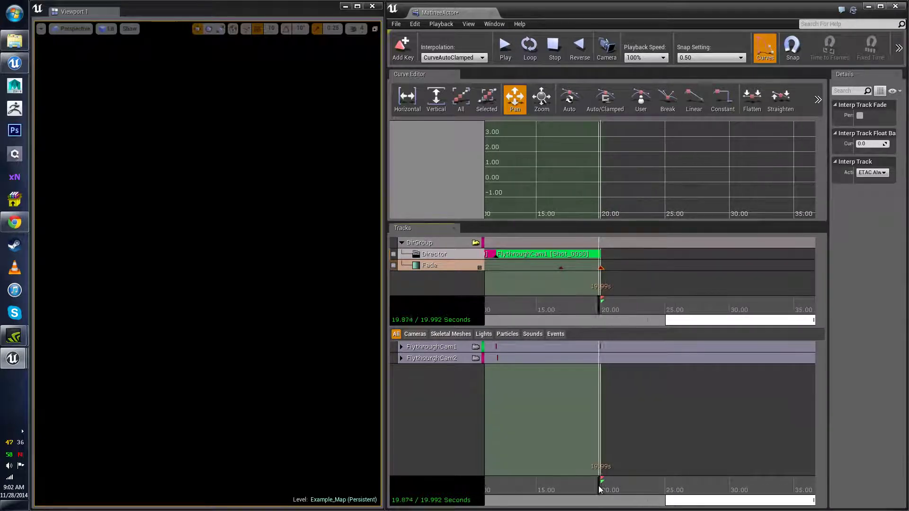
pyautogui.moveTo(592, 471); pyautogui.dragTo(627, 385)
pyautogui.scroll(-2, 592, 458)
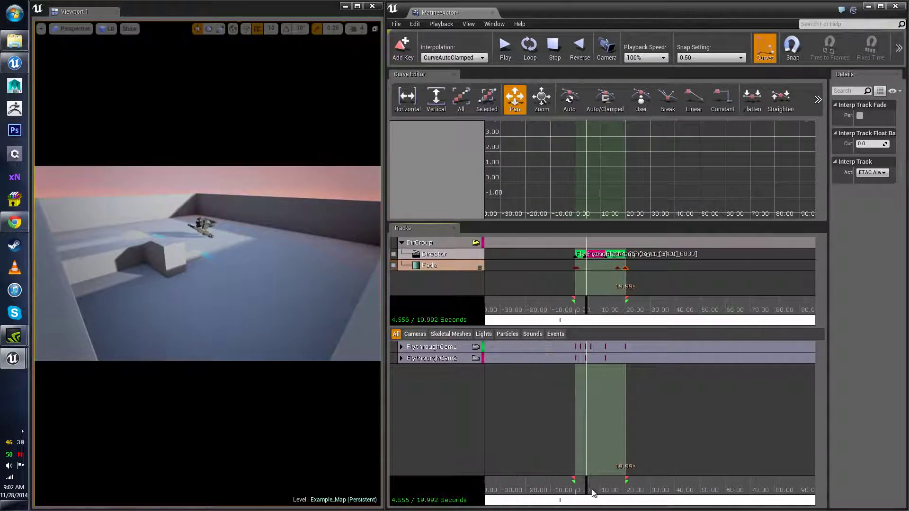
pyautogui.click(575, 492)
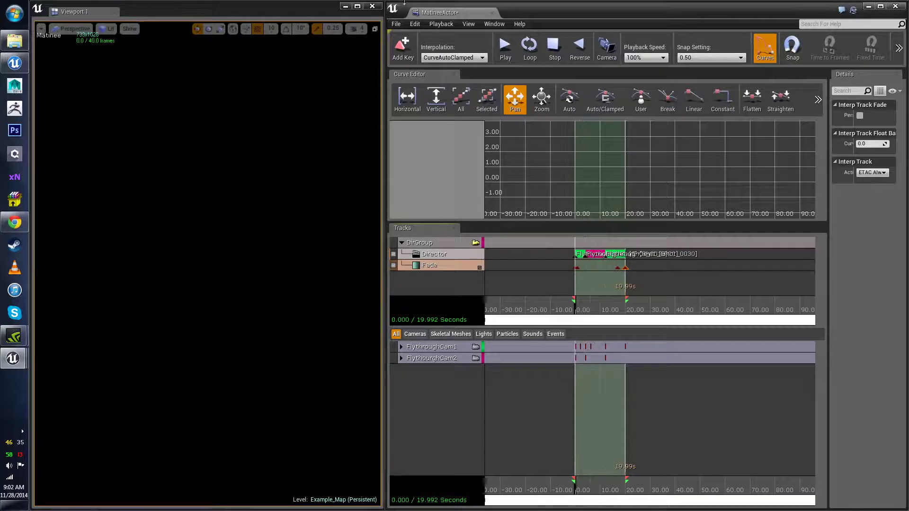
pyautogui.click(504, 51)
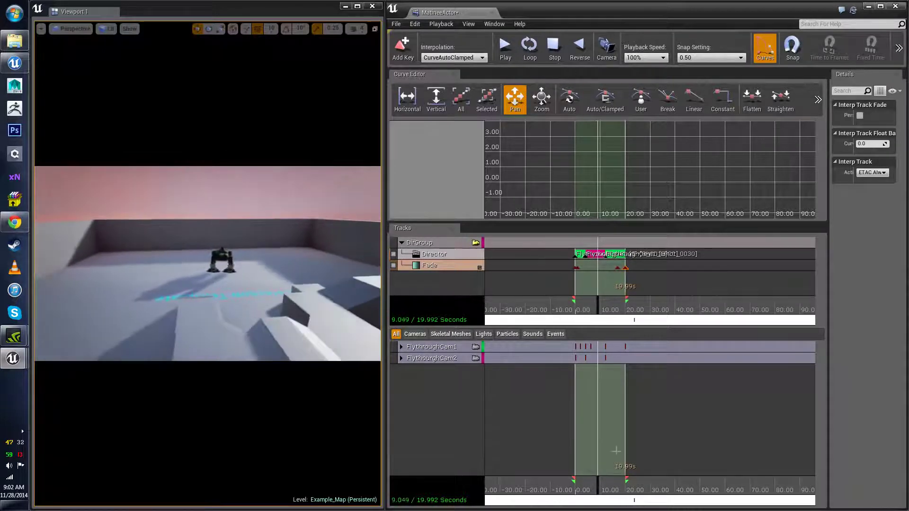
# - Preview the end of the sequence from 14.046 seconds, stop playback and reset the playhead to 0.000 seconds
pyautogui.click(611, 490)
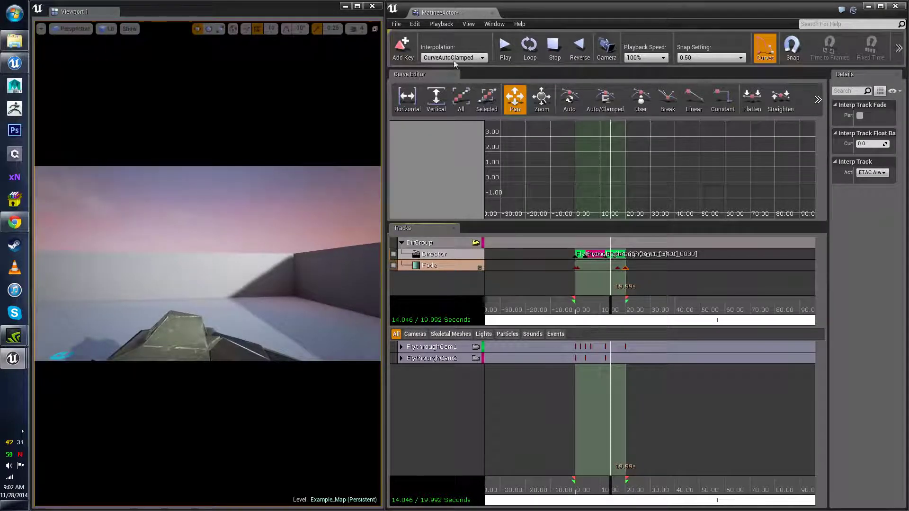
pyautogui.click(506, 46)
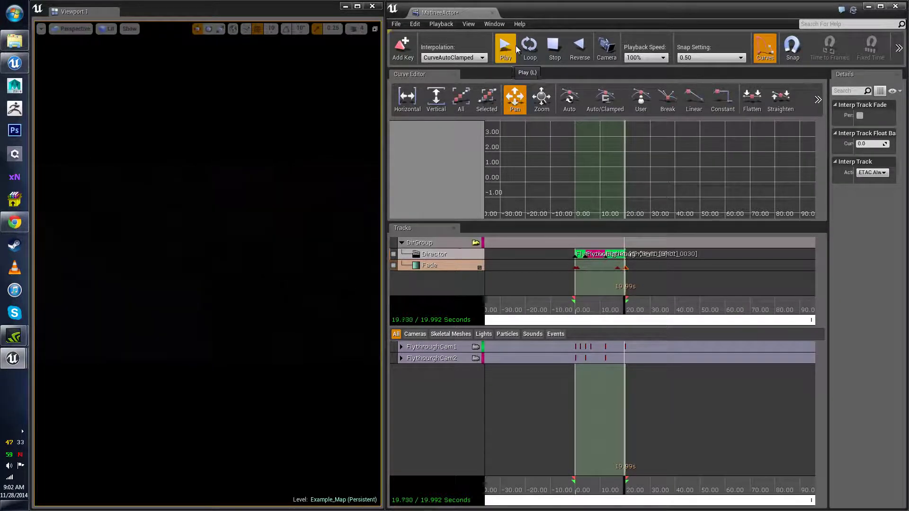
pyautogui.click(554, 48)
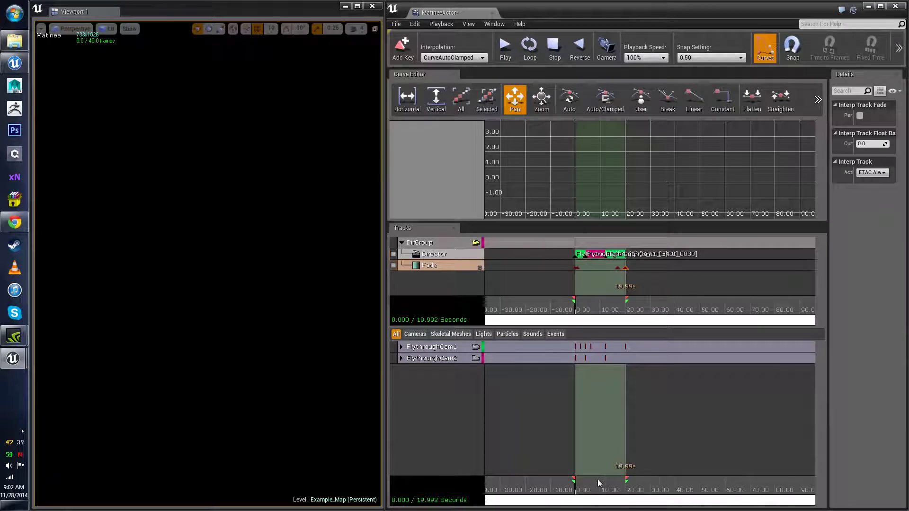
# - Display the Fade track's curve in the Curve Editor and return the time position to 0.000 seconds
pyautogui.scroll(4, 559, 346)
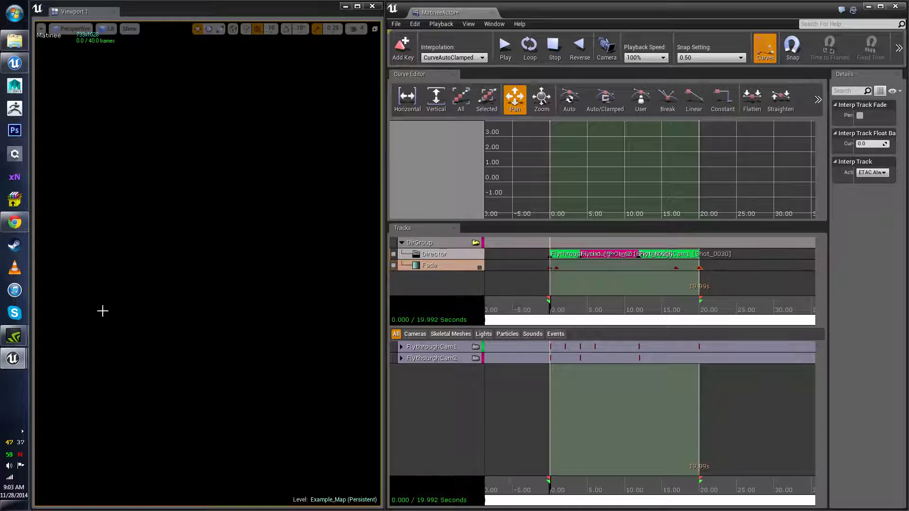
pyautogui.moveTo(570, 485); pyautogui.dragTo(605, 486)
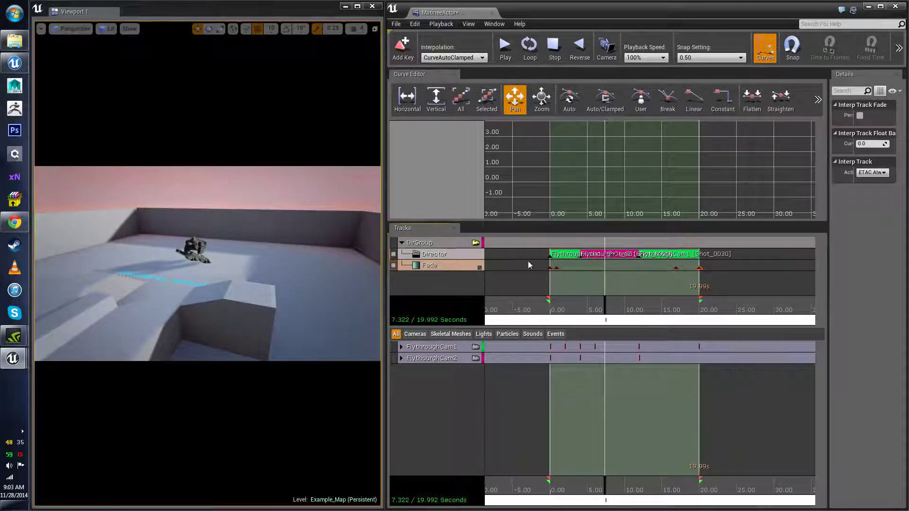
pyautogui.click(479, 268)
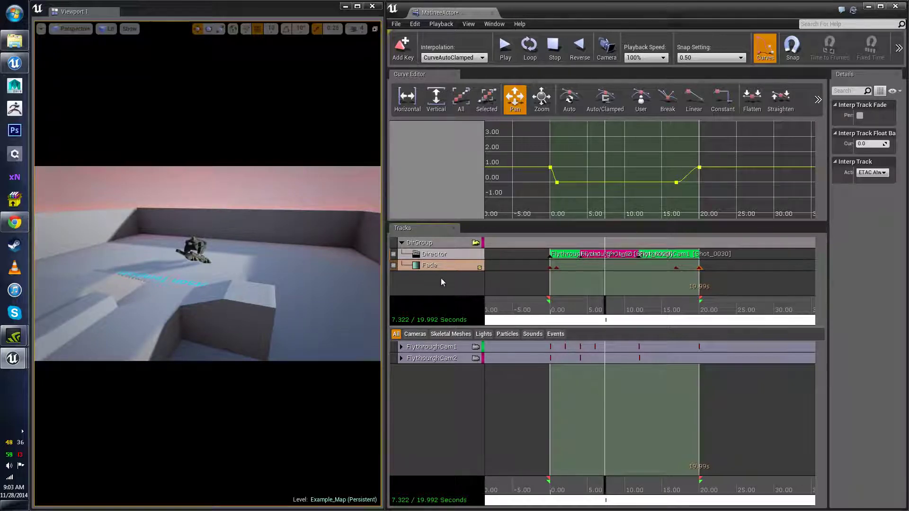
pyautogui.click(603, 488)
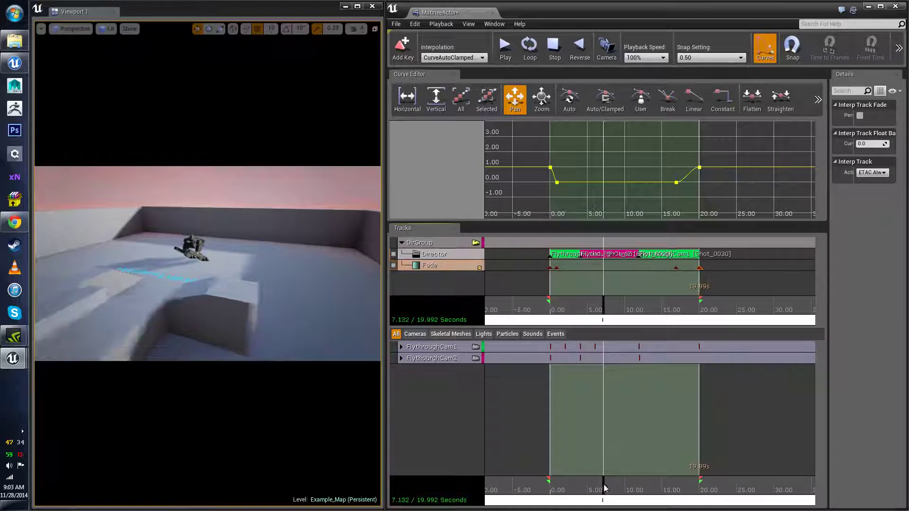
pyautogui.moveTo(603, 488); pyautogui.dragTo(548, 489)
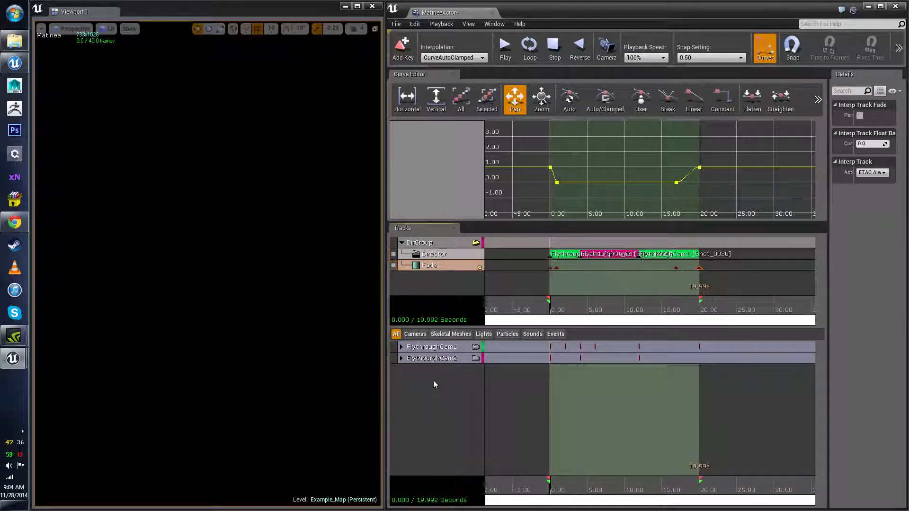
# - Set the second Fade key, at the end of the fade-in, to Linear interpolation on the curve
pyautogui.click(557, 182)
pyautogui.rightClick(557, 183)
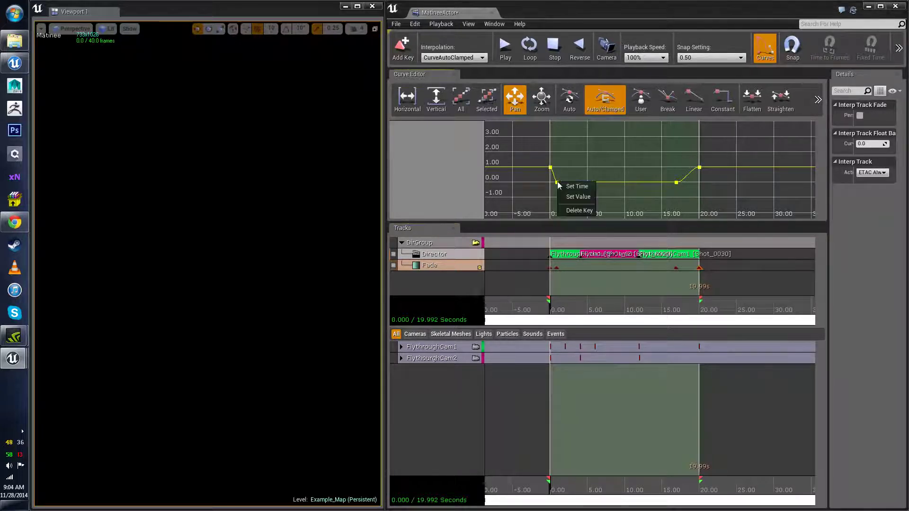
pyautogui.click(587, 133)
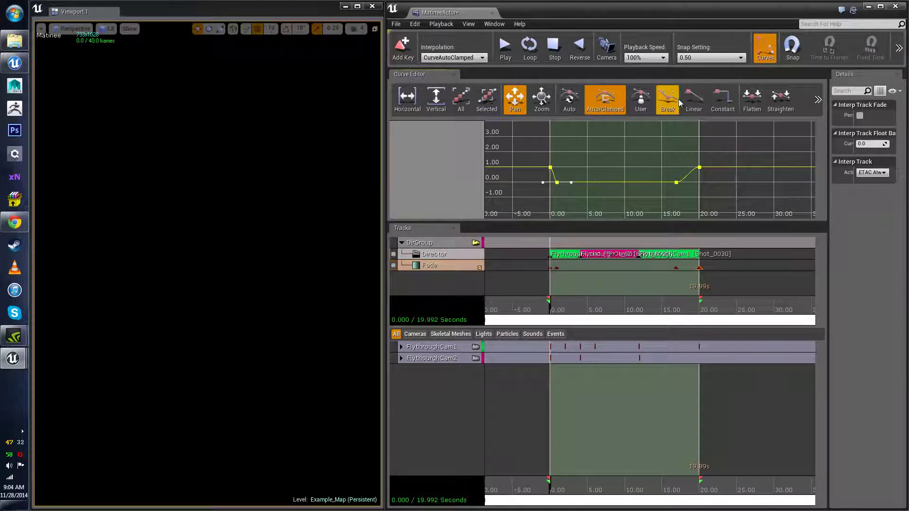
pyautogui.click(694, 100)
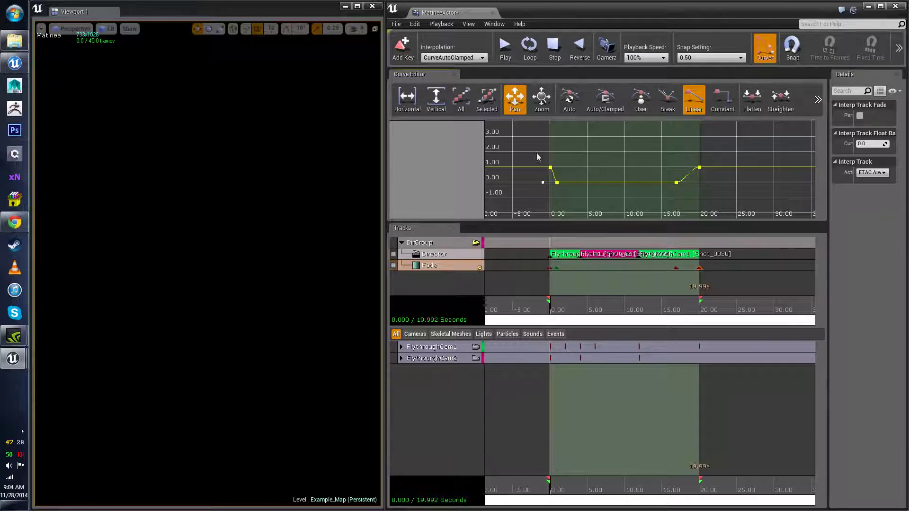
pyautogui.moveTo(537, 157); pyautogui.dragTo(555, 178)
pyautogui.press('super')
pyautogui.click(562, 176)
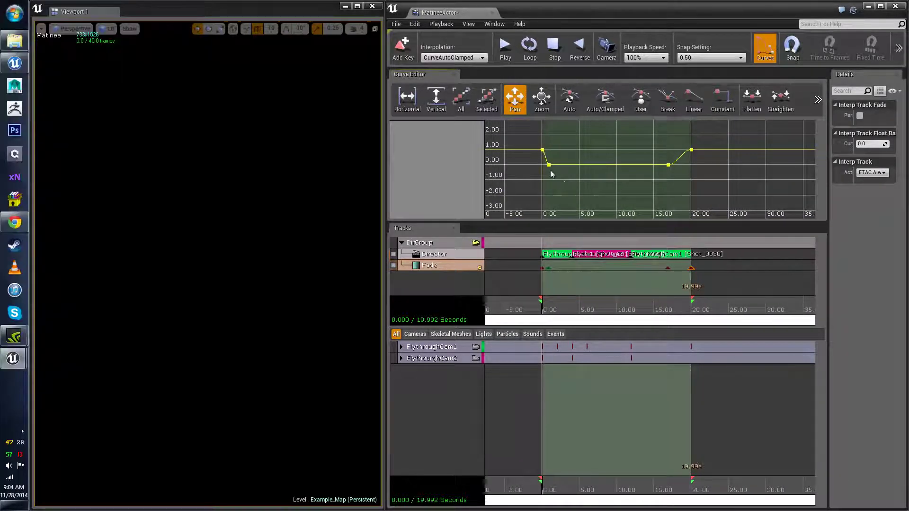
# - Try User, Break, Linear and Constant interpolation on the first Fade key and leave it set to User
pyautogui.click(542, 150)
pyautogui.click(641, 108)
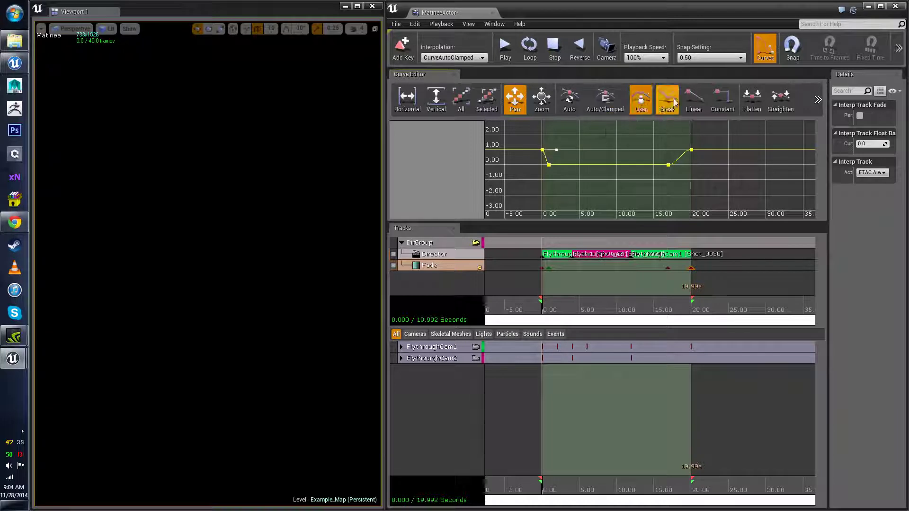
pyautogui.click(668, 100)
pyautogui.click(694, 100)
pyautogui.click(723, 100)
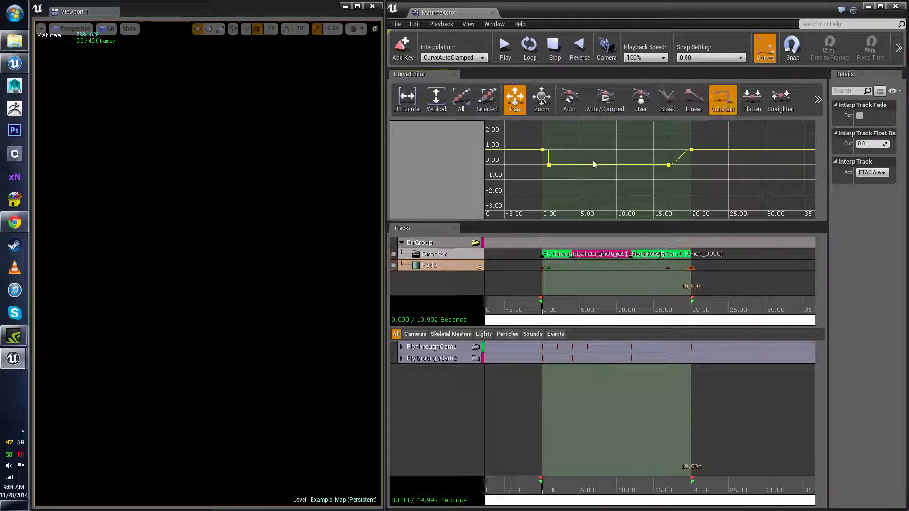
pyautogui.click(693, 100)
pyautogui.click(668, 101)
pyautogui.click(644, 105)
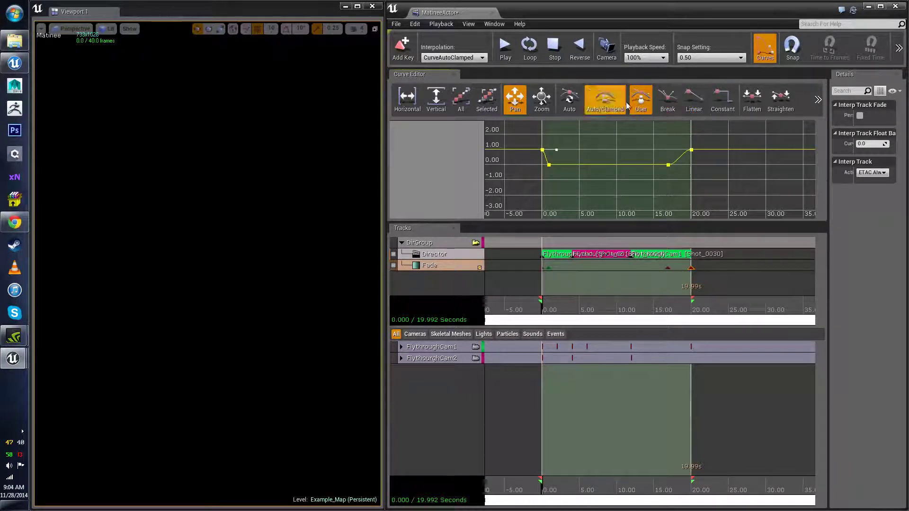
pyautogui.click(571, 199)
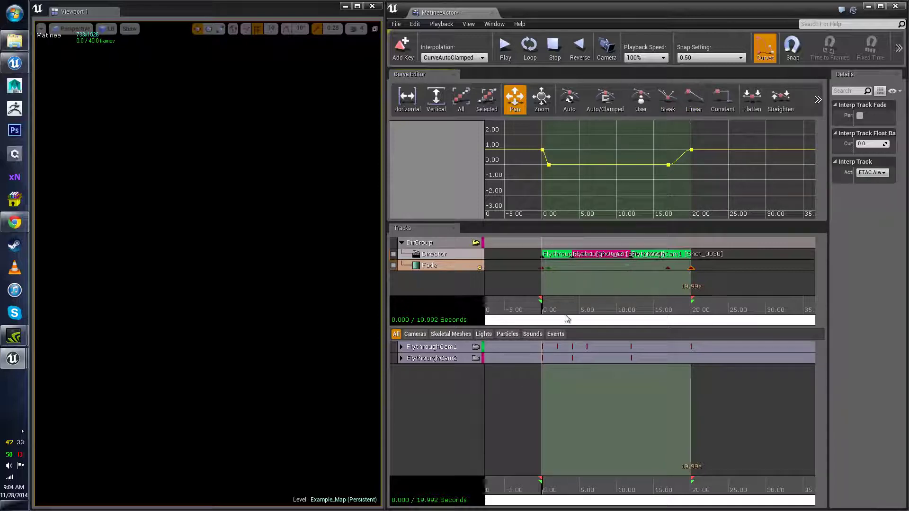
# - Scrub the sequence to 9.227 seconds, back to 2.942 seconds and on to 5.672 seconds to review the camera shots
pyautogui.moveTo(543, 312); pyautogui.dragTo(611, 296)
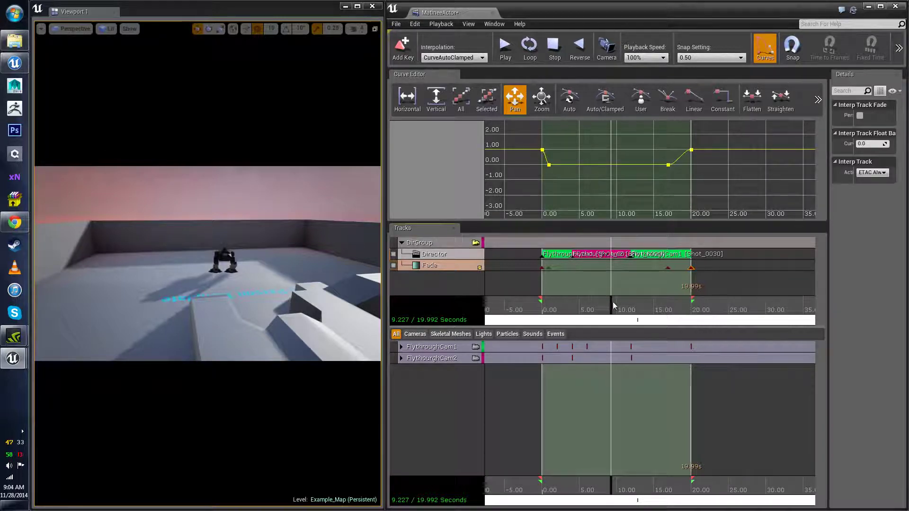
pyautogui.moveTo(609, 302); pyautogui.dragTo(565, 304)
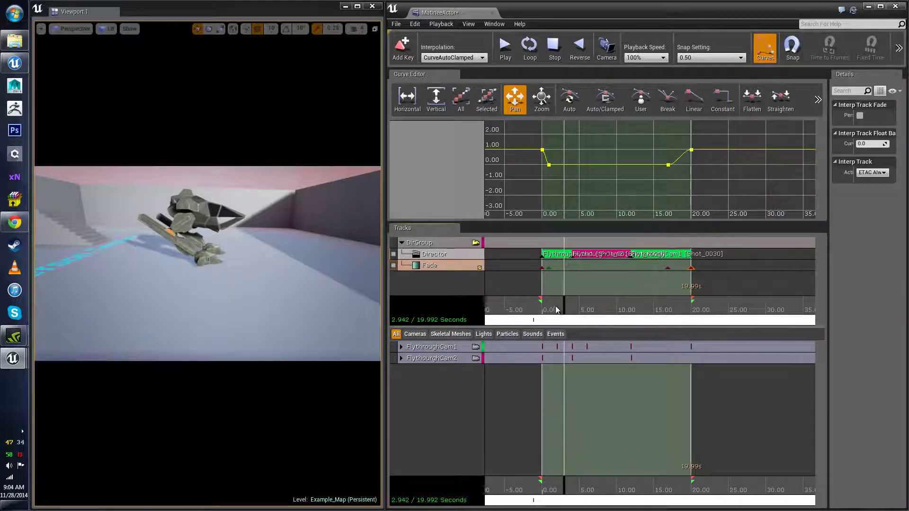
pyautogui.moveTo(563, 309); pyautogui.dragTo(586, 312)
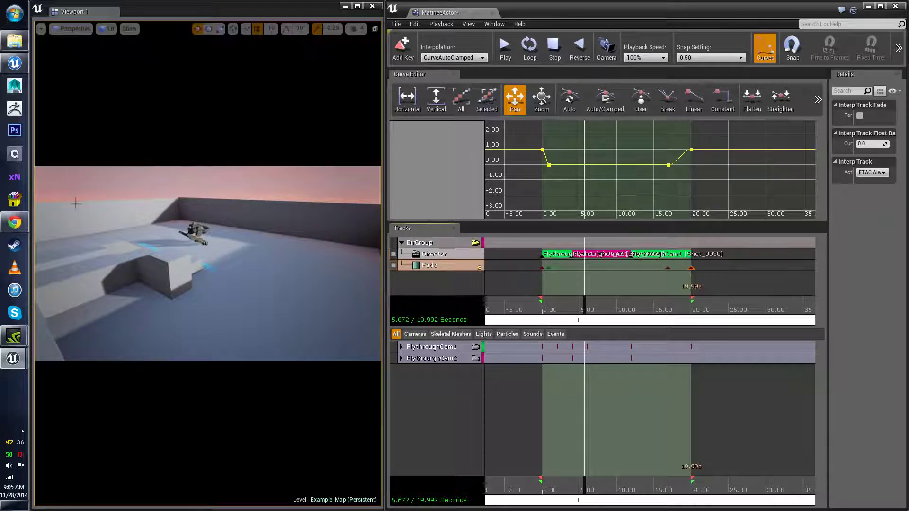
# - Switch to Chrome, open a new tab and search Google for "final fantasy spirits within"
pyautogui.click(14, 223)
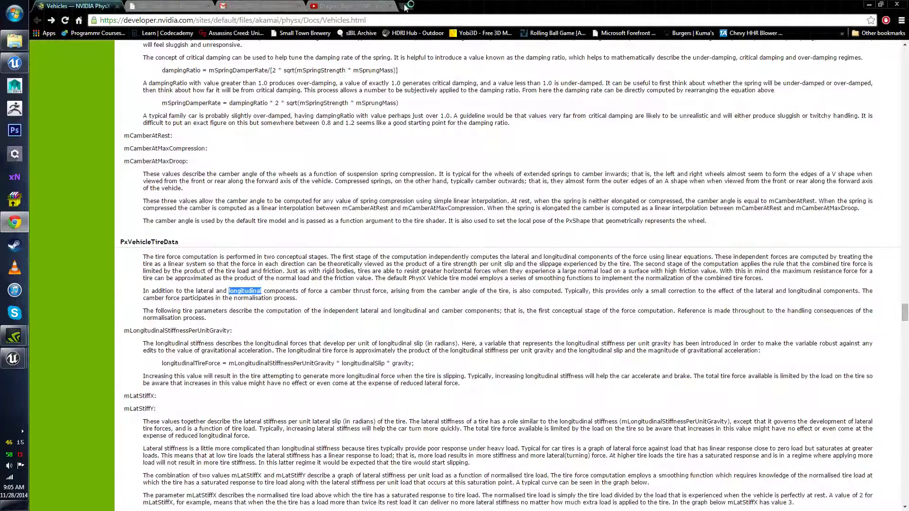
pyautogui.click(405, 6)
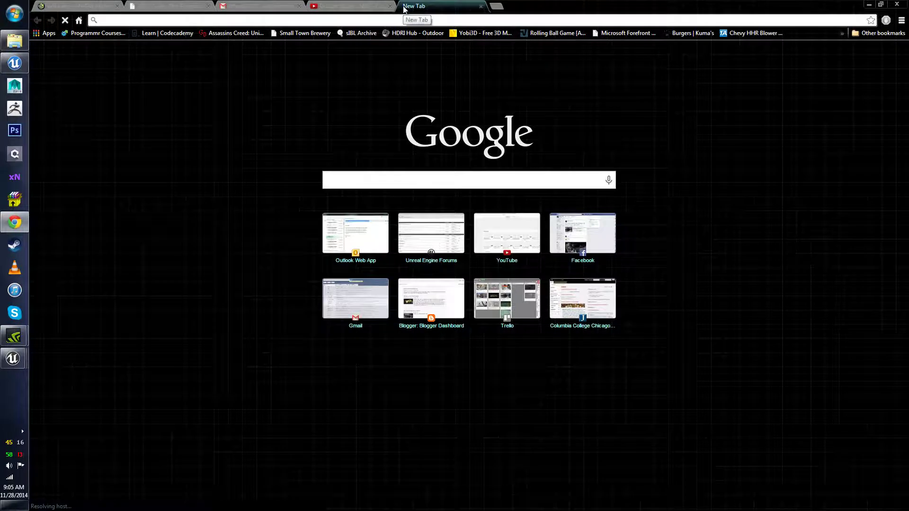
pyautogui.write('fin')
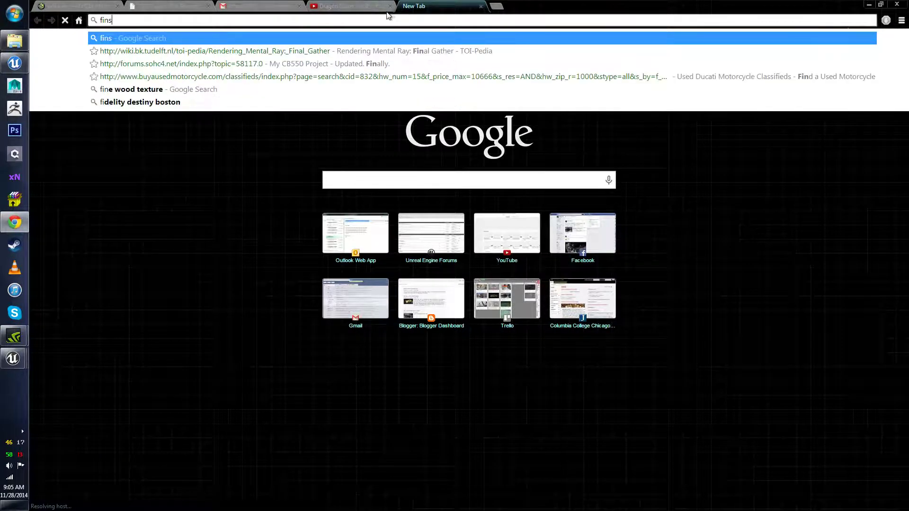
pyautogui.write('al ')
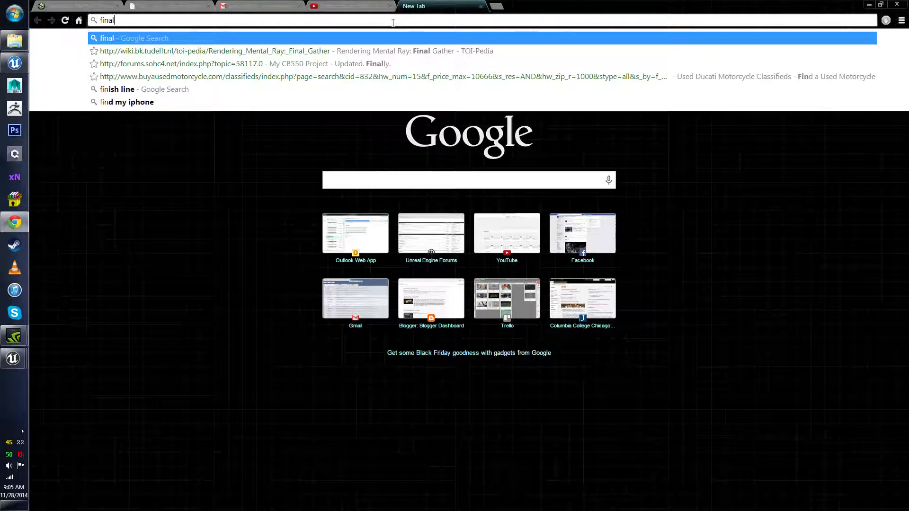
pyautogui.write('fant')
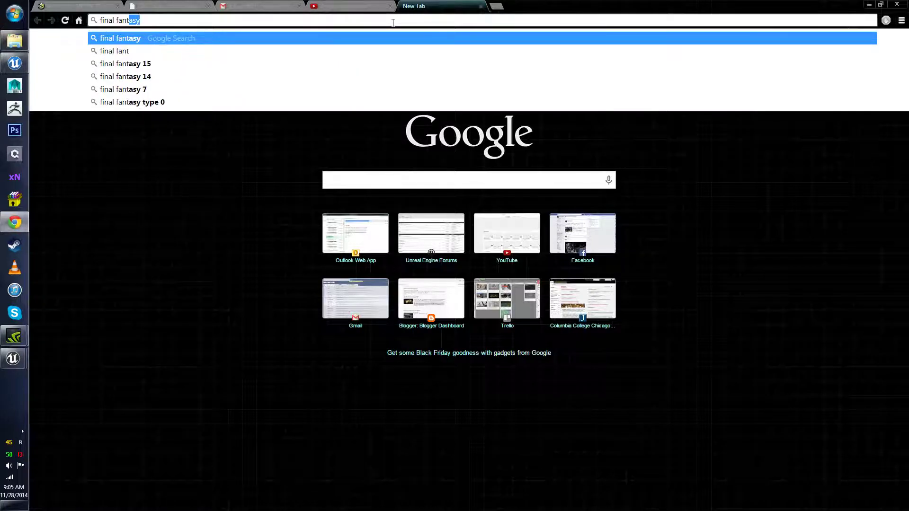
pyautogui.write('asy sp')
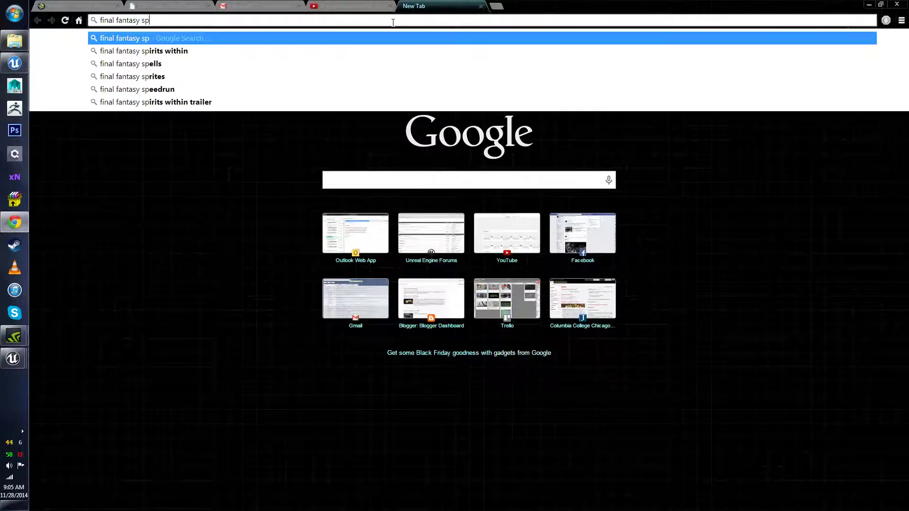
pyautogui.press('Down')
pyautogui.press('Return')
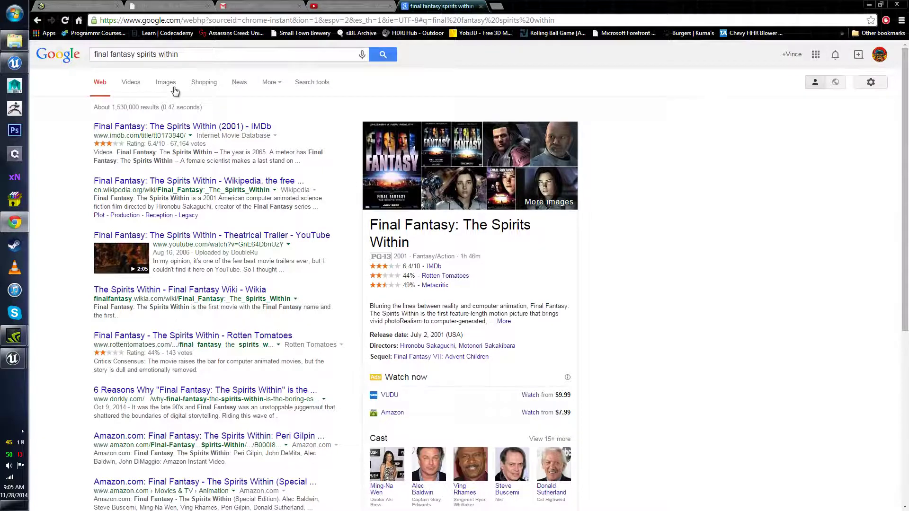
# - Open the "Mad World" HQ Trailer from the video results, mute it and skip through its scenes
pyautogui.click(131, 83)
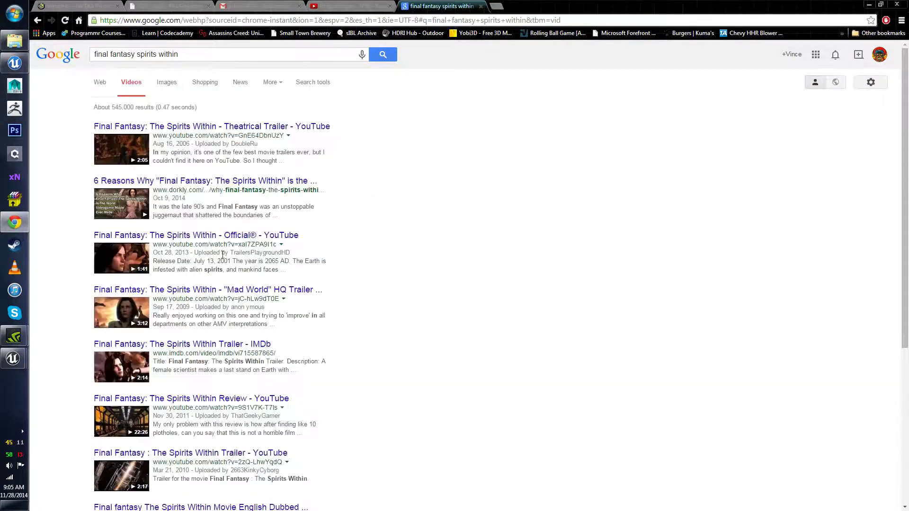
pyautogui.click(180, 291)
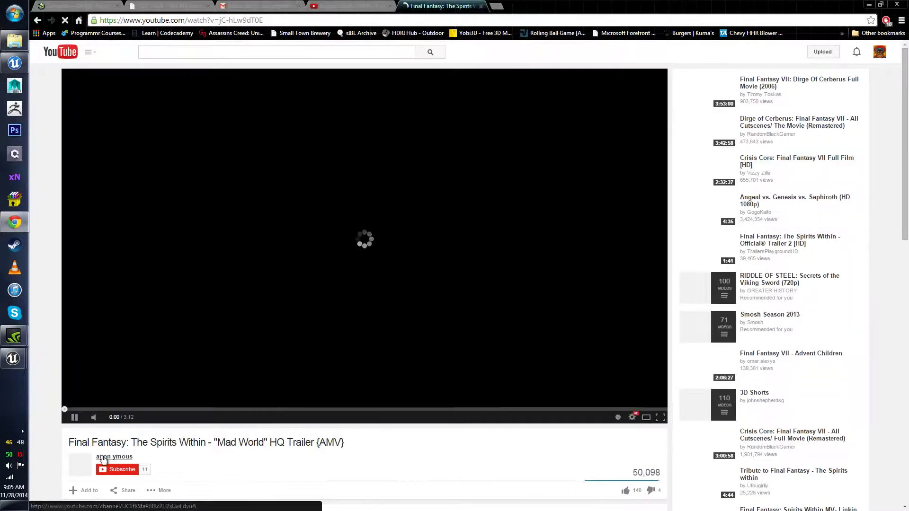
pyautogui.moveTo(108, 423)
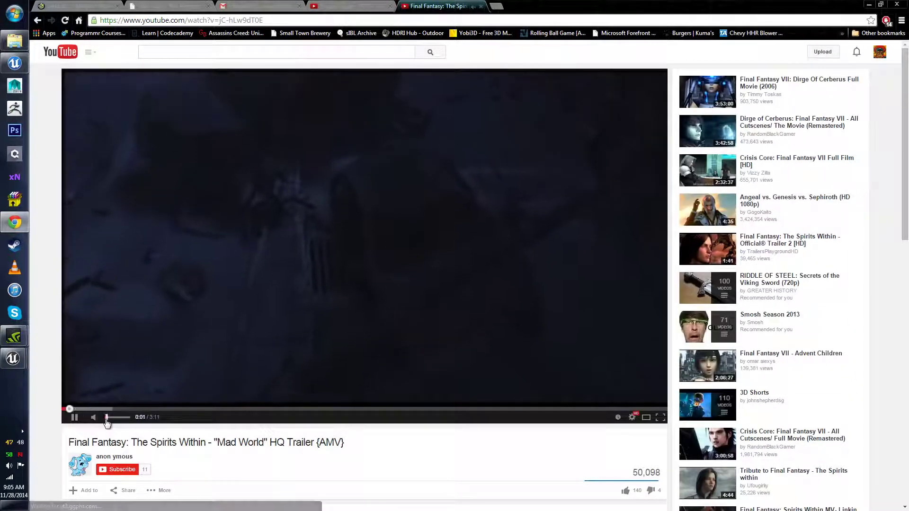
pyautogui.click(123, 408)
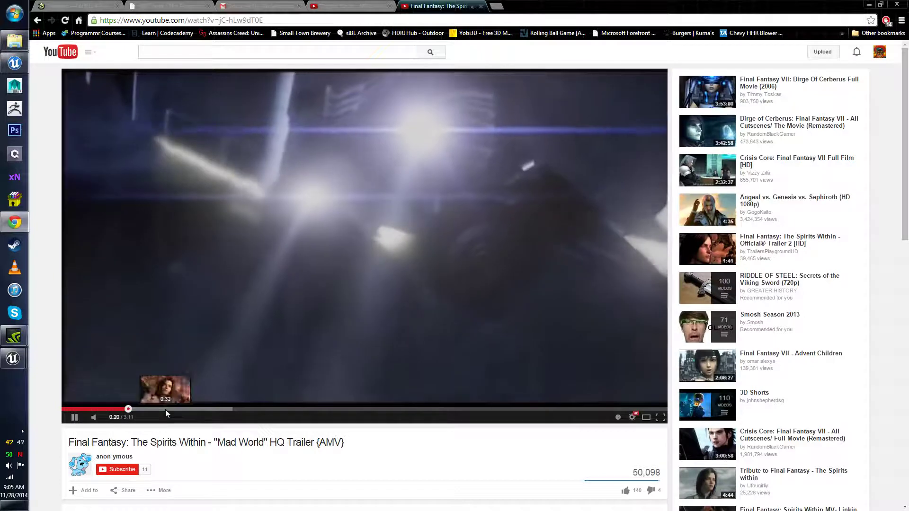
pyautogui.click(166, 409)
pyautogui.click(93, 417)
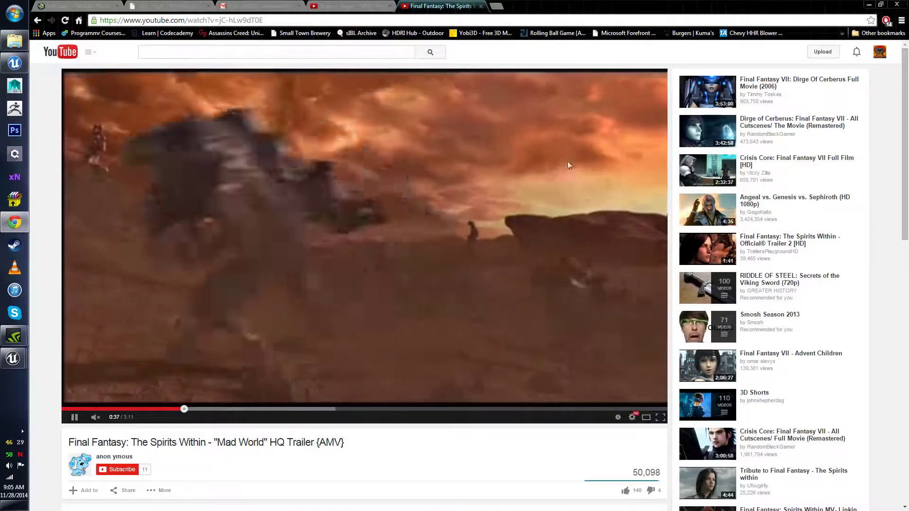
pyautogui.click(298, 409)
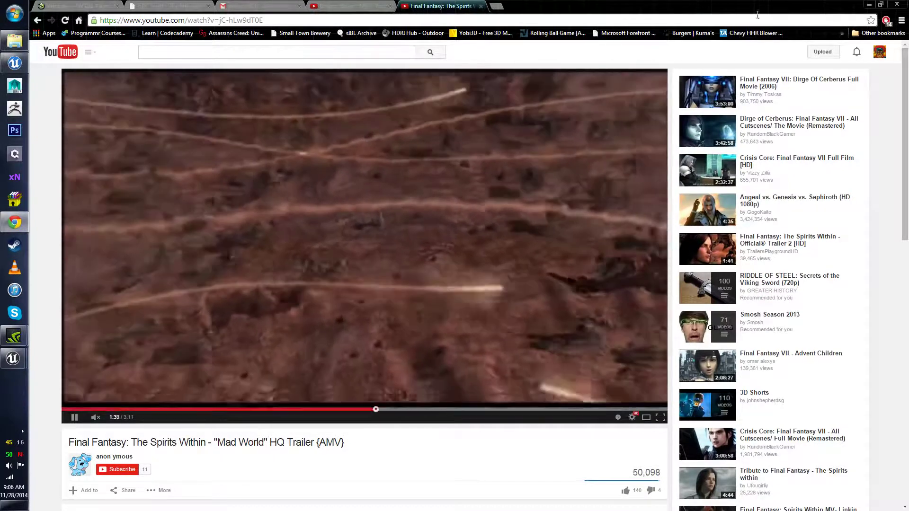
# - Return to the Unreal Matinee editor and scrub to 11.766 seconds and back to 2.435 seconds to compare the shots
pyautogui.click(870, 4)
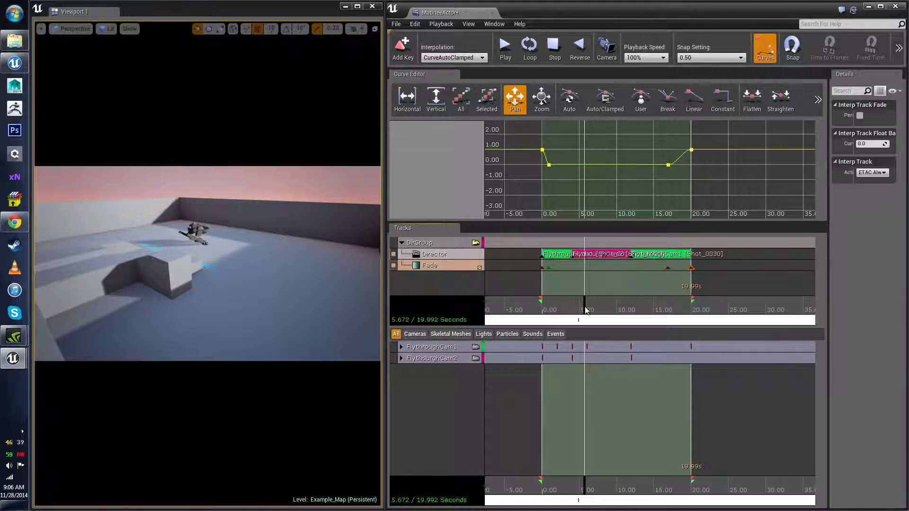
pyautogui.moveTo(586, 310); pyautogui.dragTo(629, 317)
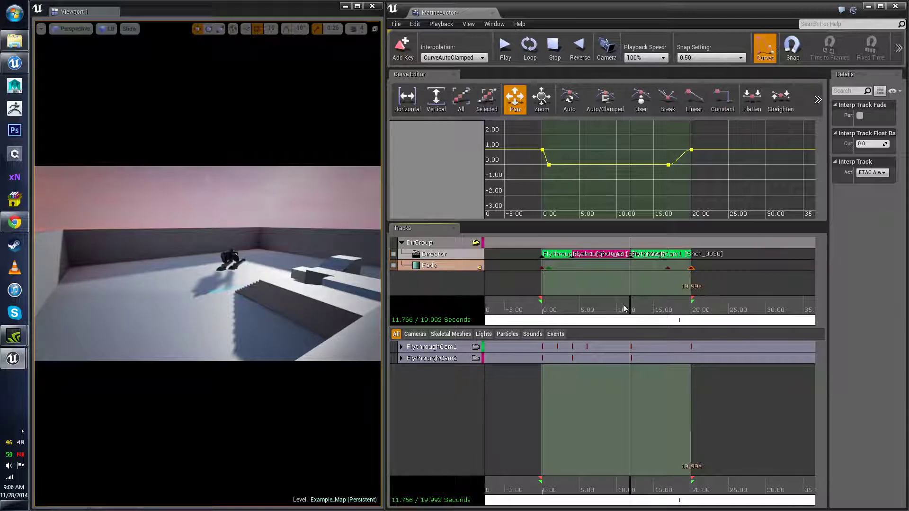
pyautogui.moveTo(624, 308); pyautogui.dragTo(562, 315)
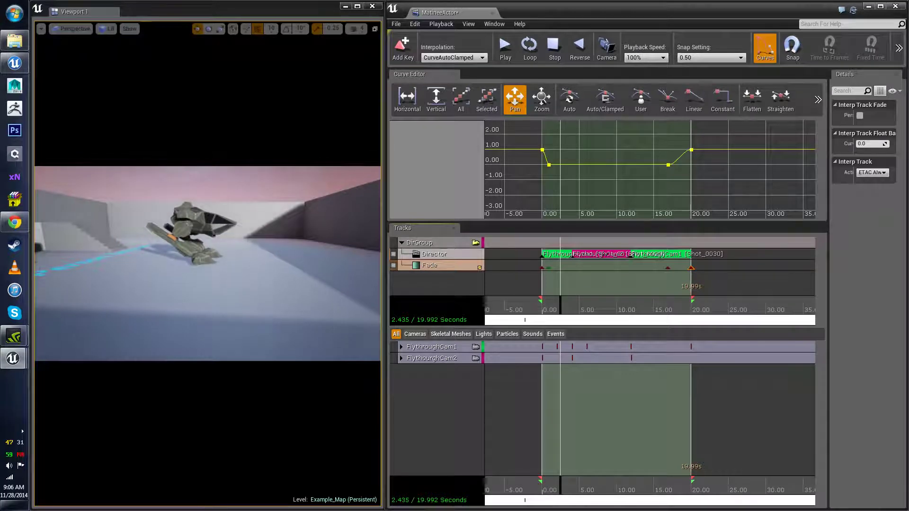
# - Release the viewport from the director group's camera, then scrub the sequence to 11.702 seconds and back to 0.000 to watch the camera preview
pyautogui.click(476, 244)
pyautogui.click(475, 243)
pyautogui.moveTo(265, 258); pyautogui.dragTo(217, 261, button='right')
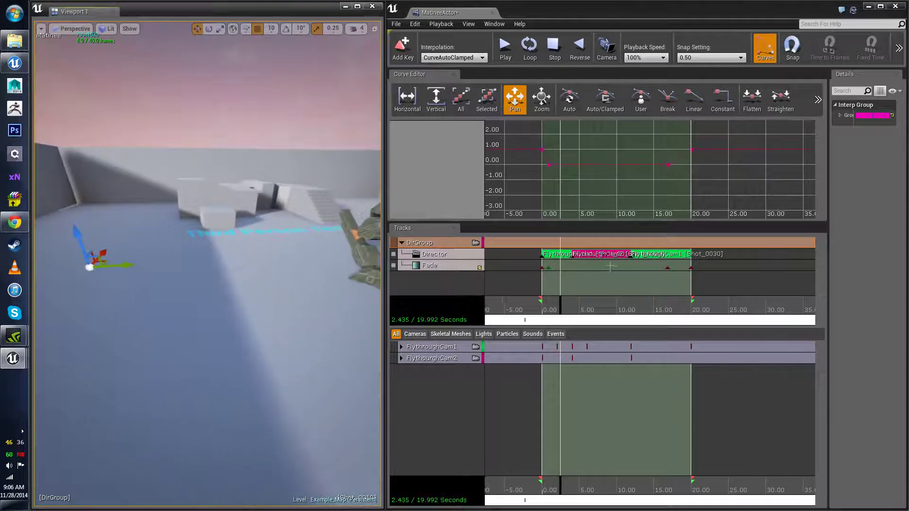
pyautogui.moveTo(565, 305); pyautogui.dragTo(630, 308)
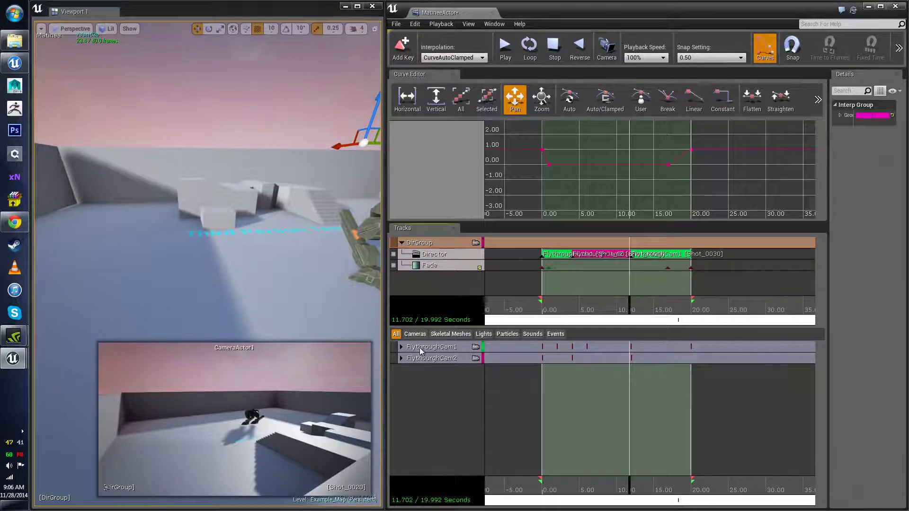
pyautogui.moveTo(630, 307); pyautogui.dragTo(501, 325)
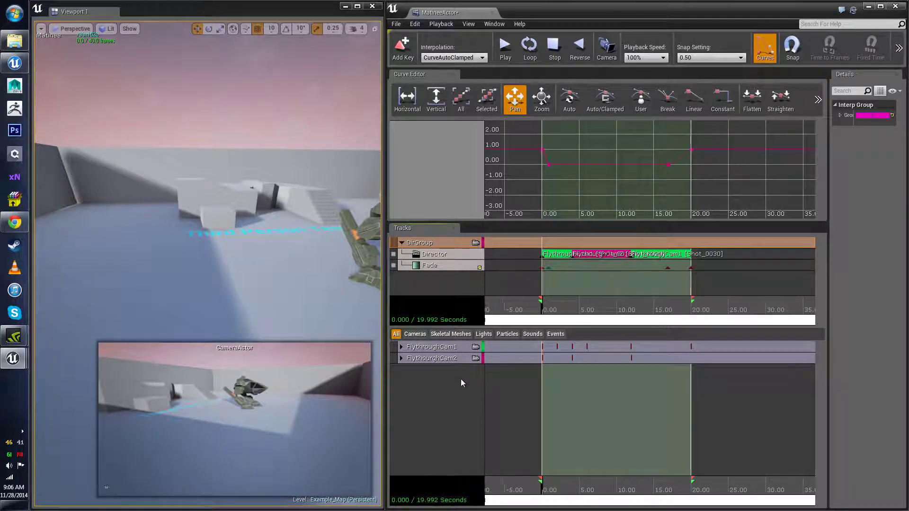
# - Add a new lighting group named TestLight to the Matinee tracks
pyautogui.rightClick(445, 380)
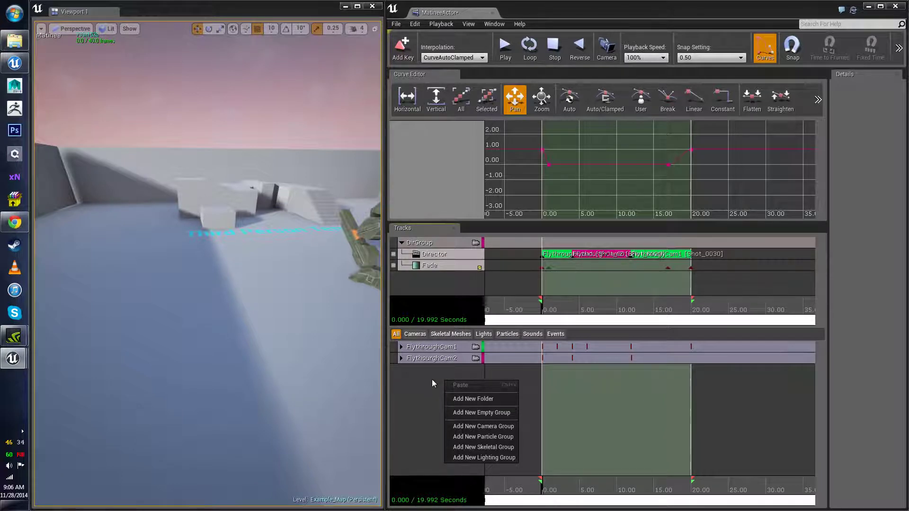
pyautogui.click(482, 459)
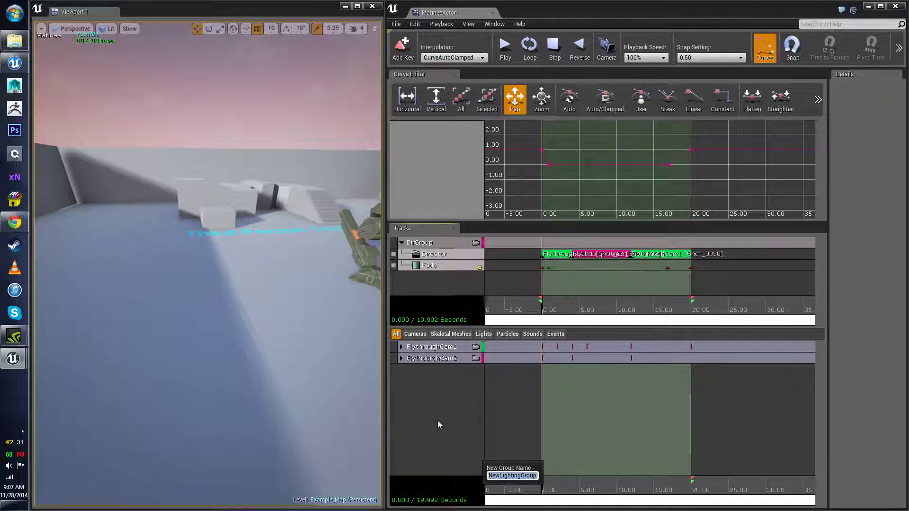
pyautogui.write('Test')
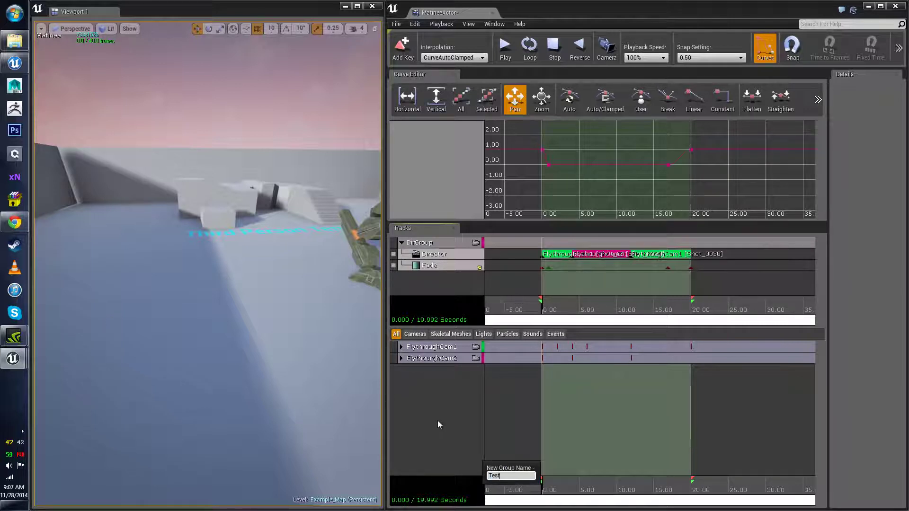
pyautogui.write('Light')
pyautogui.press('Return')
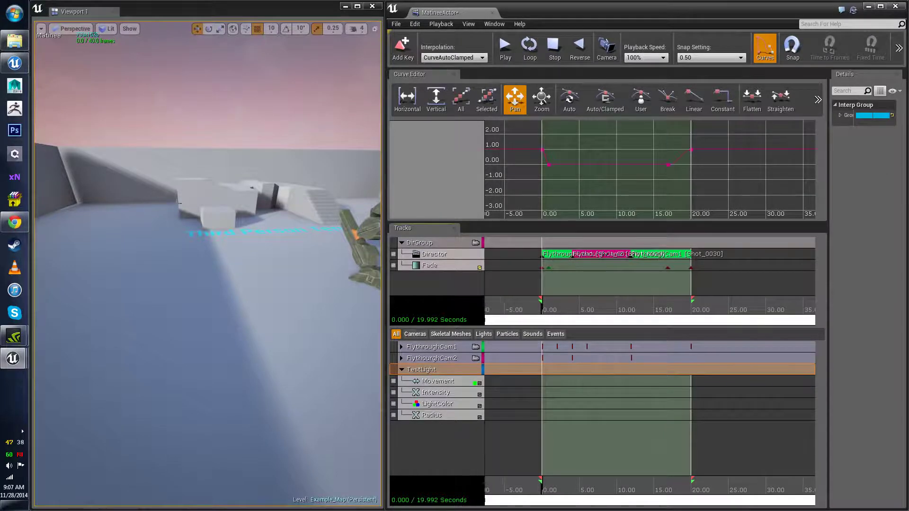
# - Inspect the properties of the TestLight group's Movement, Intensity, LightColor and Radius tracks one after another
pyautogui.moveTo(246, 284); pyautogui.dragTo(99, 277, button='right')
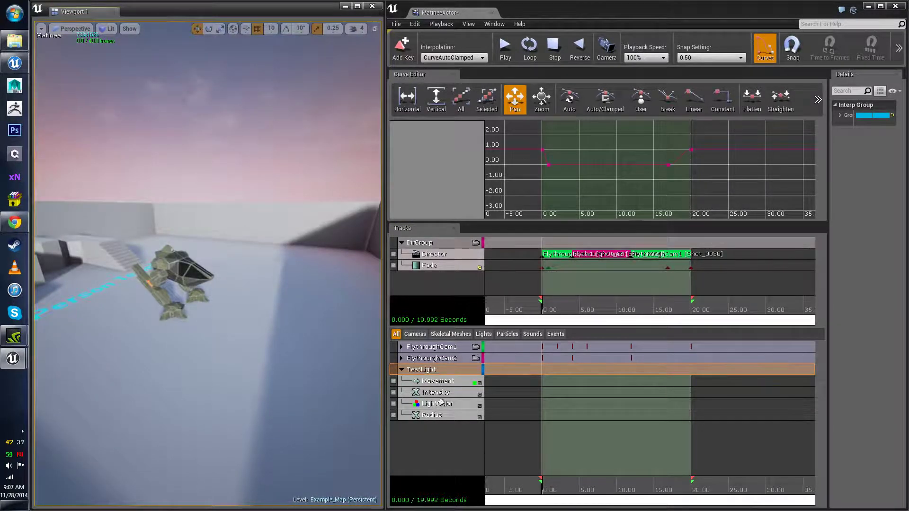
pyautogui.click(432, 384)
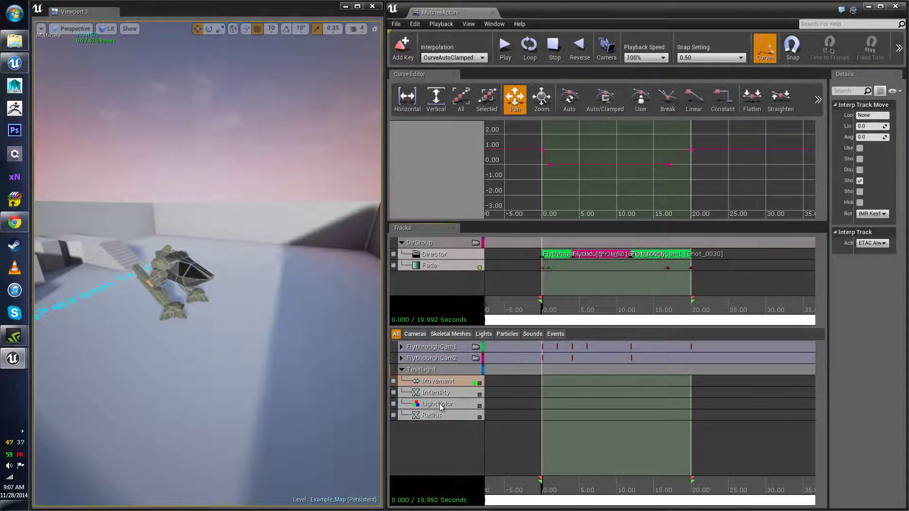
pyautogui.click(437, 393)
pyautogui.click(438, 404)
pyautogui.click(432, 416)
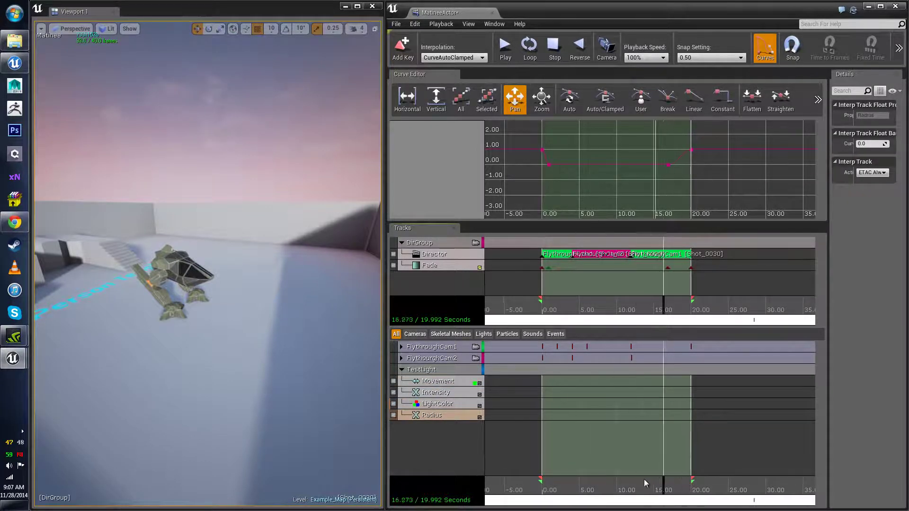
# - Expand the TestLight group's color channels and widen the Details area to read them
pyautogui.click(434, 371)
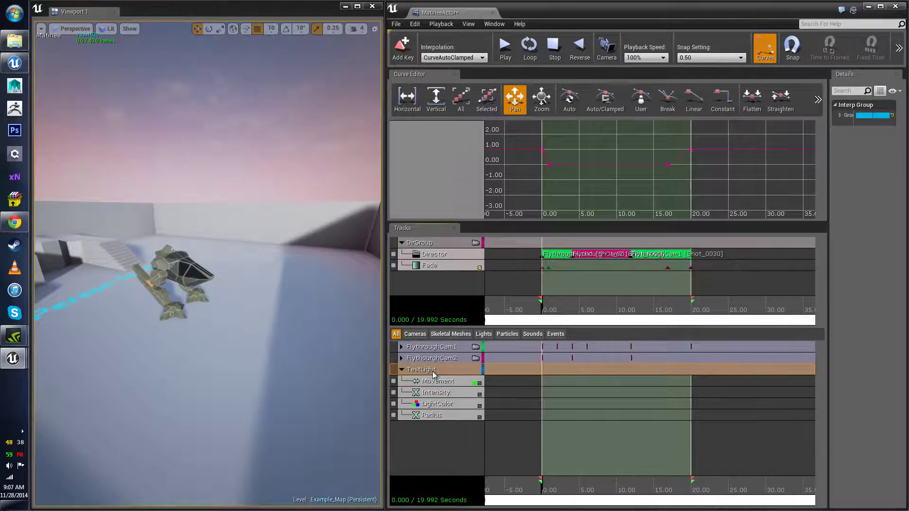
pyautogui.click(840, 115)
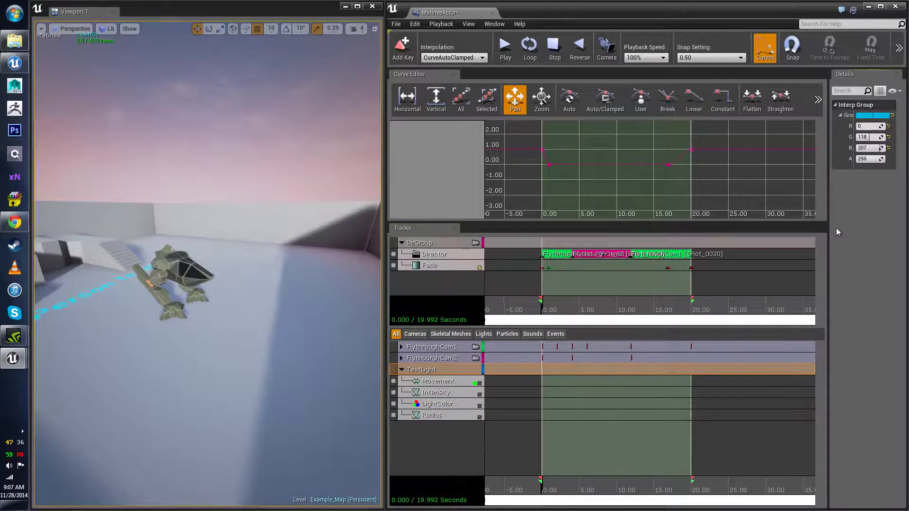
pyautogui.moveTo(829, 159); pyautogui.dragTo(755, 157)
# - Review the operations available for the TestLight group, collapse it and delete it from the sequence
pyautogui.moveTo(254, 222); pyautogui.dragTo(239, 232, button='right')
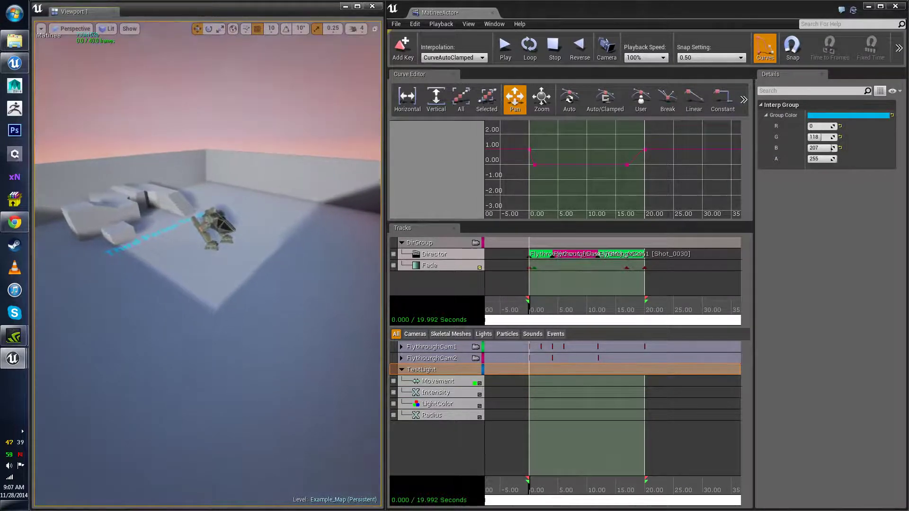
pyautogui.rightClick(416, 372)
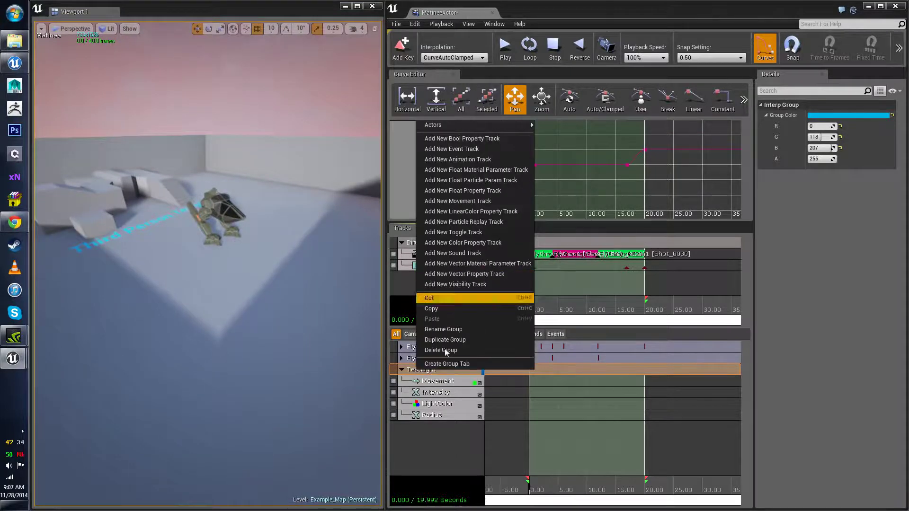
pyautogui.click(401, 369)
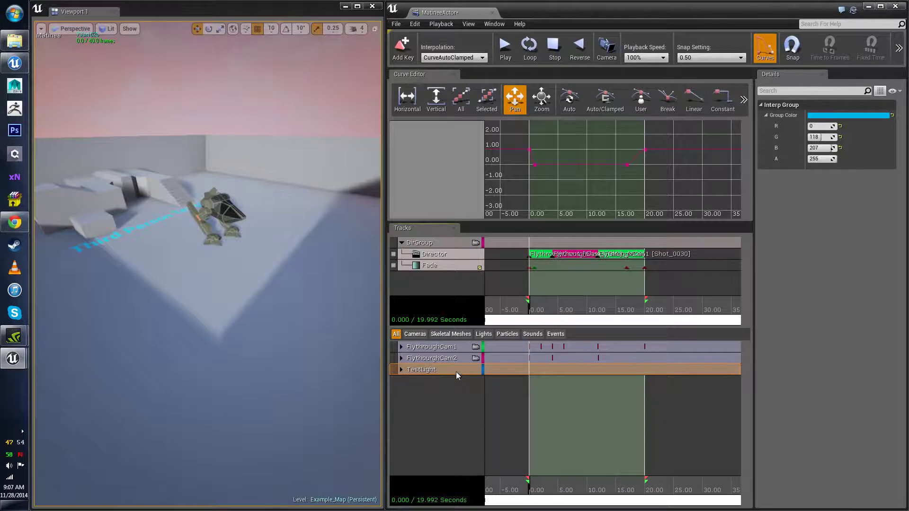
pyautogui.press('Delete')
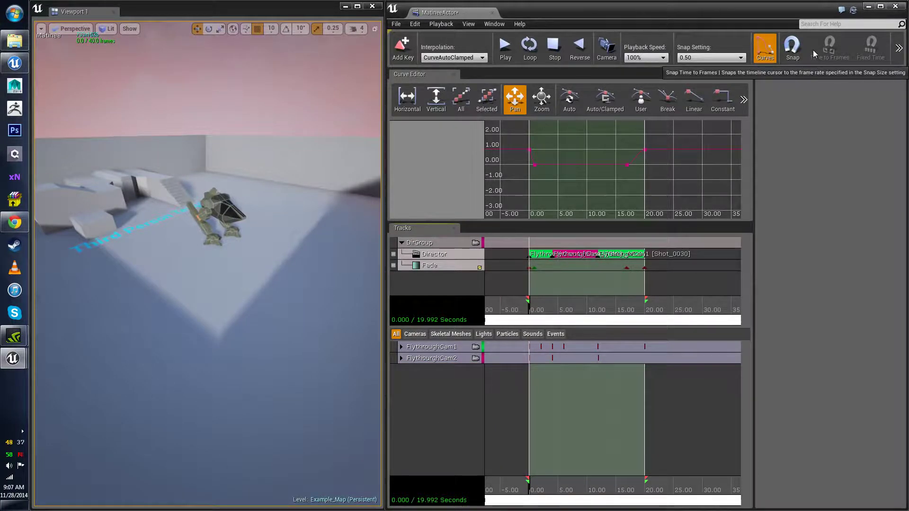
# - Scrub the sequence to 1.629 seconds, review the group types that can be added and select the walker model in the level
pyautogui.moveTo(505, 496); pyautogui.dragTo(538, 491)
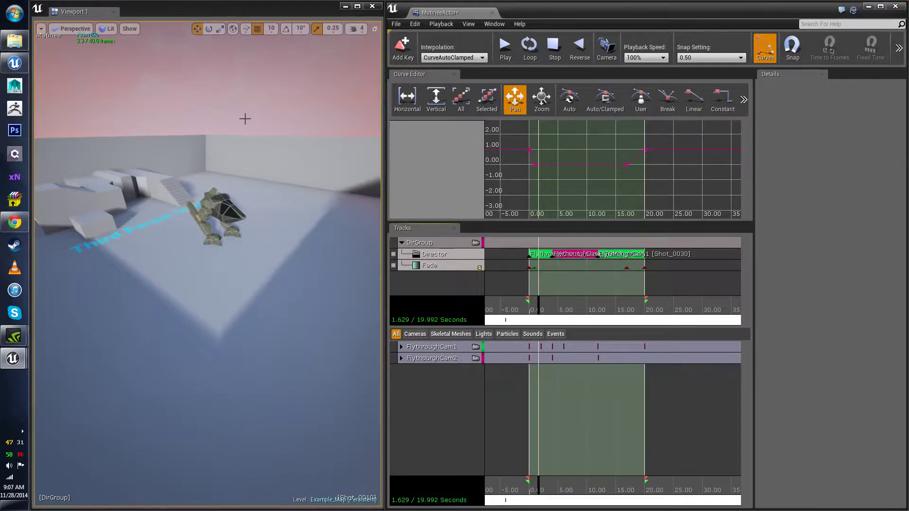
pyautogui.rightClick(427, 370)
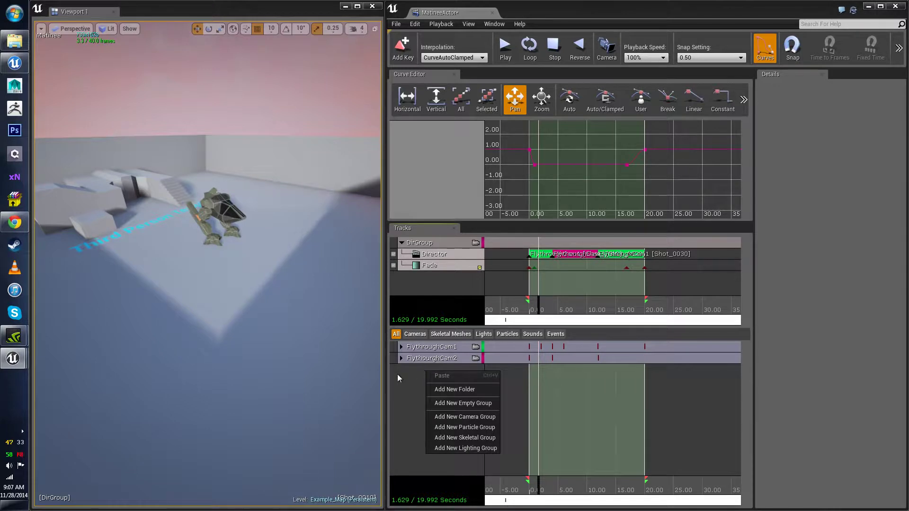
pyautogui.click(218, 220)
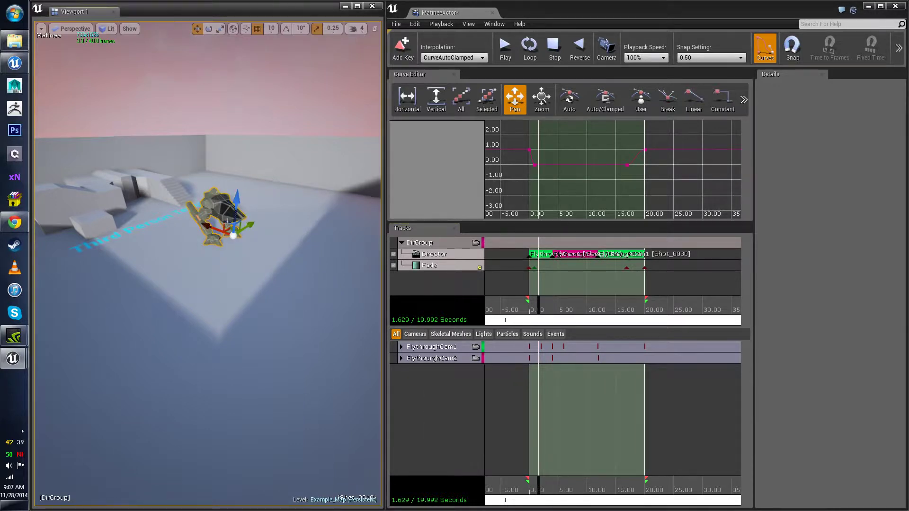
pyautogui.moveTo(208, 265); pyautogui.dragTo(180, 269, button='right')
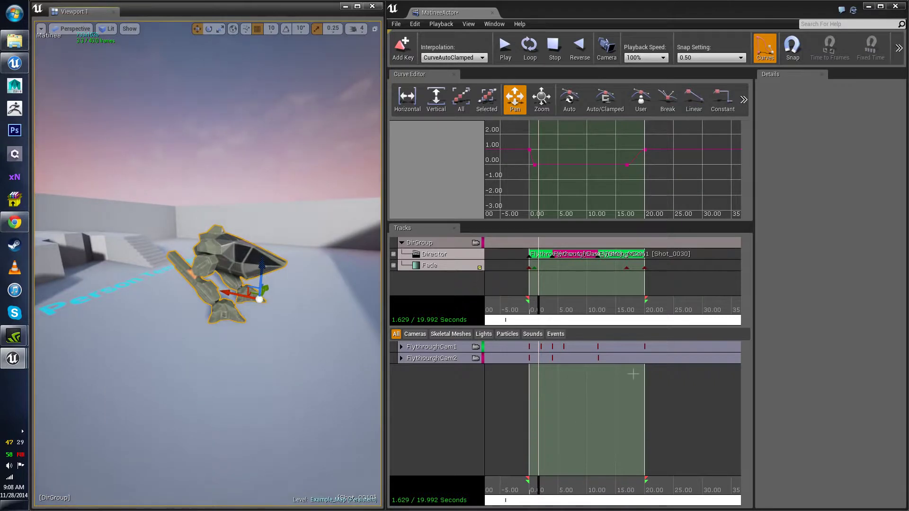
# - Filter the track list to particle groups and return the playhead to 0.000 seconds
pyautogui.click(542, 336)
pyautogui.click(508, 335)
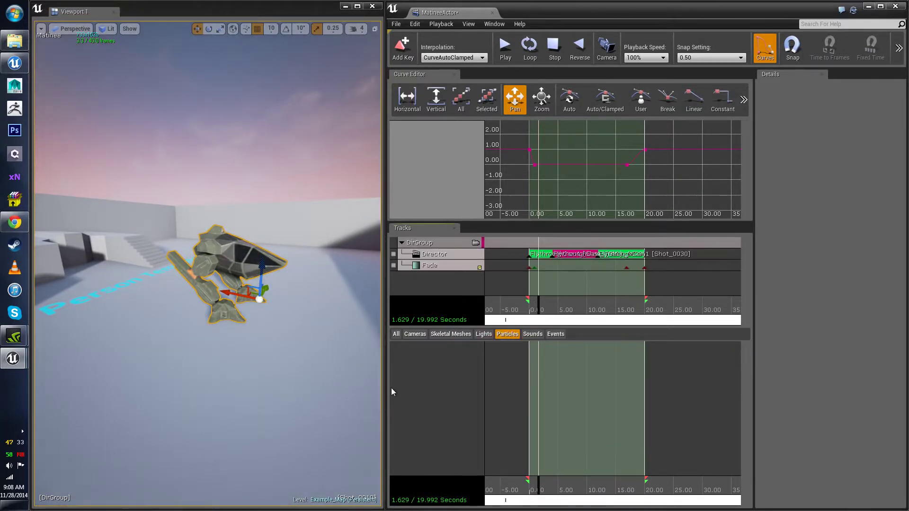
pyautogui.click(529, 492)
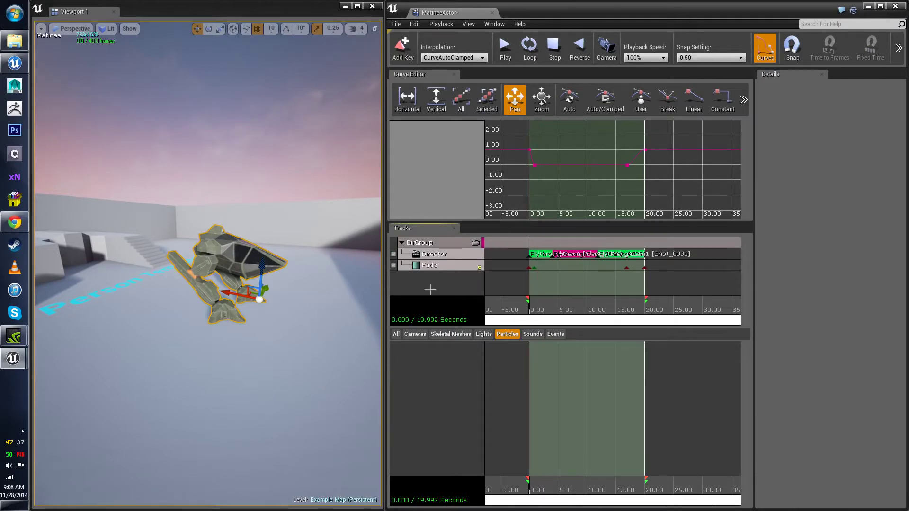